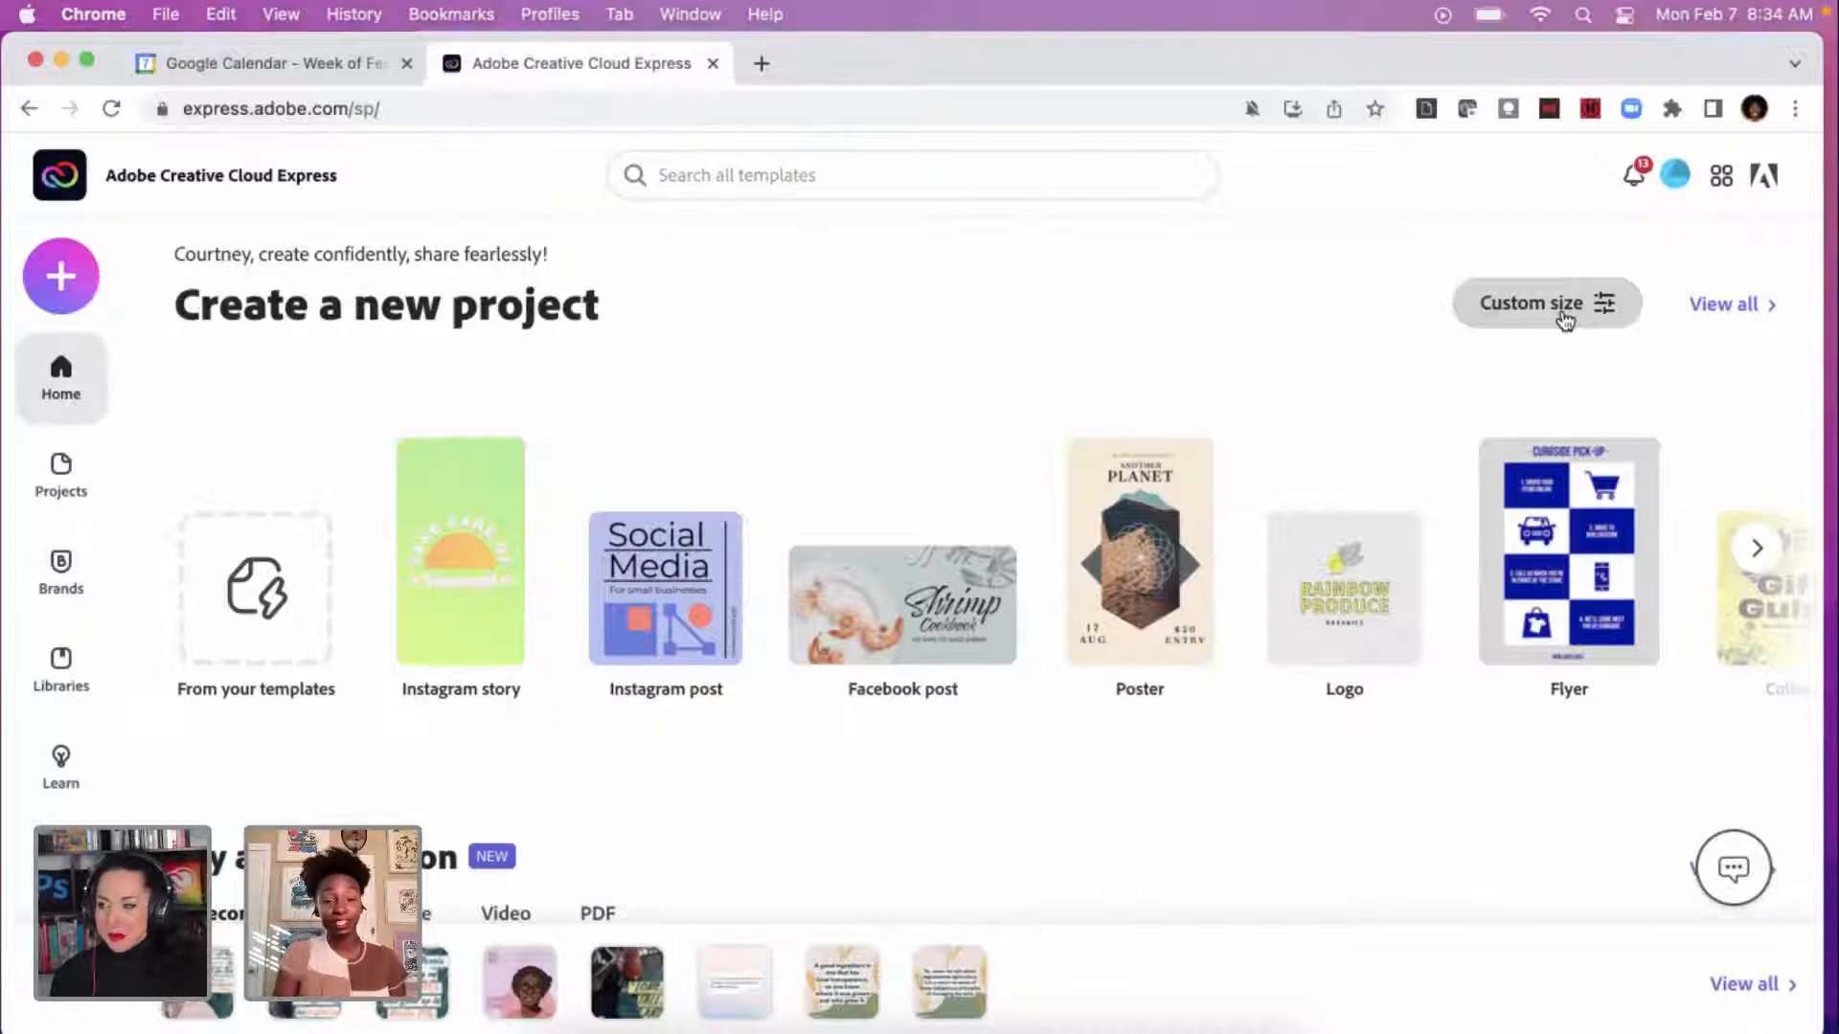
Step: Browse the home page from the project types through the quick actions to the Instagram story templates
scroll(1088, 767, down, 5)
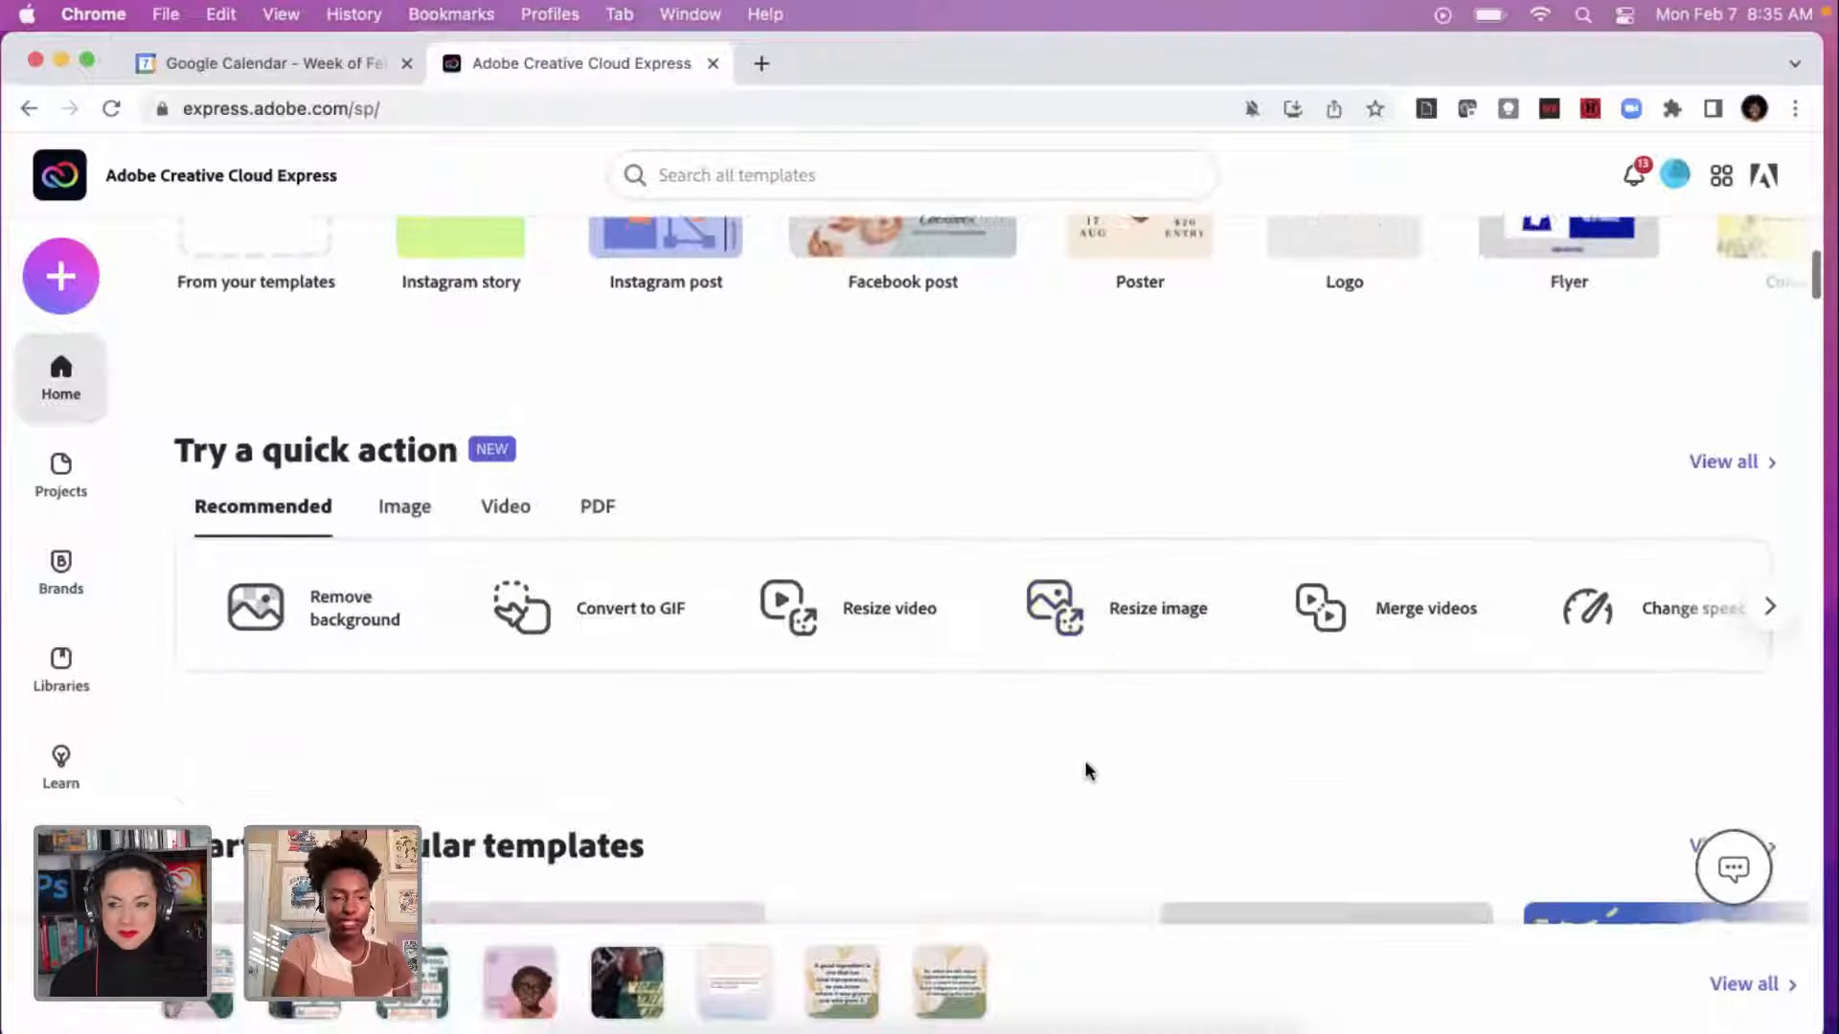
scroll(1086, 766, down, 8)
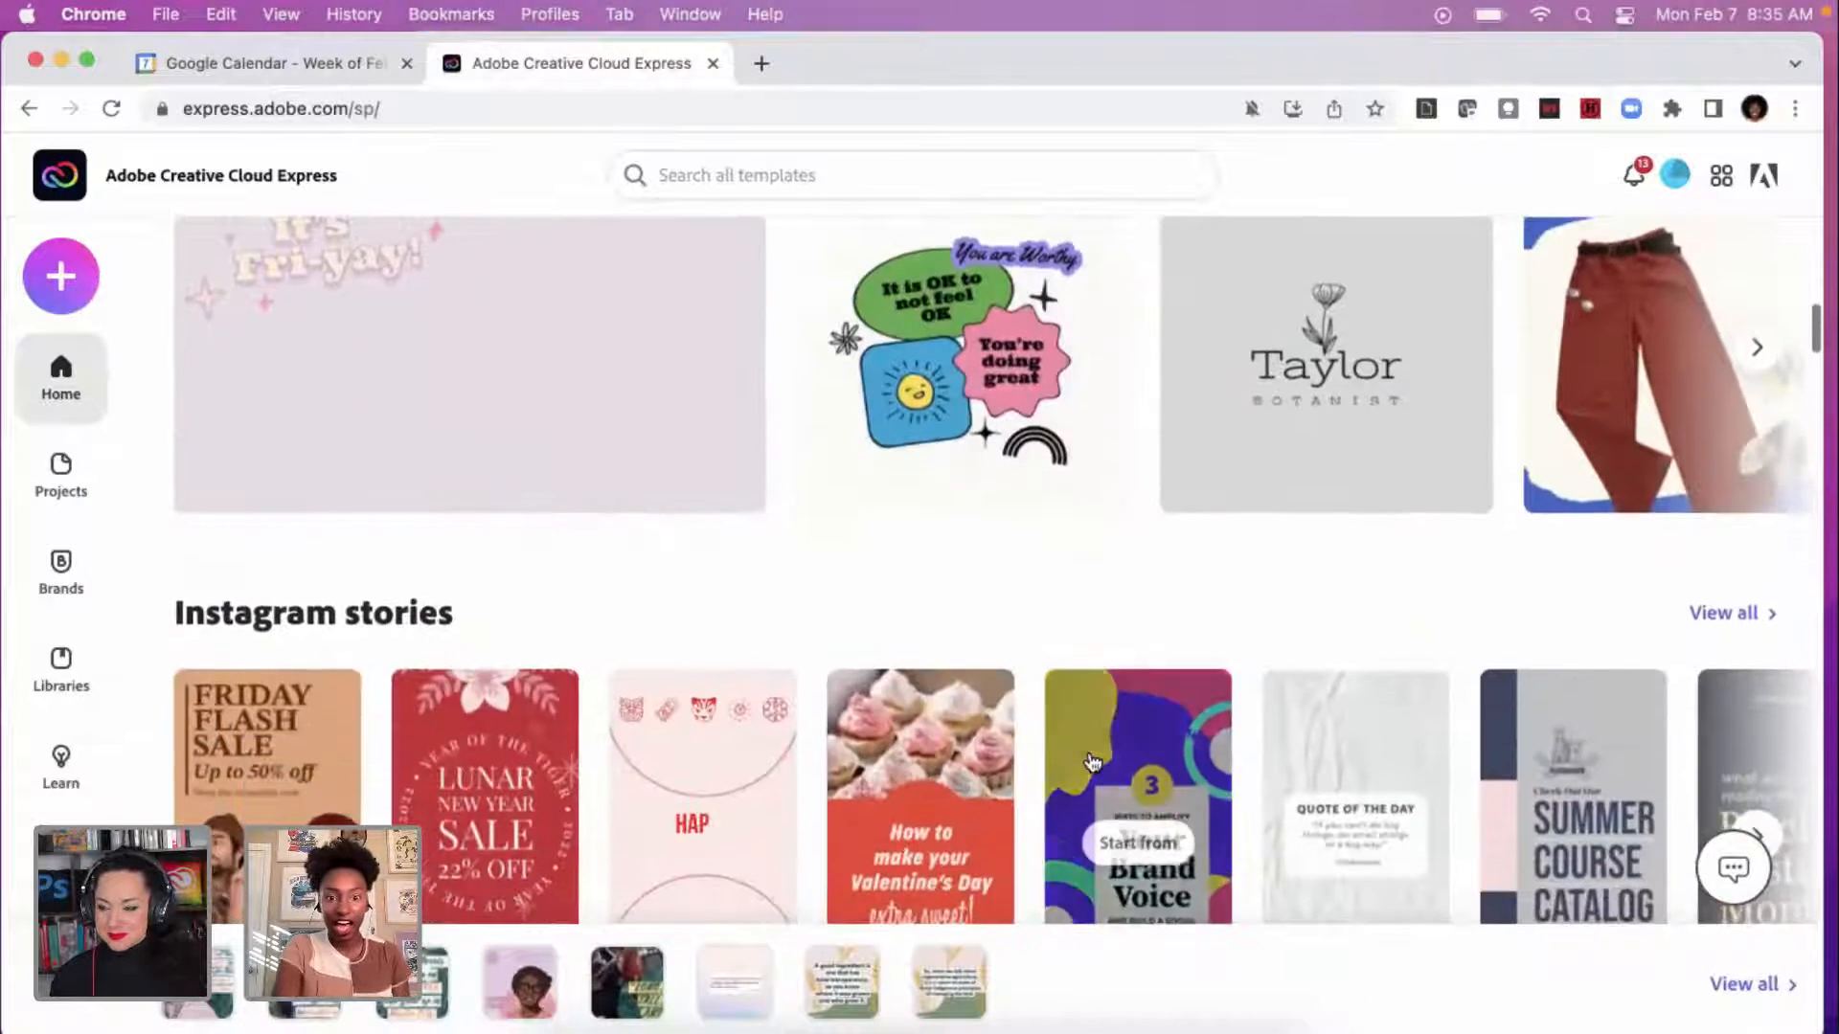
scroll(1088, 760, down, 4)
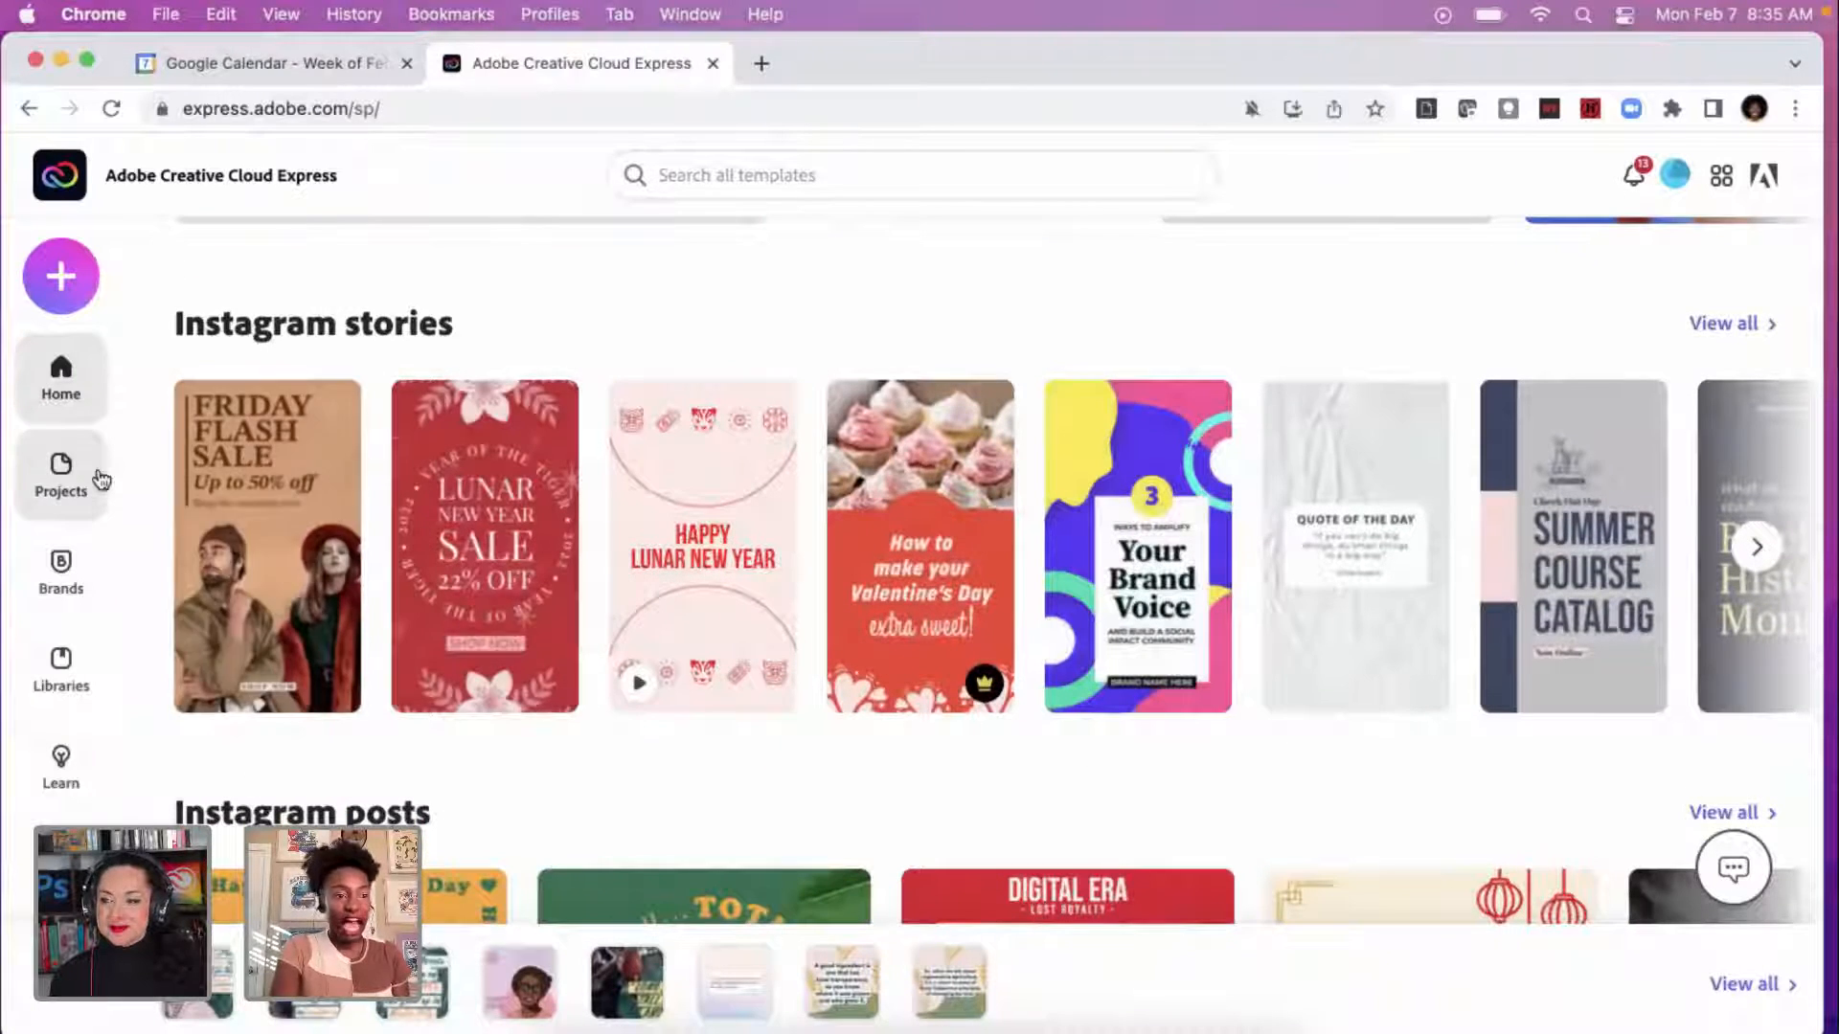
Step: Look over the saved projects and return to the home page
click(72, 484)
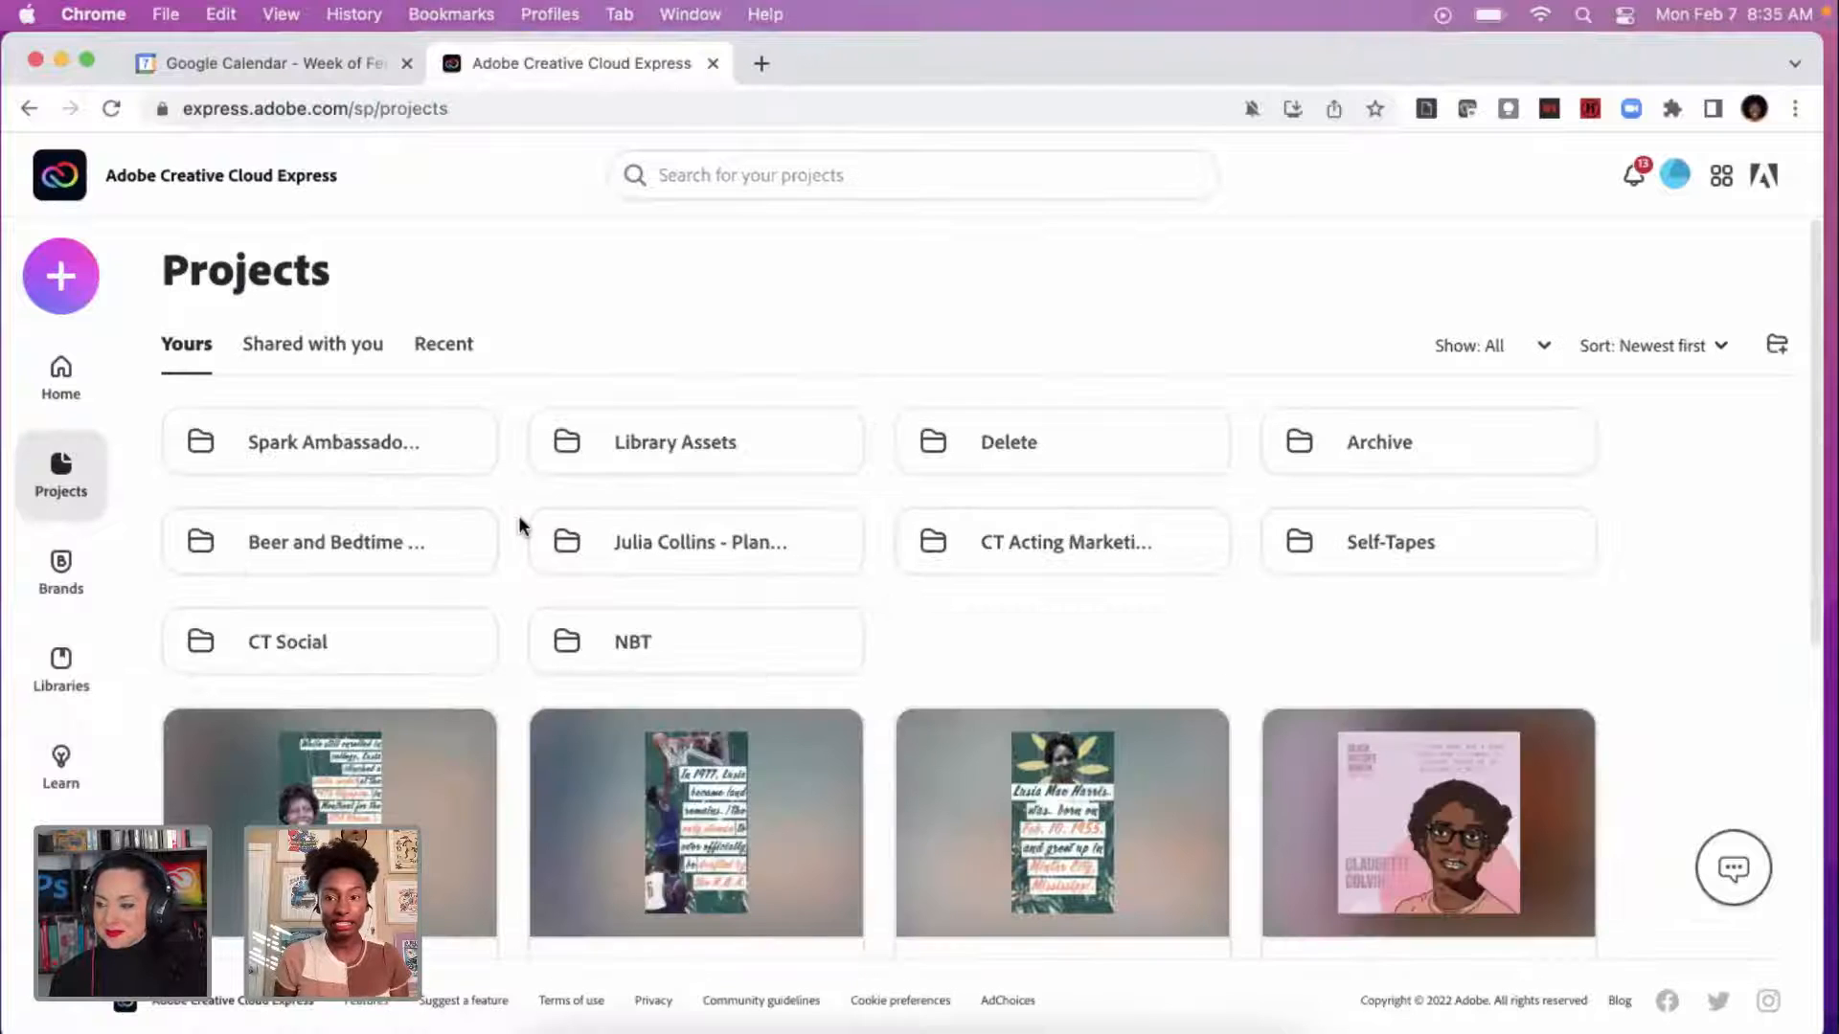
scroll(821, 675, down, 7)
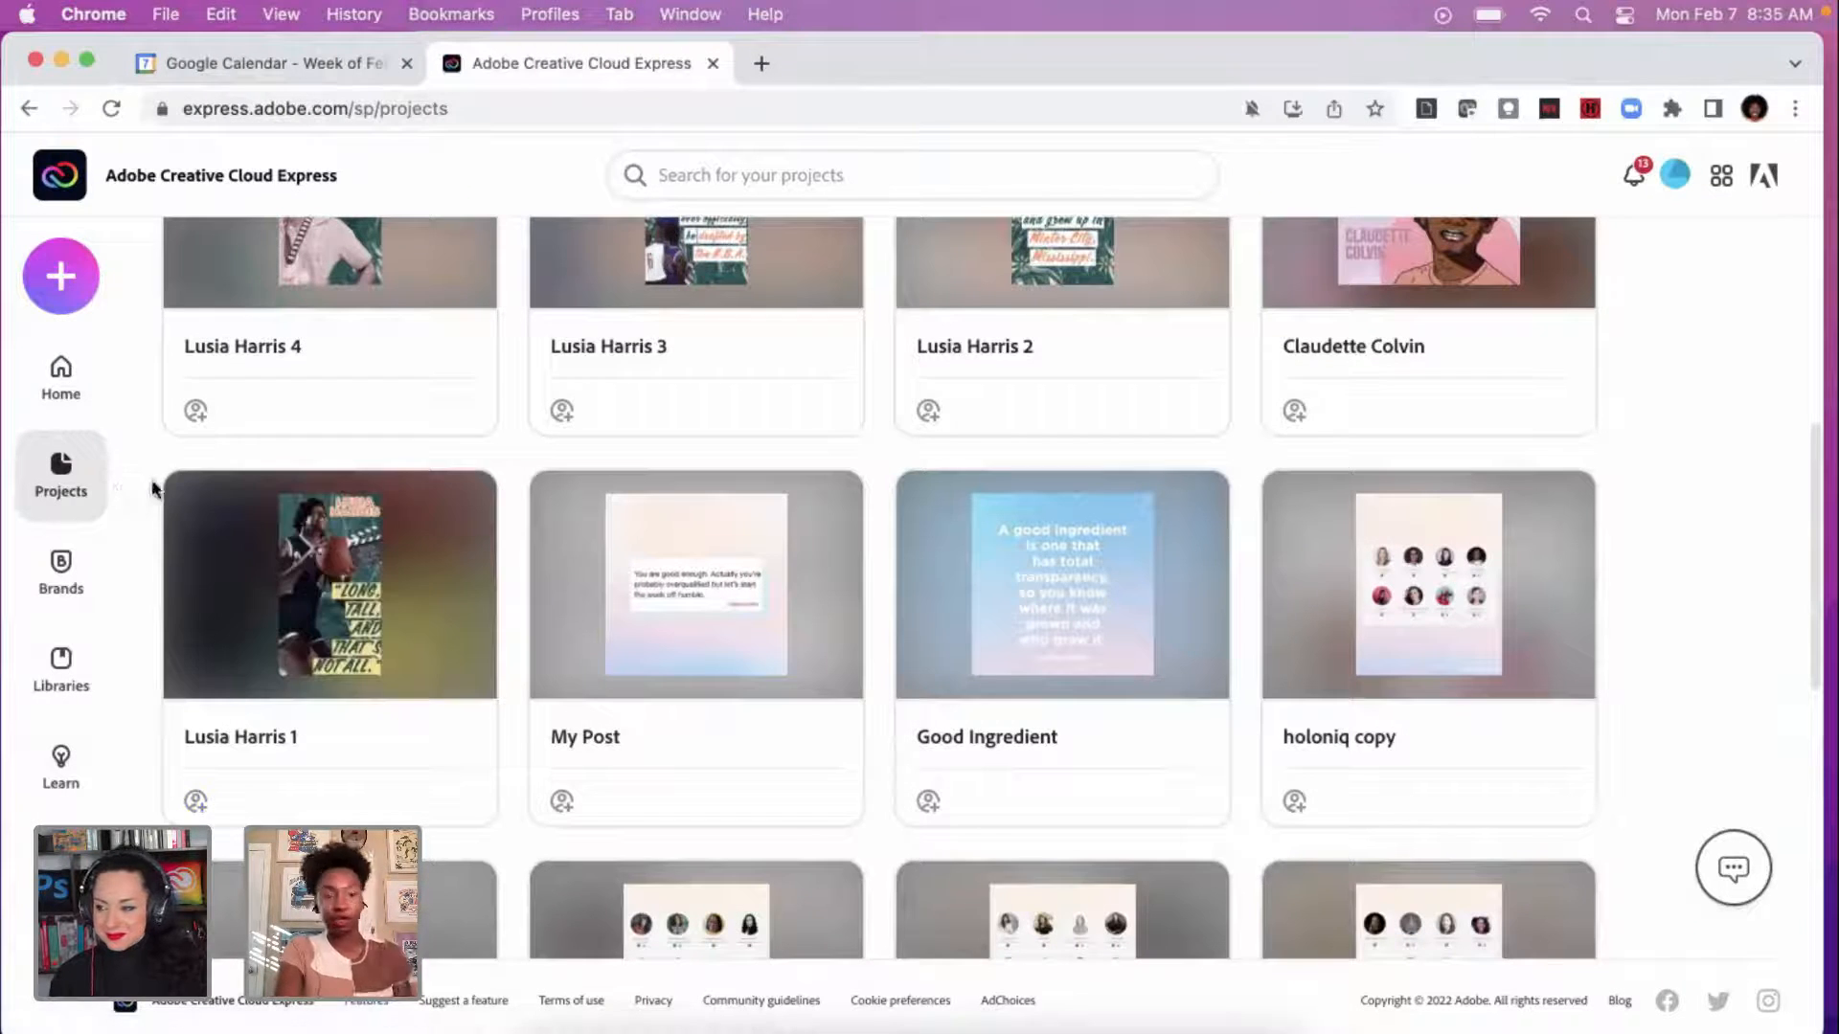
click(80, 407)
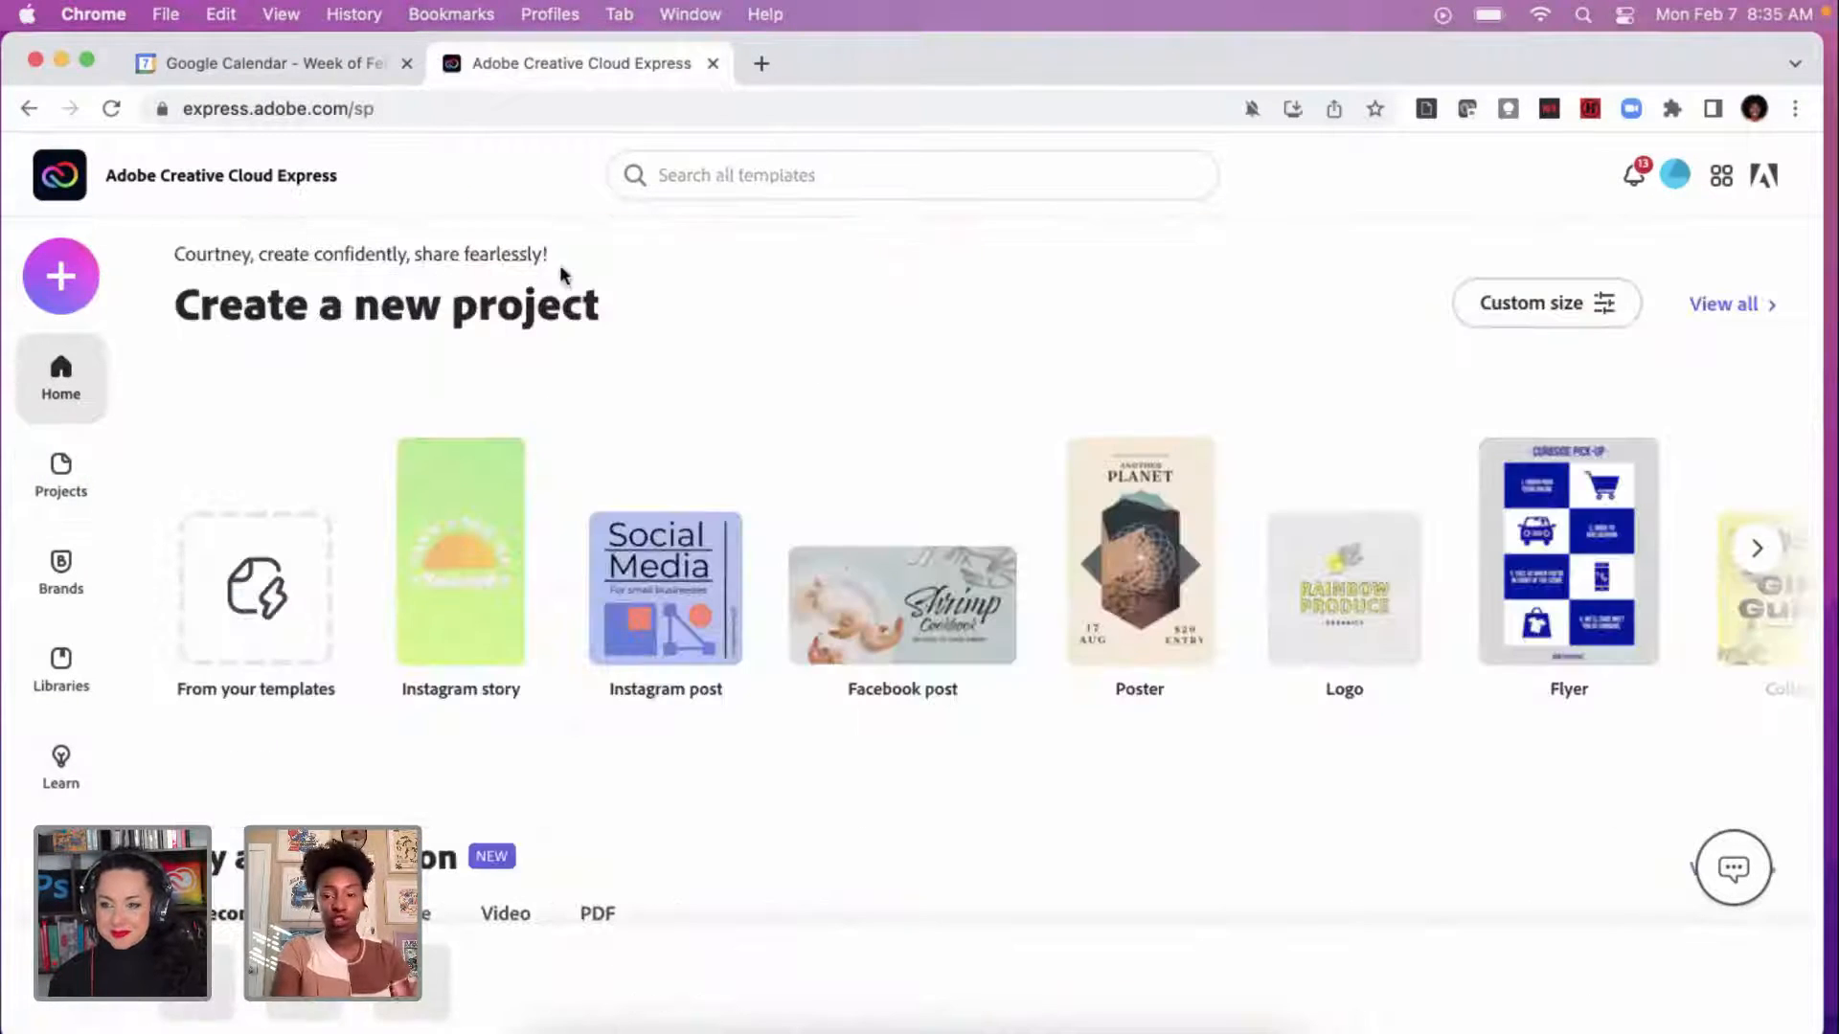
Step: Search the templates for "black history month"
click(808, 174)
text(black history)
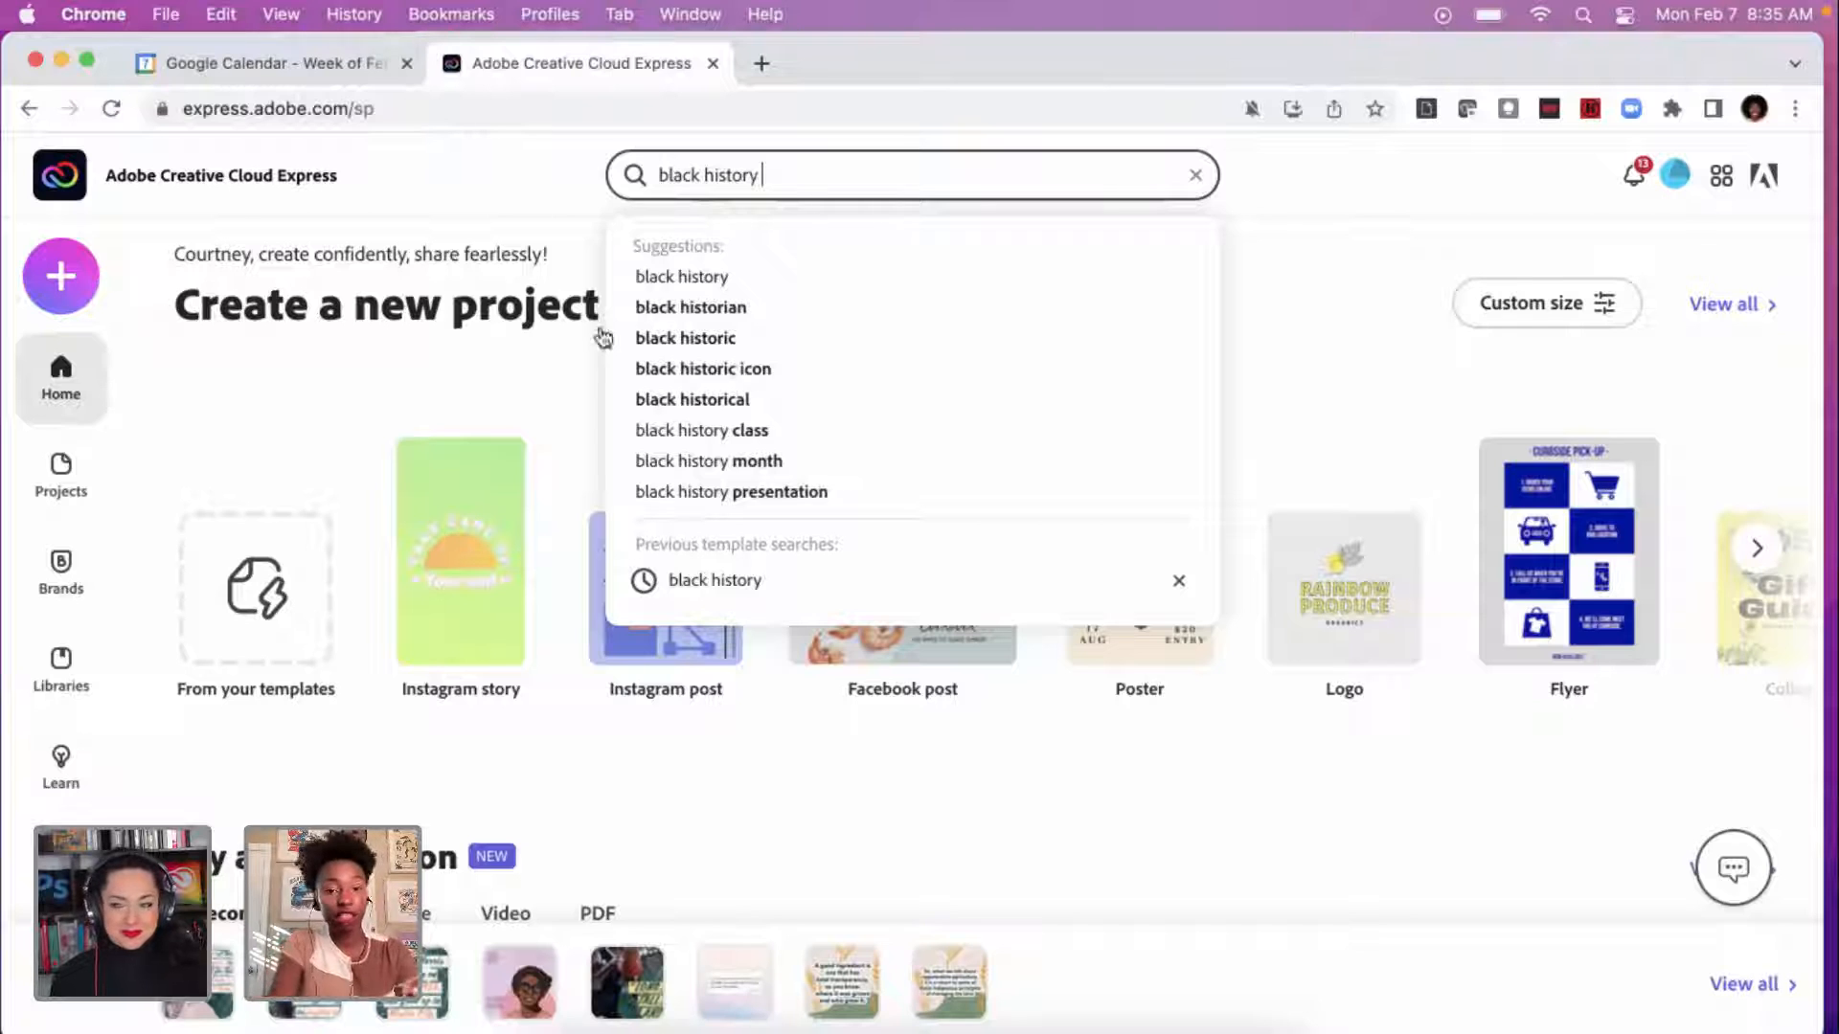
click(661, 461)
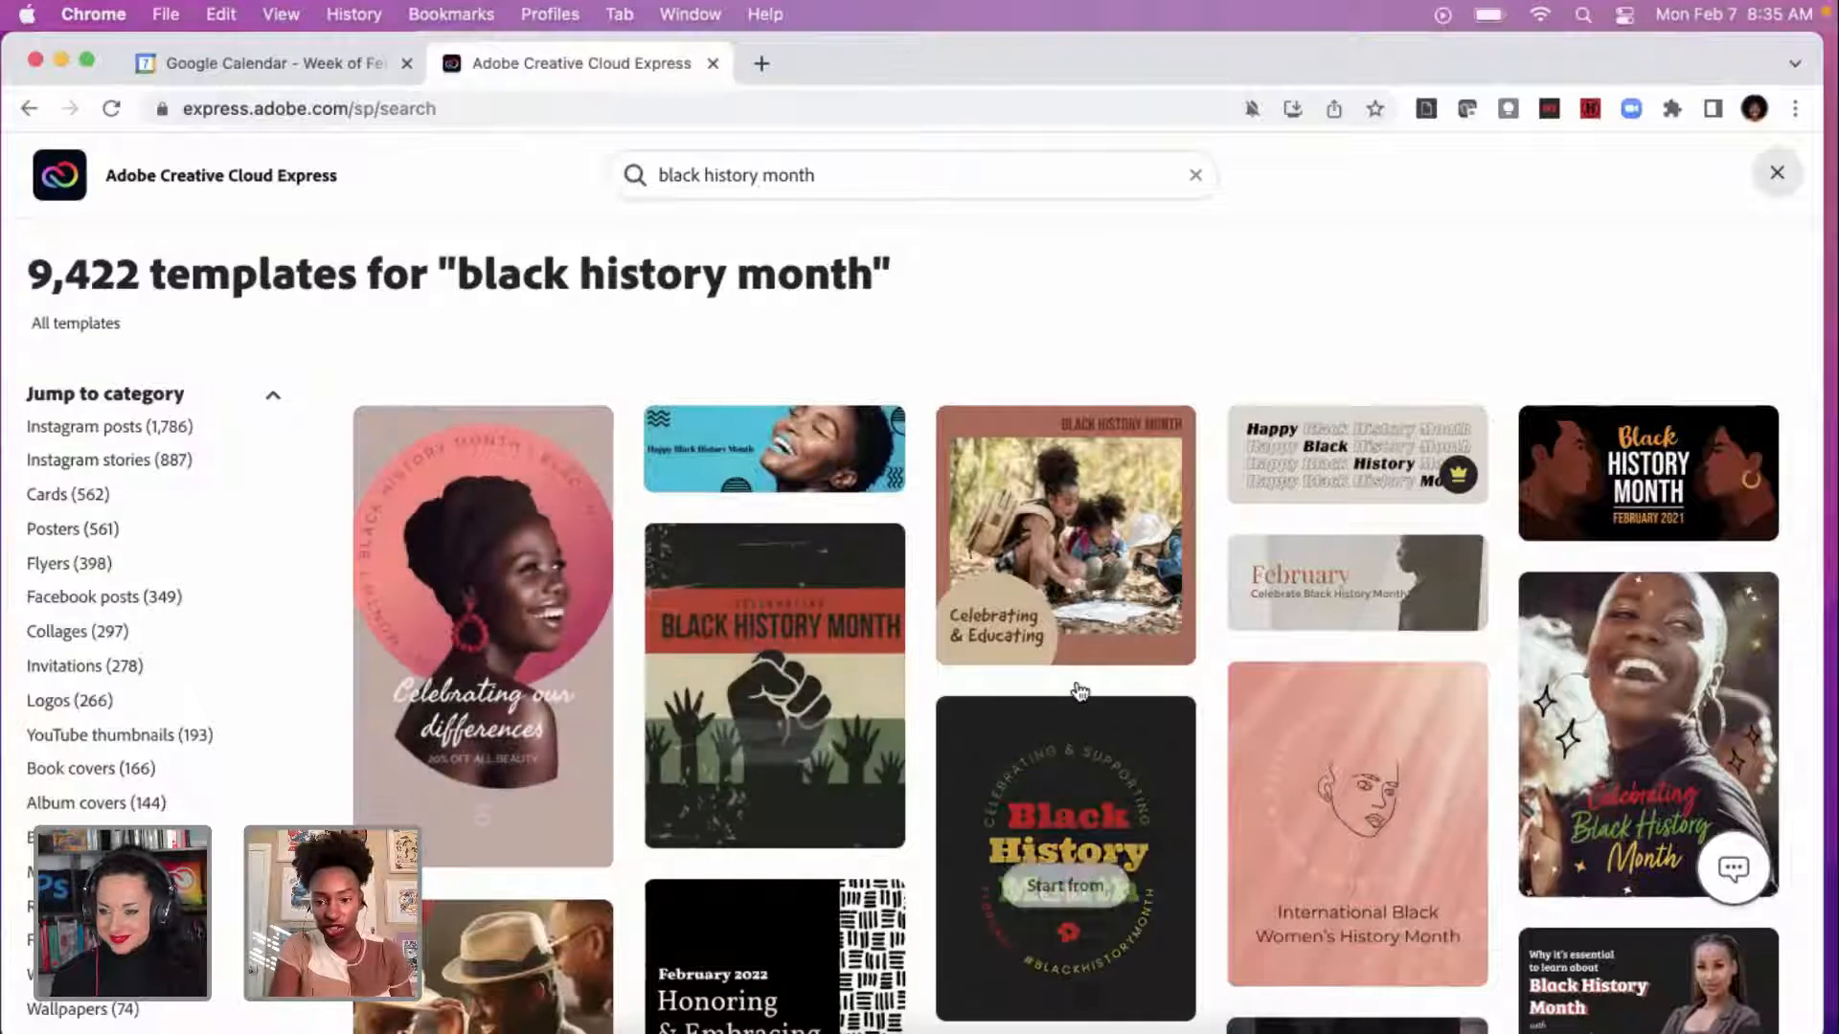
Step: Examine the black history month template results for designs and layouts that could serve as a starting point
scroll(1111, 715, down, 3)
scroll(1080, 692, down, 1)
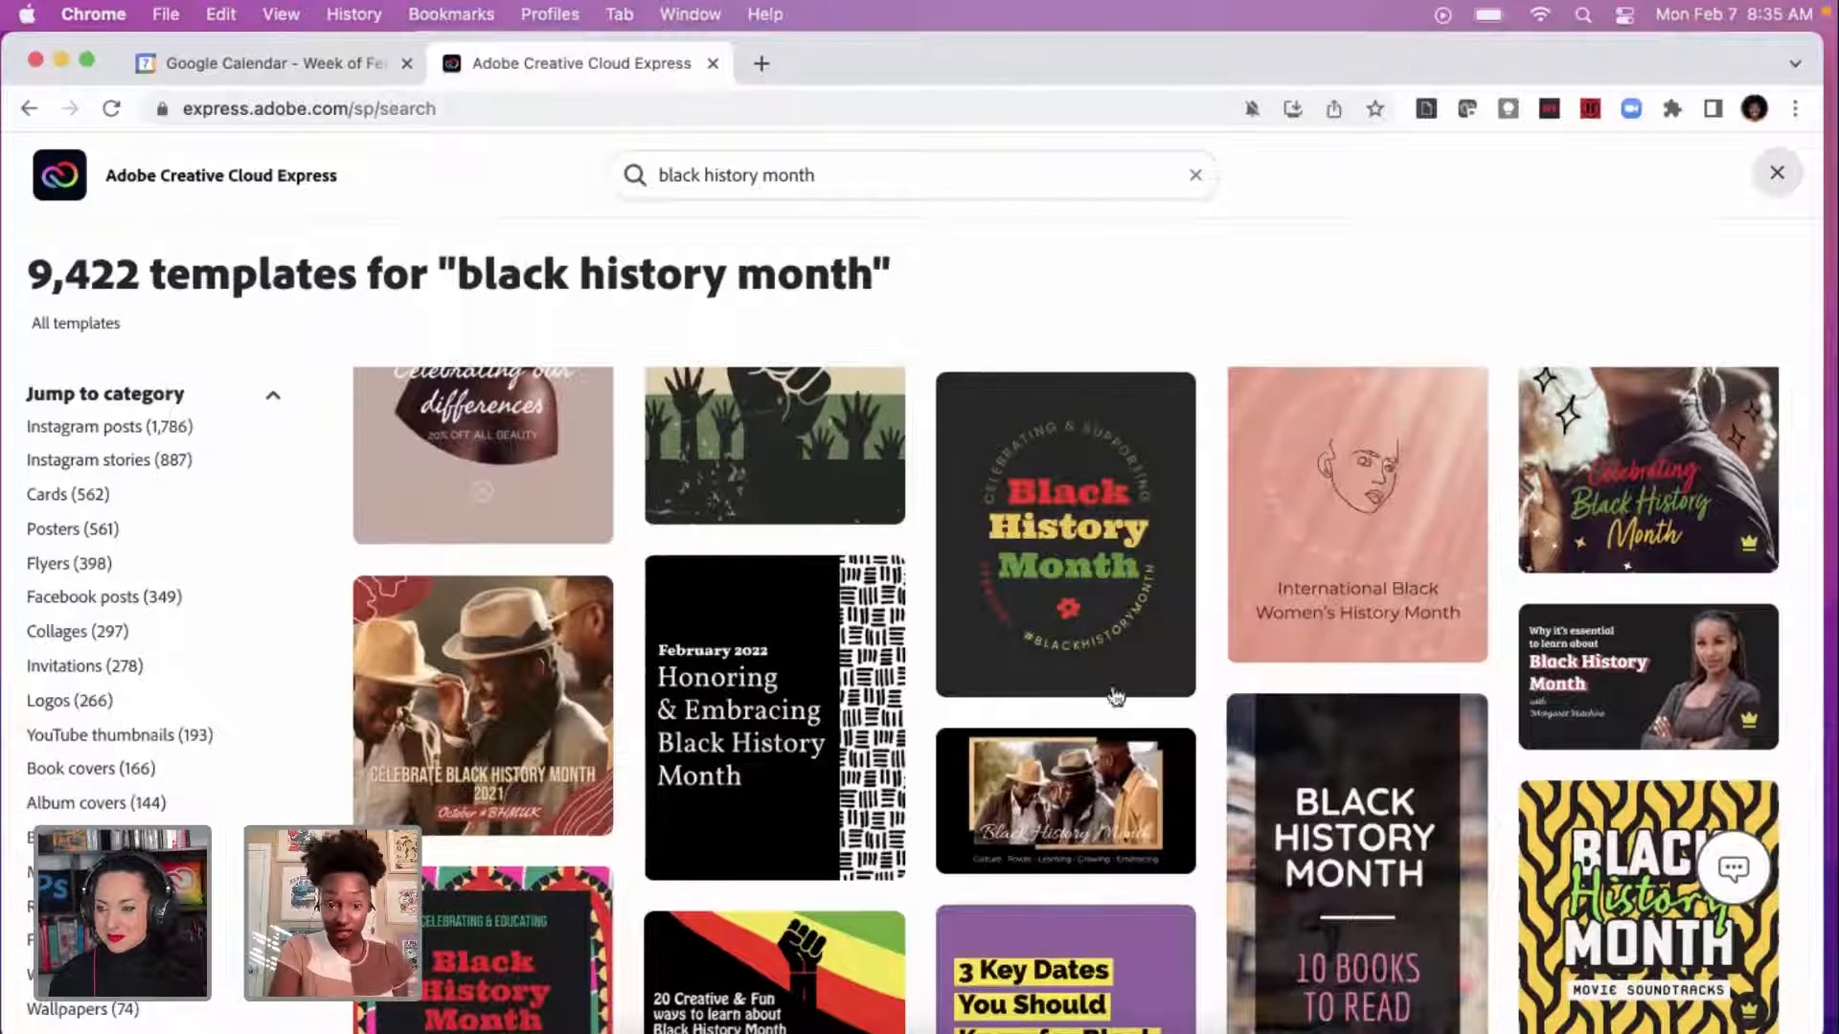
scroll(795, 785, down, 2)
scroll(802, 820, down, 5)
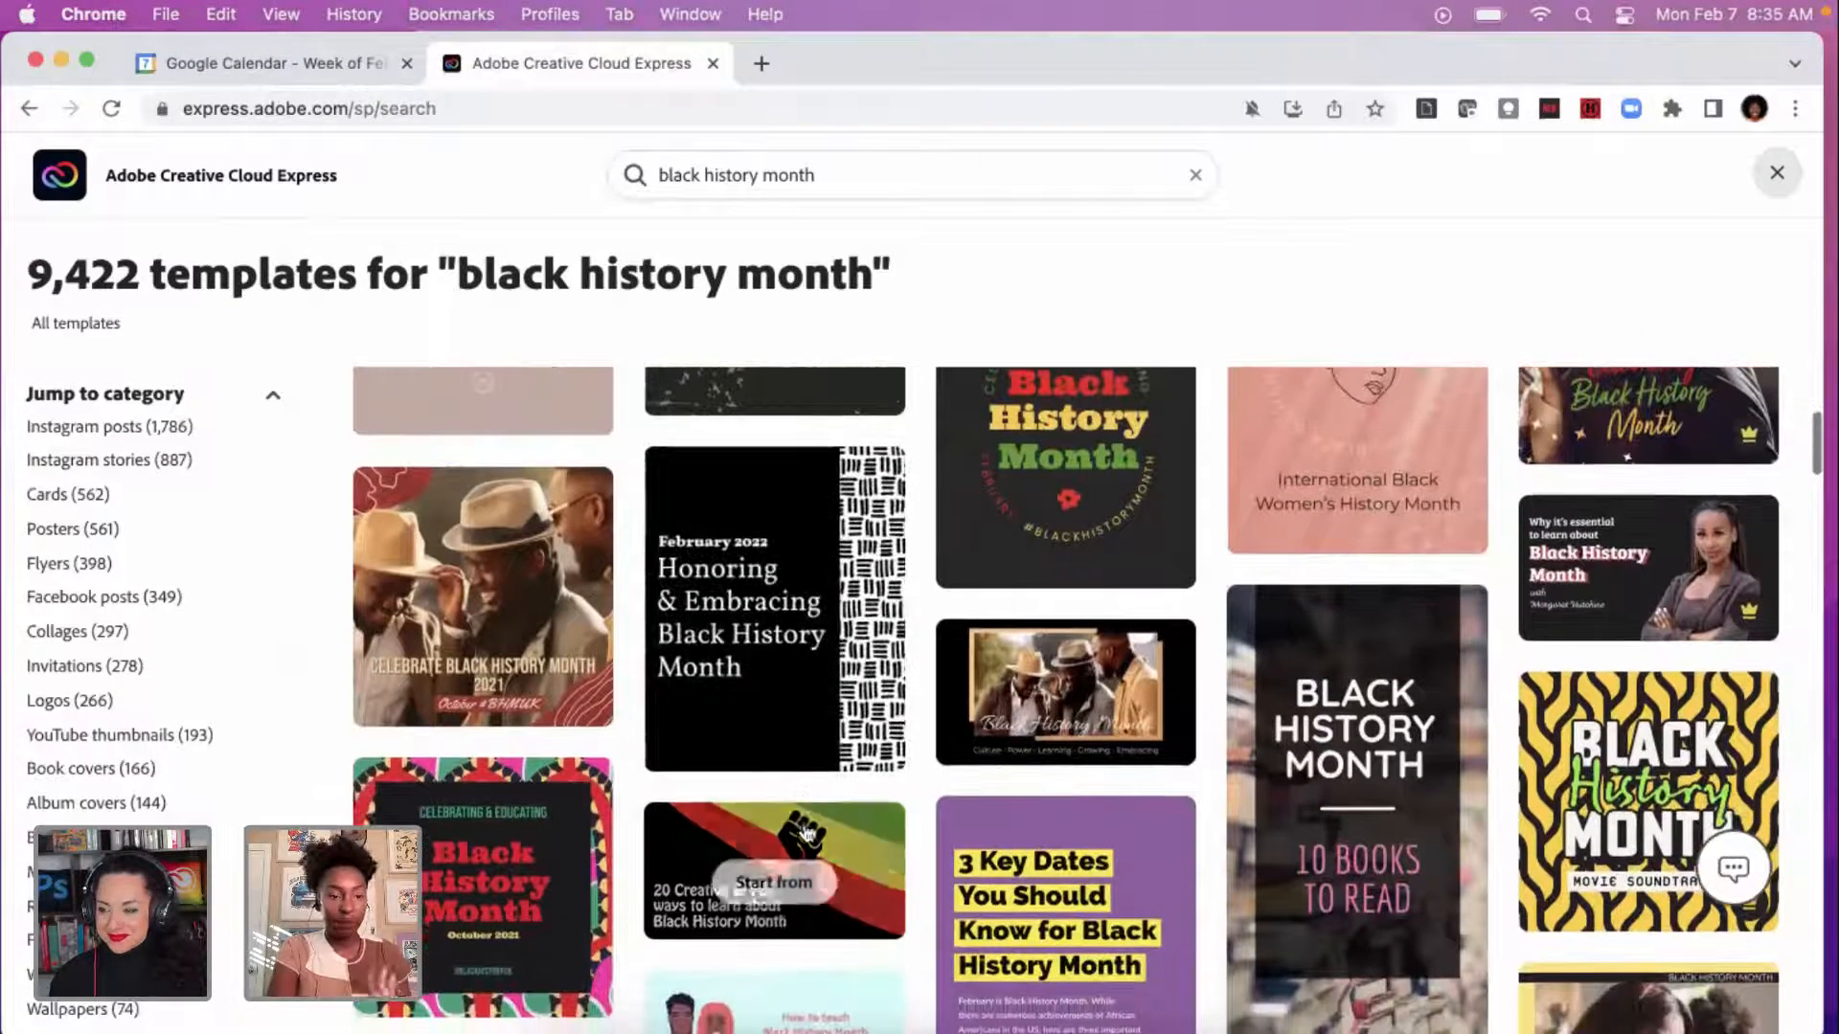
scroll(728, 687, up, 1)
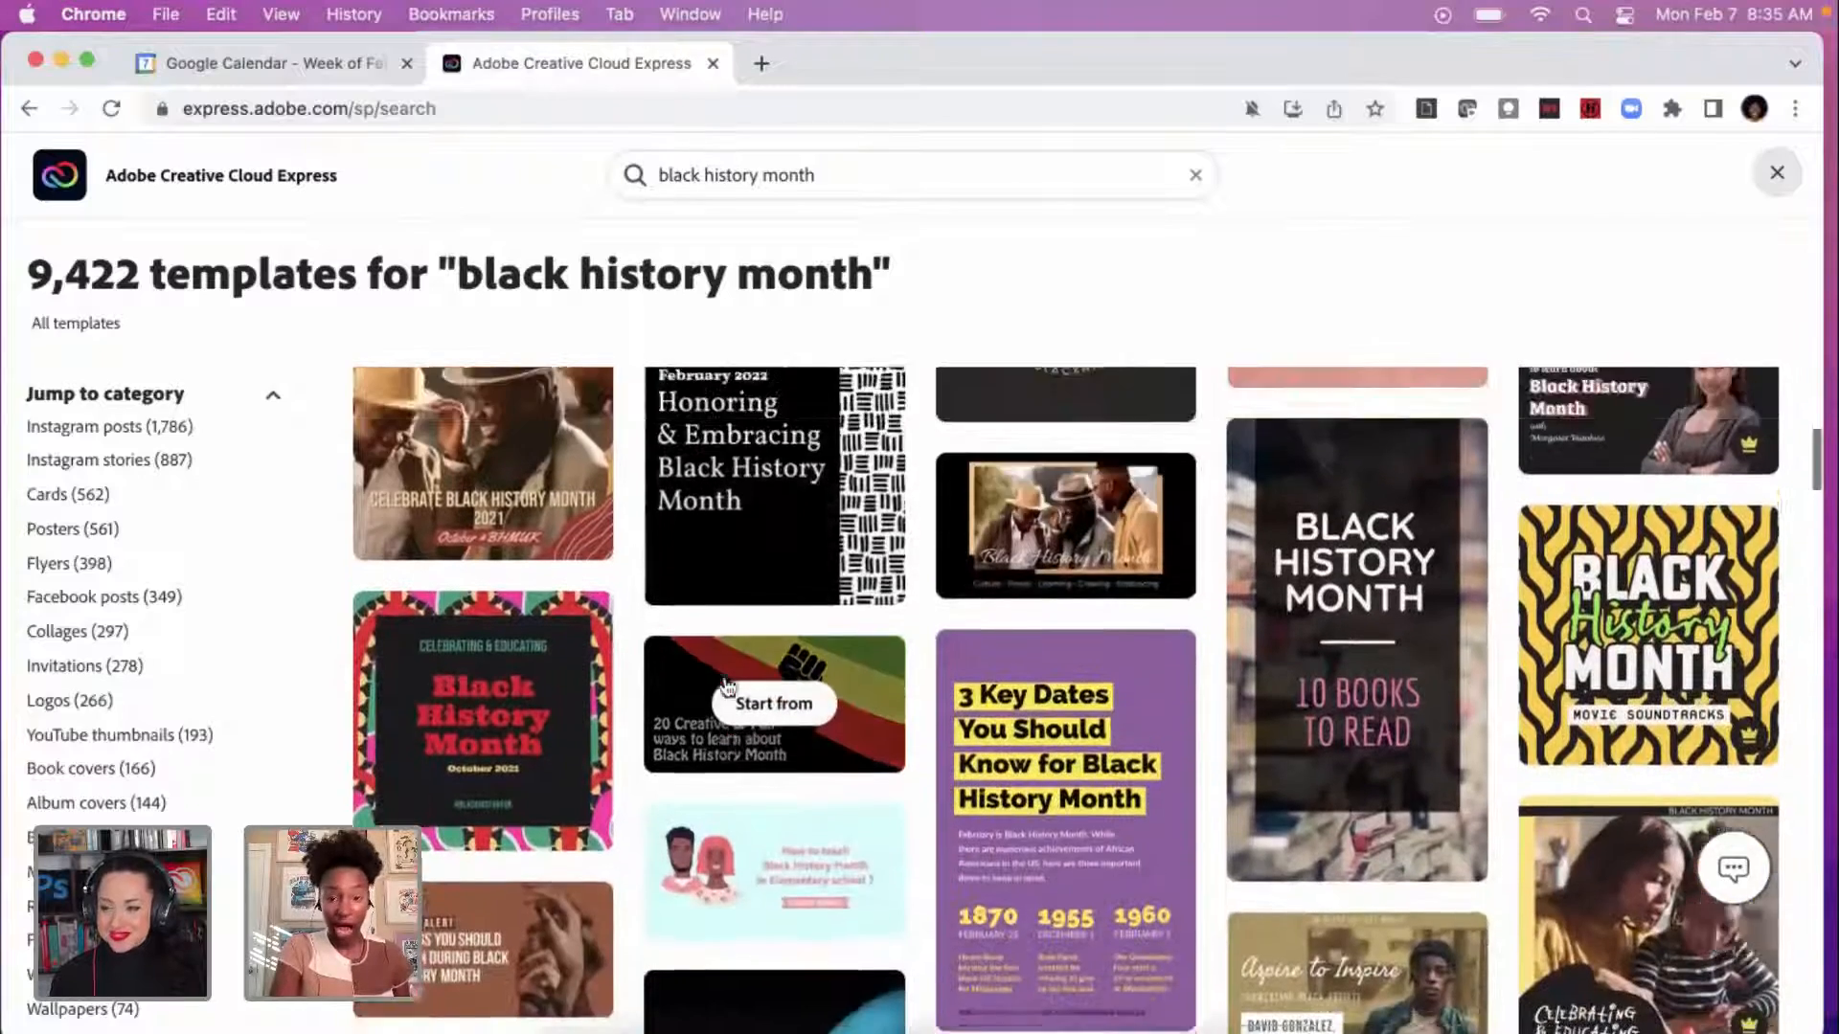
scroll(1069, 800, down, 4)
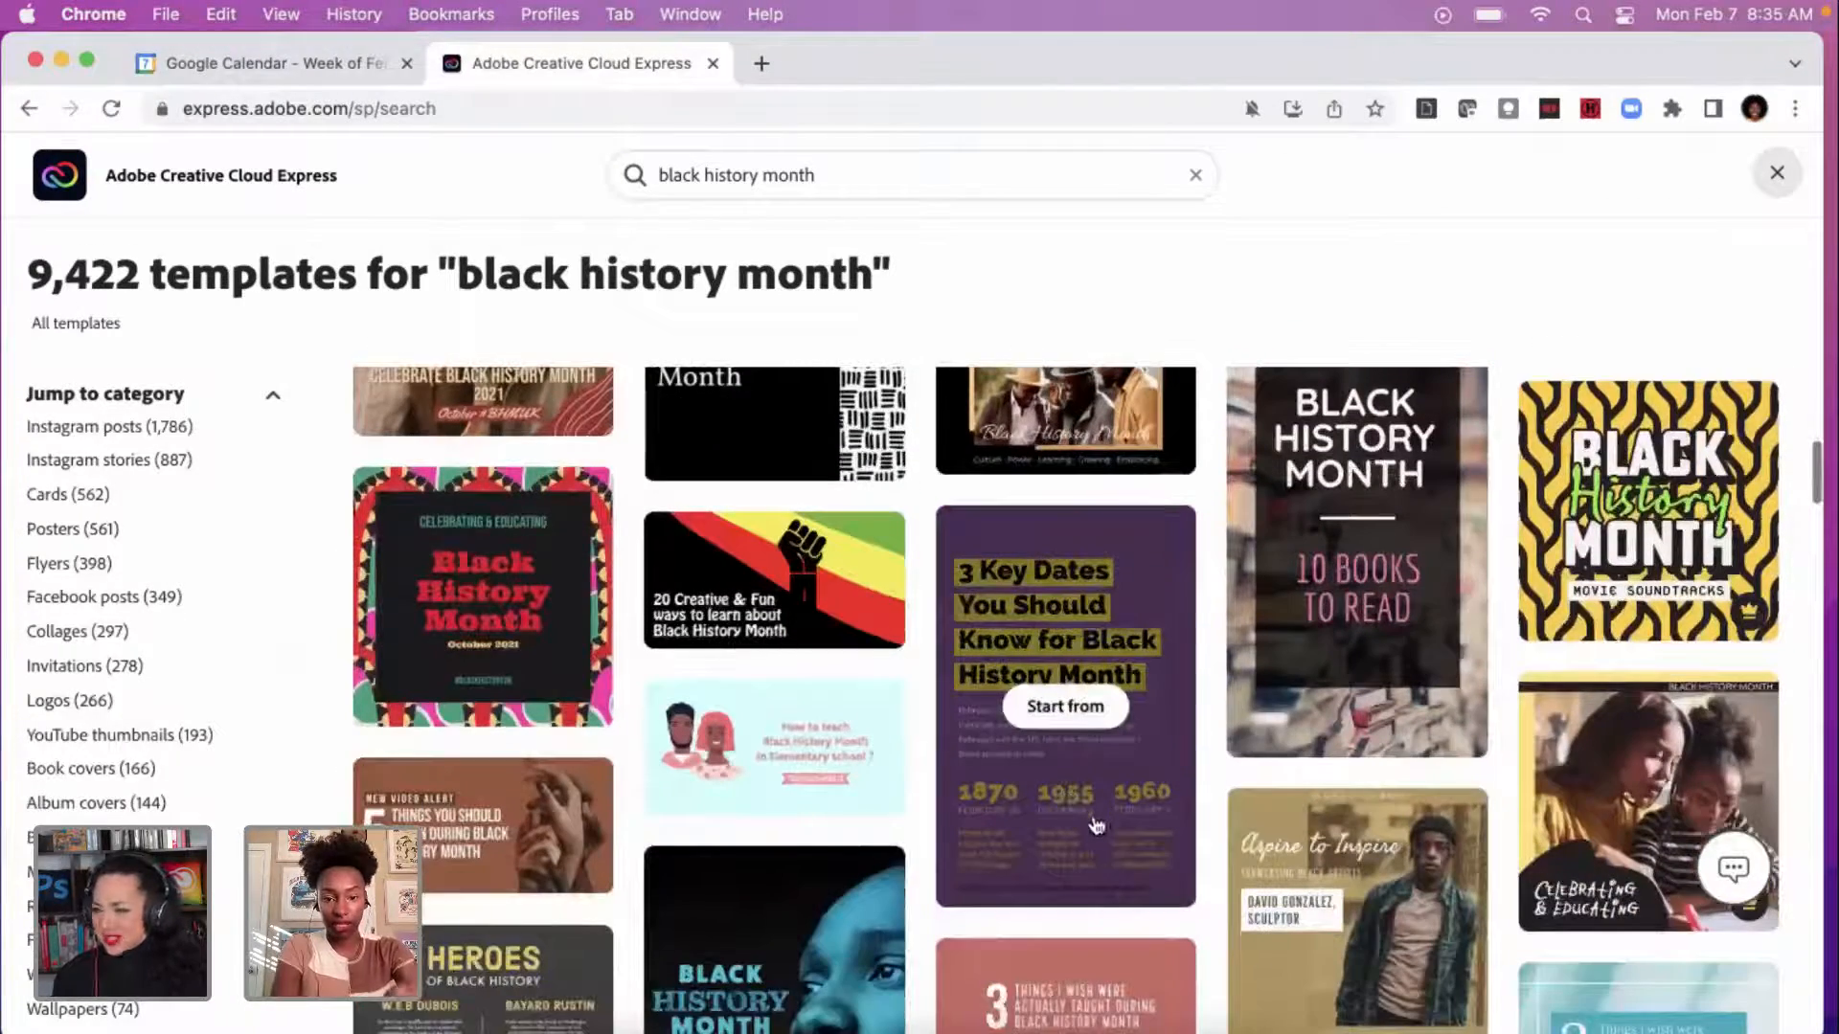
scroll(1097, 819, down, 1)
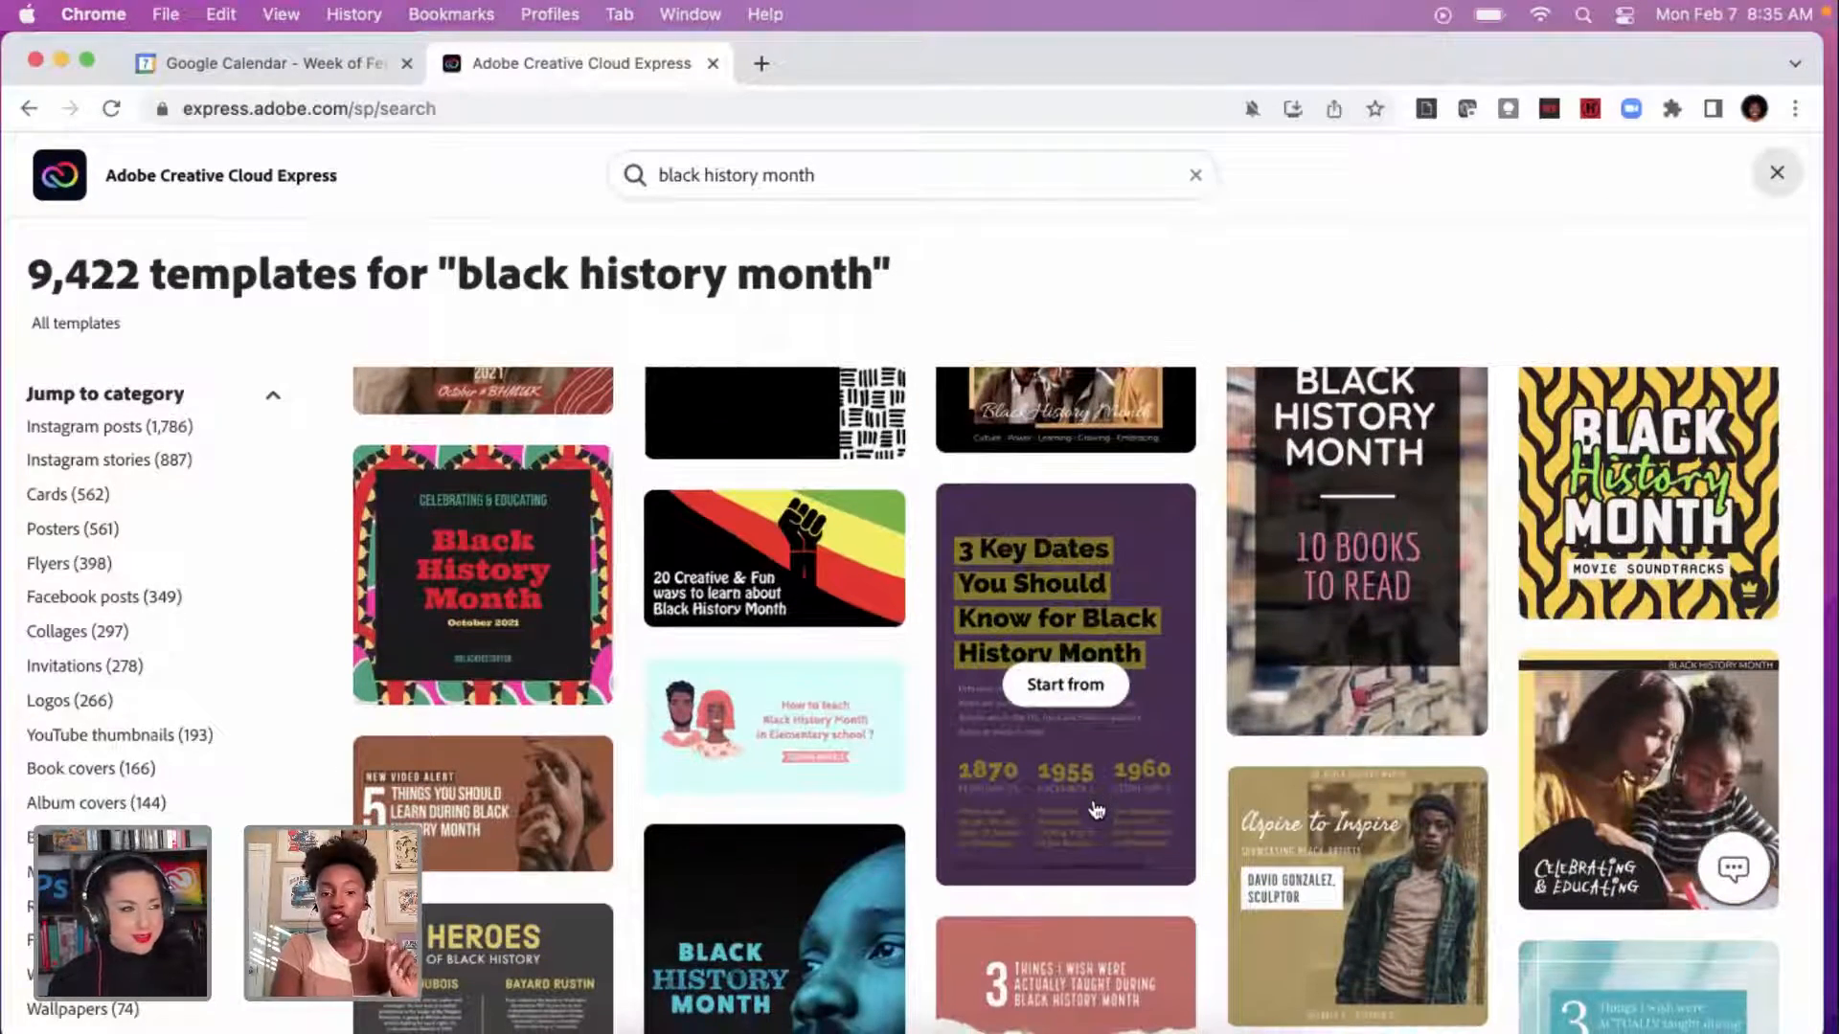
scroll(1097, 811, down, 1)
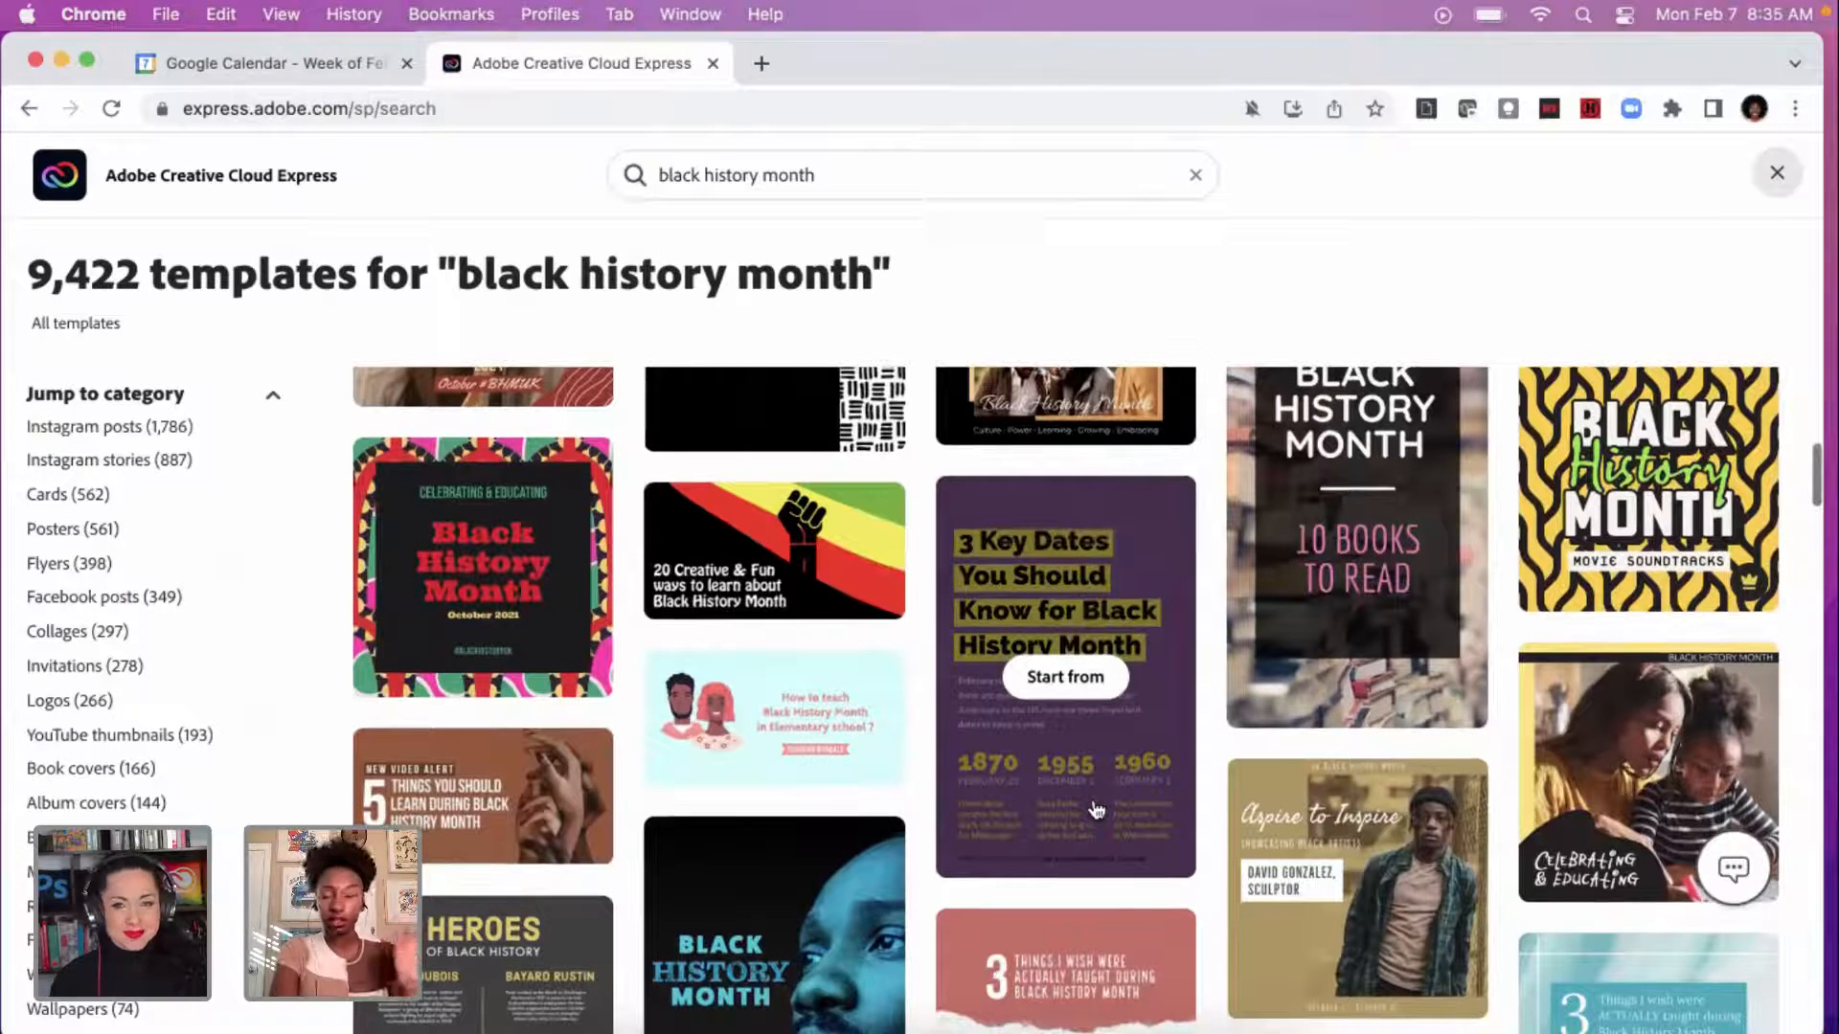
scroll(1126, 815, down, 1)
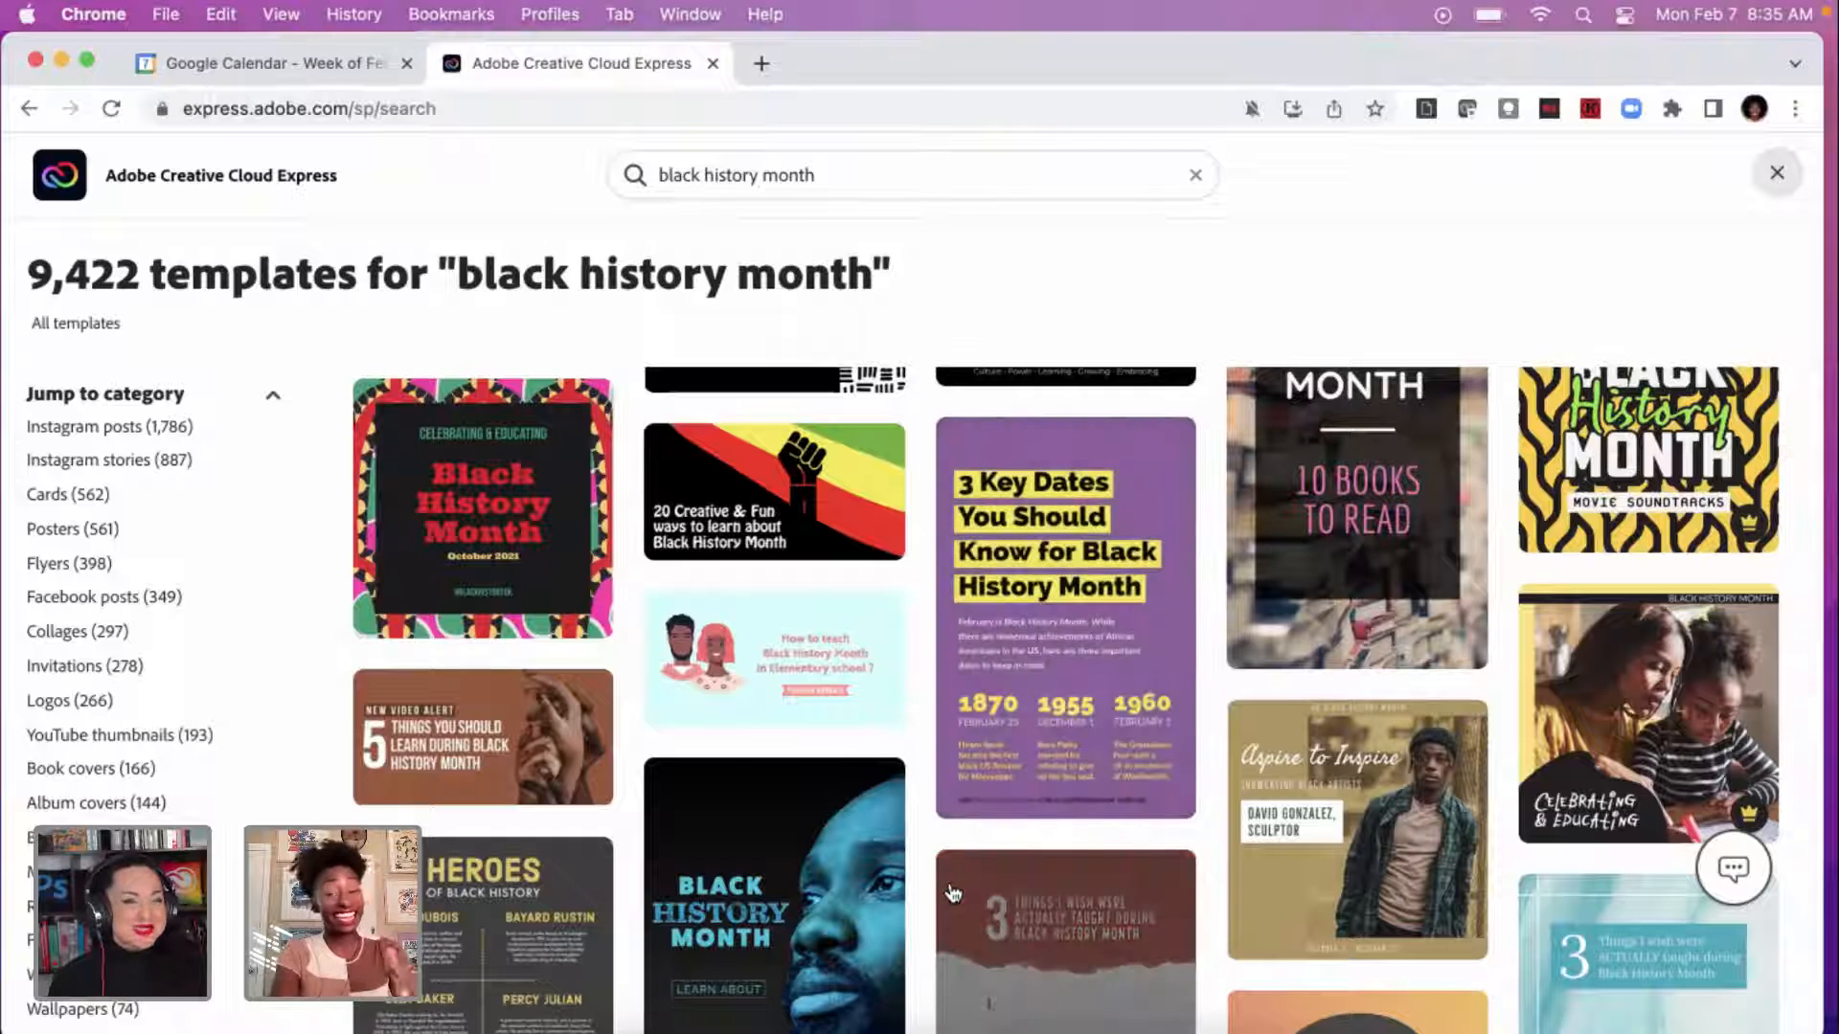
scroll(951, 896, down, 3)
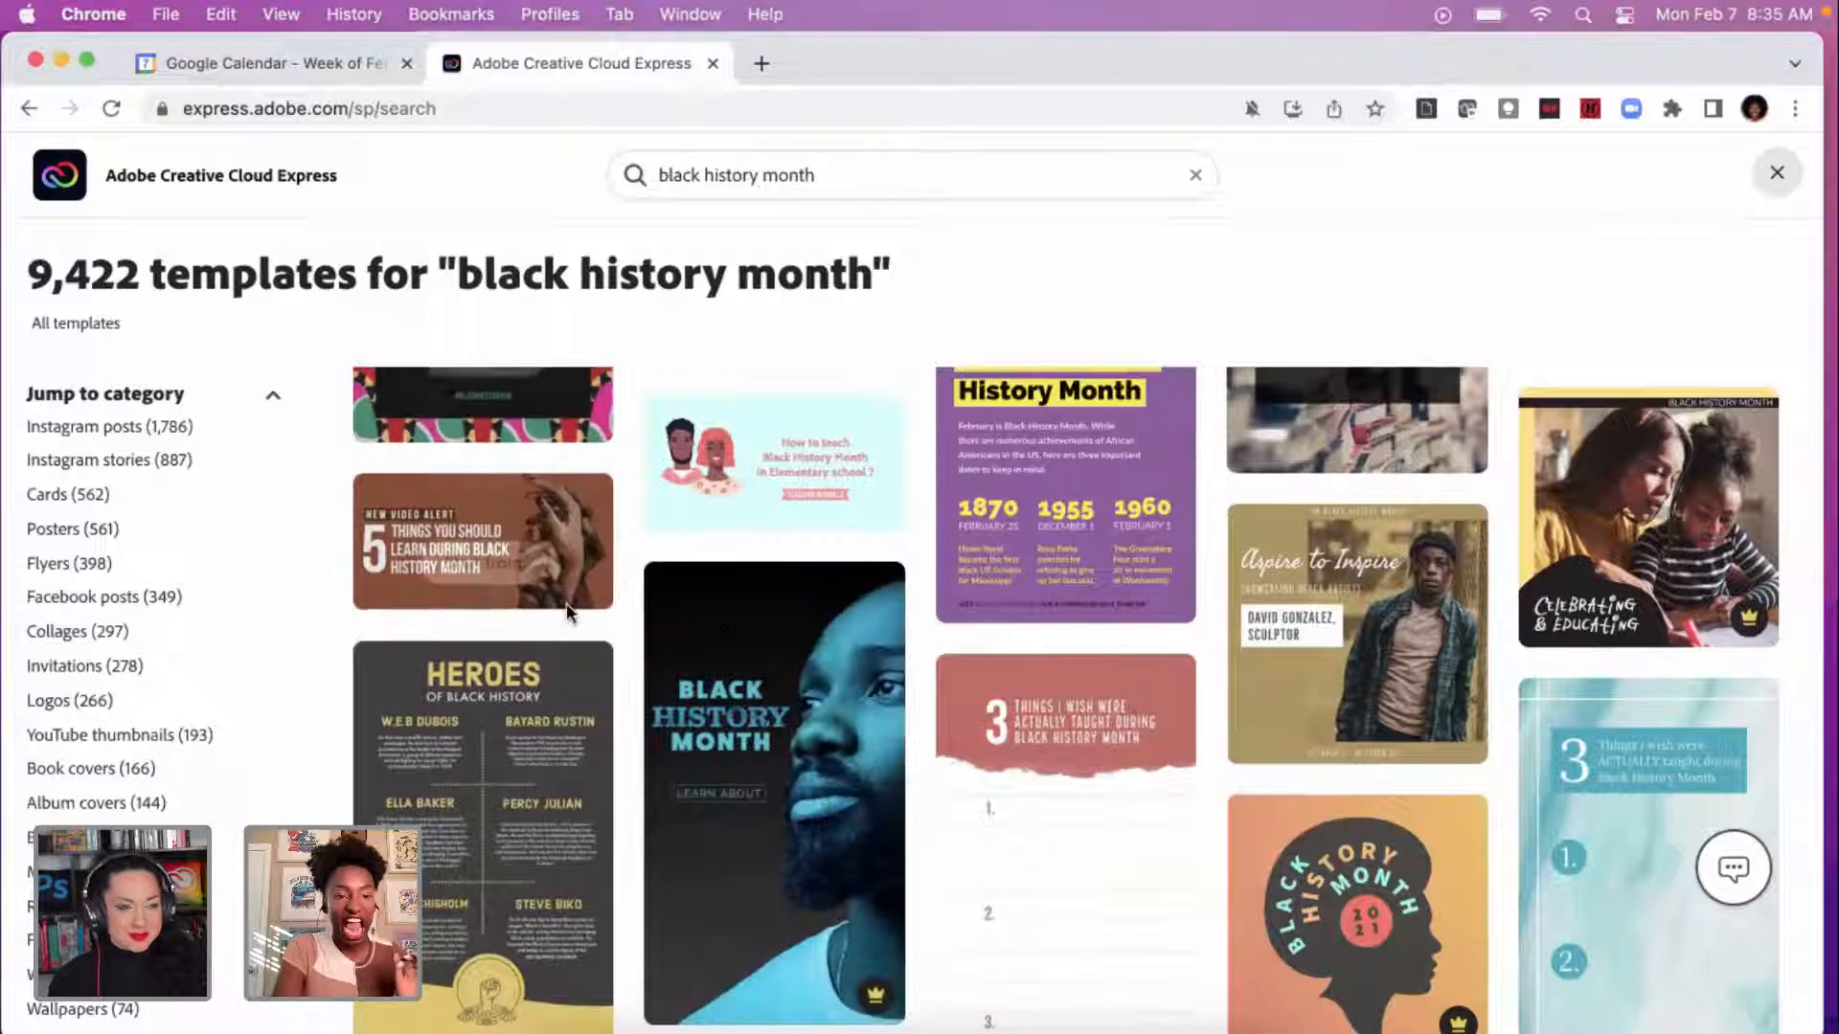
scroll(325, 652, up, 2)
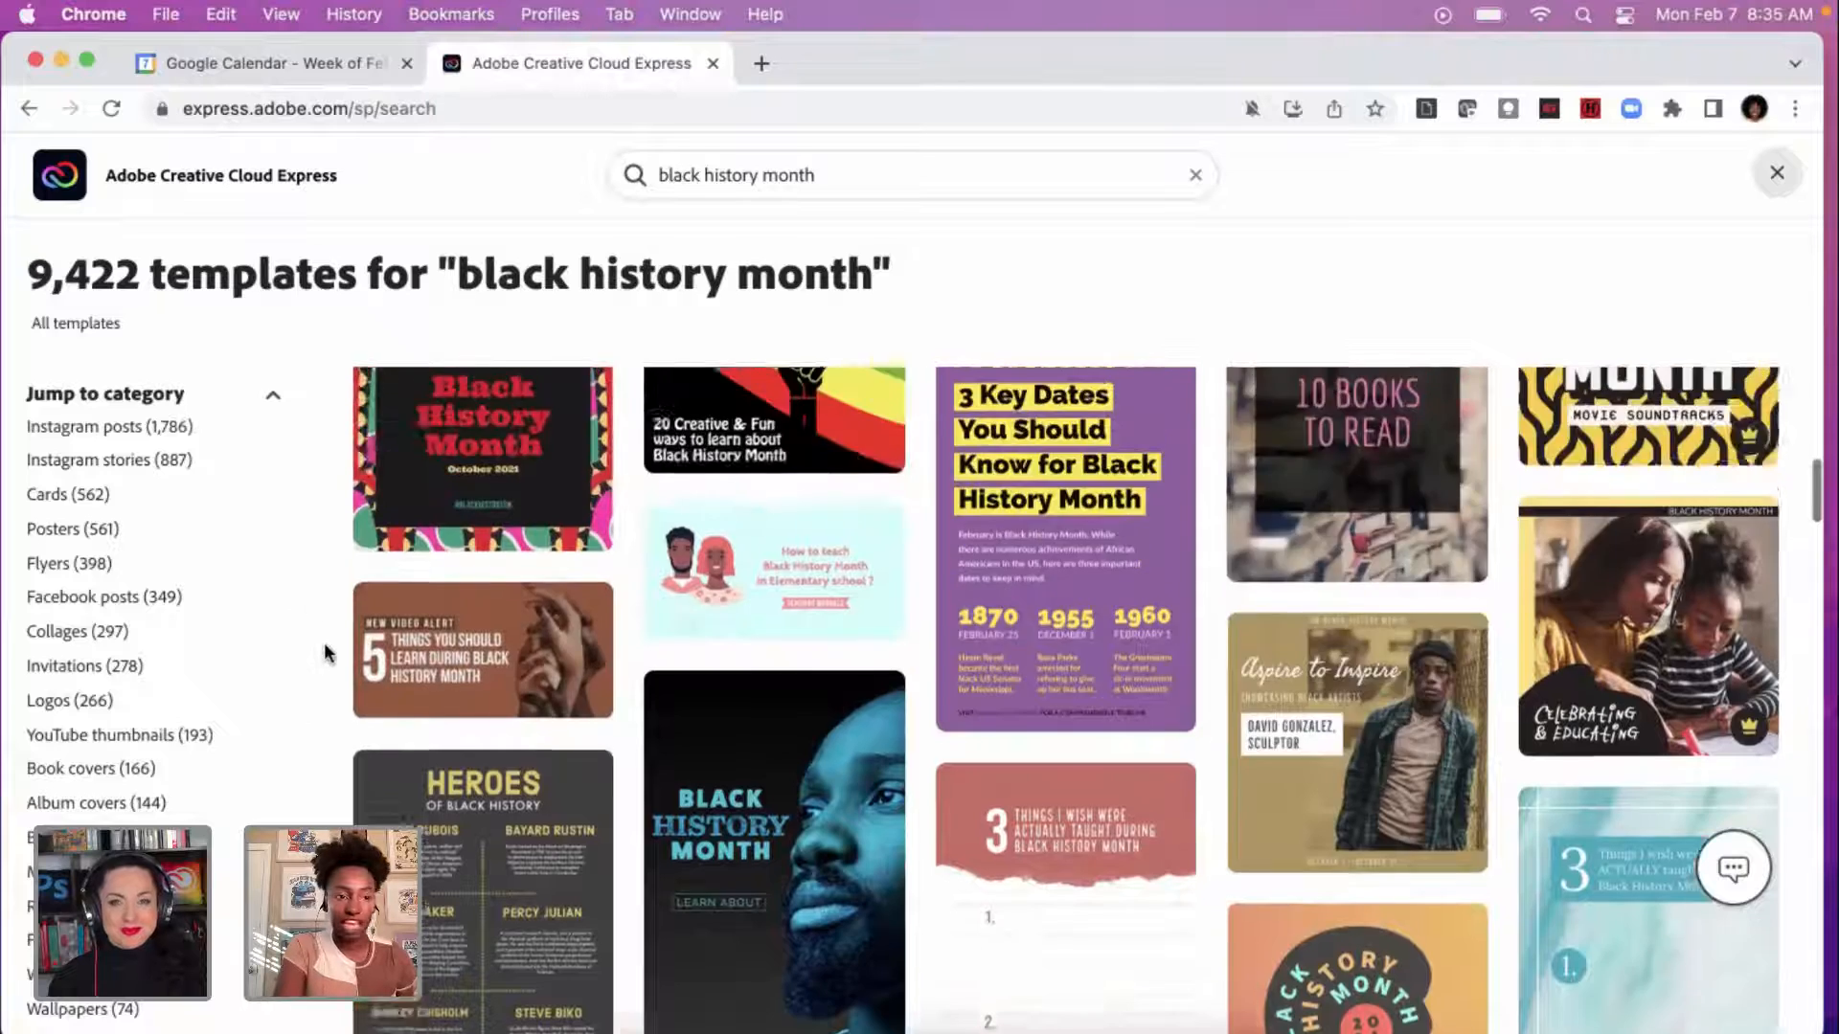
scroll(324, 652, up, 8)
Step: Return to the home page and review the quick actions, popular templates, Instagram stories, Instagram posts and trending backgrounds
click(106, 177)
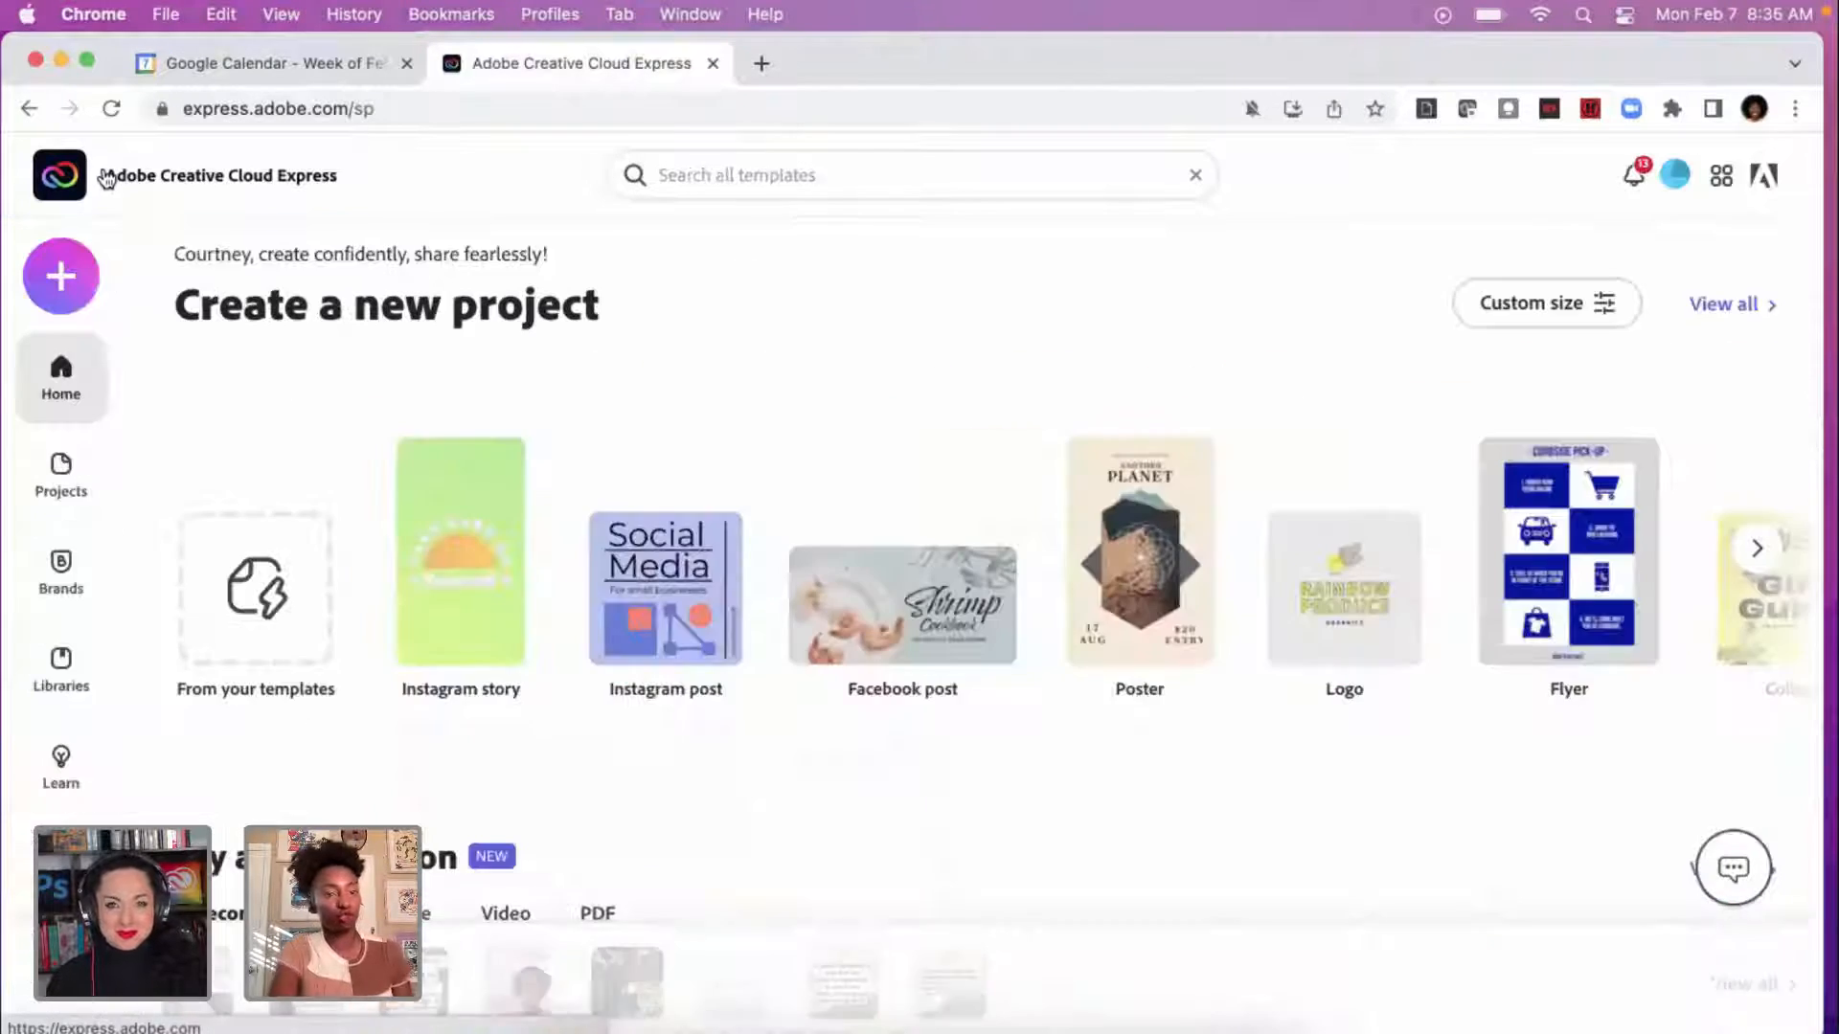
scroll(422, 556, down, 8)
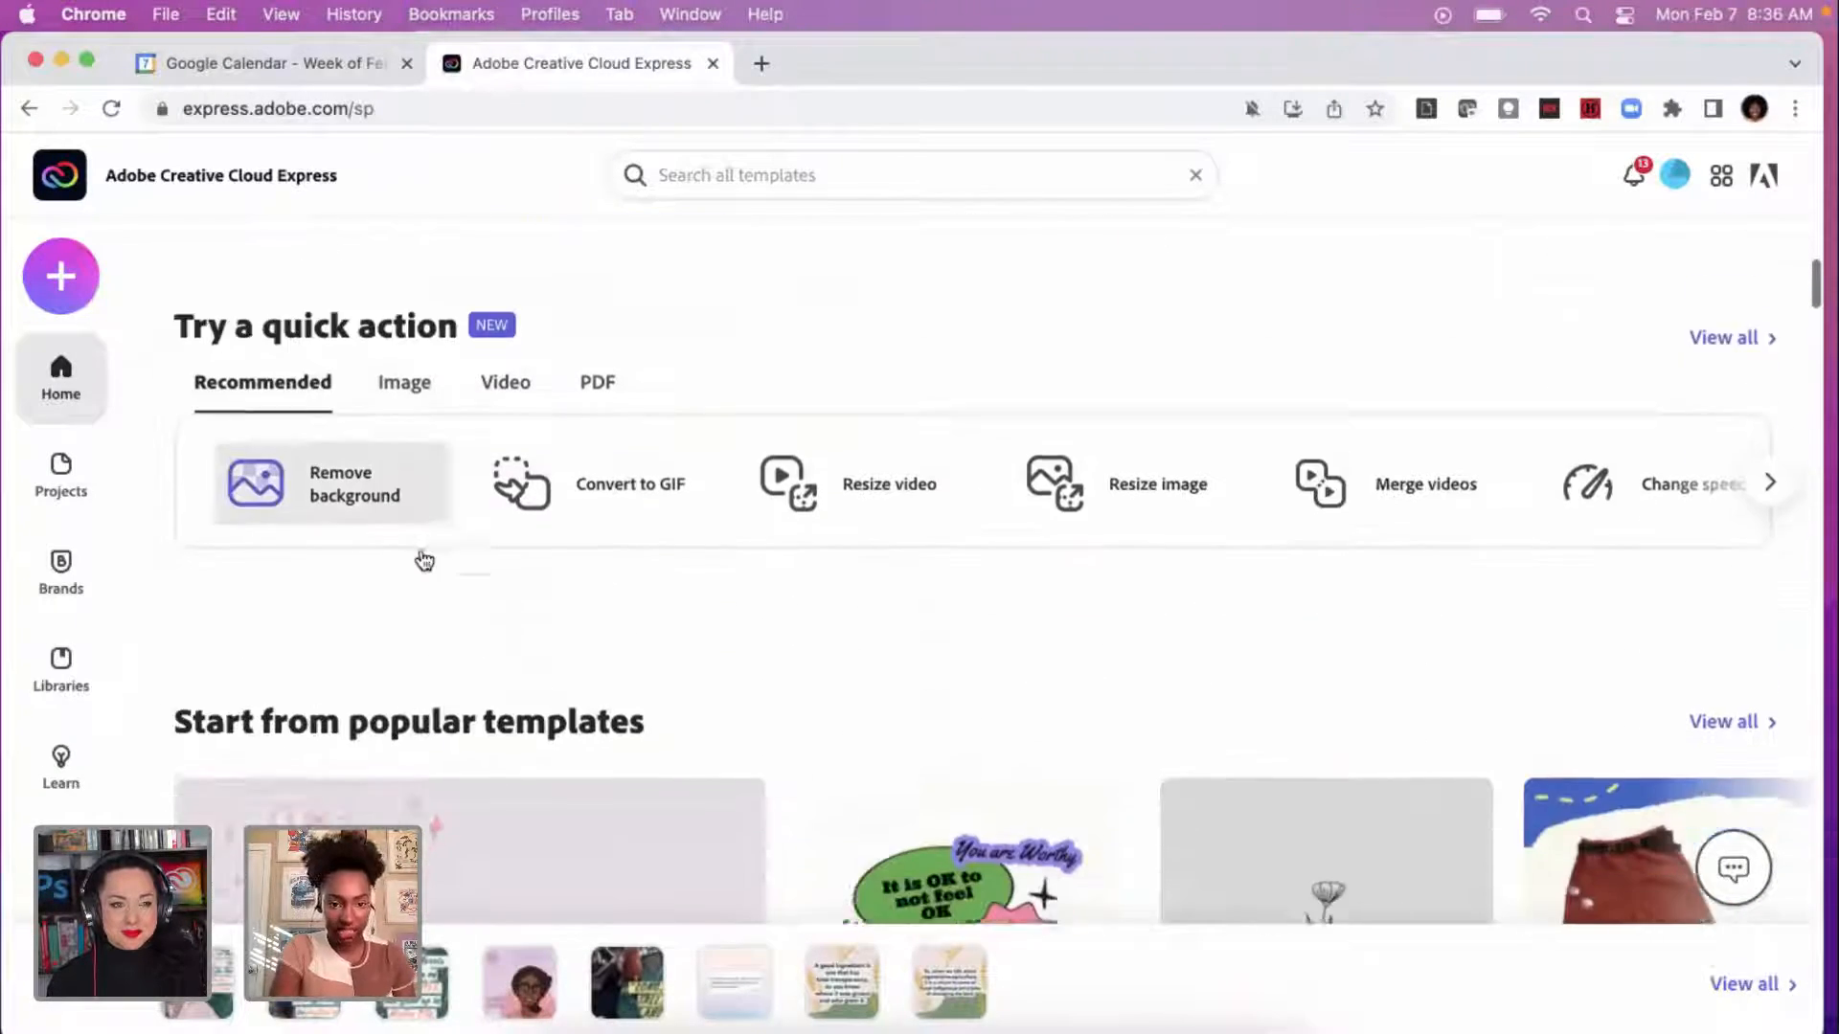
scroll(424, 560, down, 7)
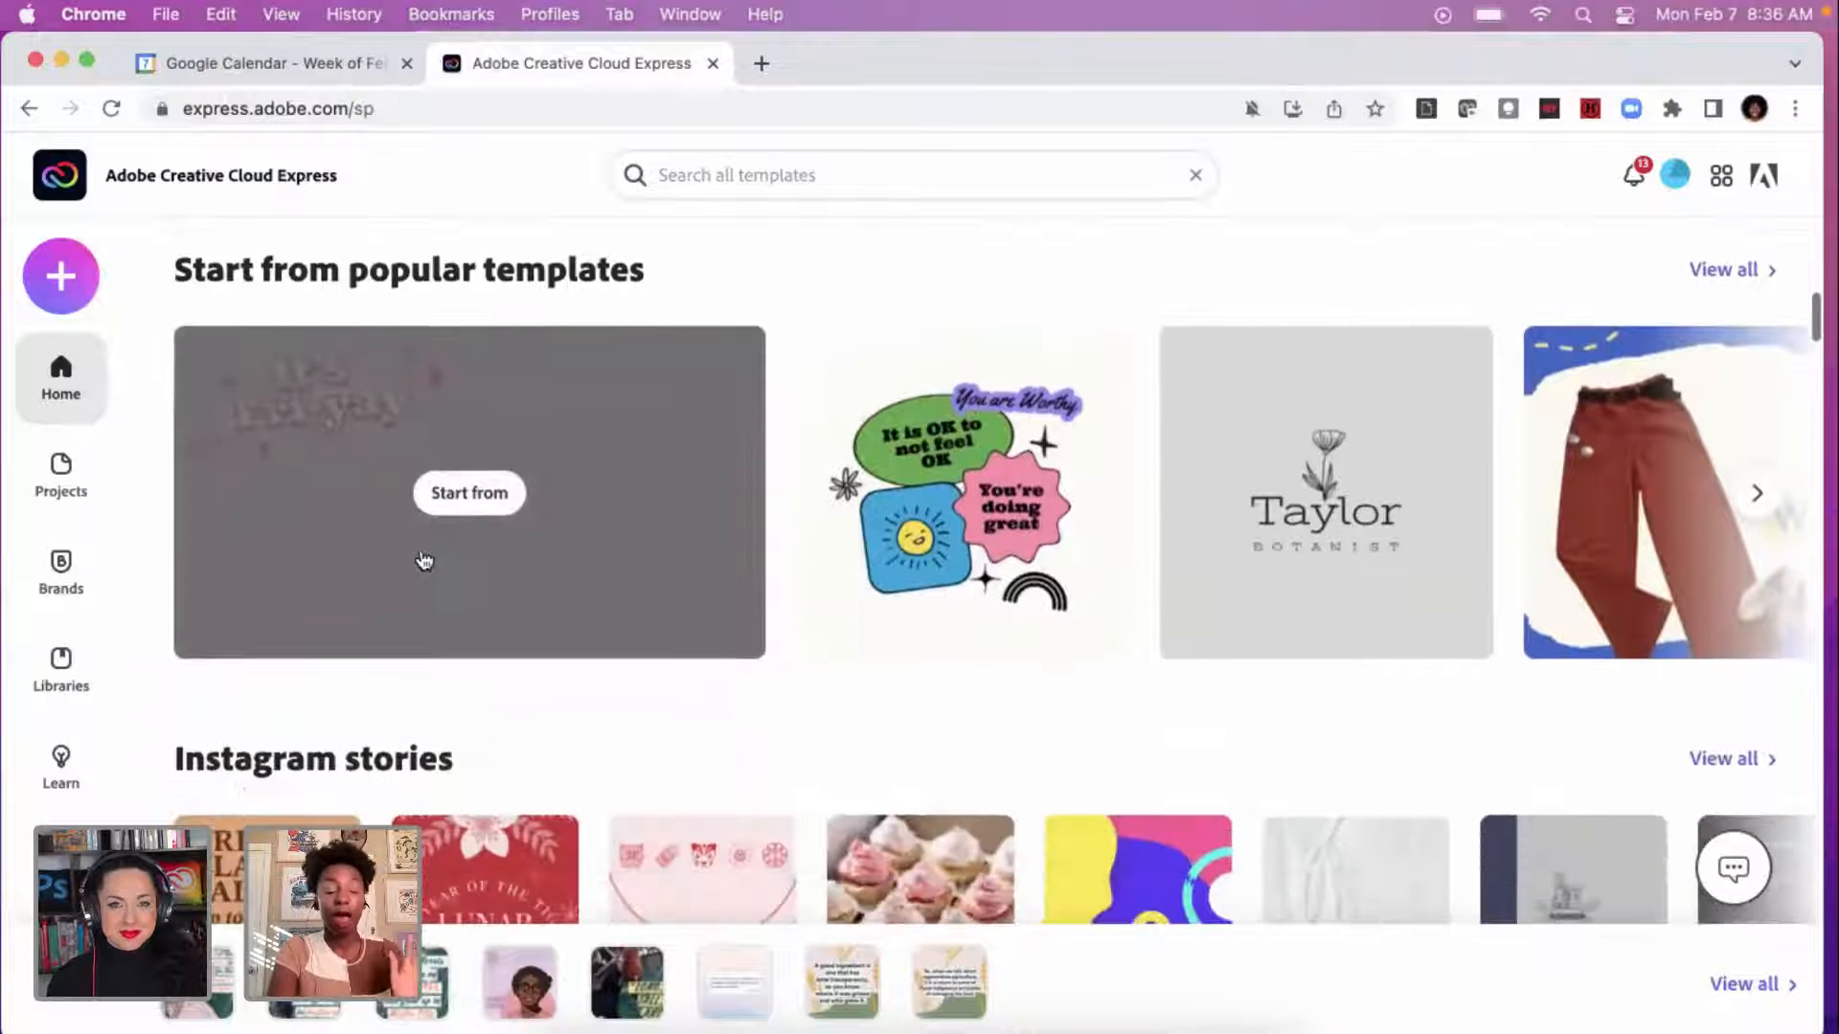
scroll(425, 560, down, 7)
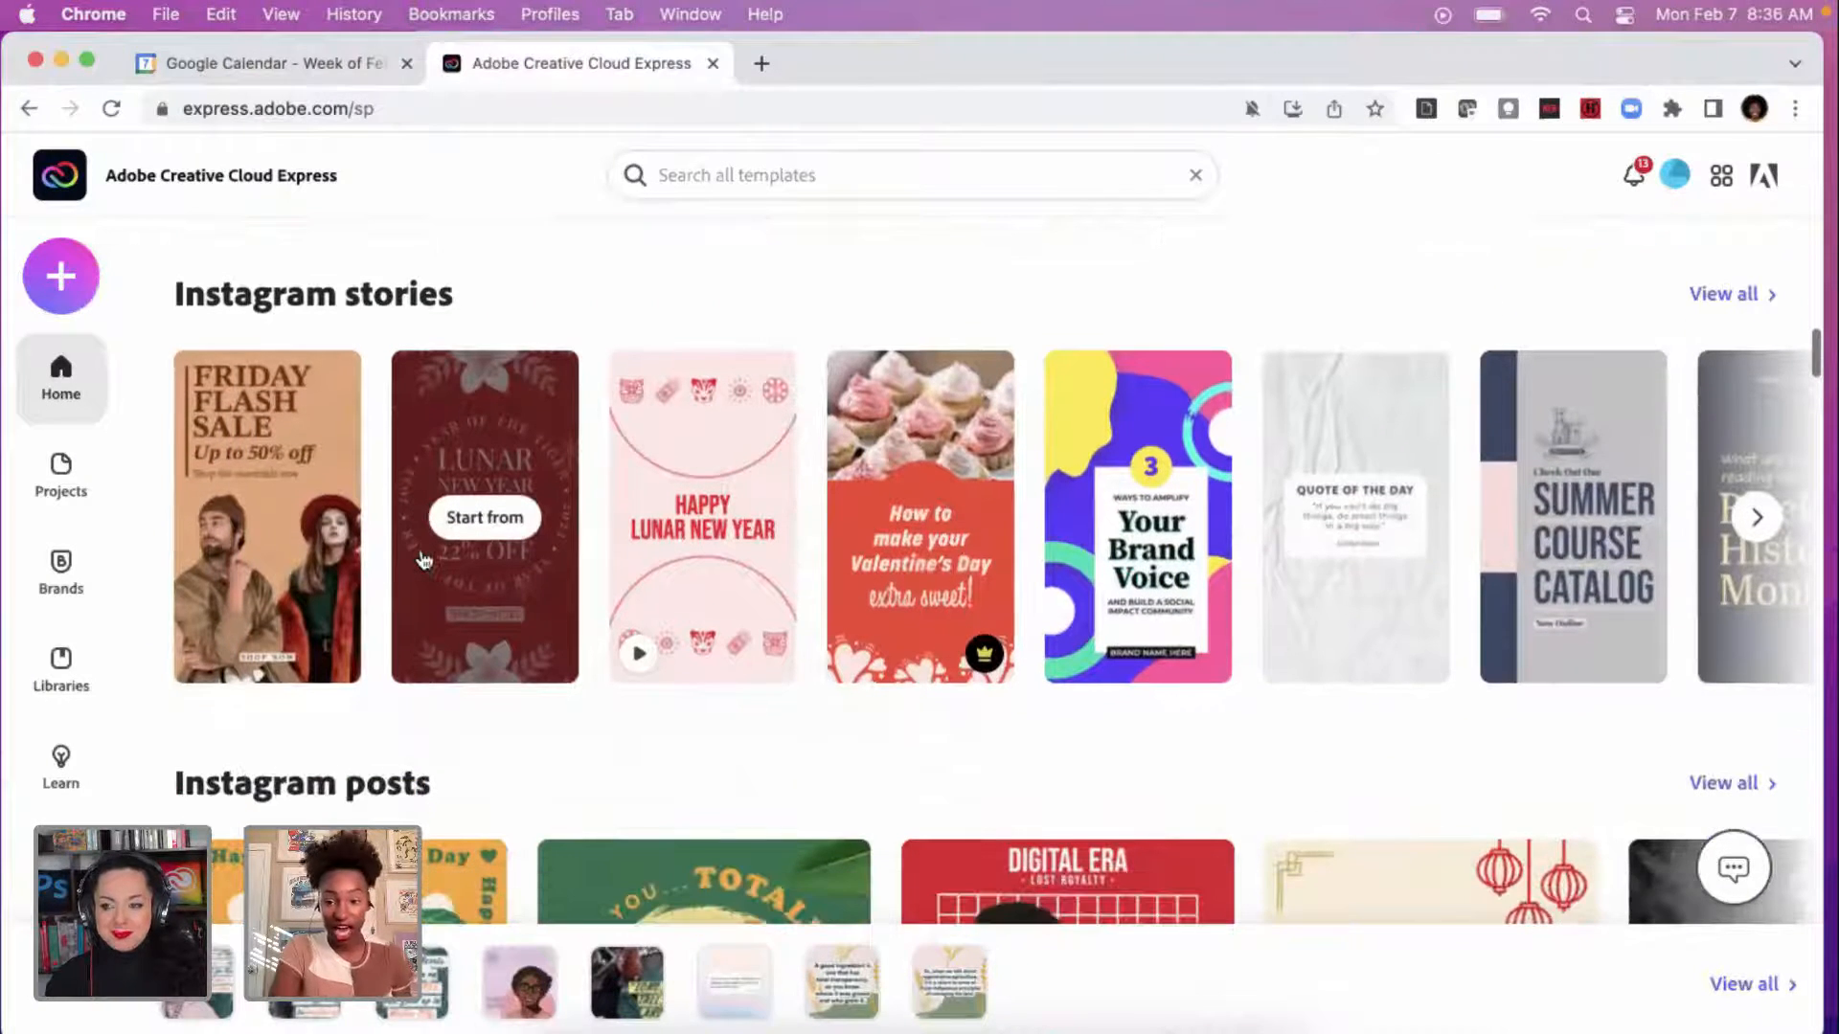
scroll(424, 561, down, 1)
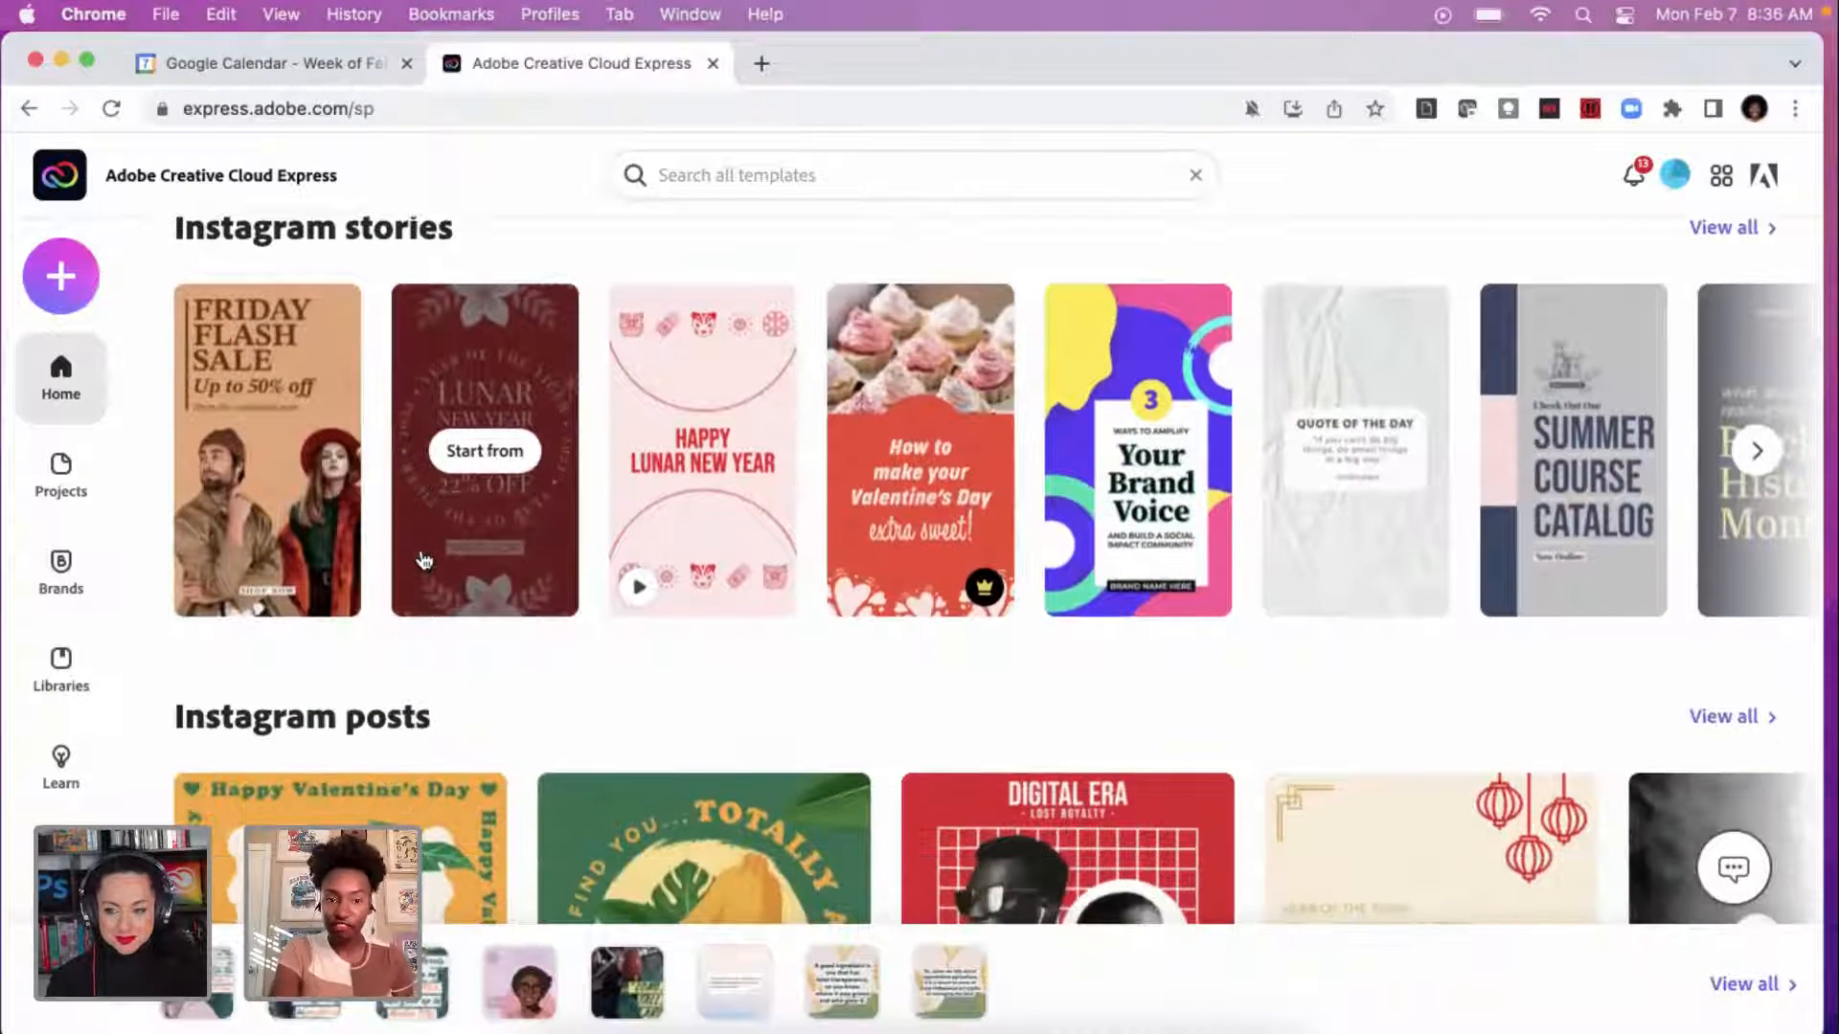
scroll(424, 560, down, 1)
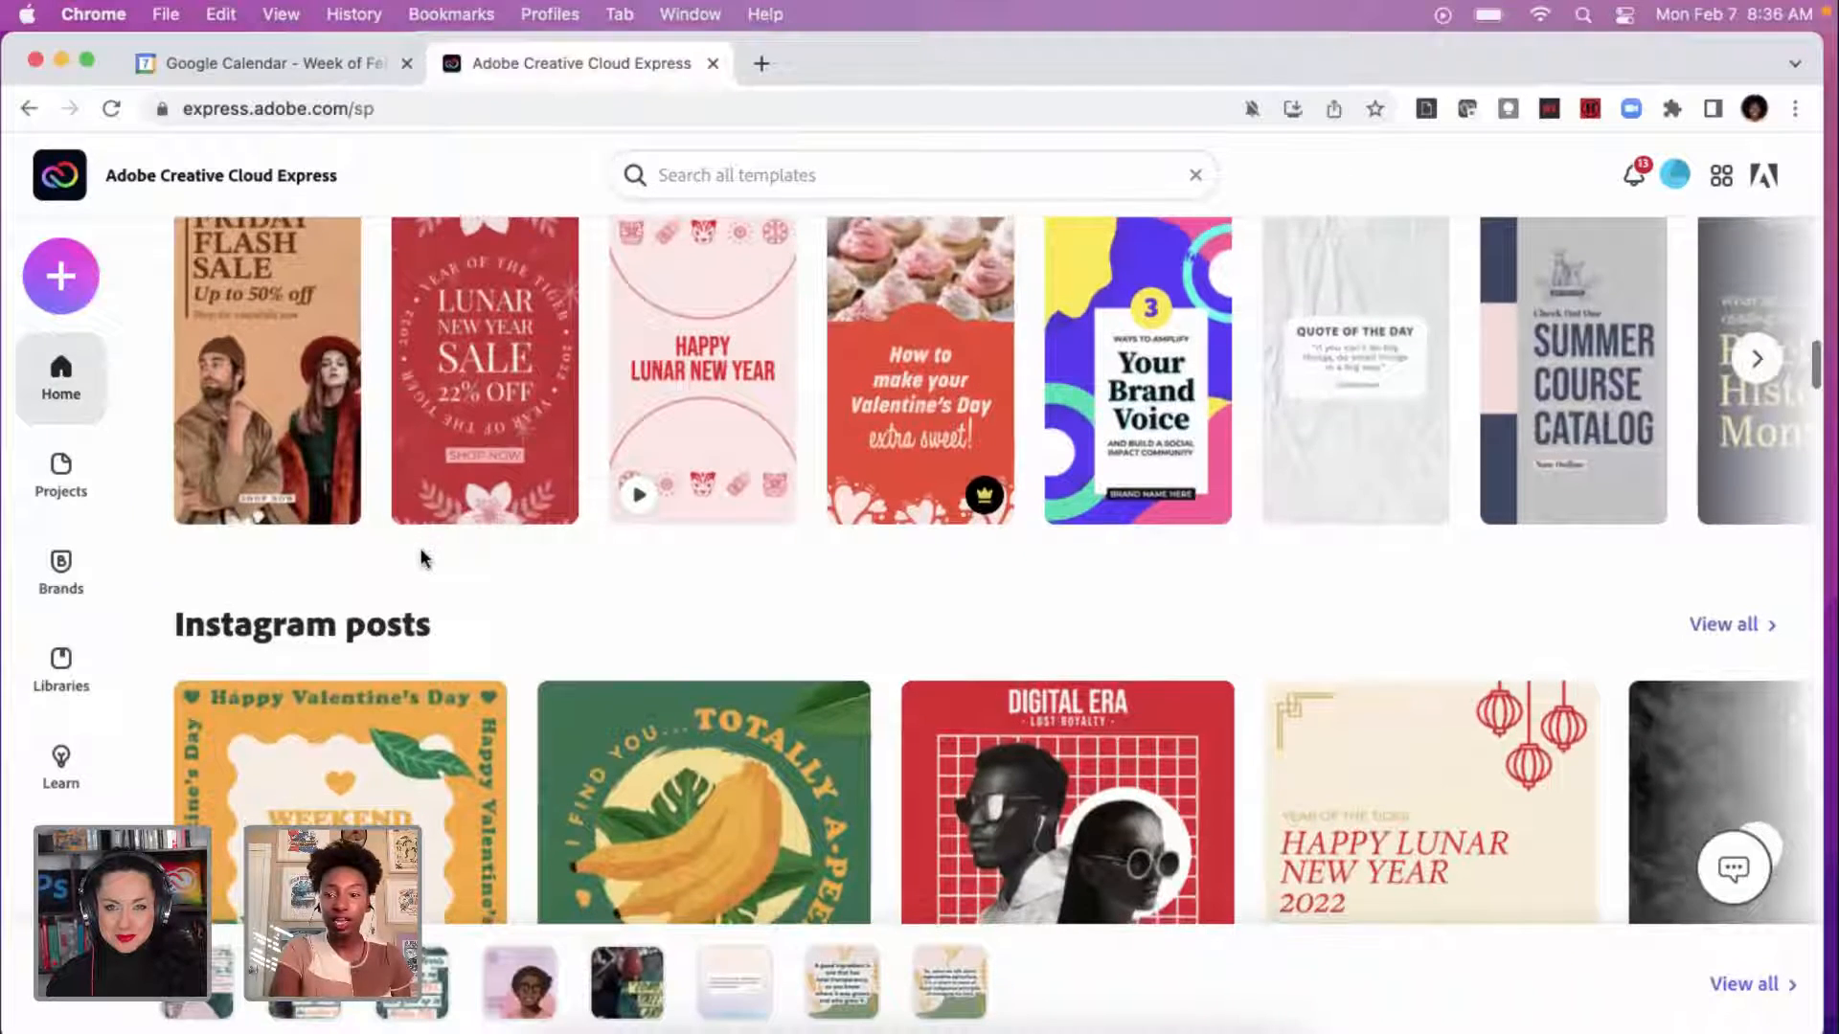
scroll(424, 560, down, 5)
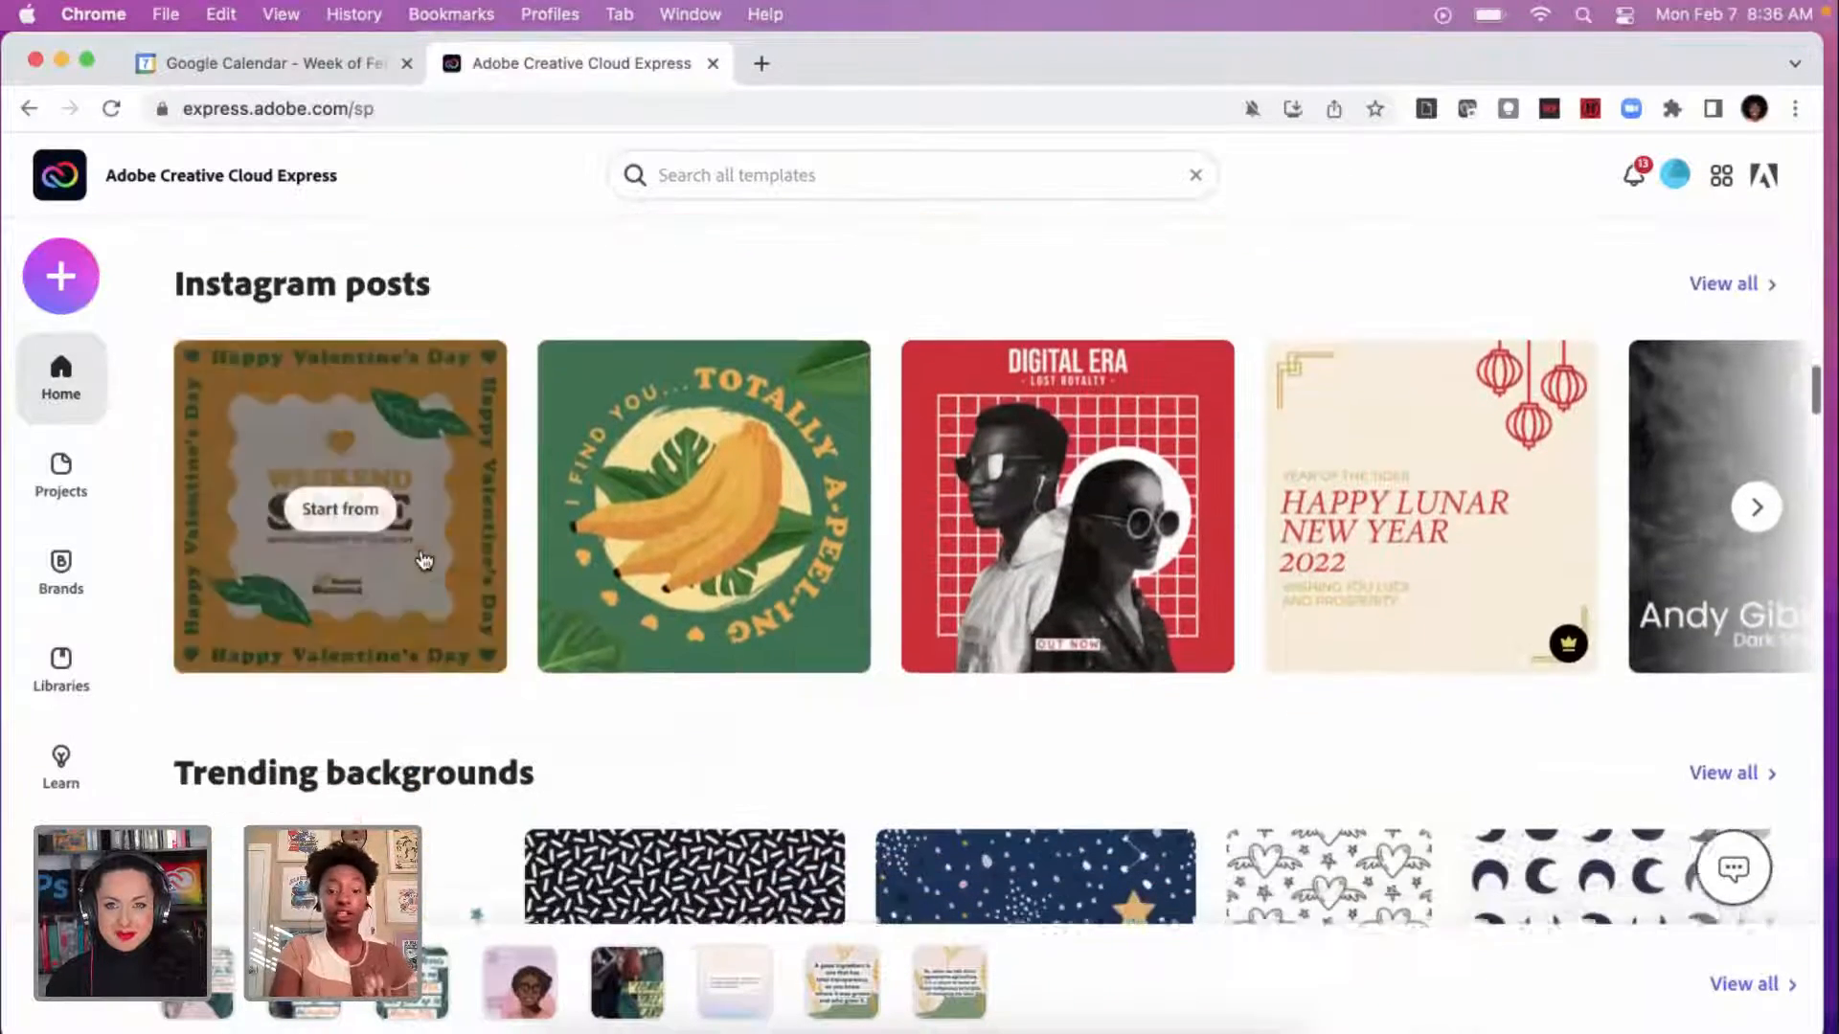
scroll(424, 560, down, 2)
Step: Open the "Lusia Harris 1" project for editing from the saved projects
click(65, 484)
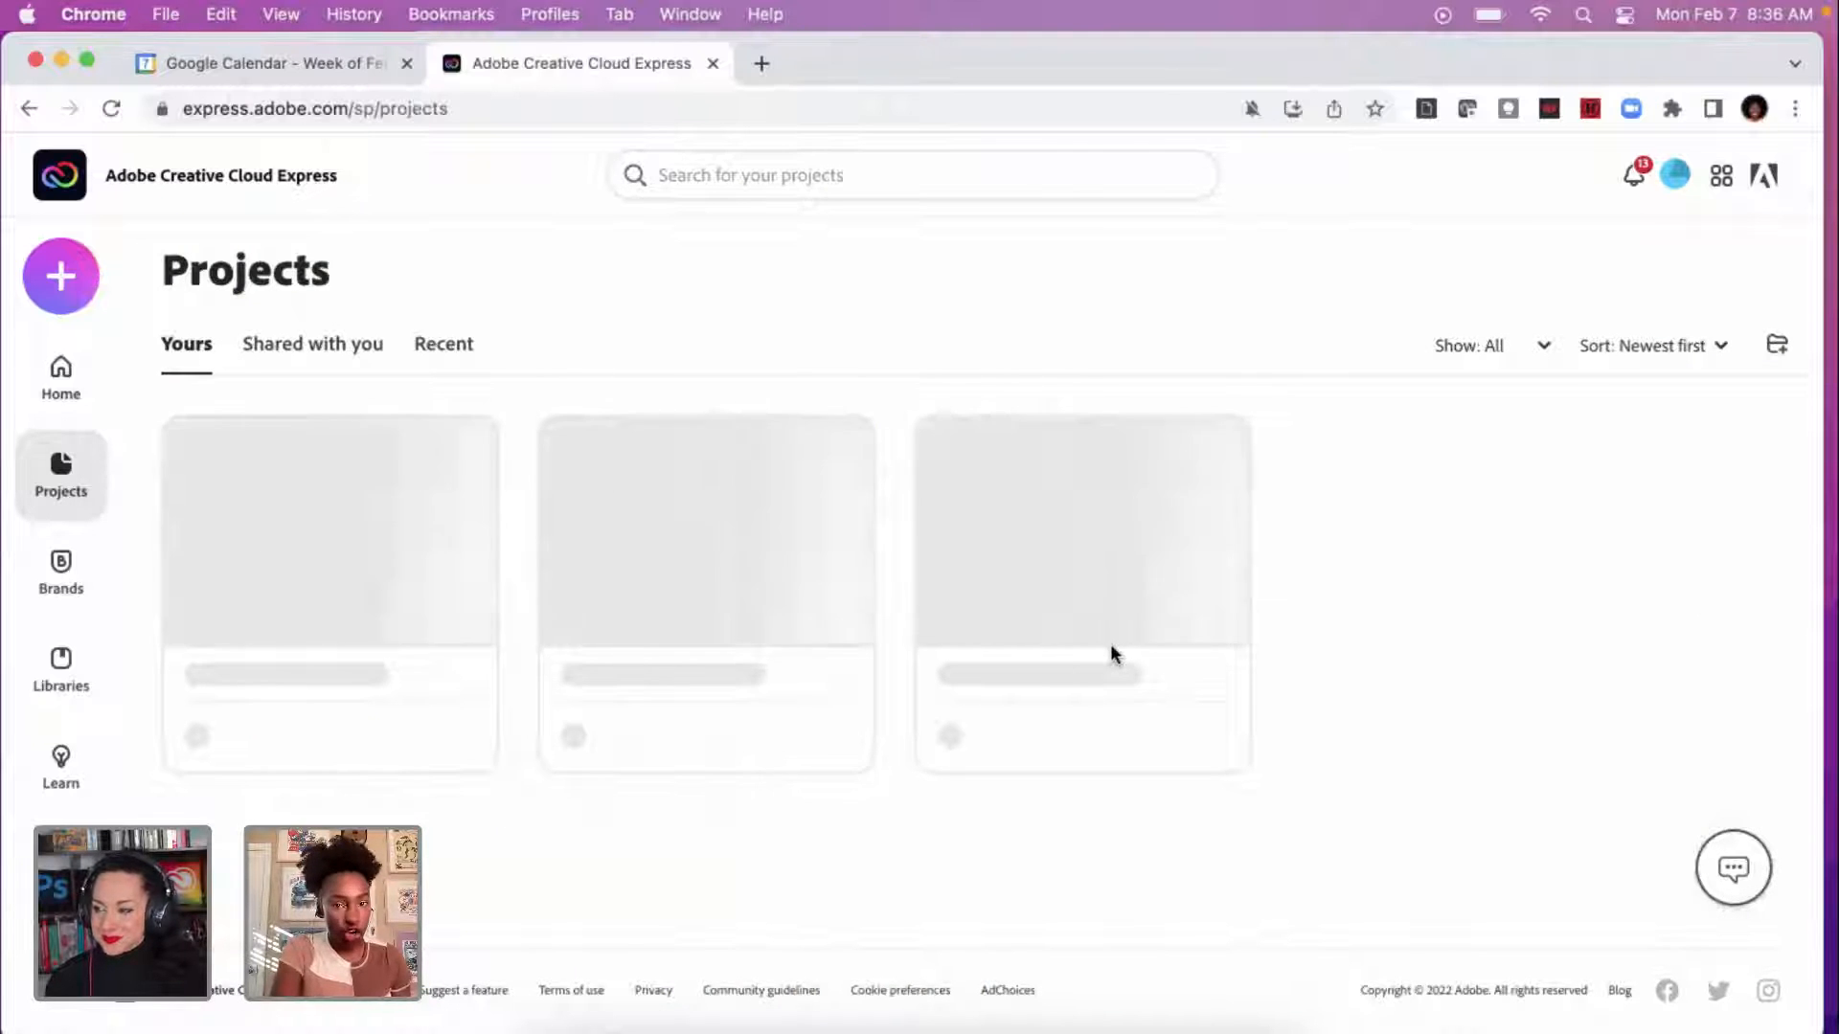
scroll(1049, 721, down, 5)
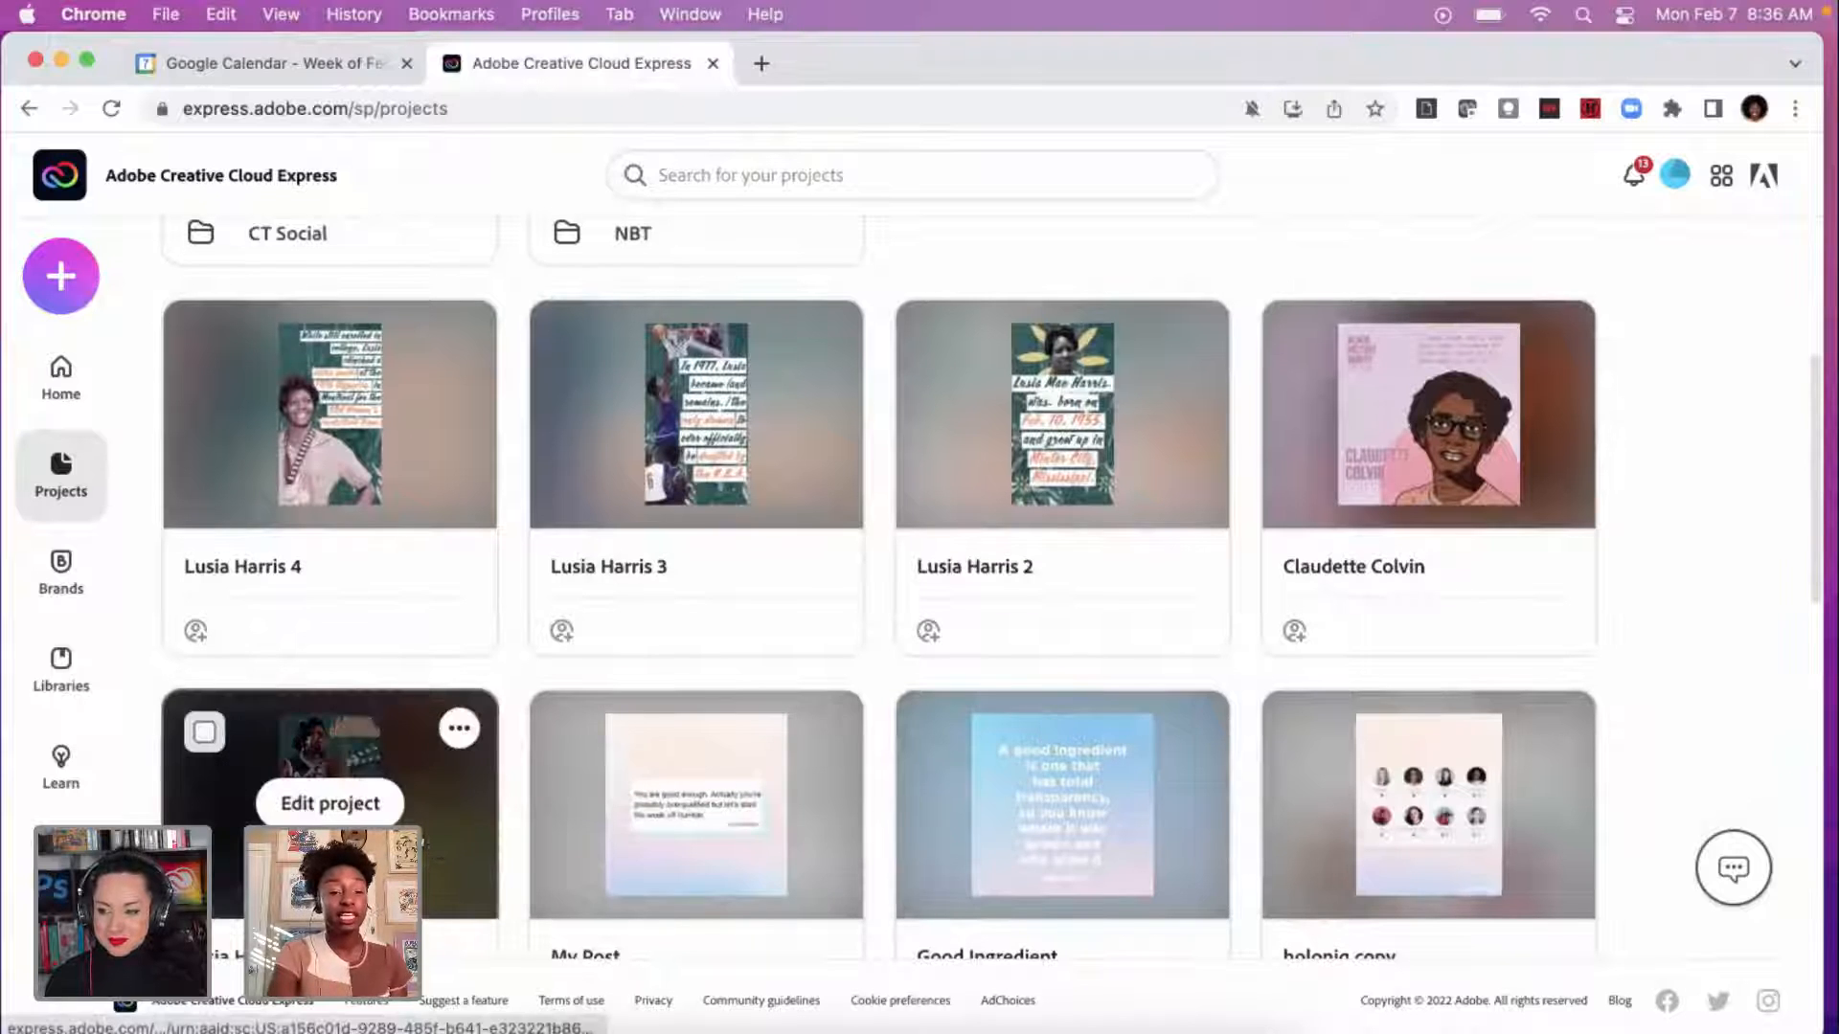
scroll(345, 881, down, 1)
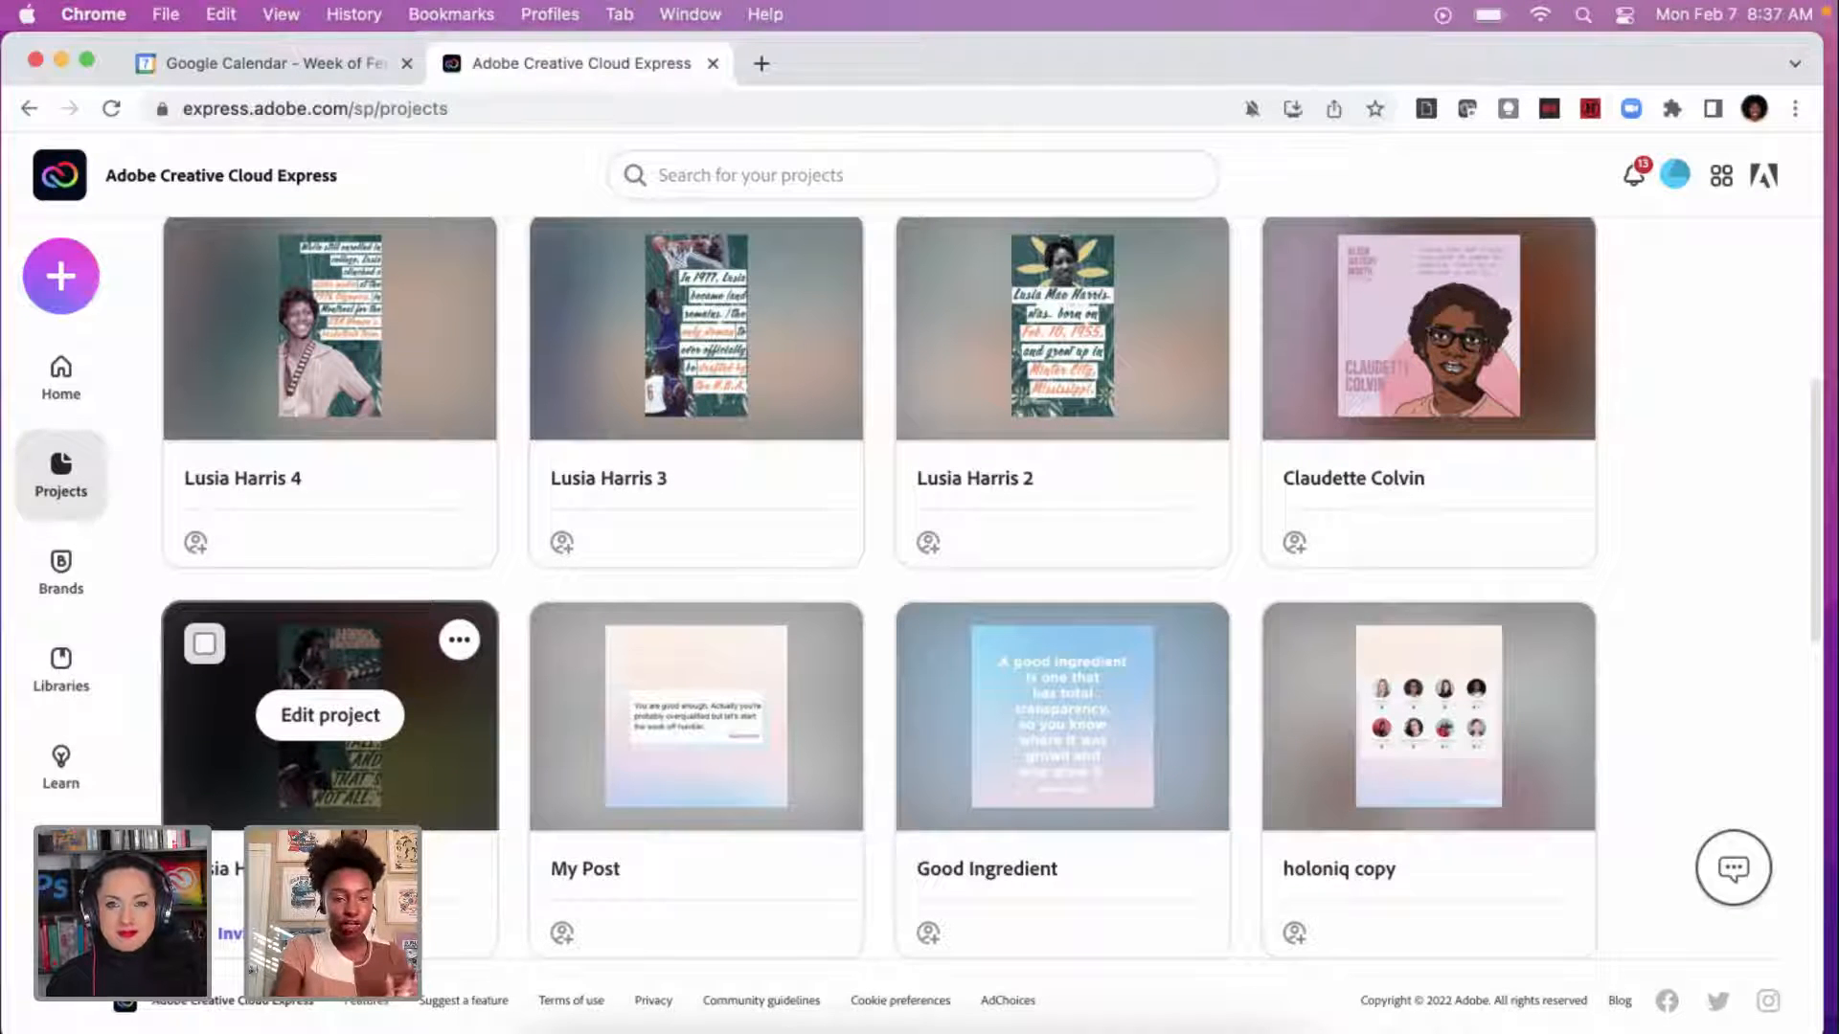
click(339, 768)
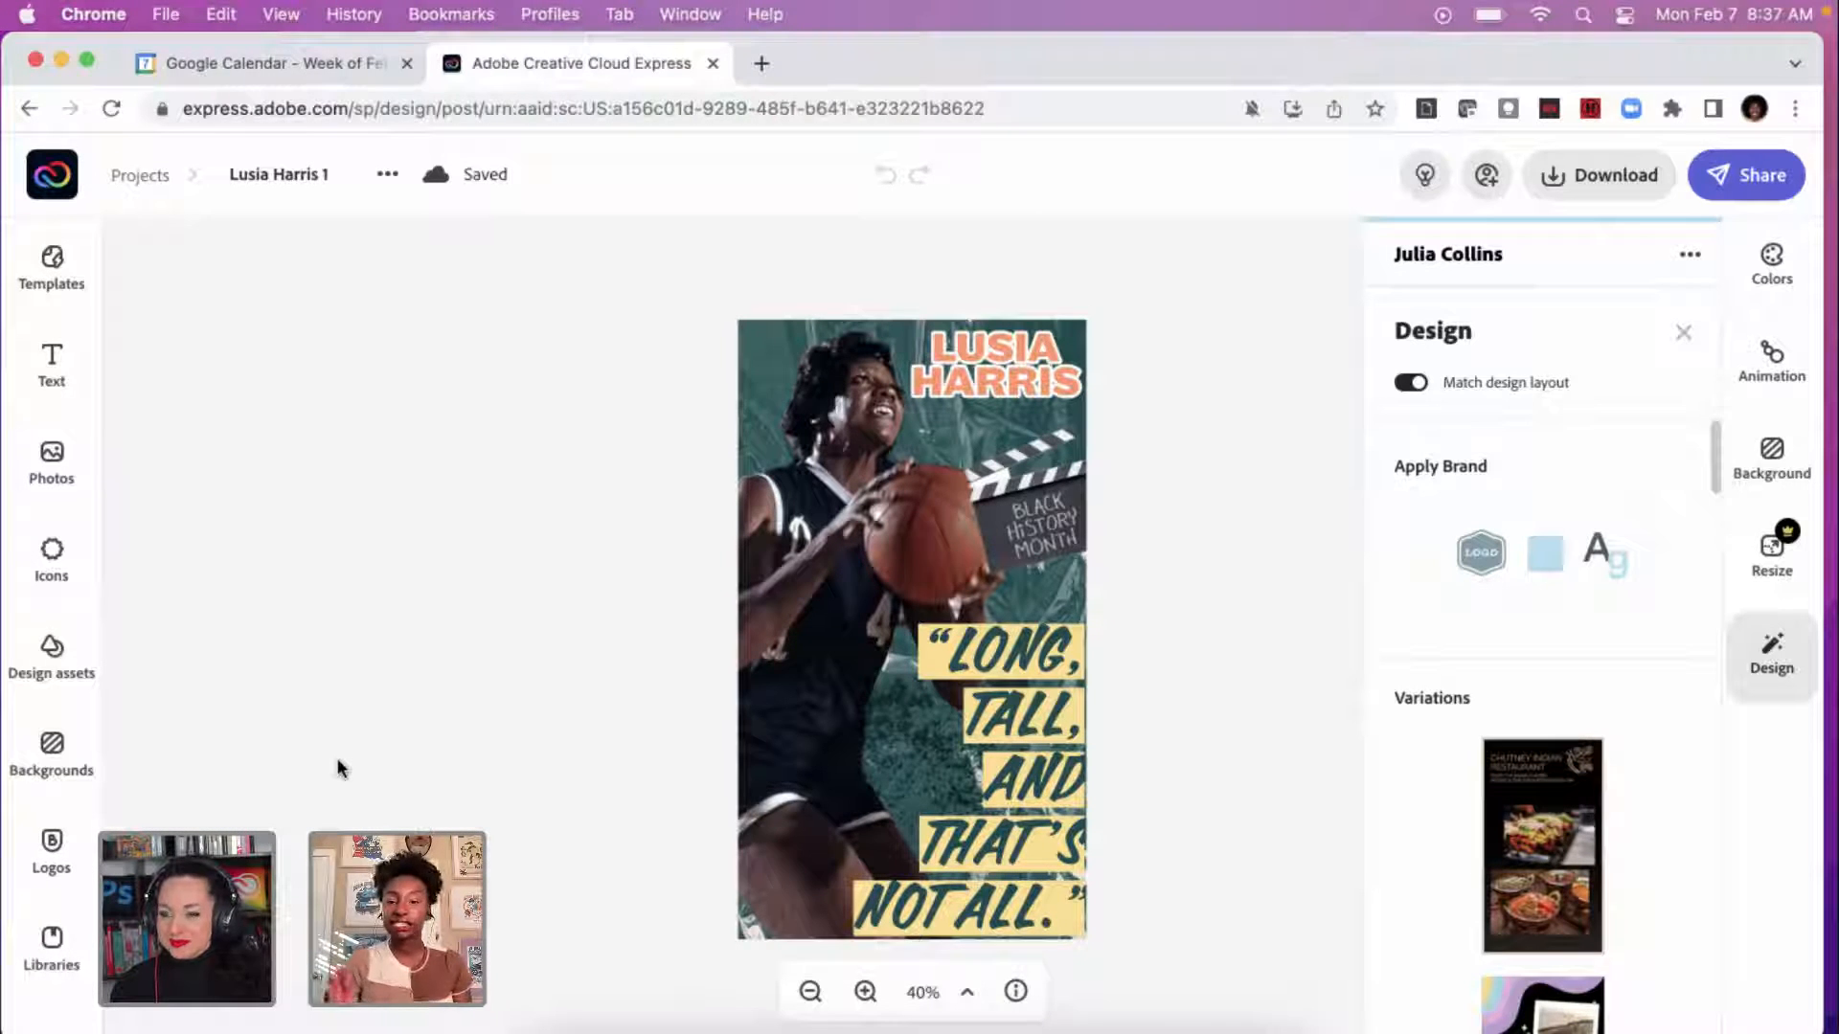
Step: Inspect the image settings of the basketball player cutout and the texture overlay, including blend mode and effects, and deselect them
click(780, 352)
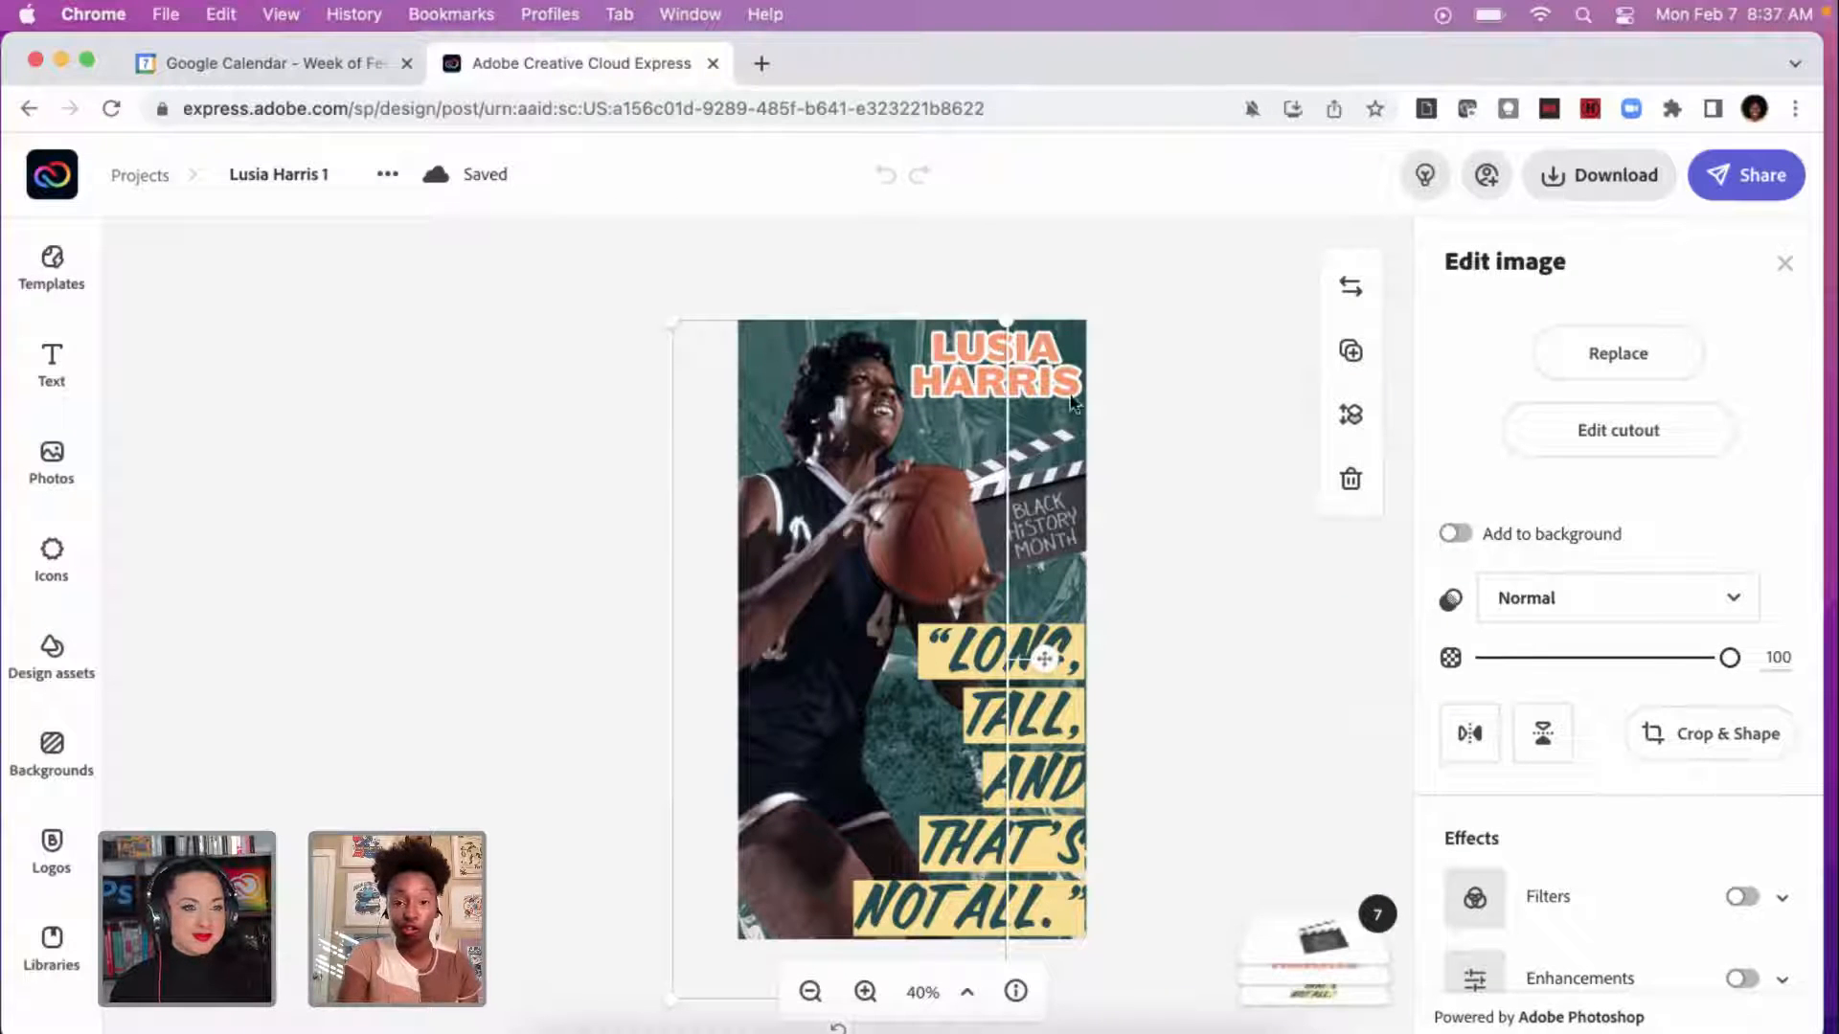
click(1070, 606)
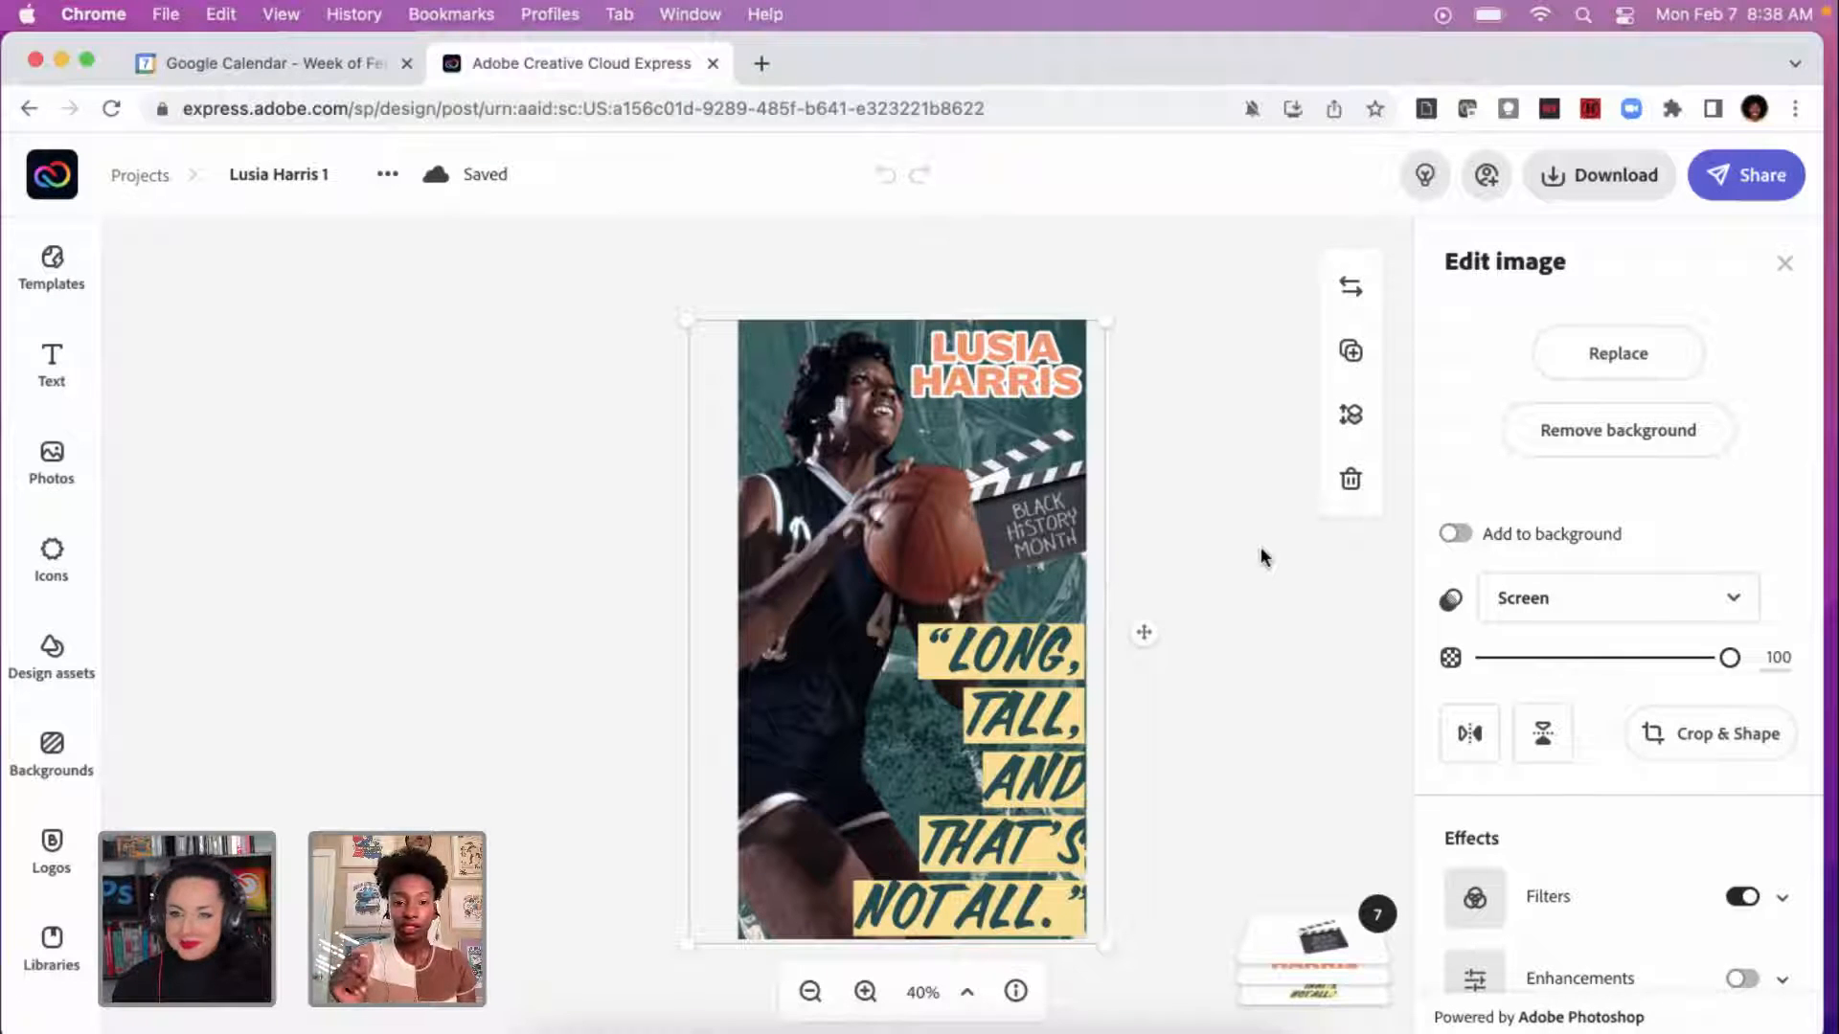
click(1197, 420)
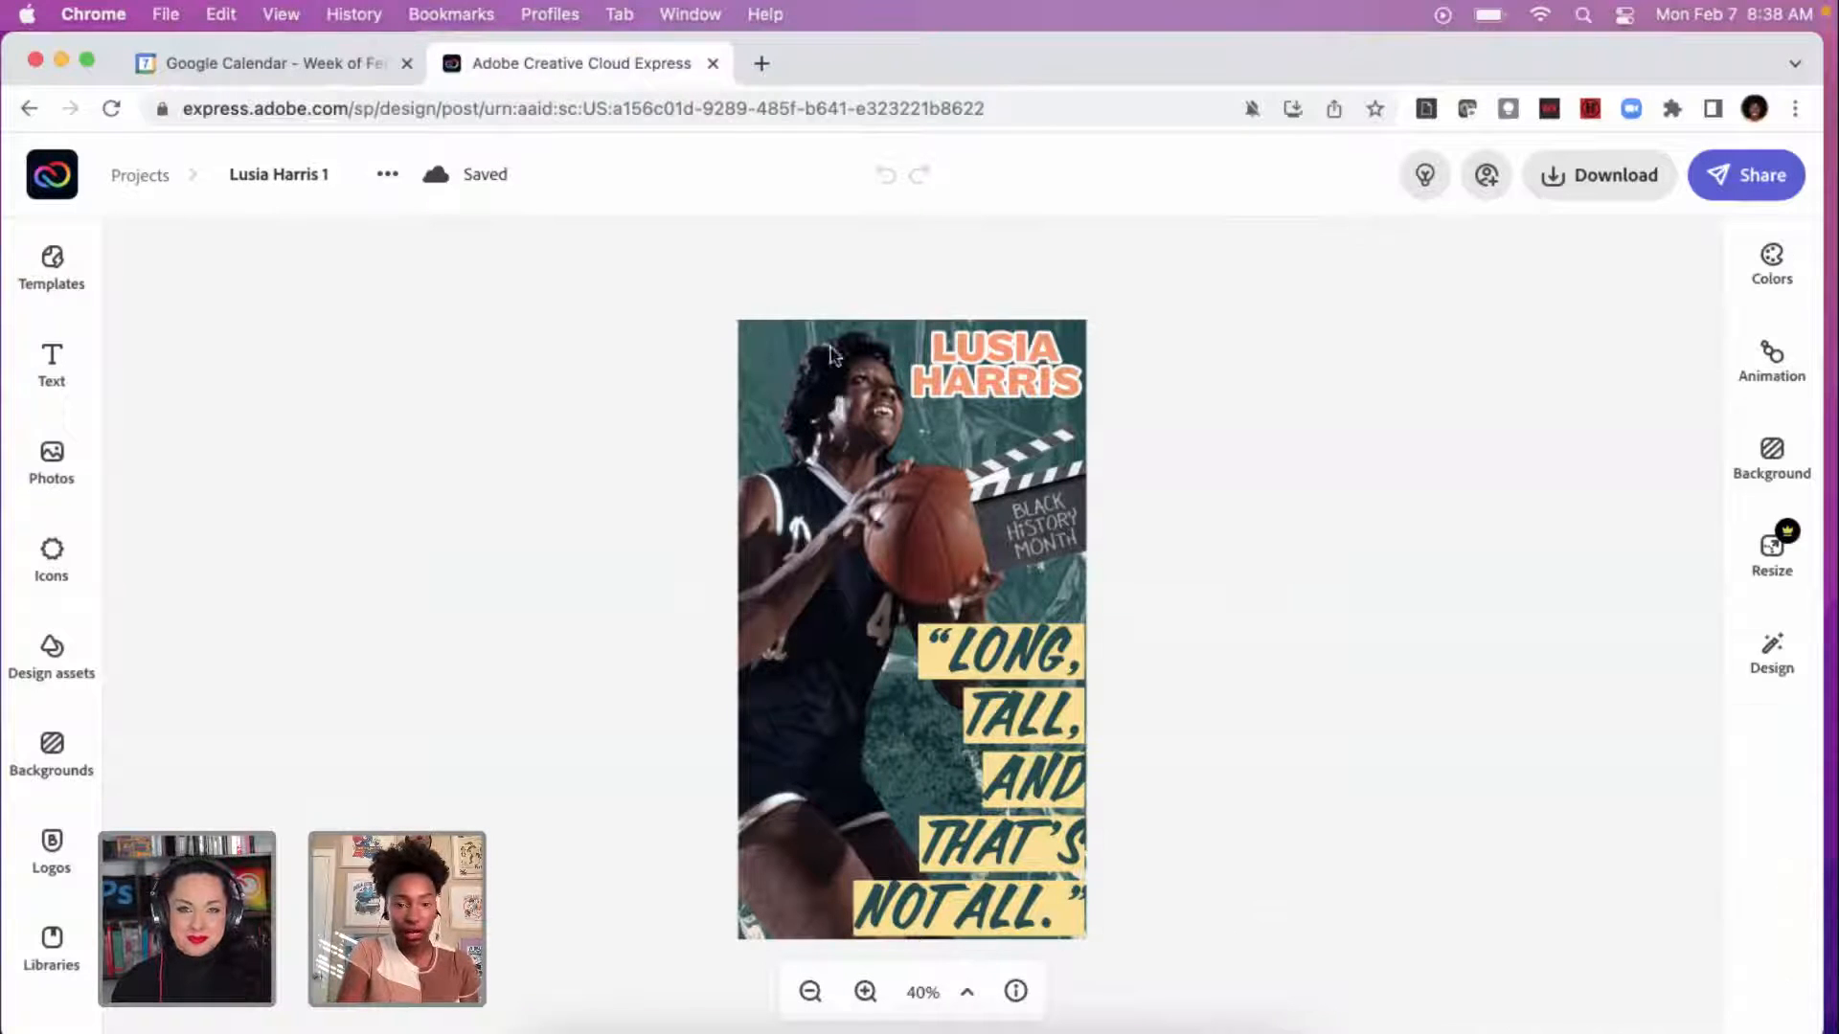
click(785, 325)
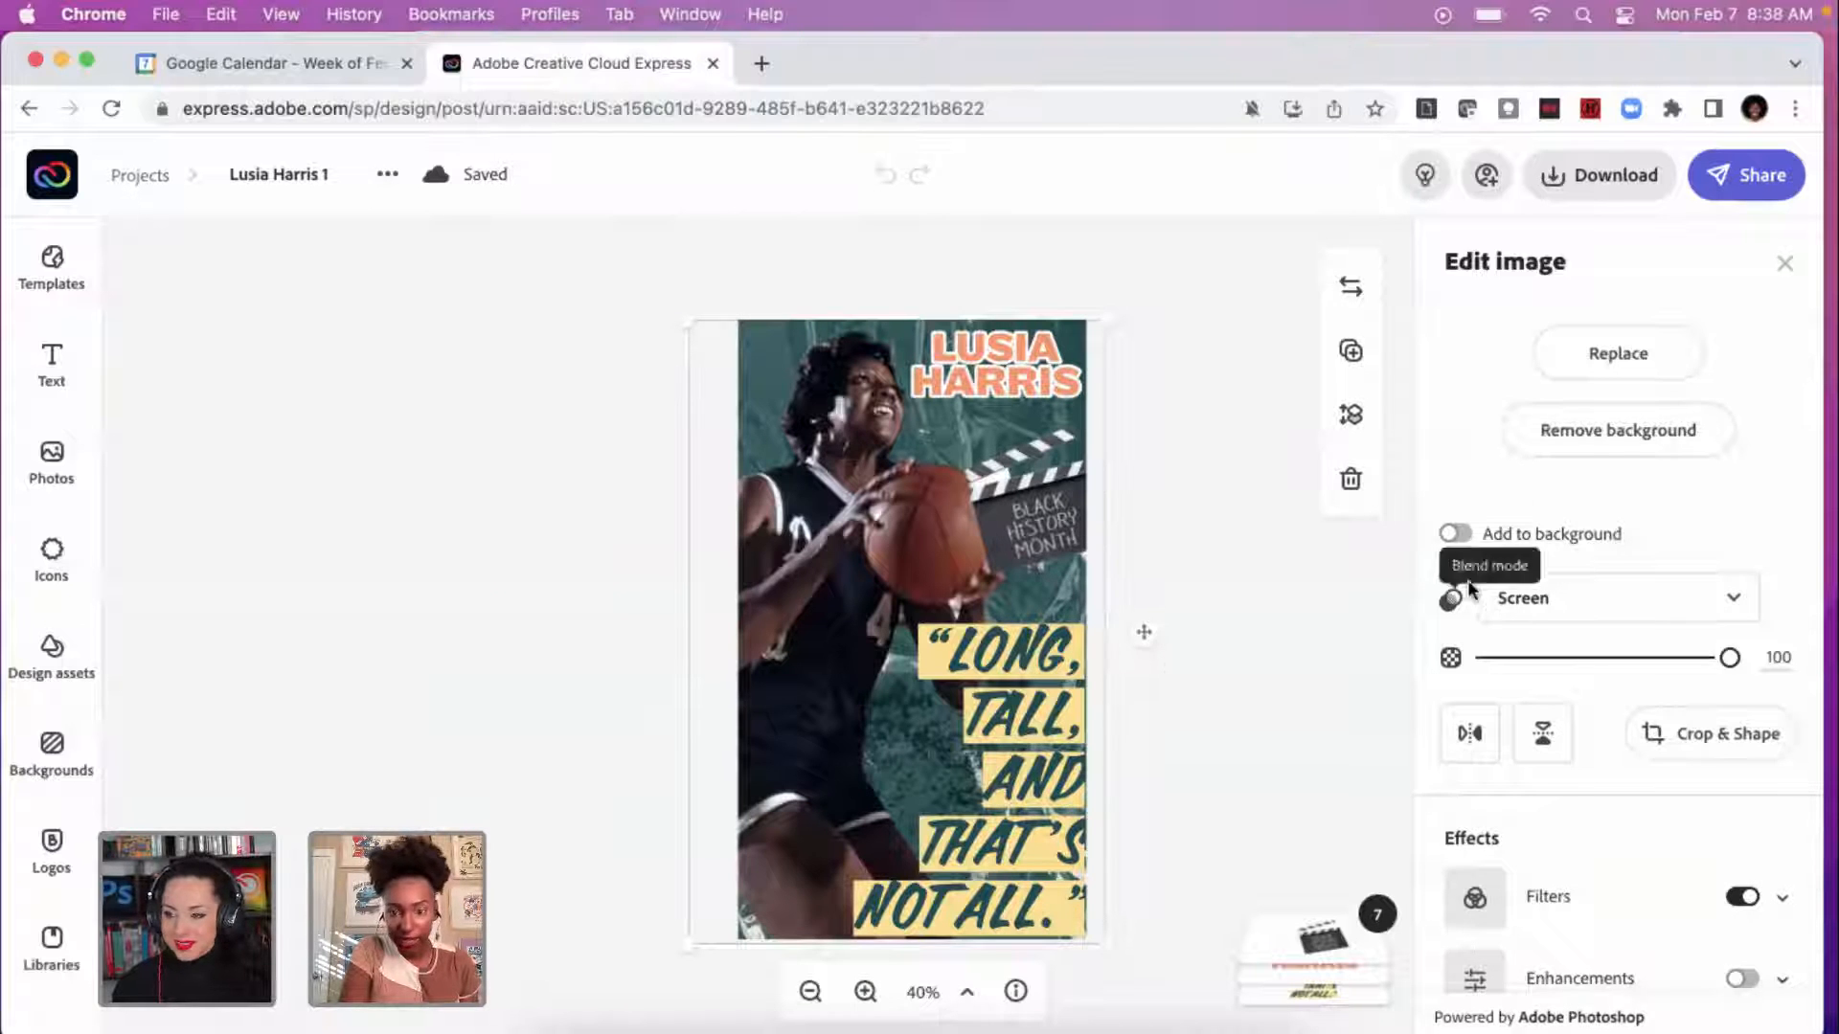
scroll(1428, 676, down, 2)
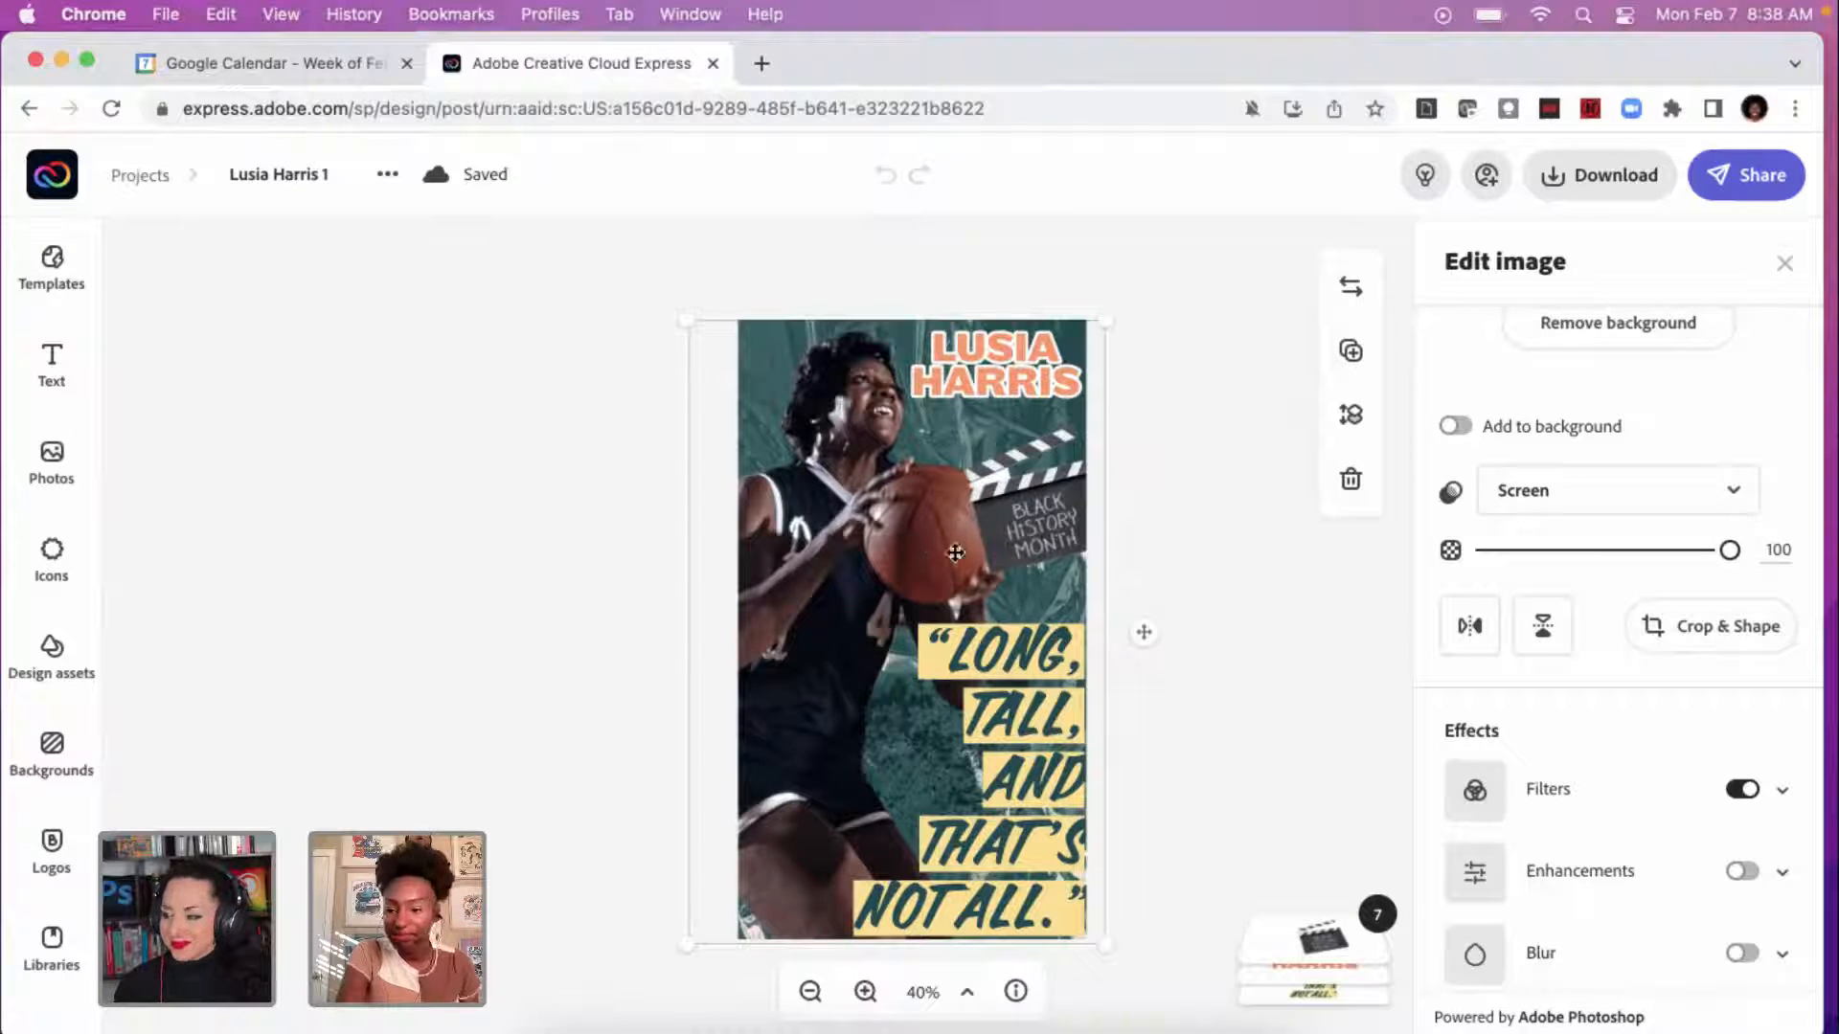
click(1154, 443)
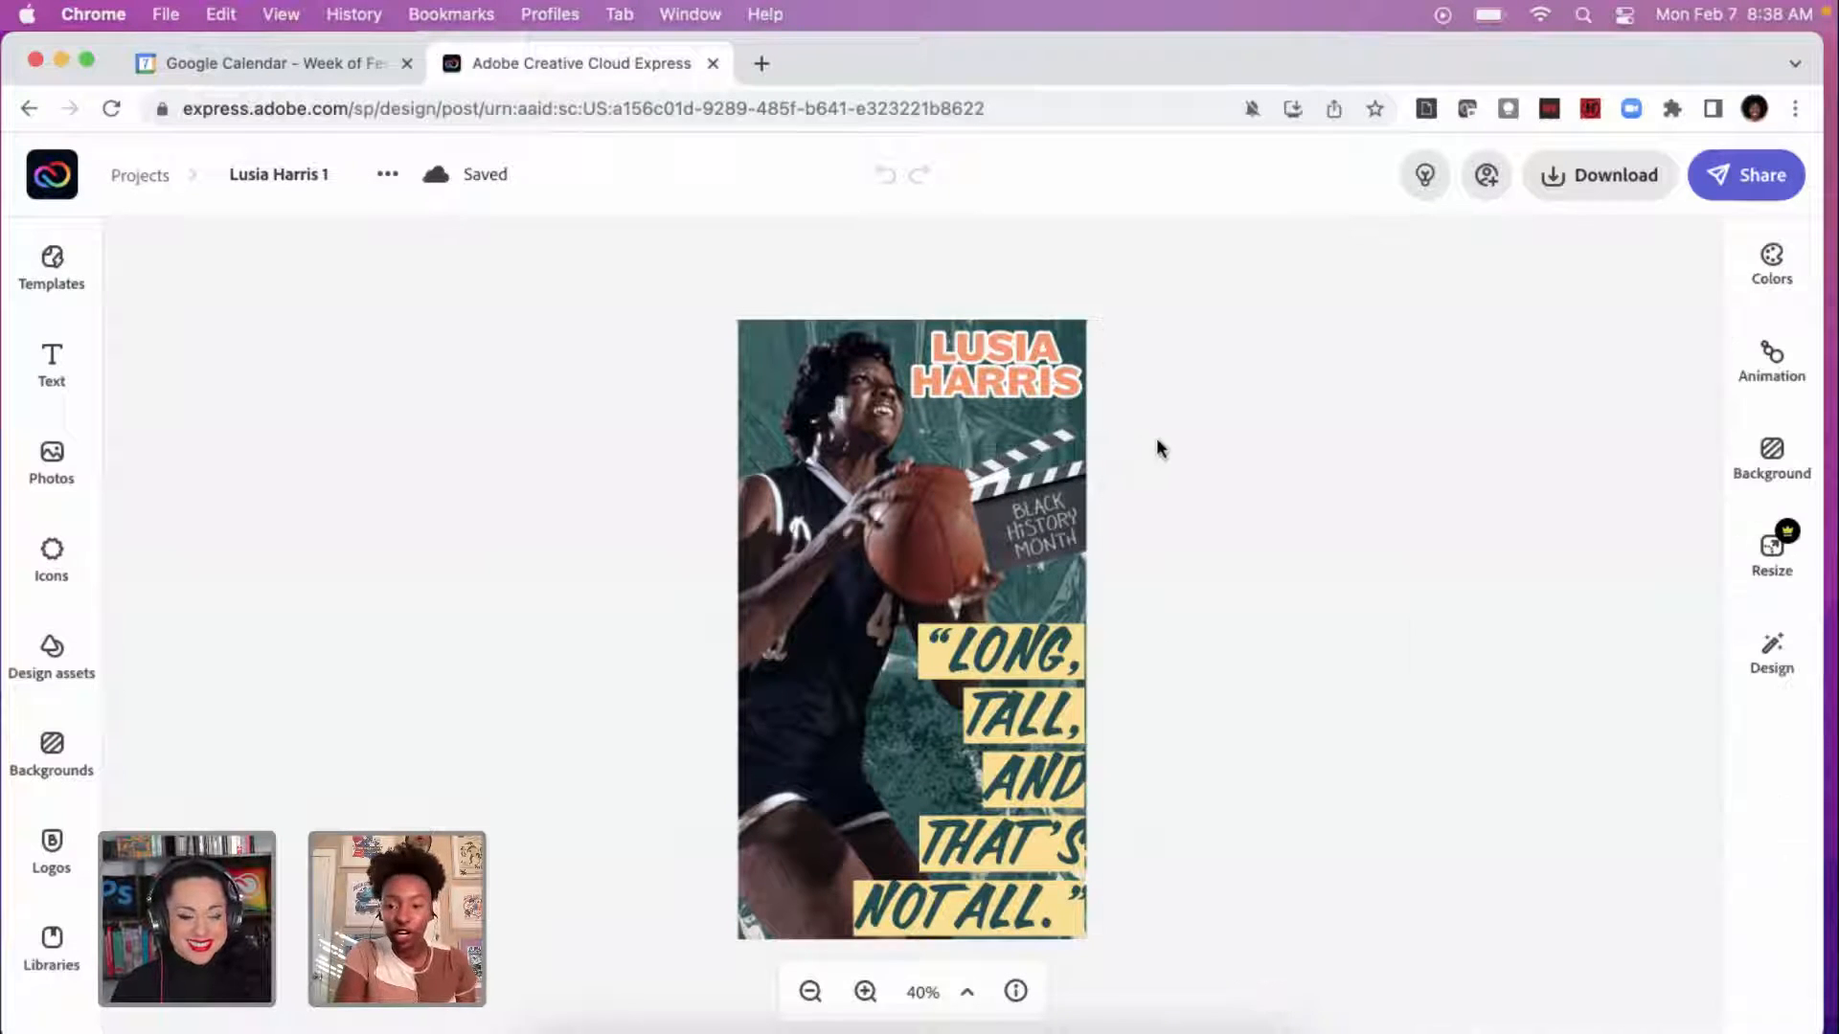
Step: Review the social post sizes offered for resizing the design, including Instagram post, story and portrait, and close the options
click(1783, 567)
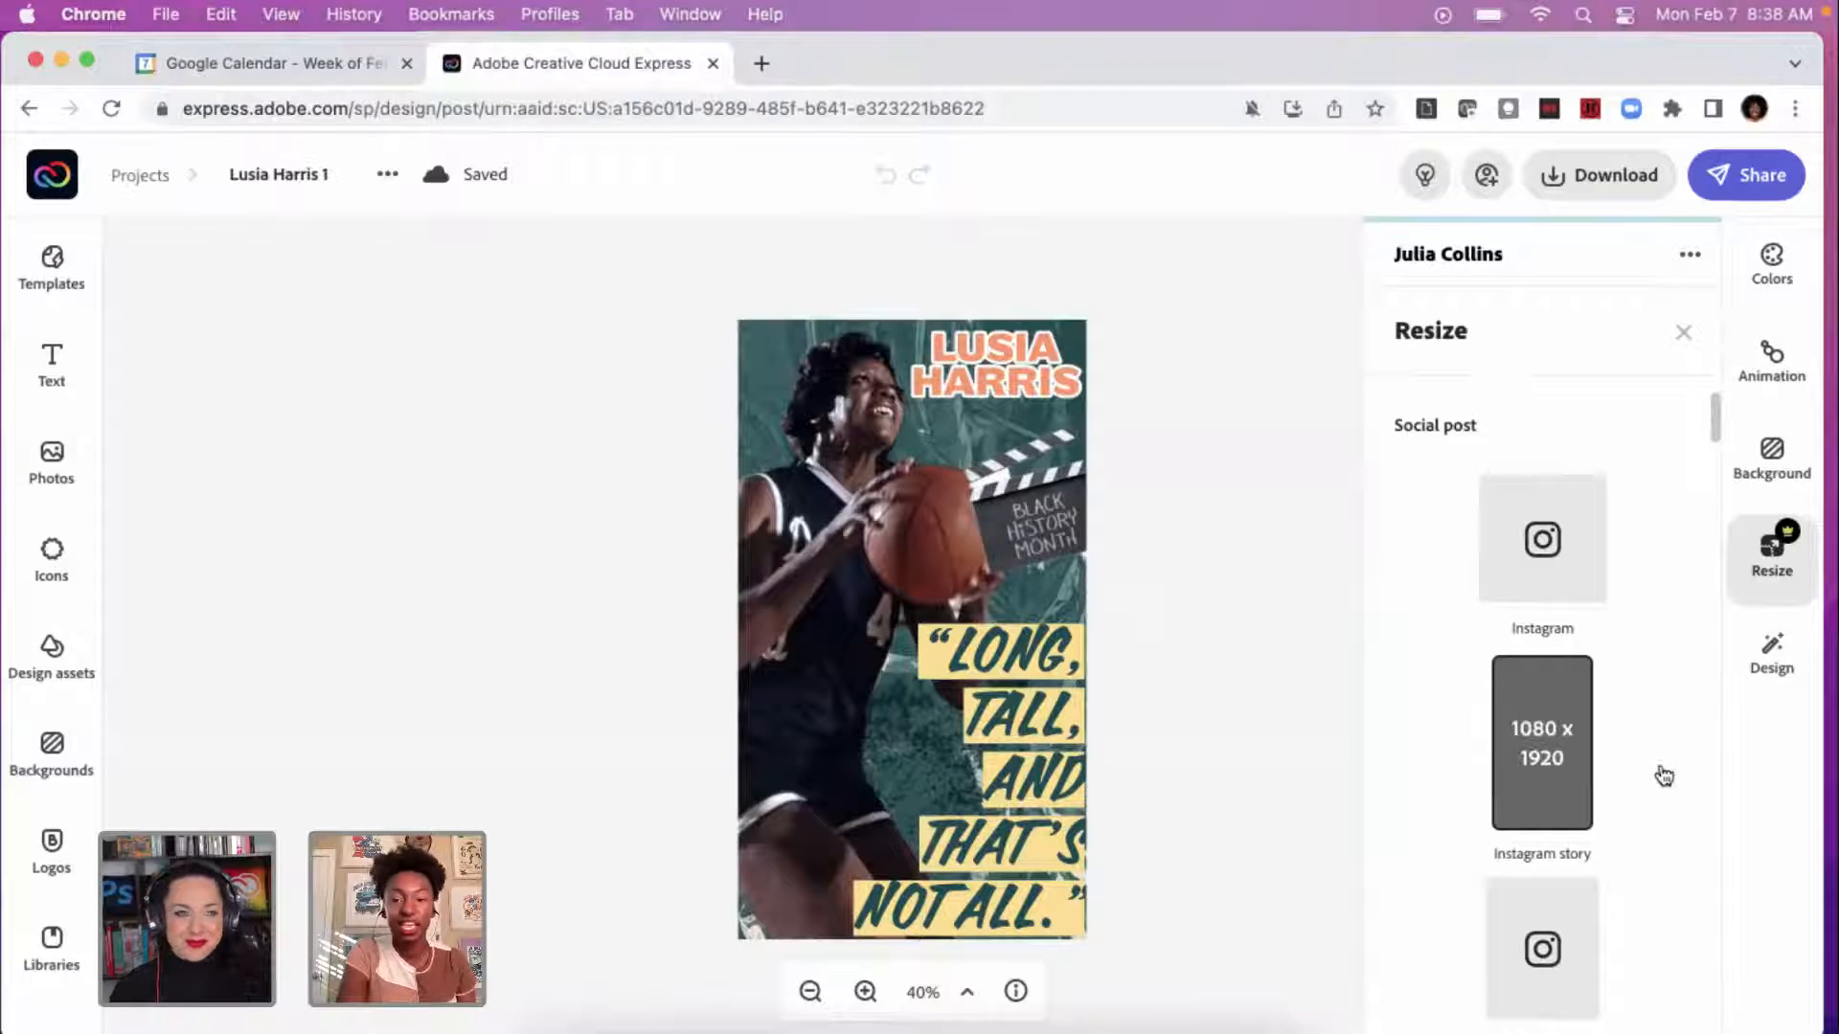
scroll(1664, 776, down, 1)
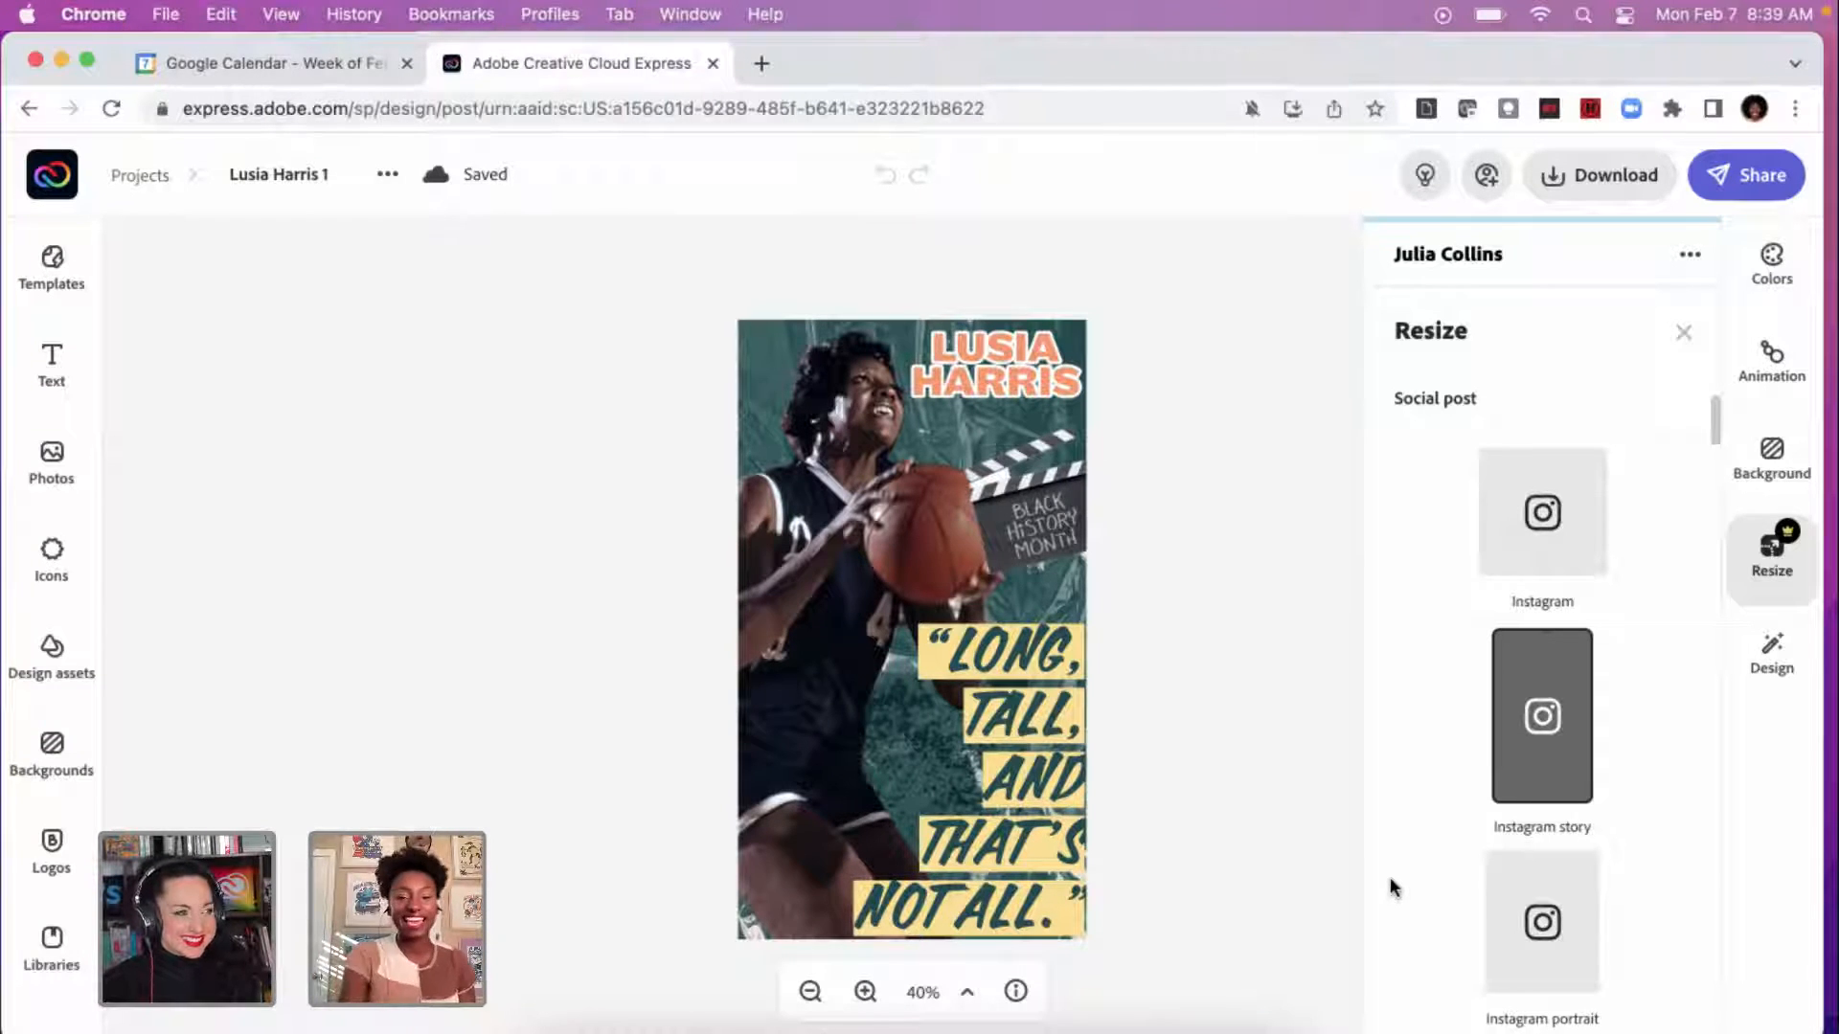
click(1336, 705)
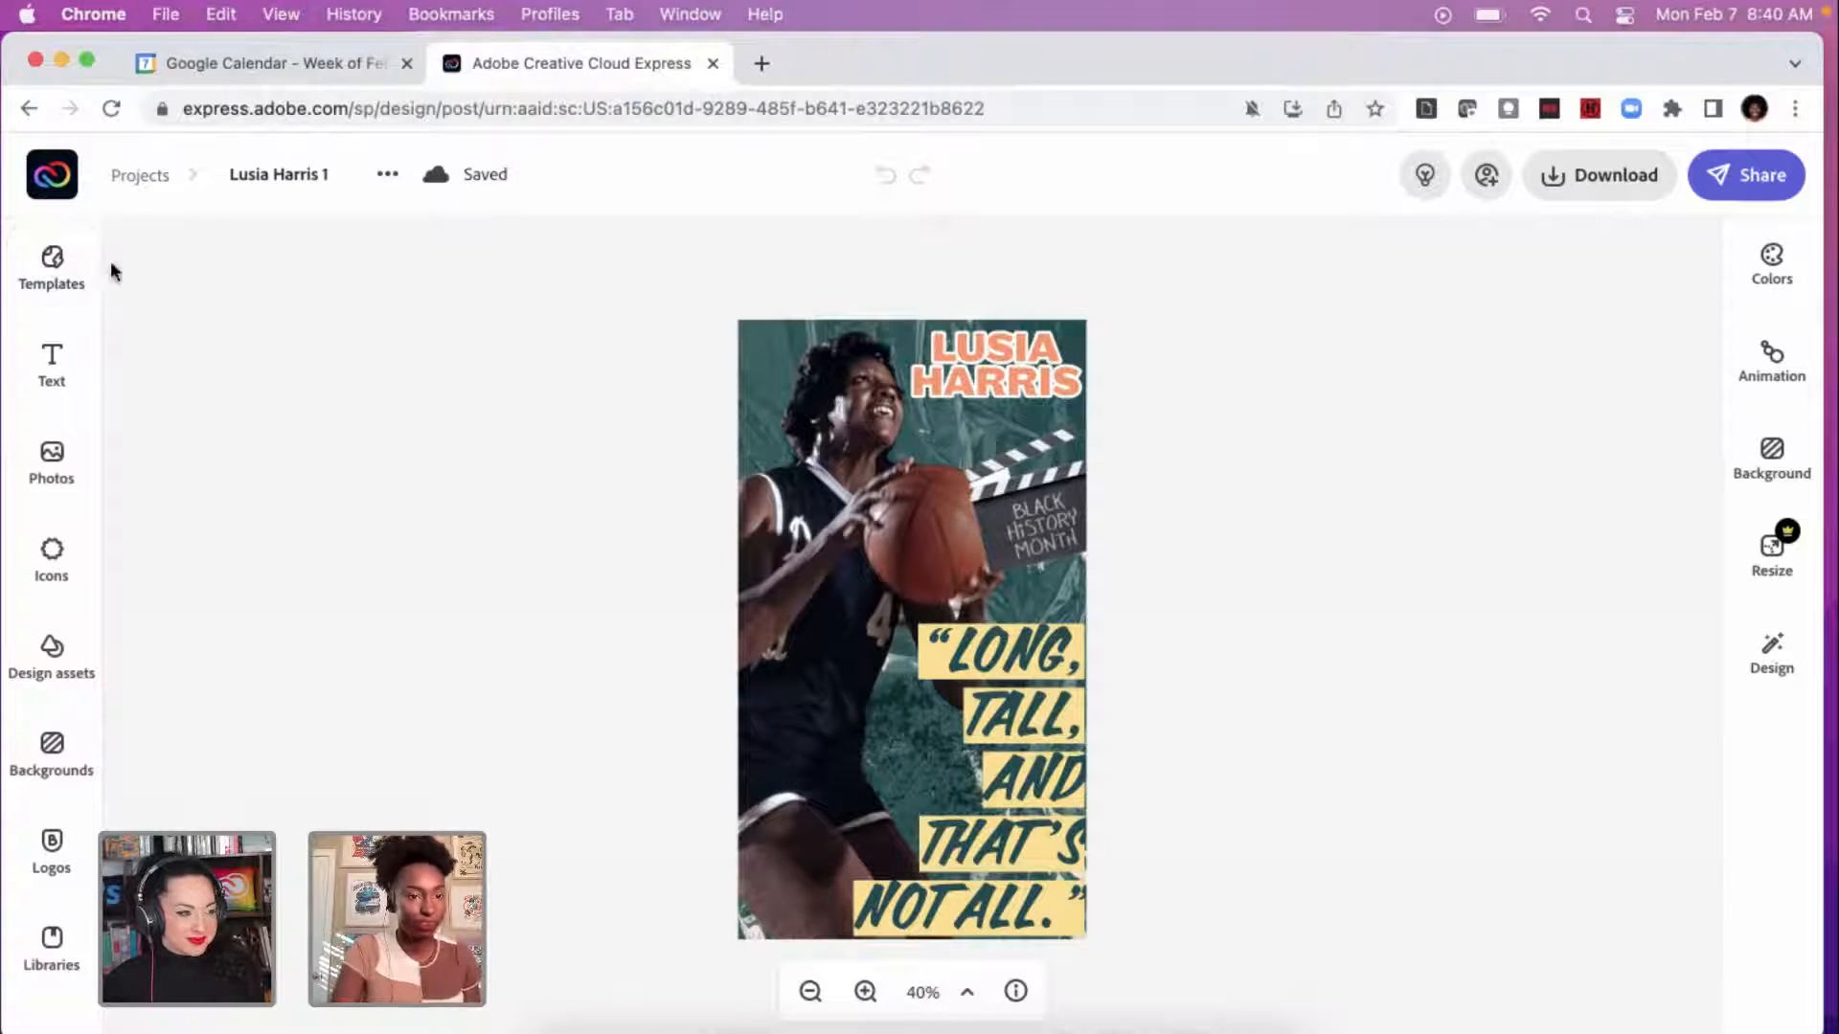
Step: Return to the saved projects, open "Lusia Harris 3" for editing and deselect everything on its canvas
click(137, 189)
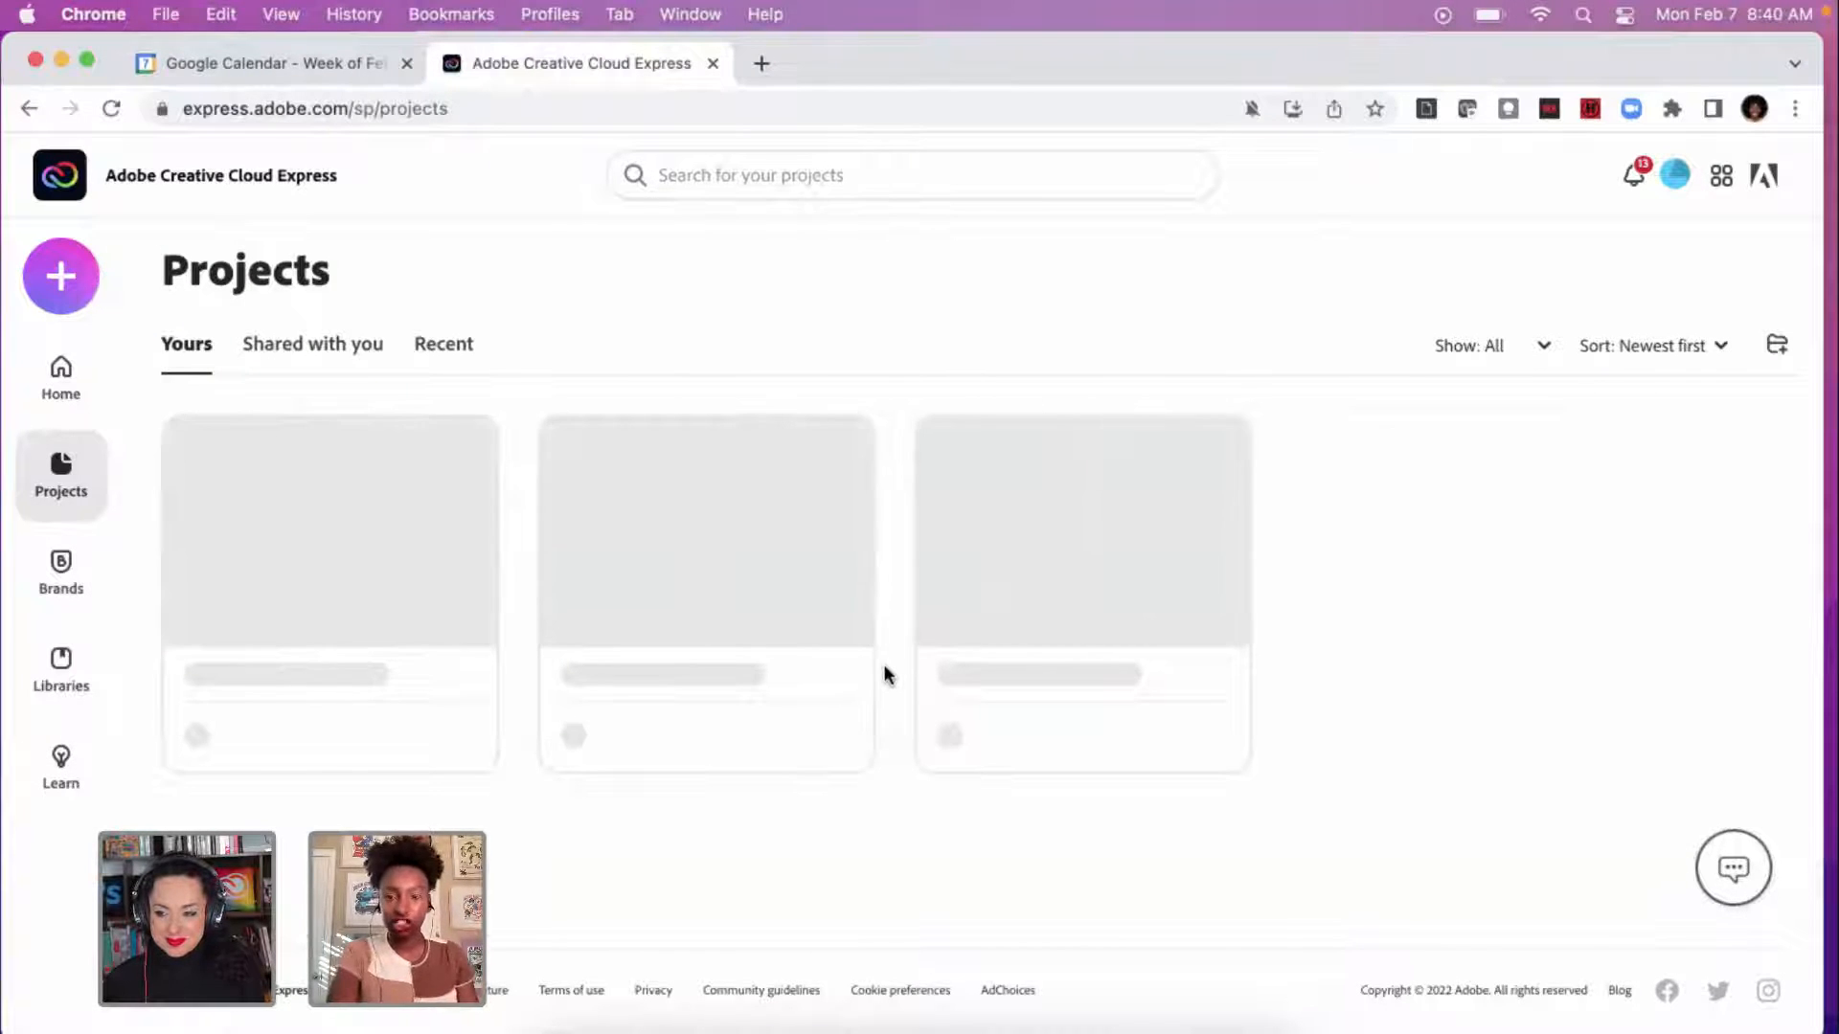
scroll(661, 690, down, 2)
scroll(659, 688, down, 5)
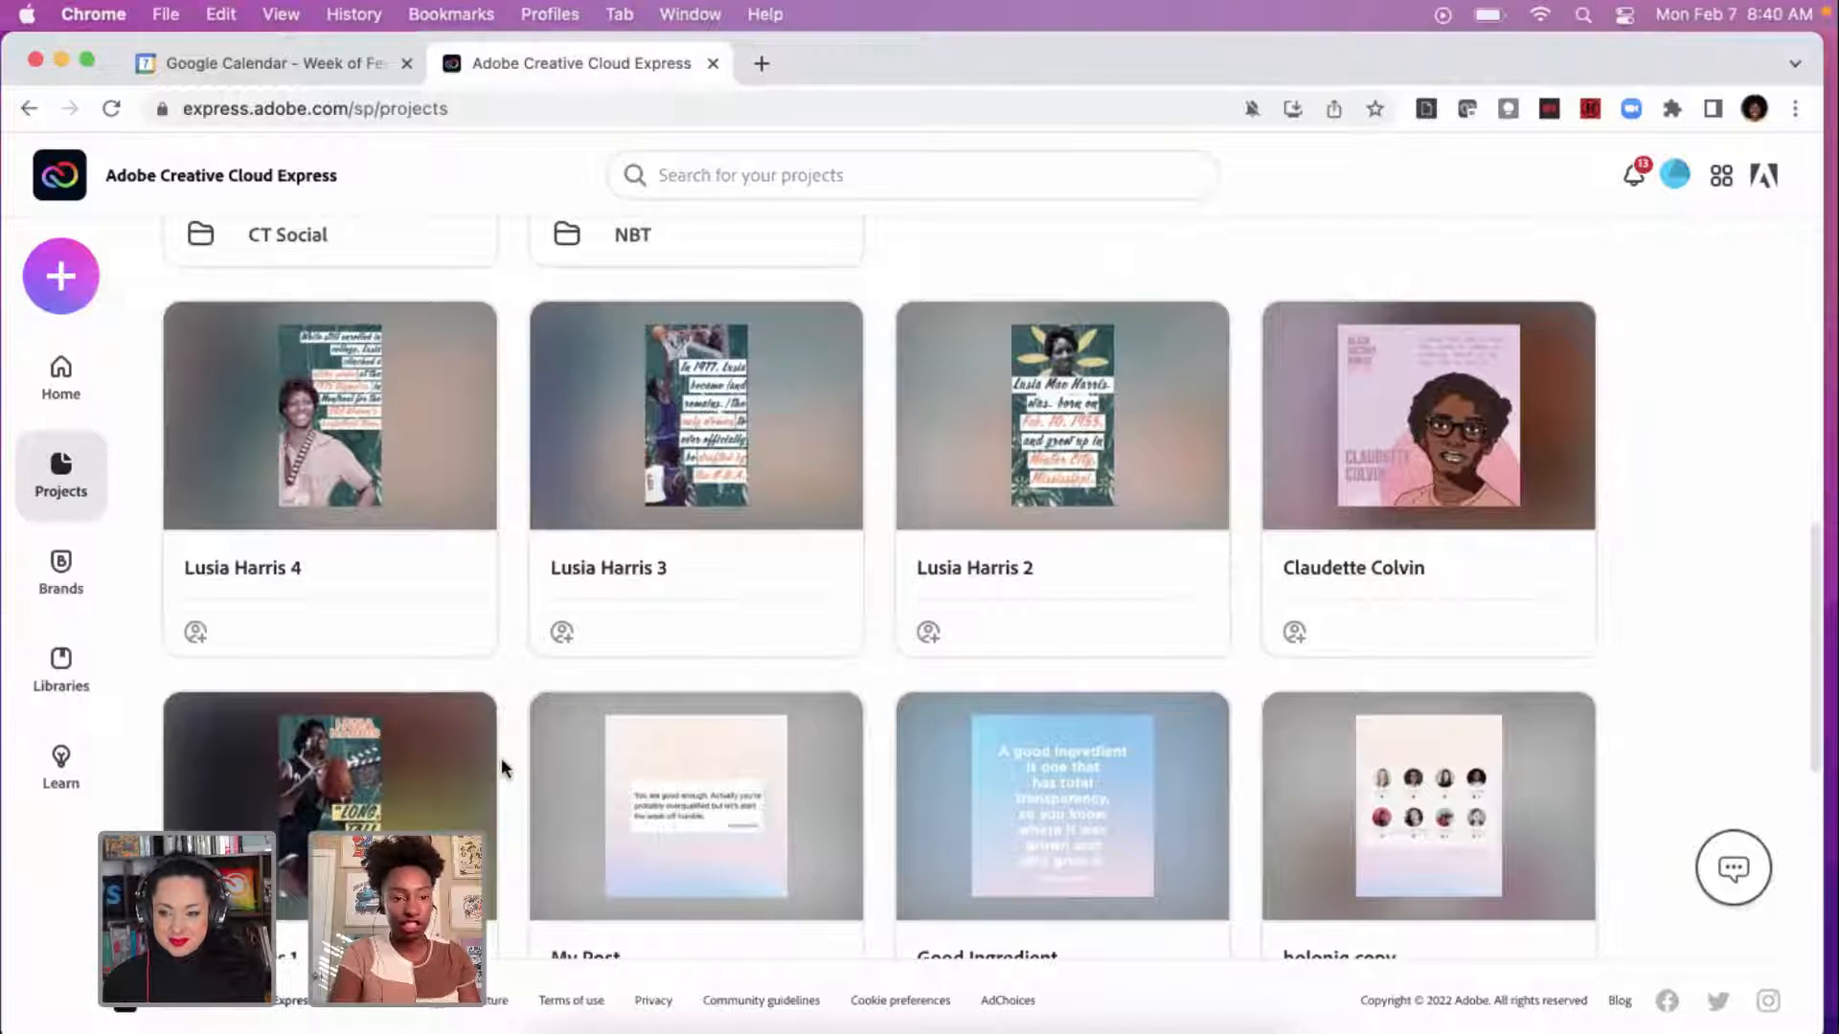
mouse_move(1081, 483)
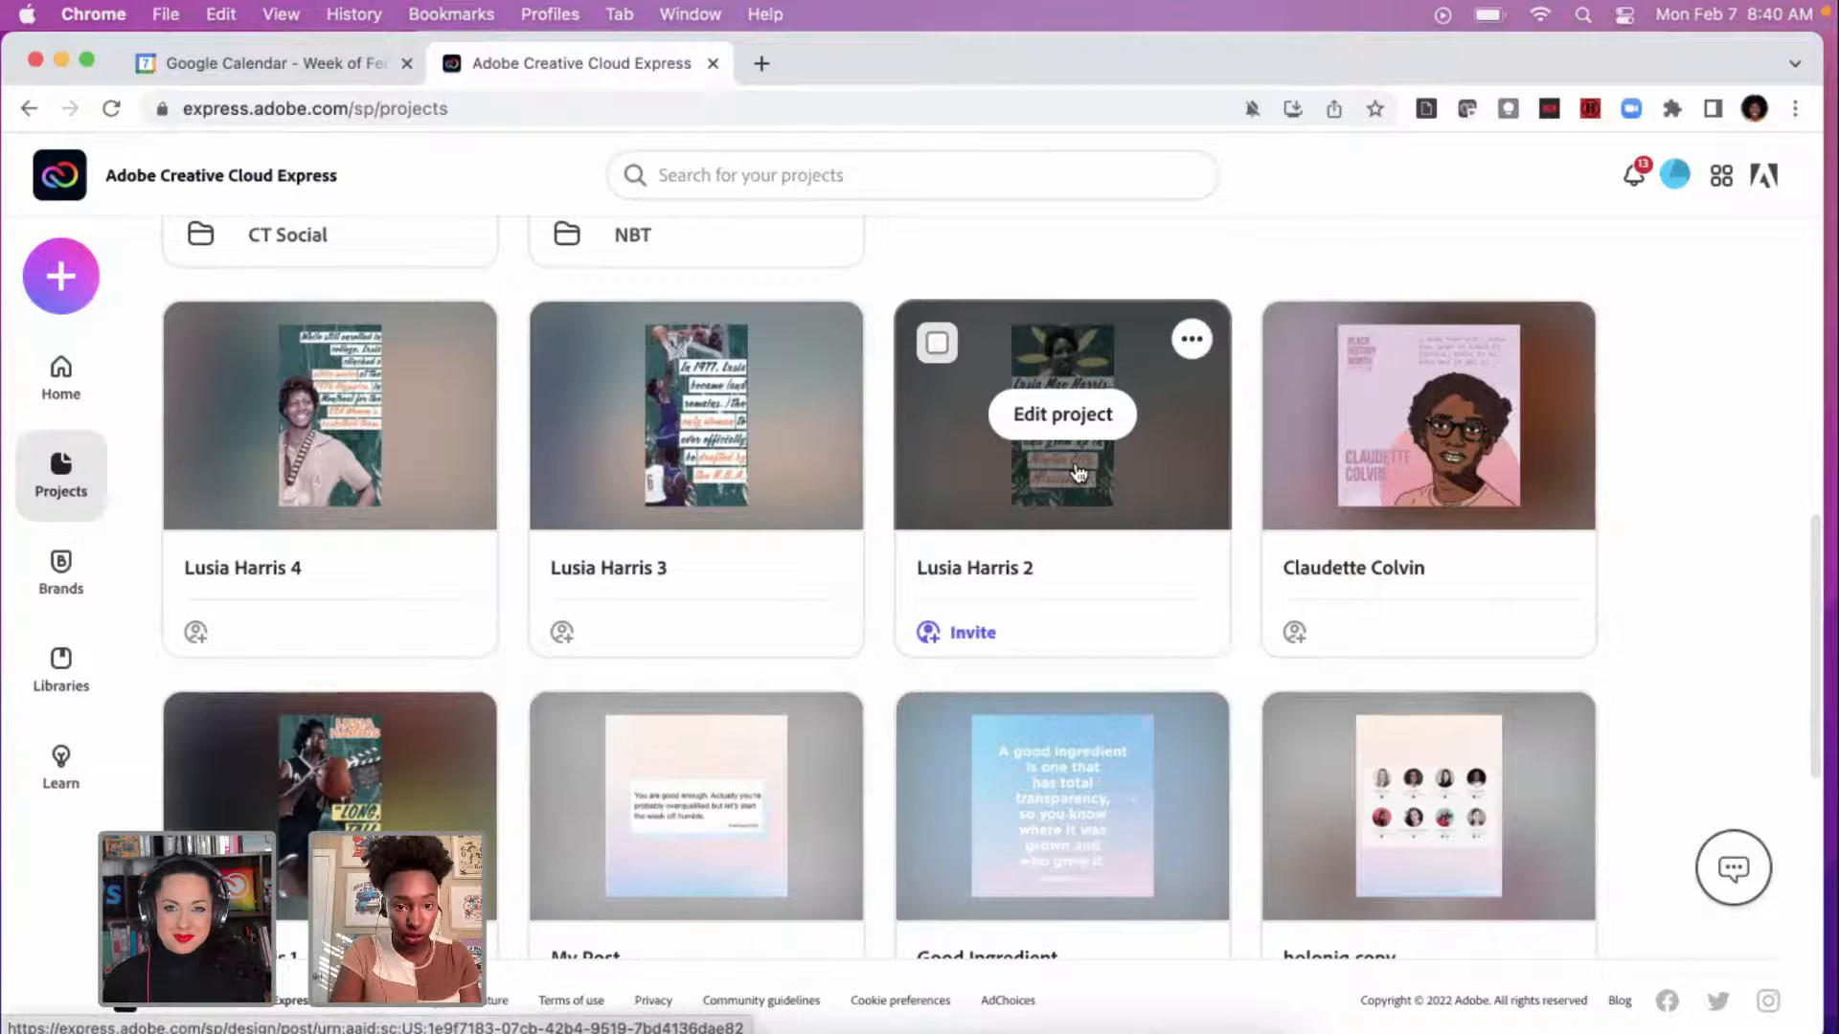
click(764, 478)
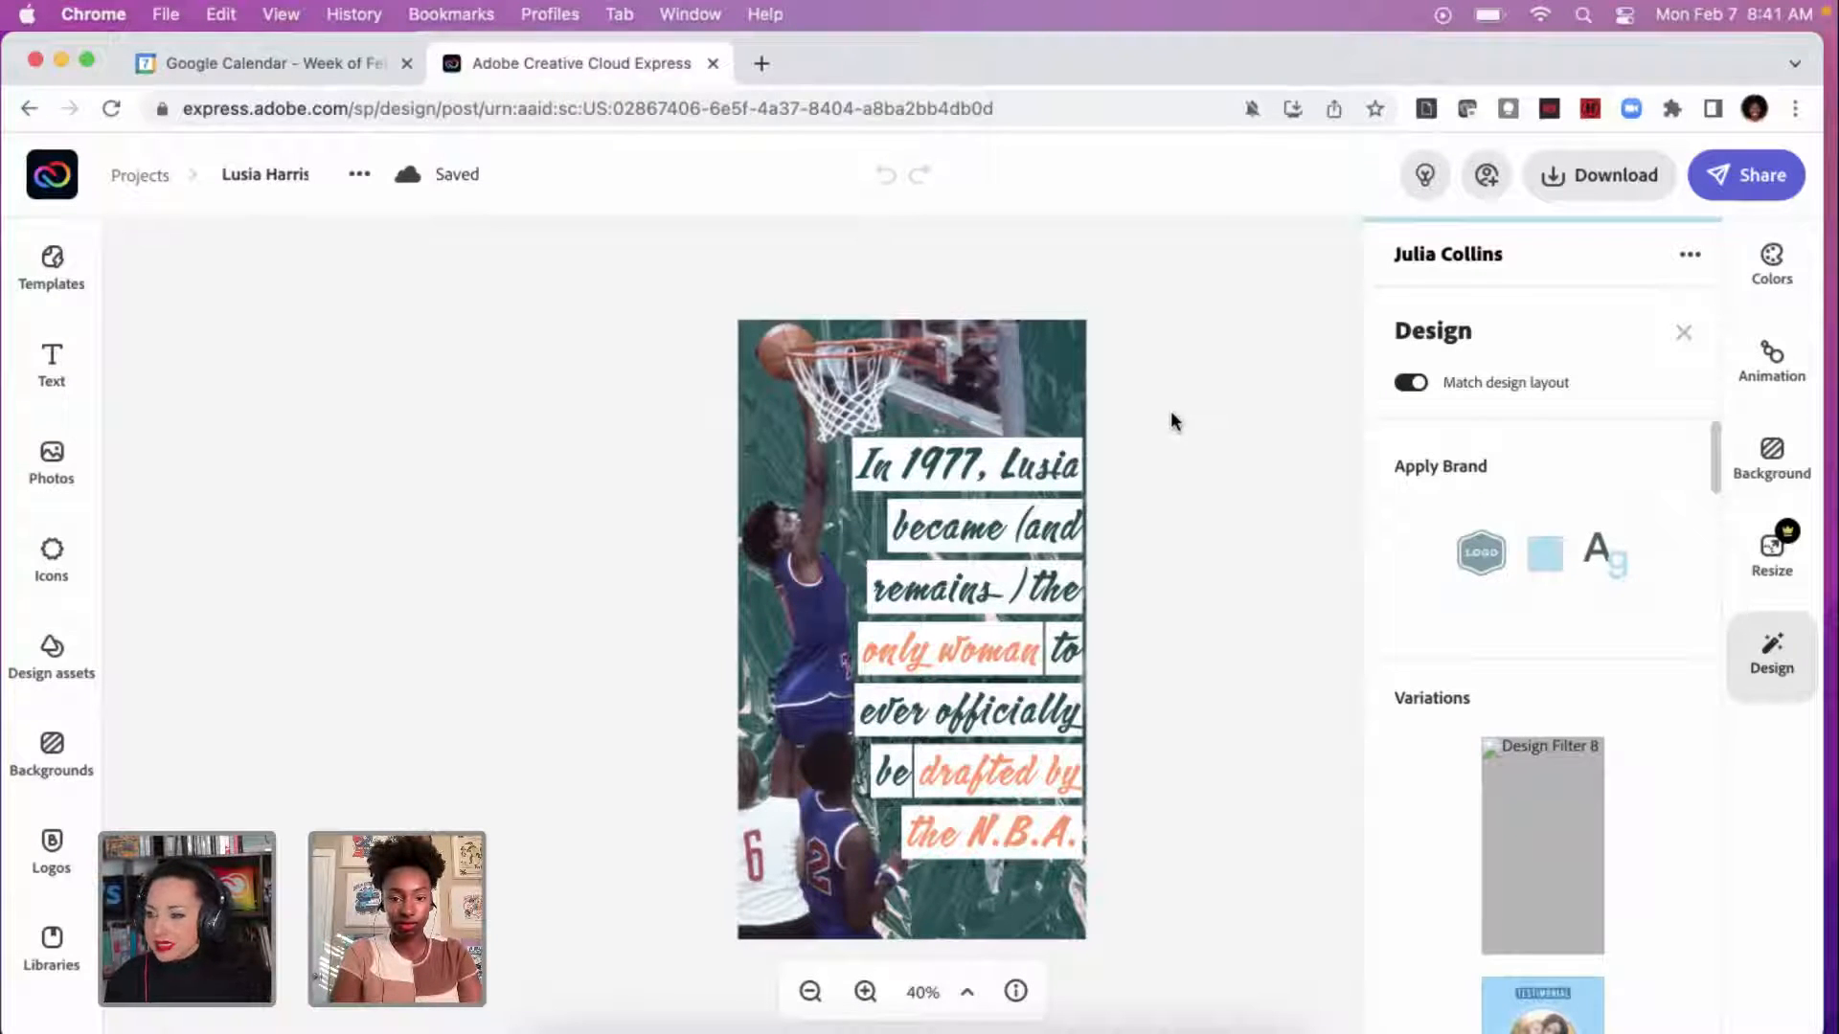
click(1171, 415)
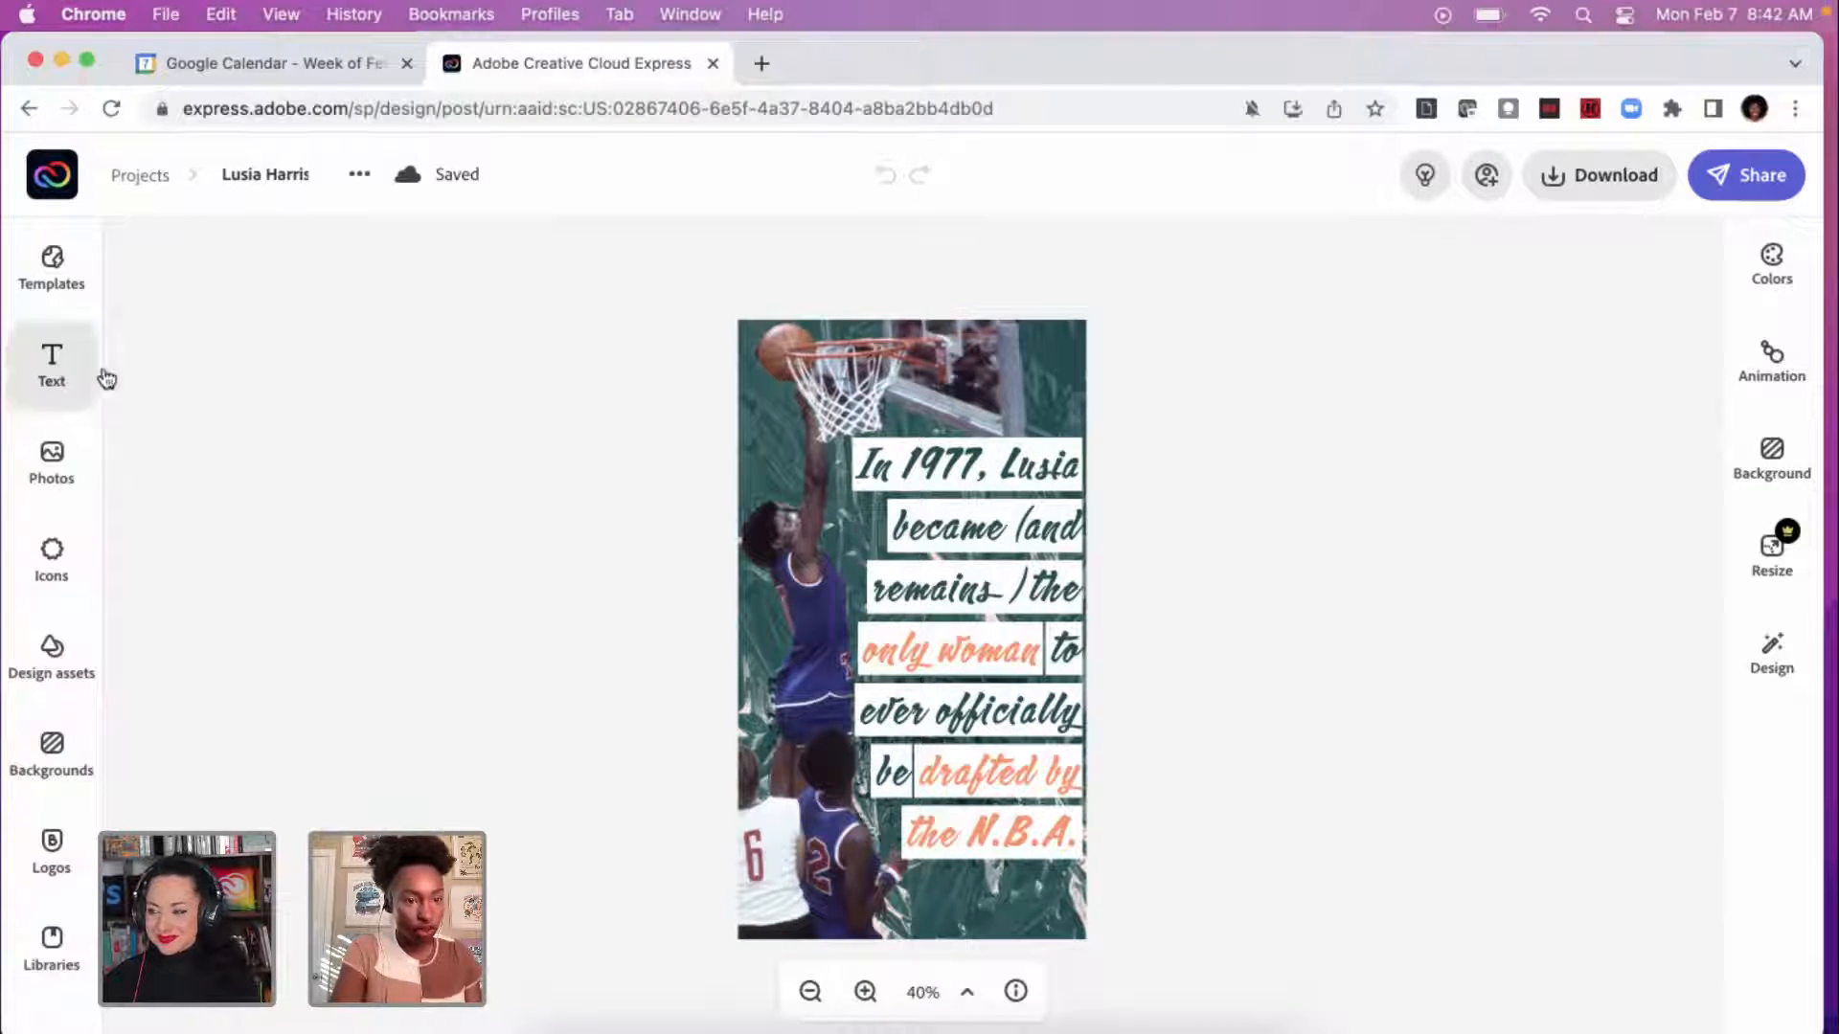
Step: Check the photo sources available in this design, and return to the saved projects to look over the folders and designs
click(58, 475)
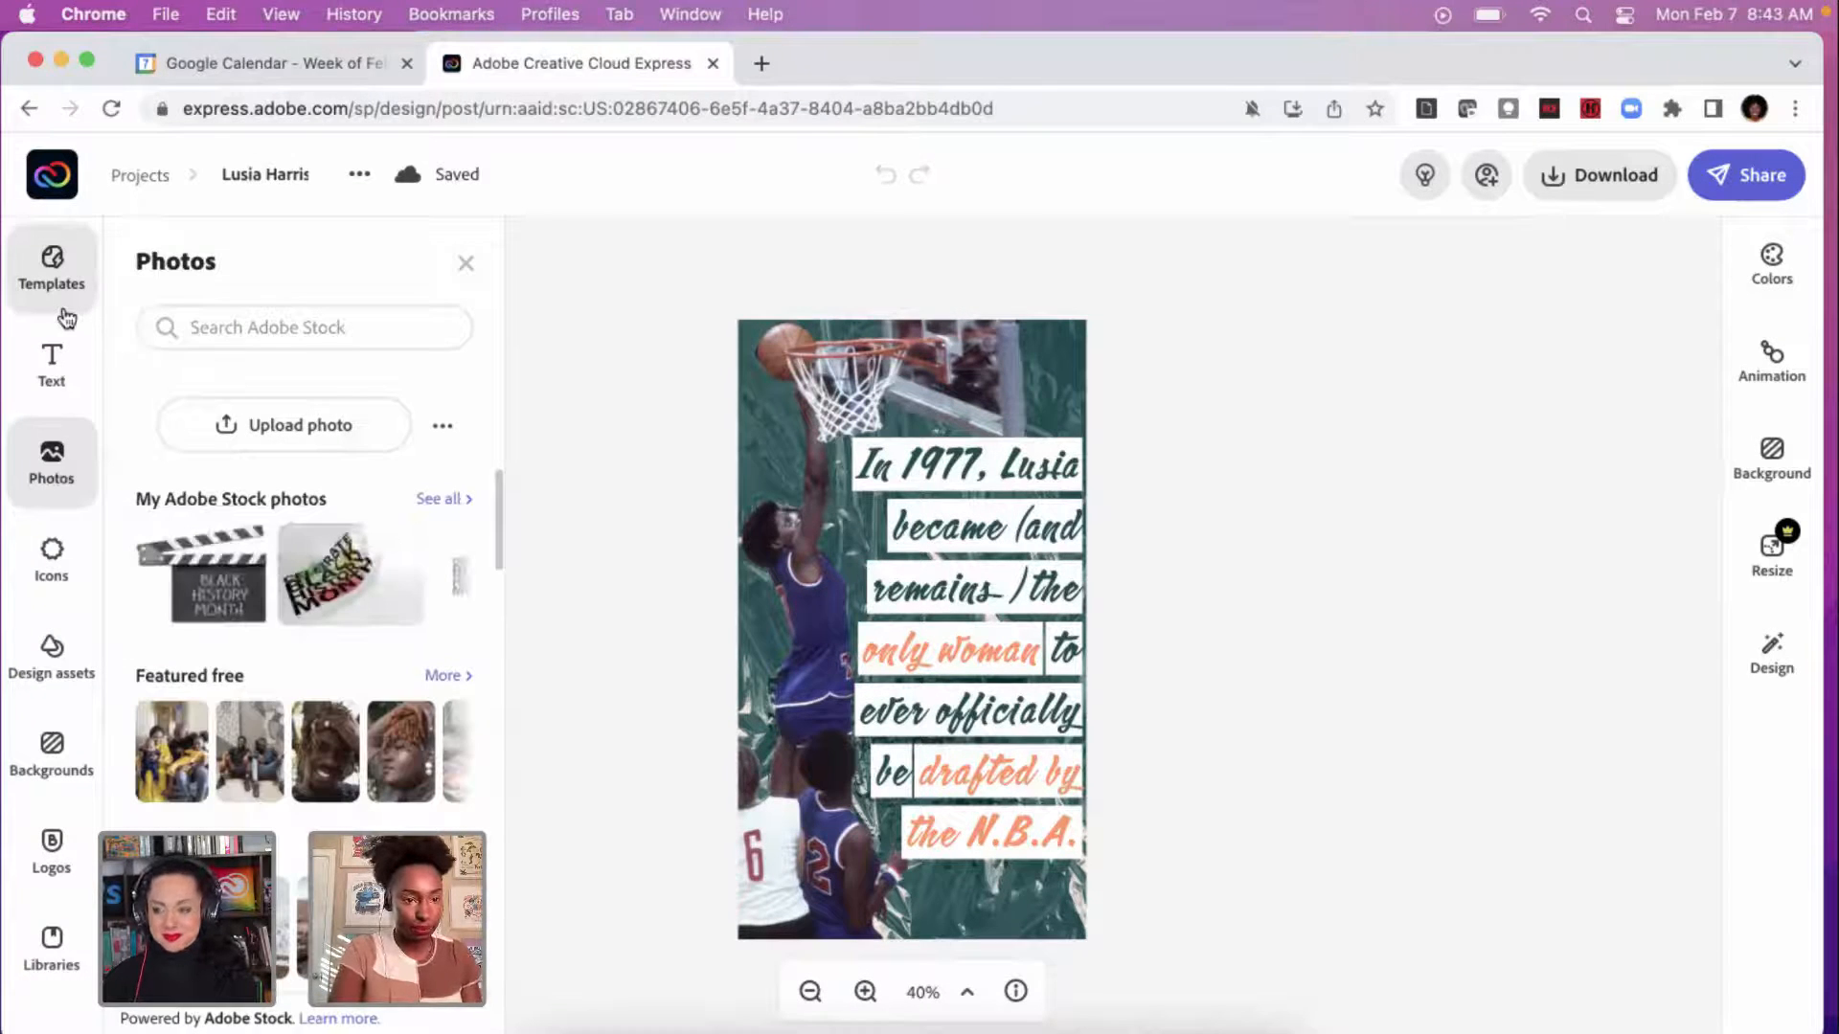
click(134, 182)
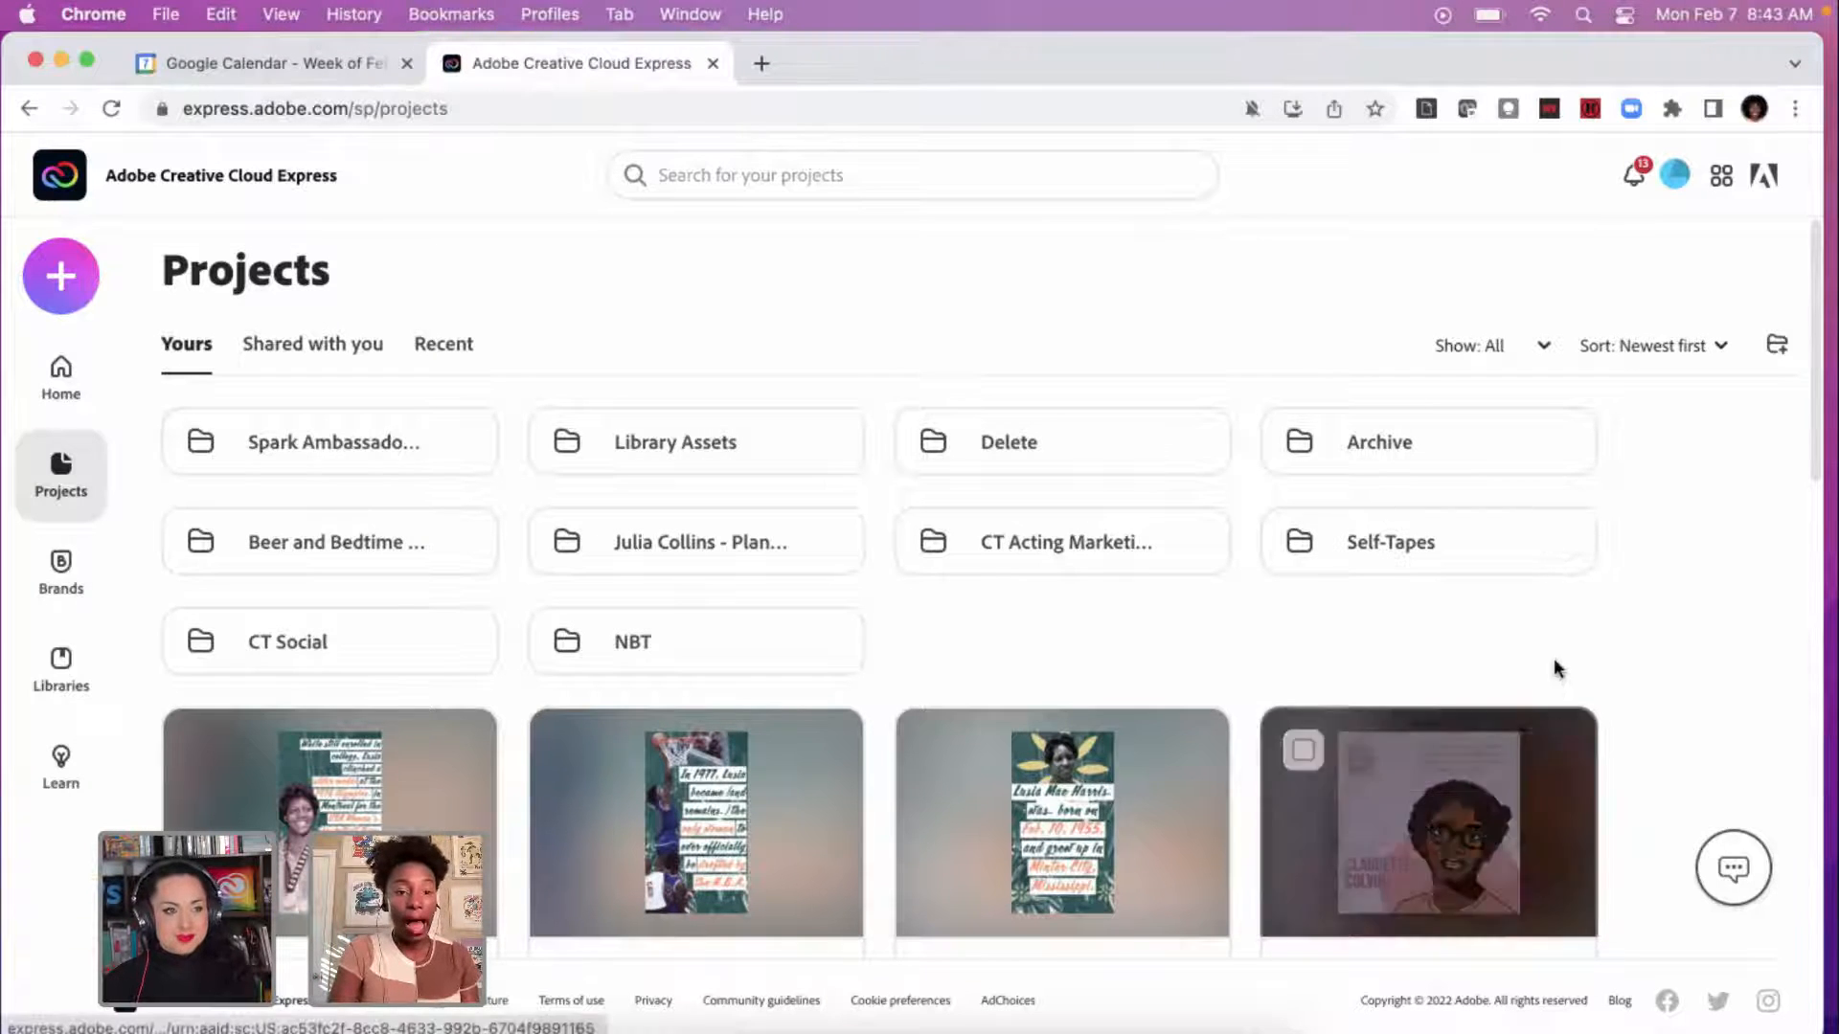
scroll(1554, 659, down, 3)
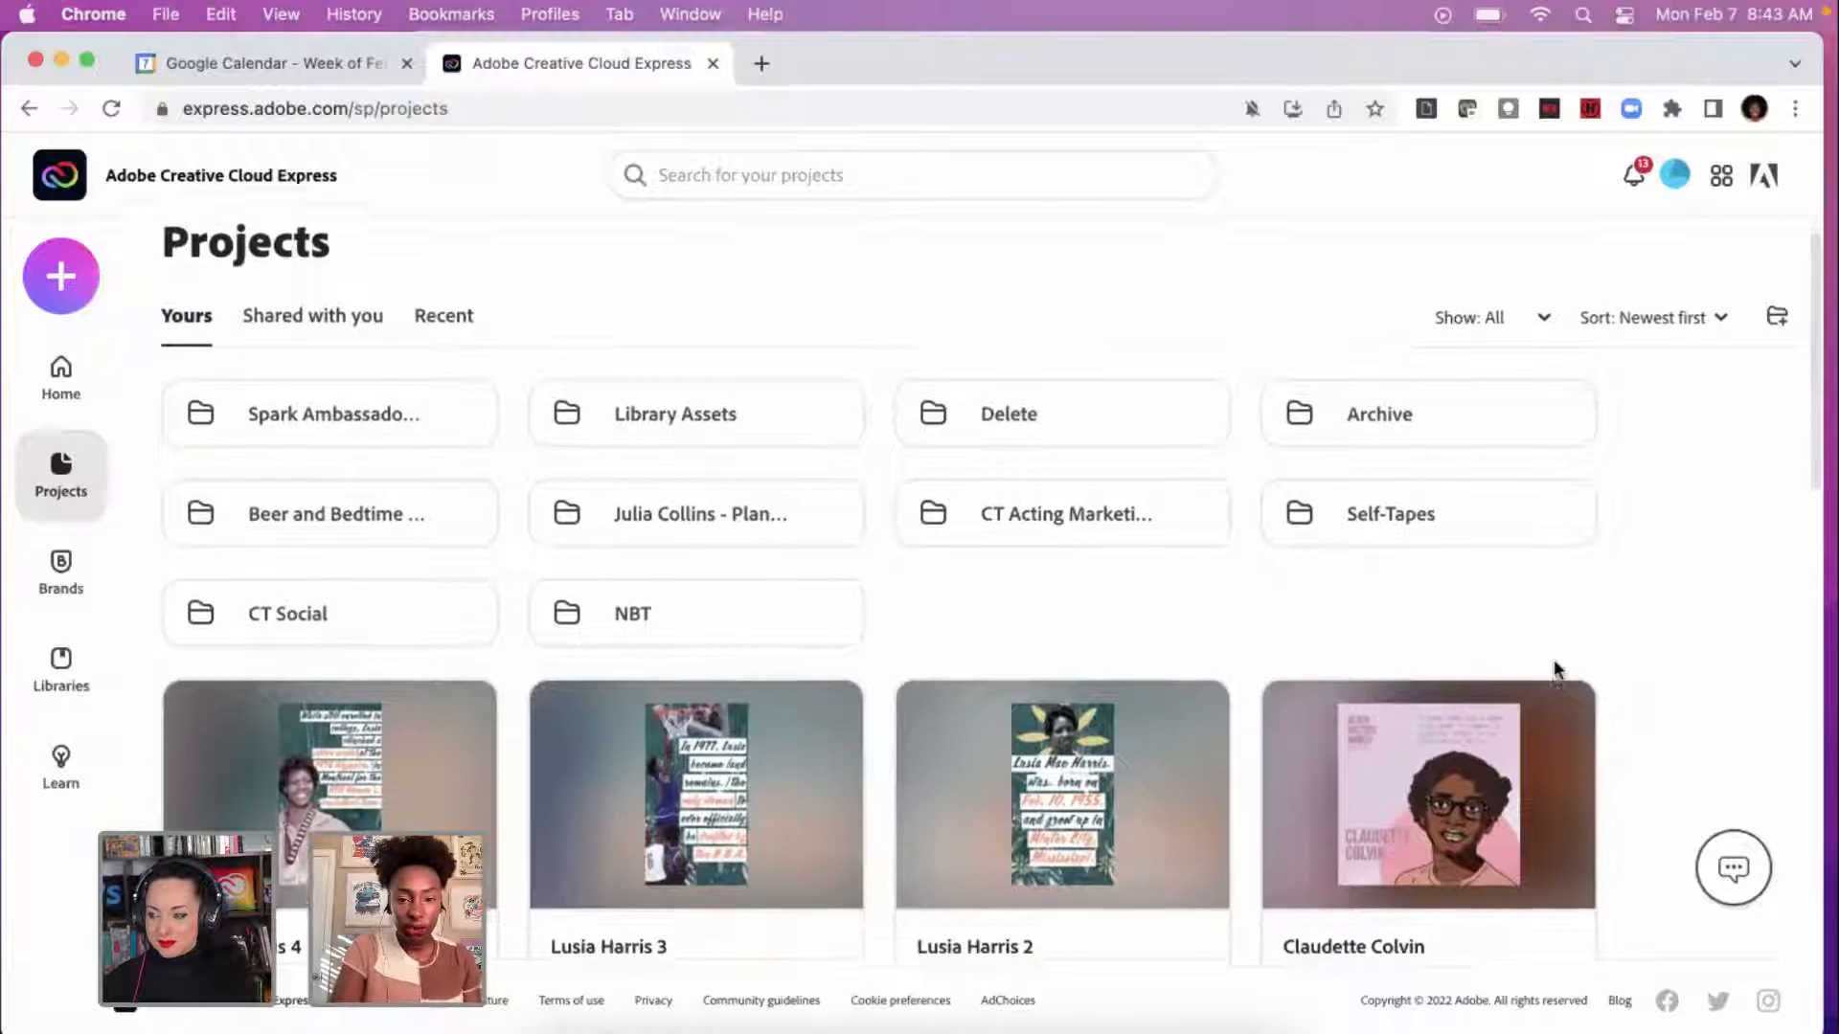
scroll(1553, 659, down, 1)
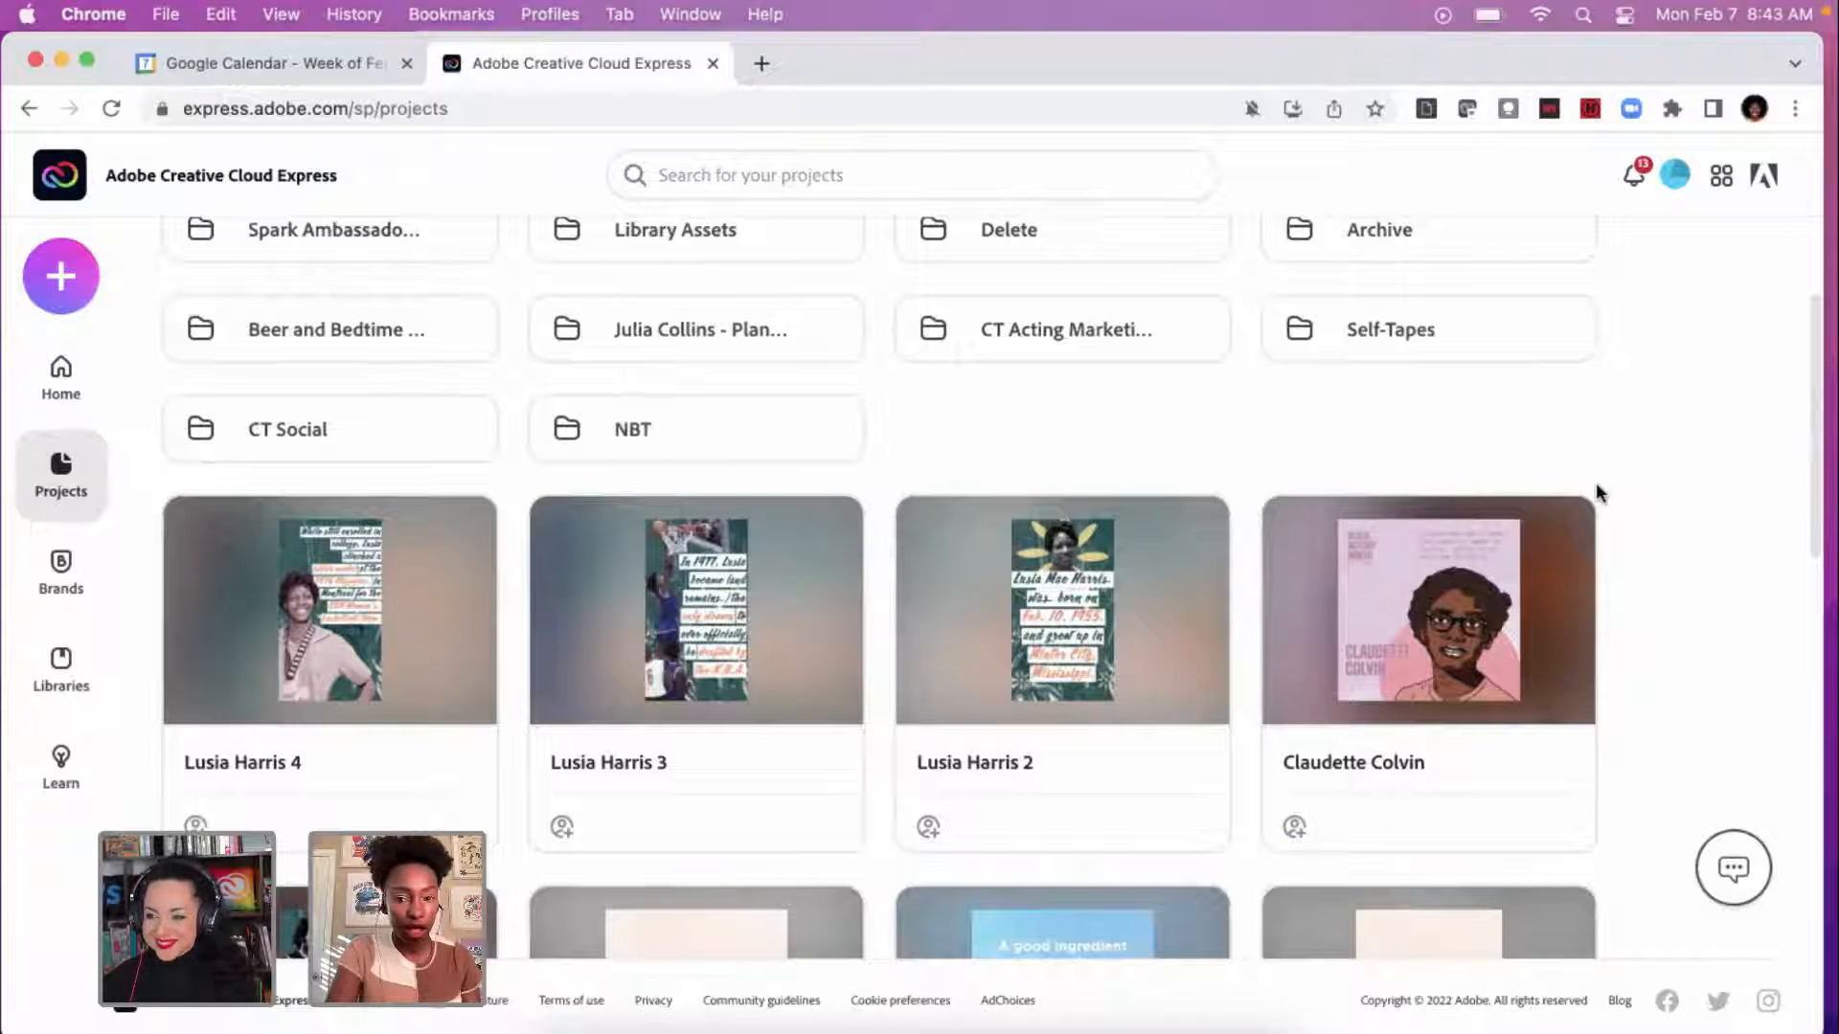
scroll(1597, 492, up, 4)
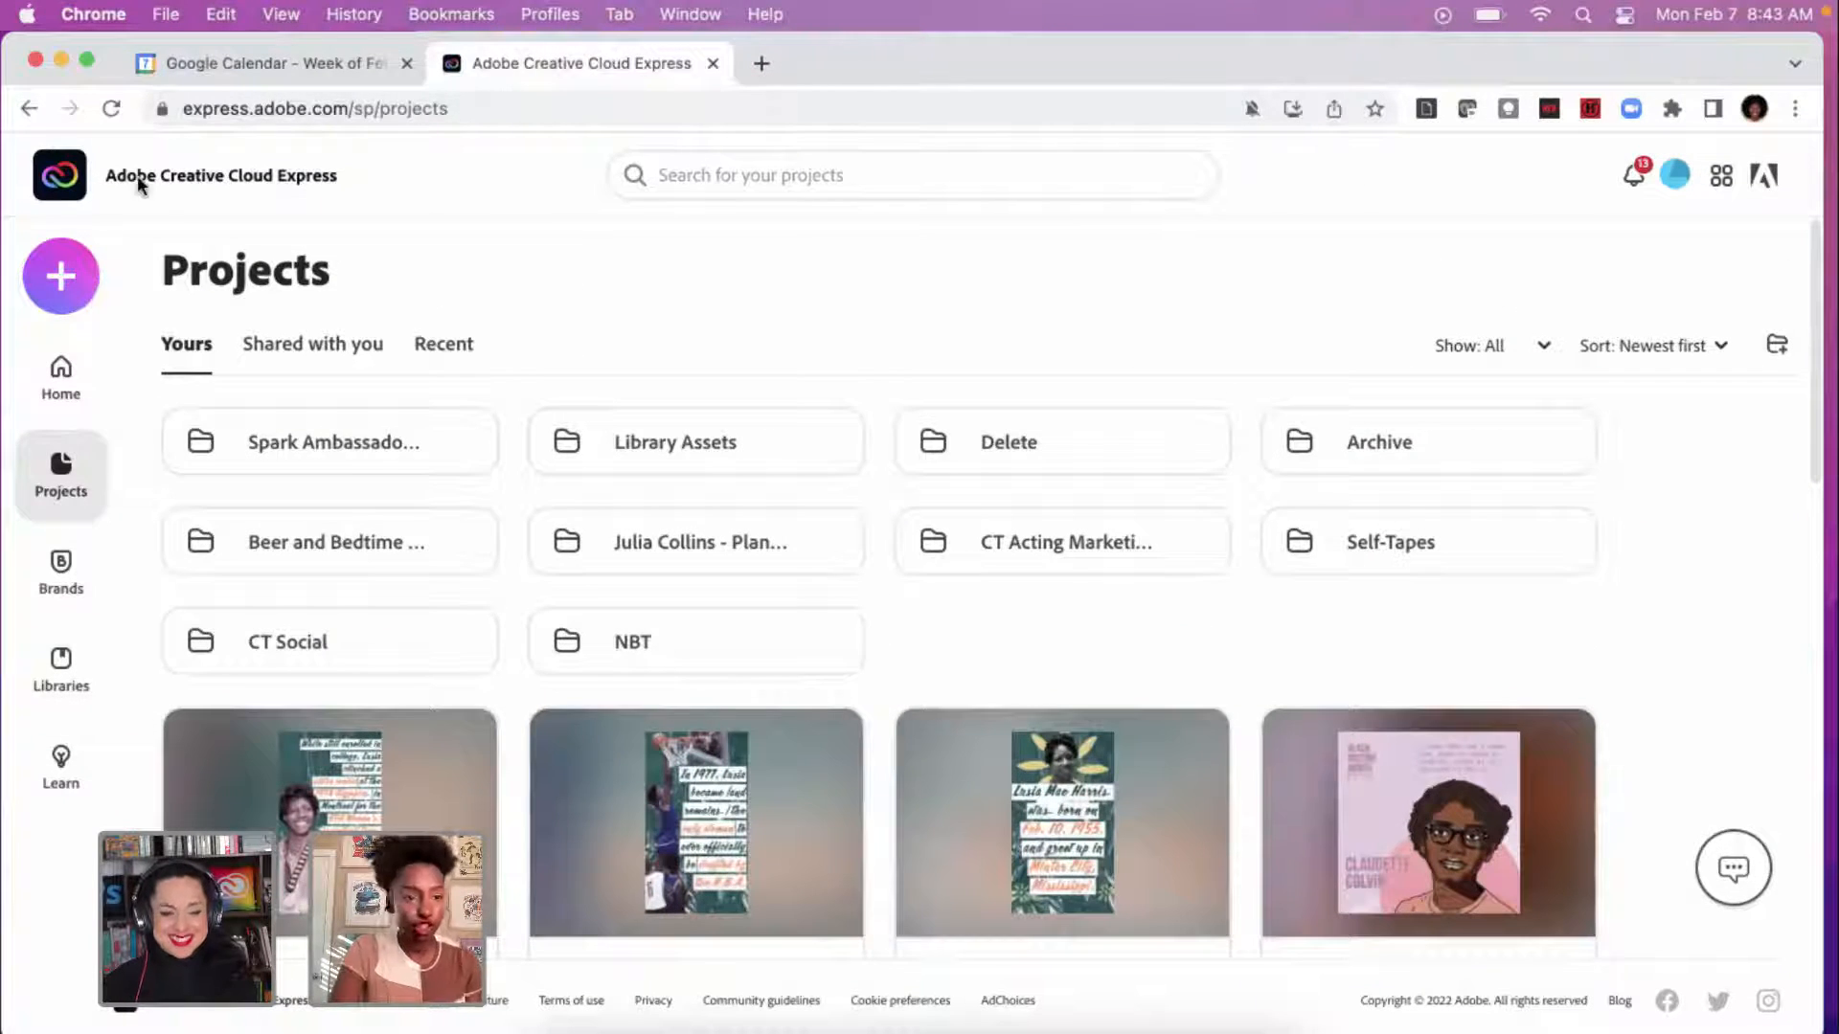
Step: Create a blank Instagram story and set its background to the dark teal #174C4F from the current palette
click(85, 284)
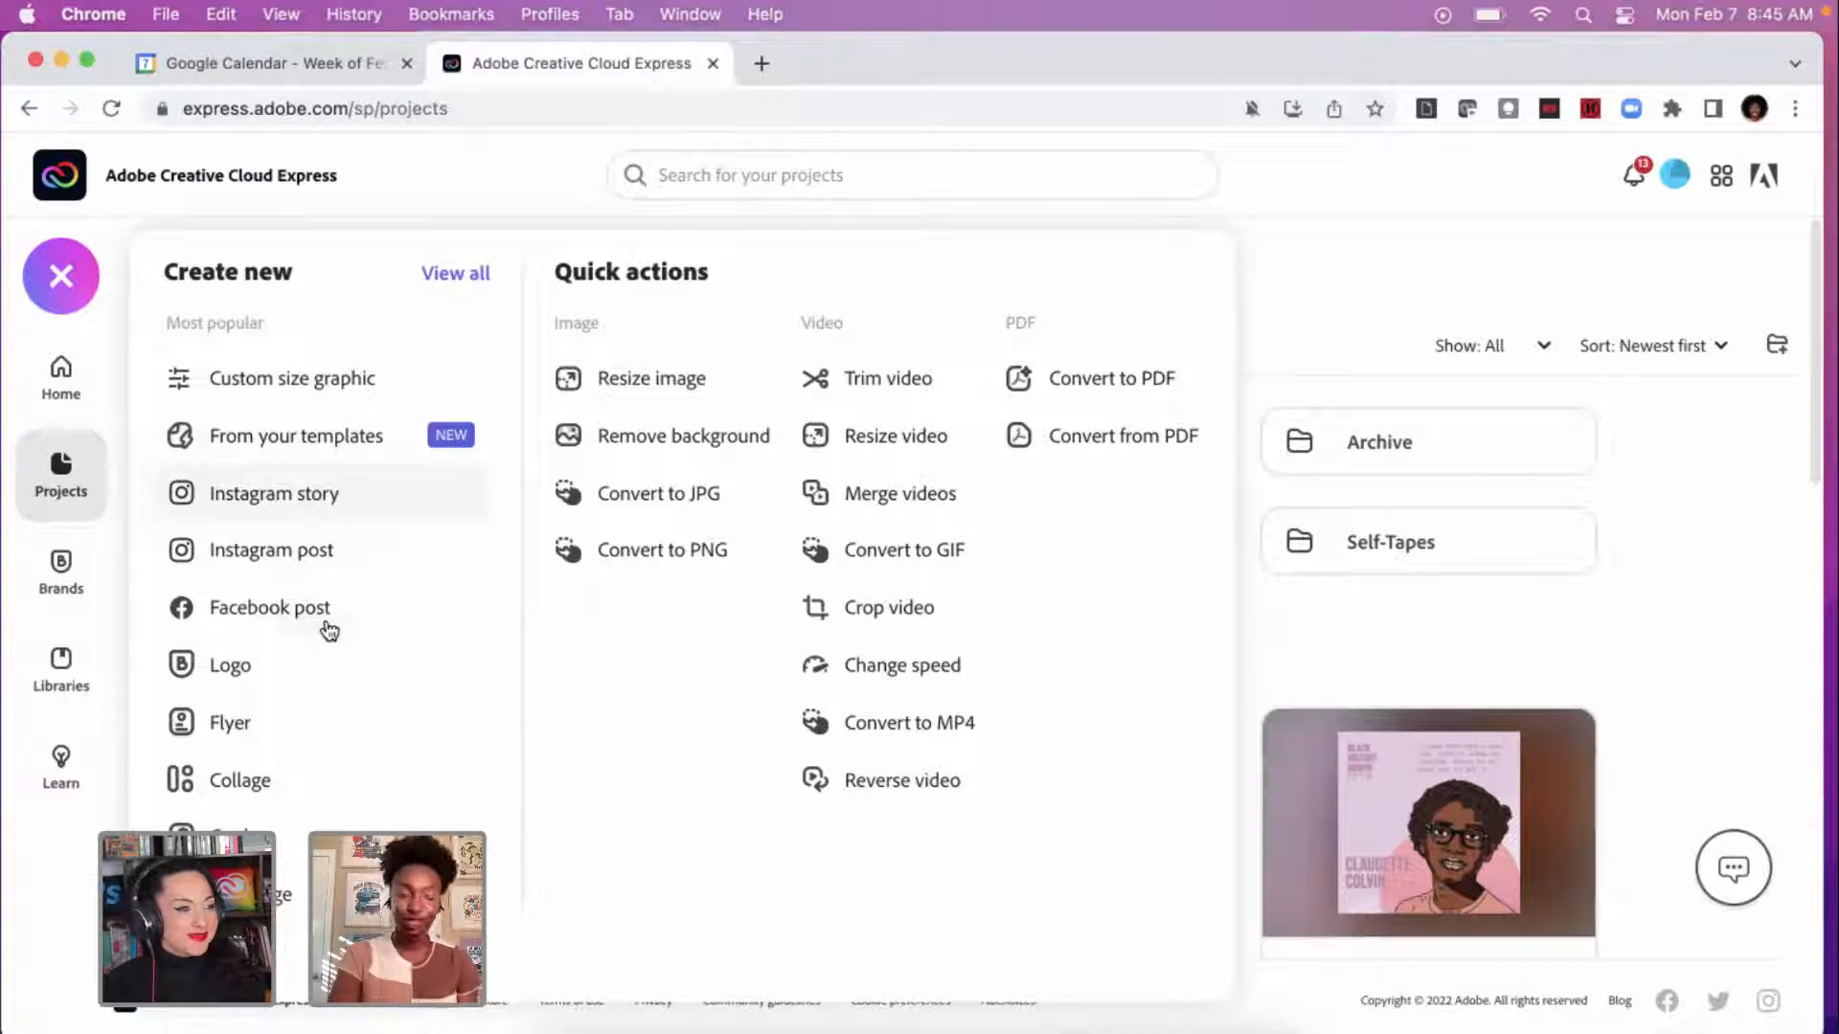
click(340, 506)
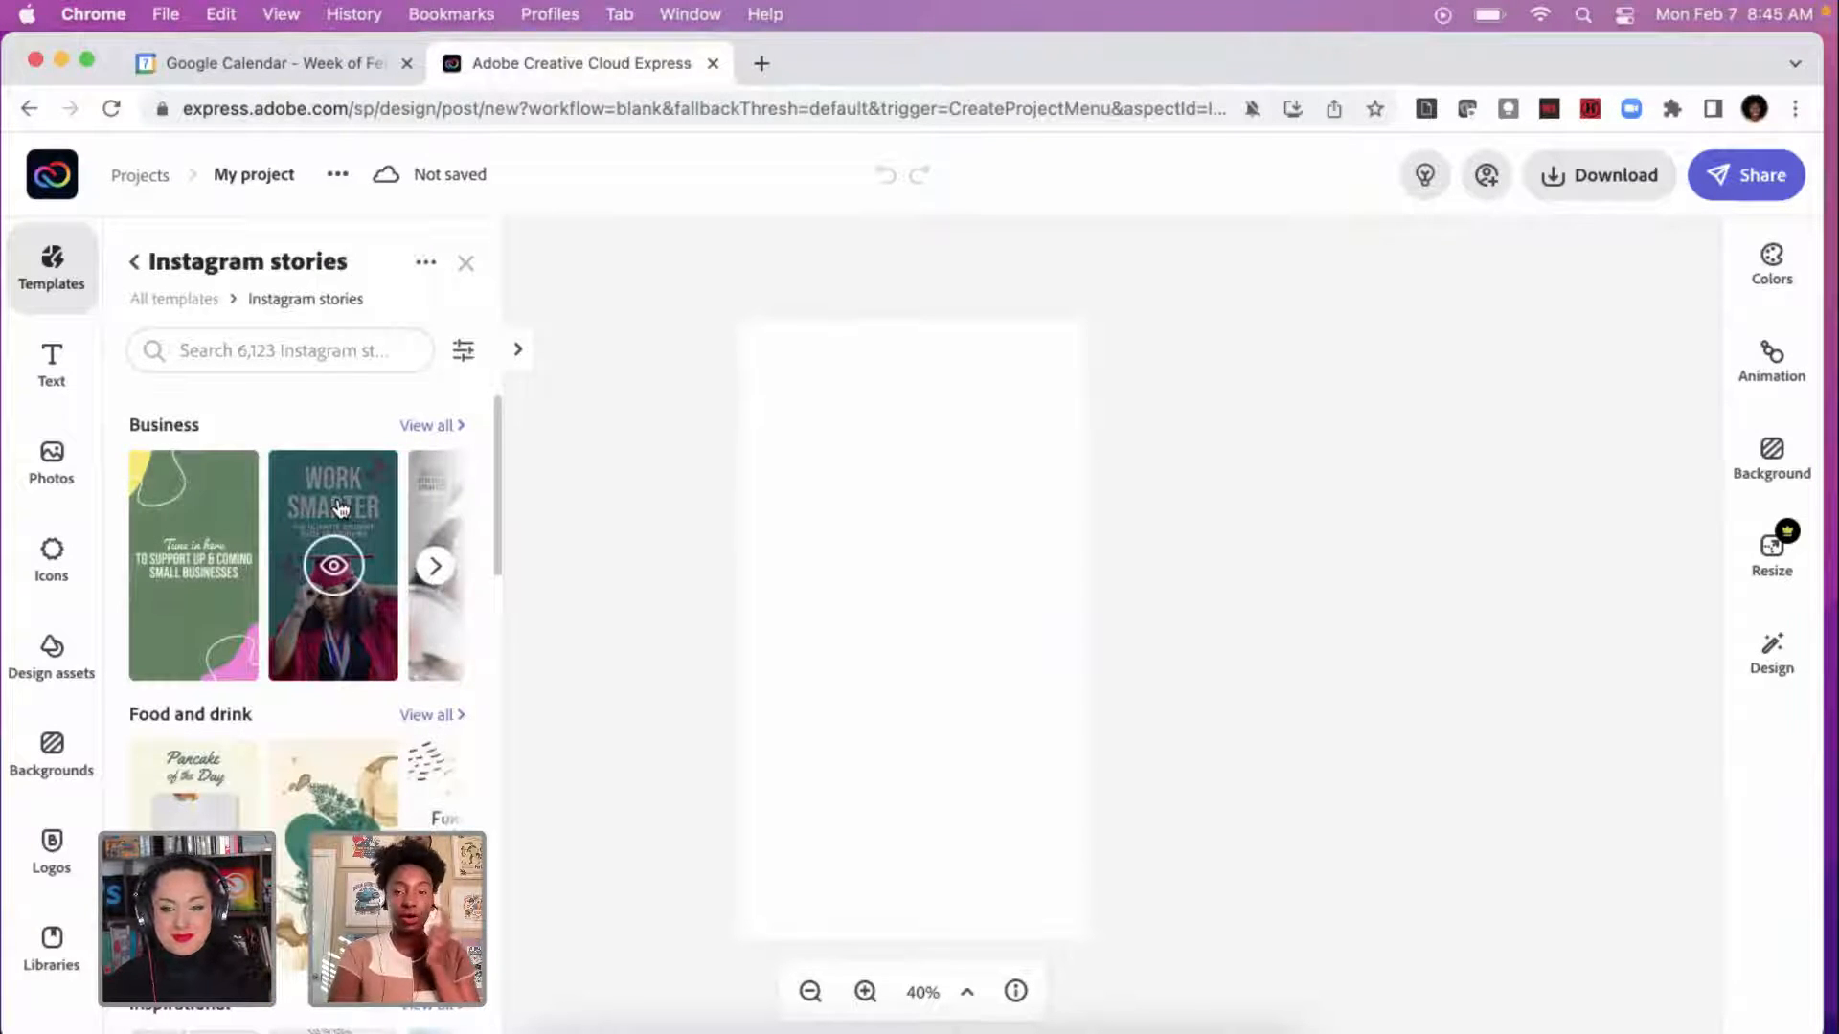
click(820, 397)
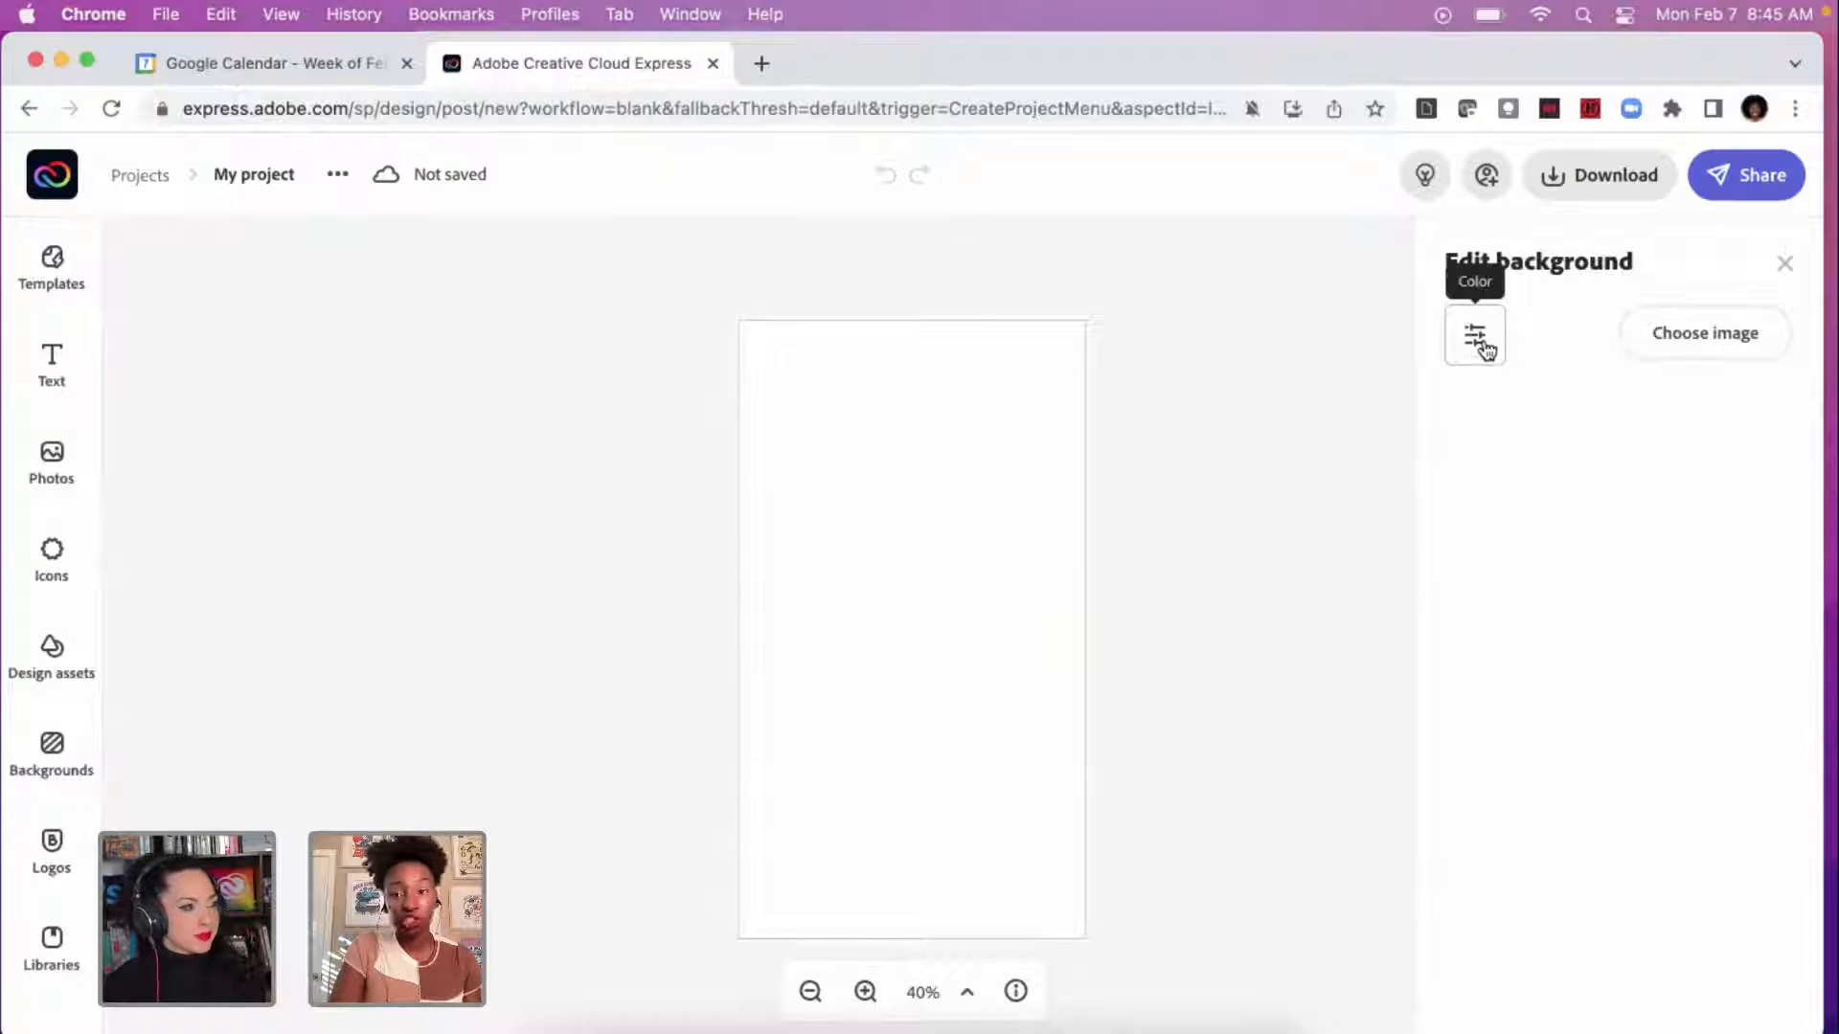
click(1480, 340)
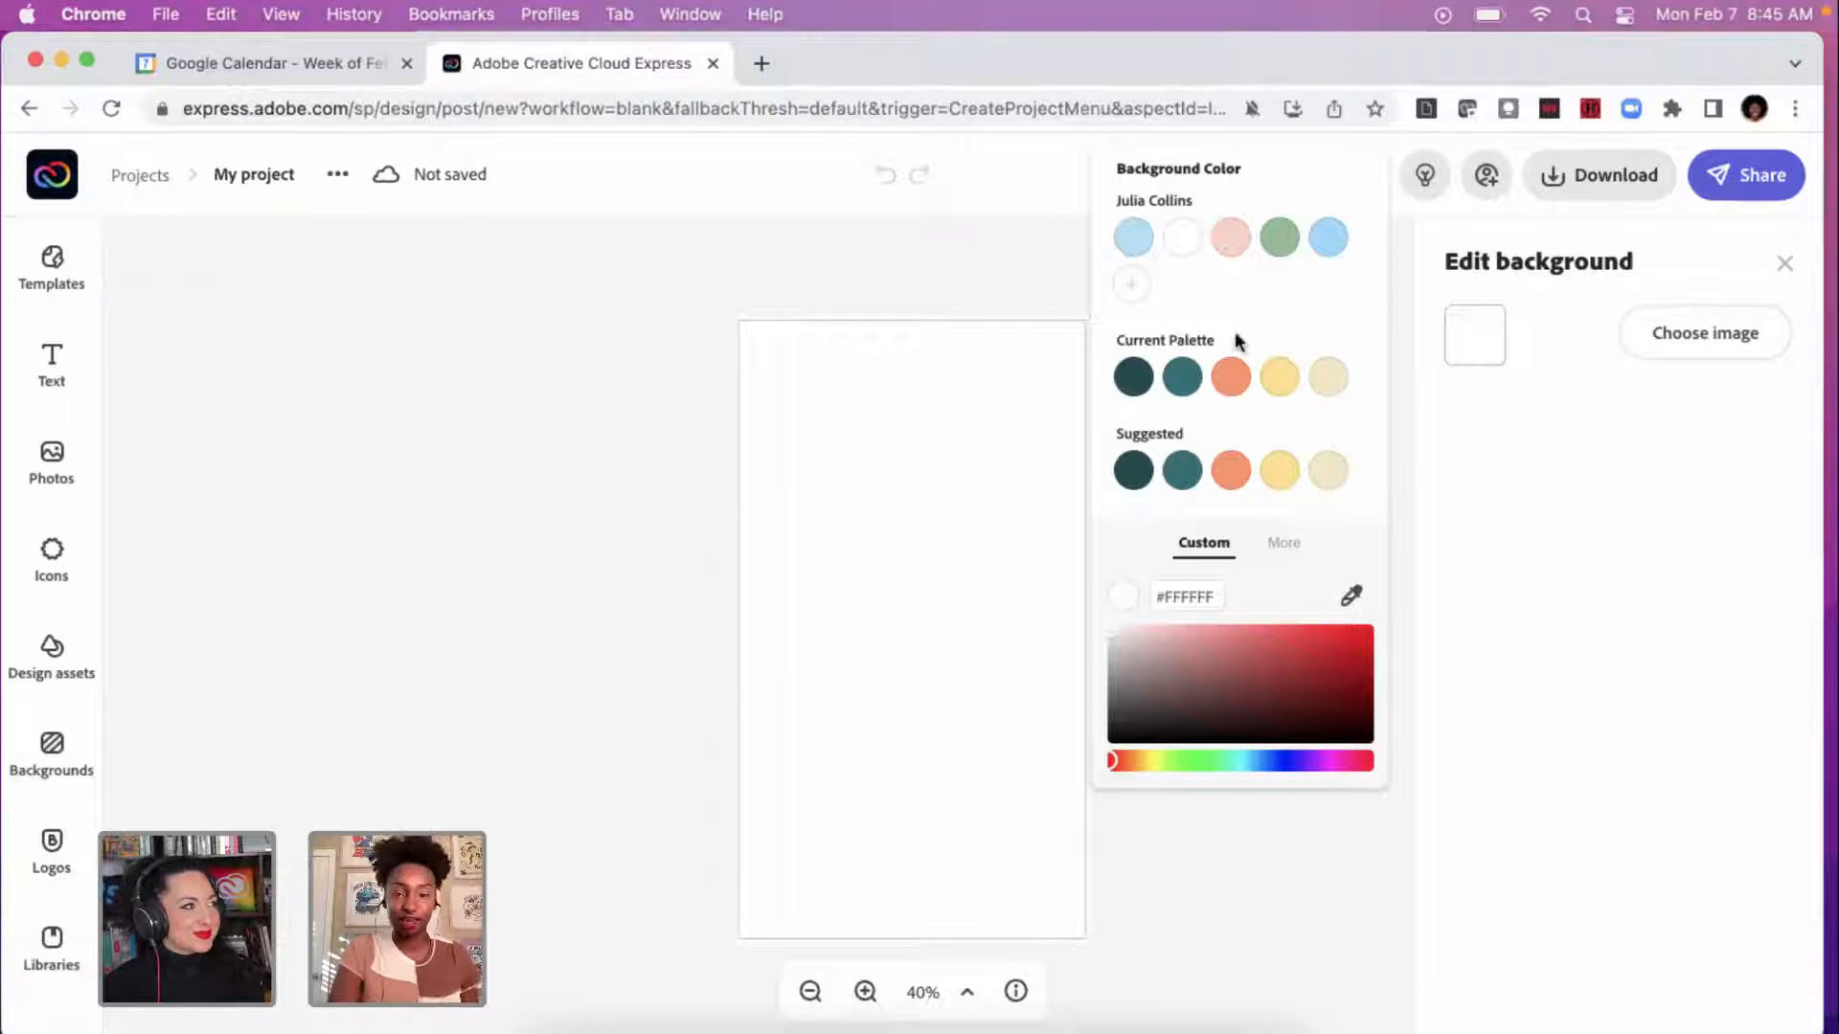
click(1134, 378)
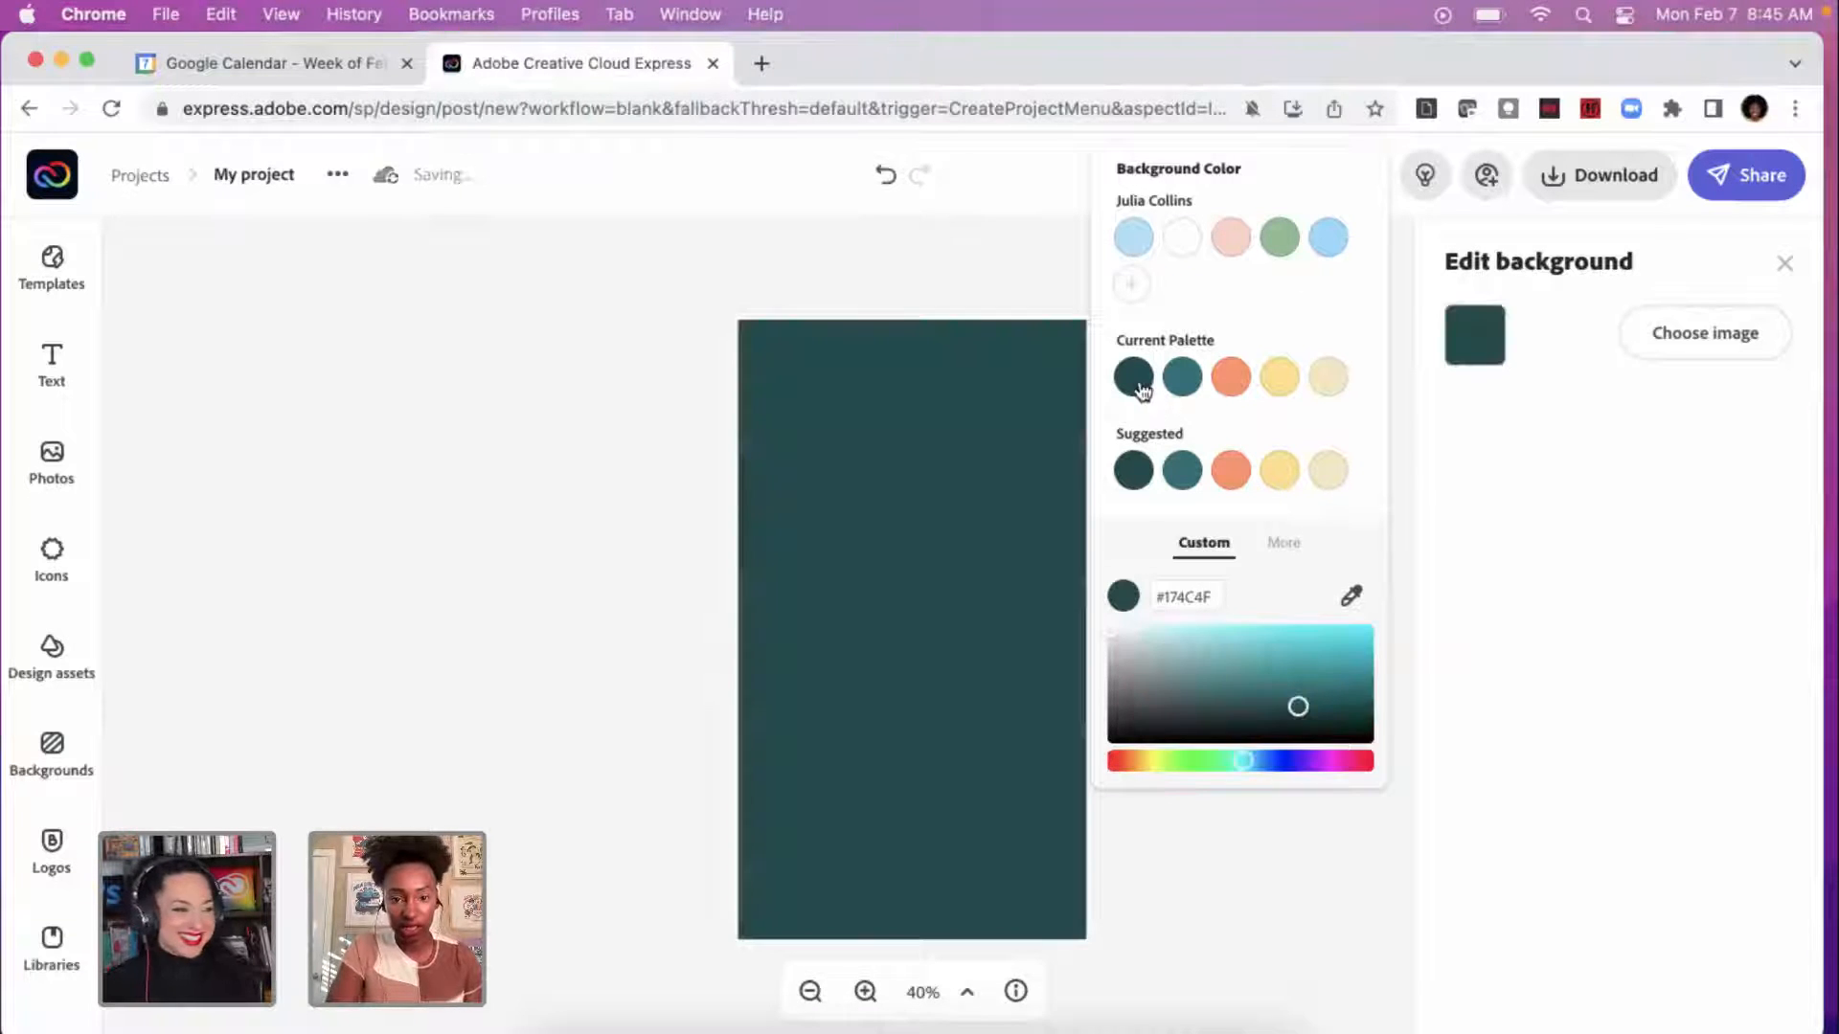
click(573, 499)
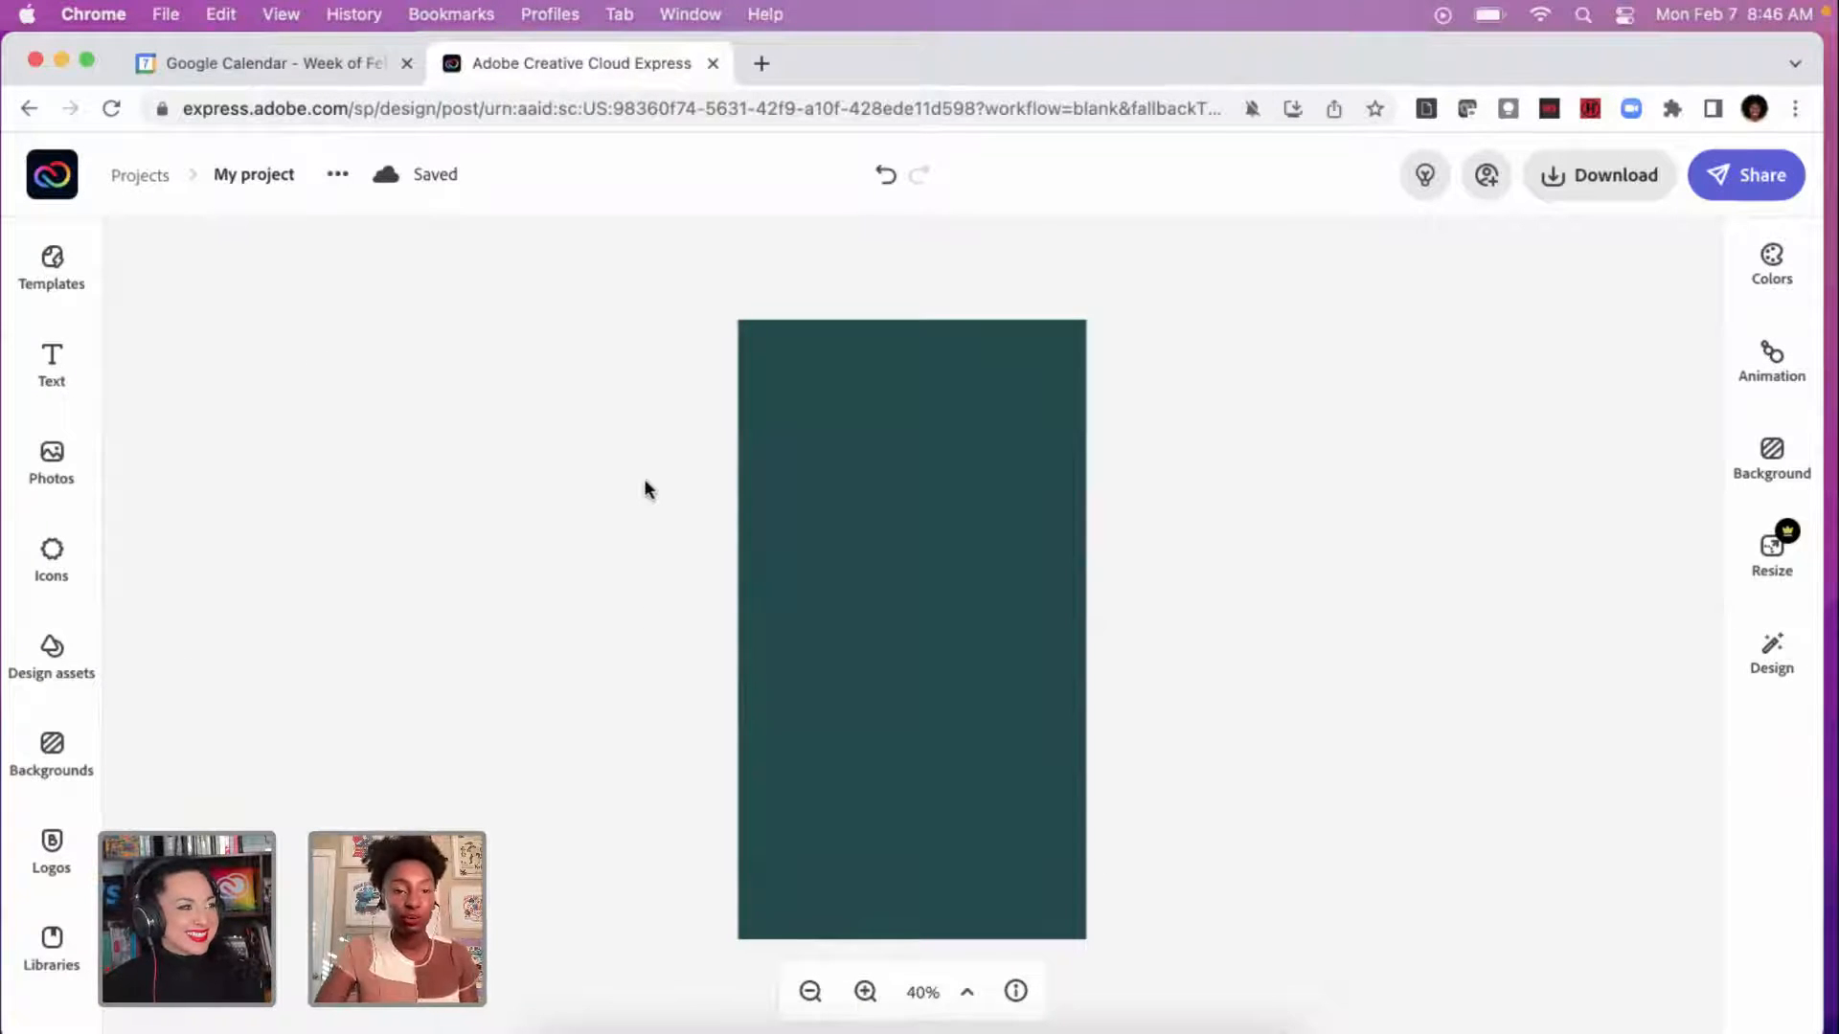
Step: Start a photo upload from the Downloads folder and preview "Lusia Harris 1.png" before closing the preview
click(53, 469)
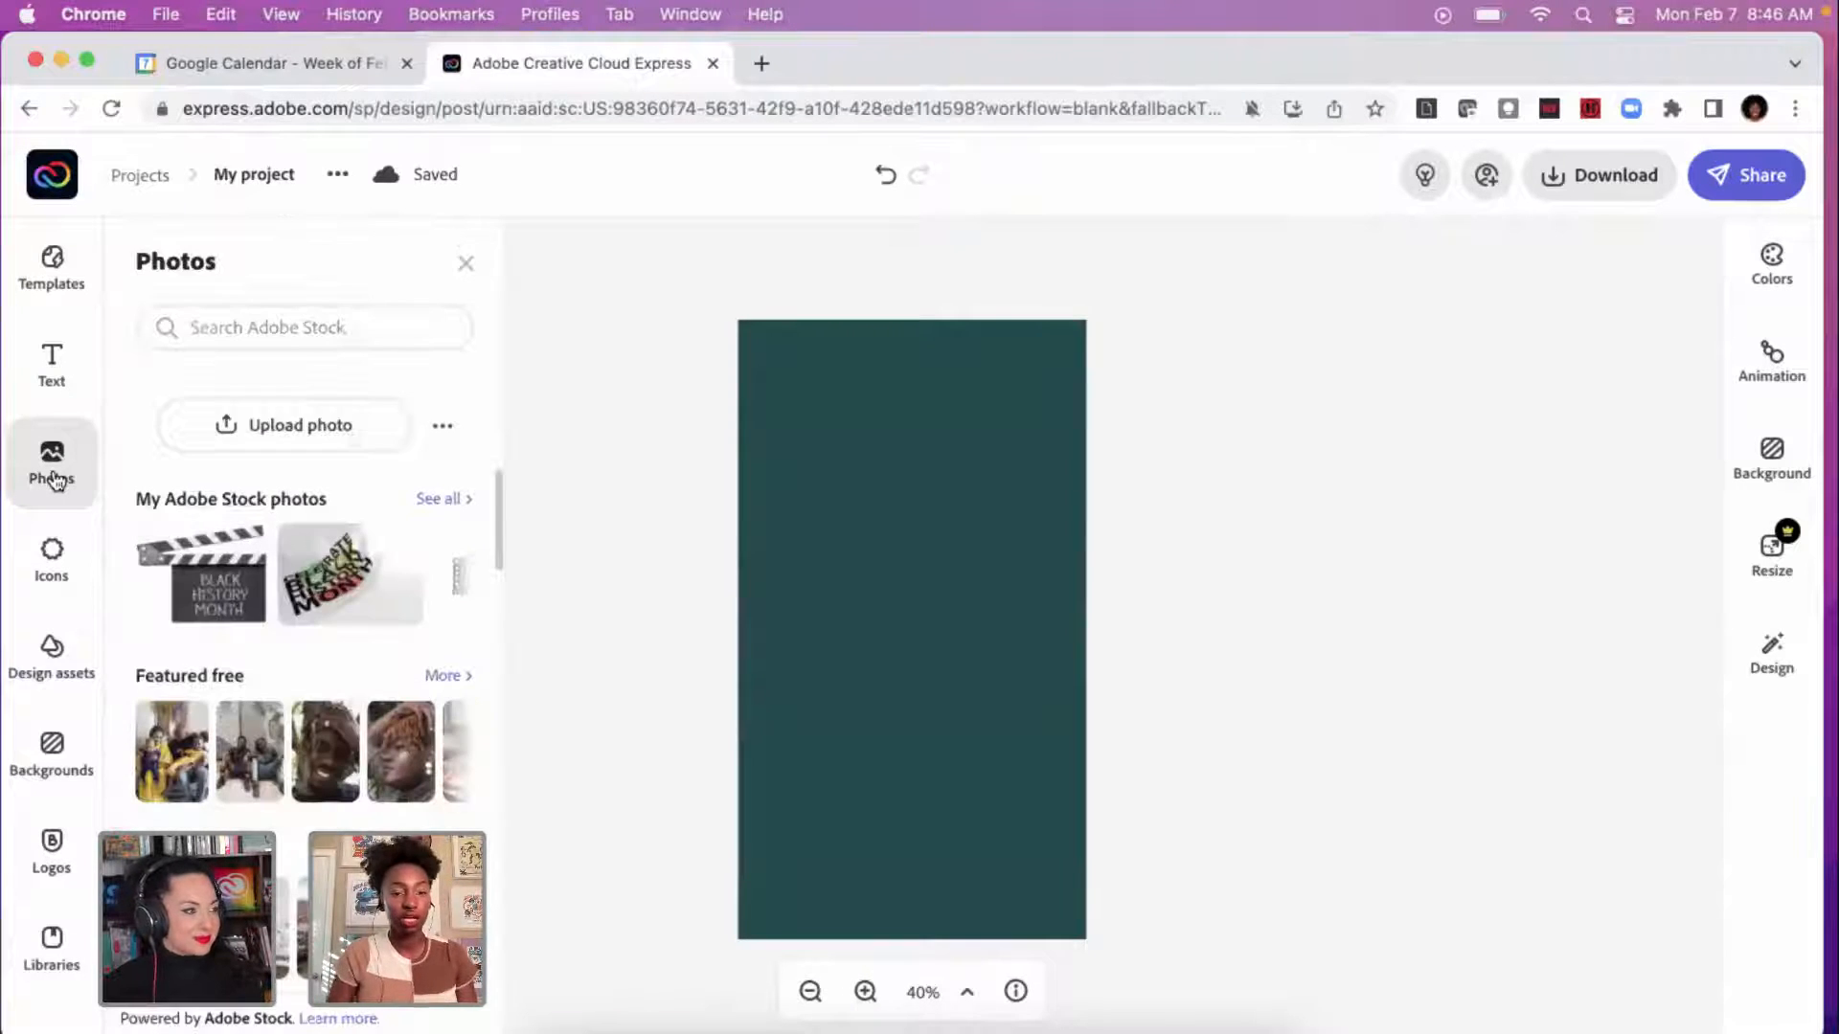
click(259, 439)
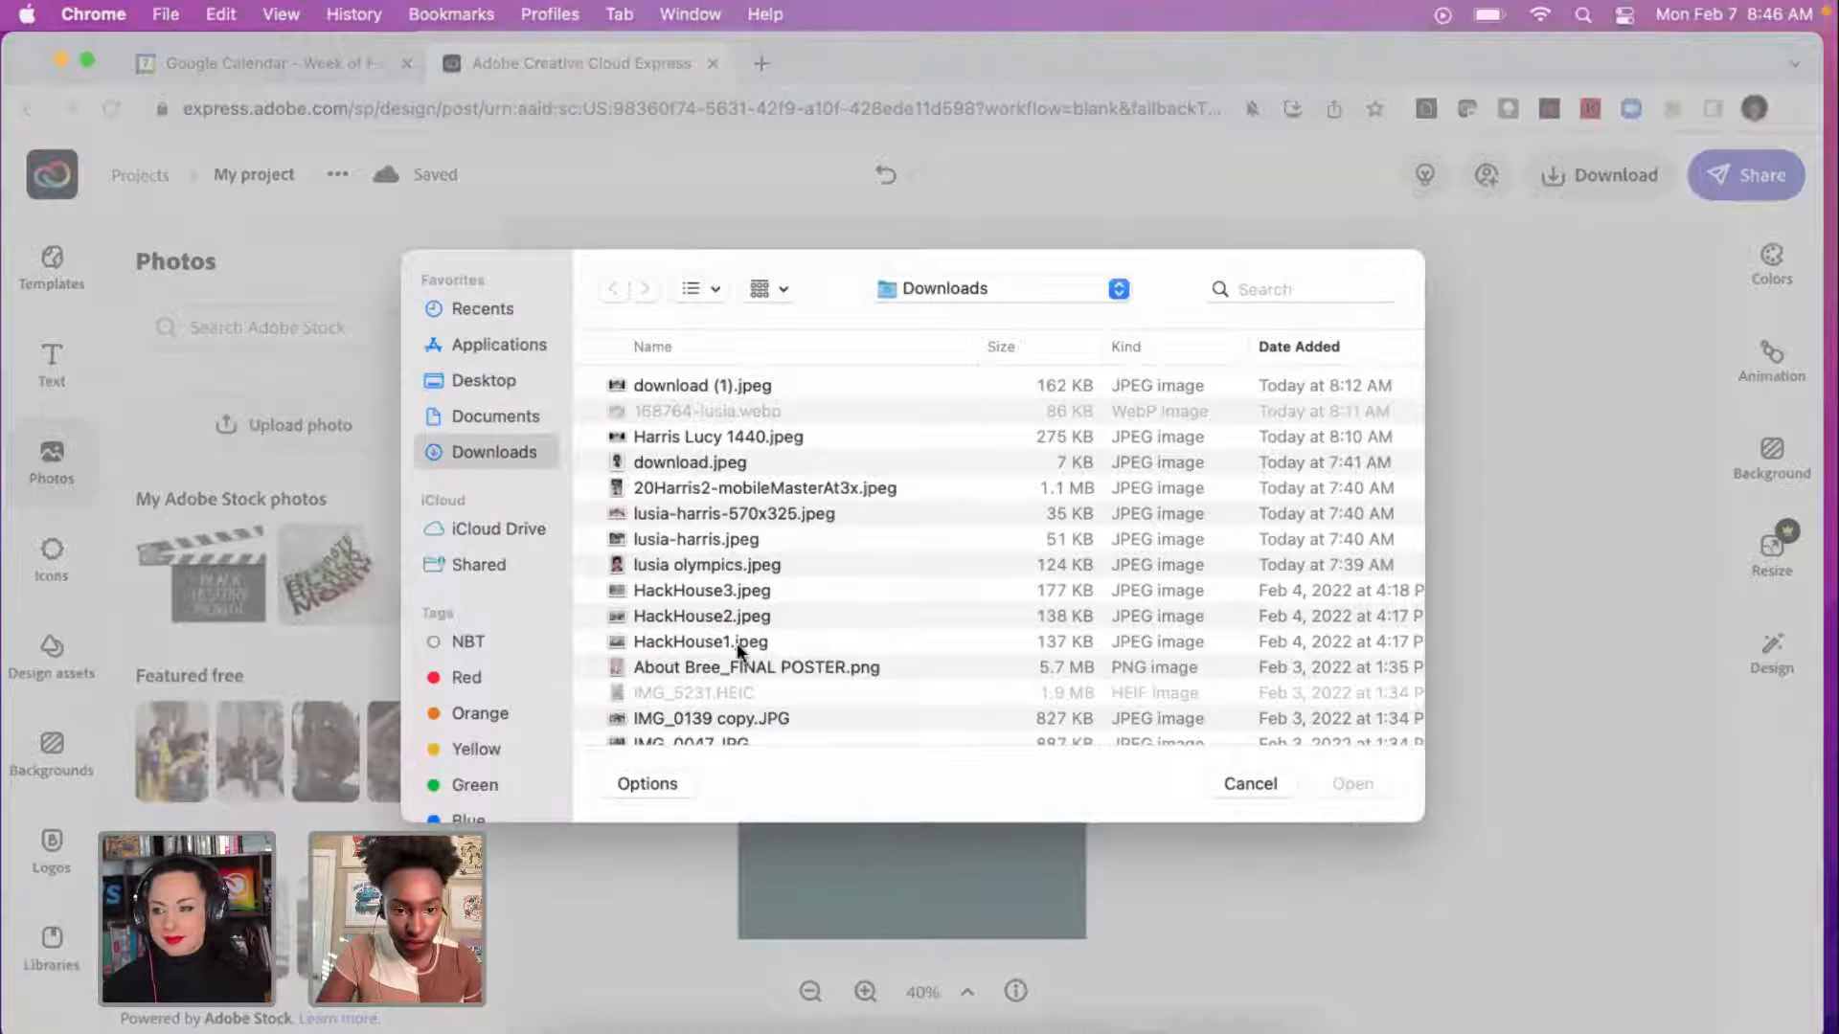
scroll(737, 652, down, 5)
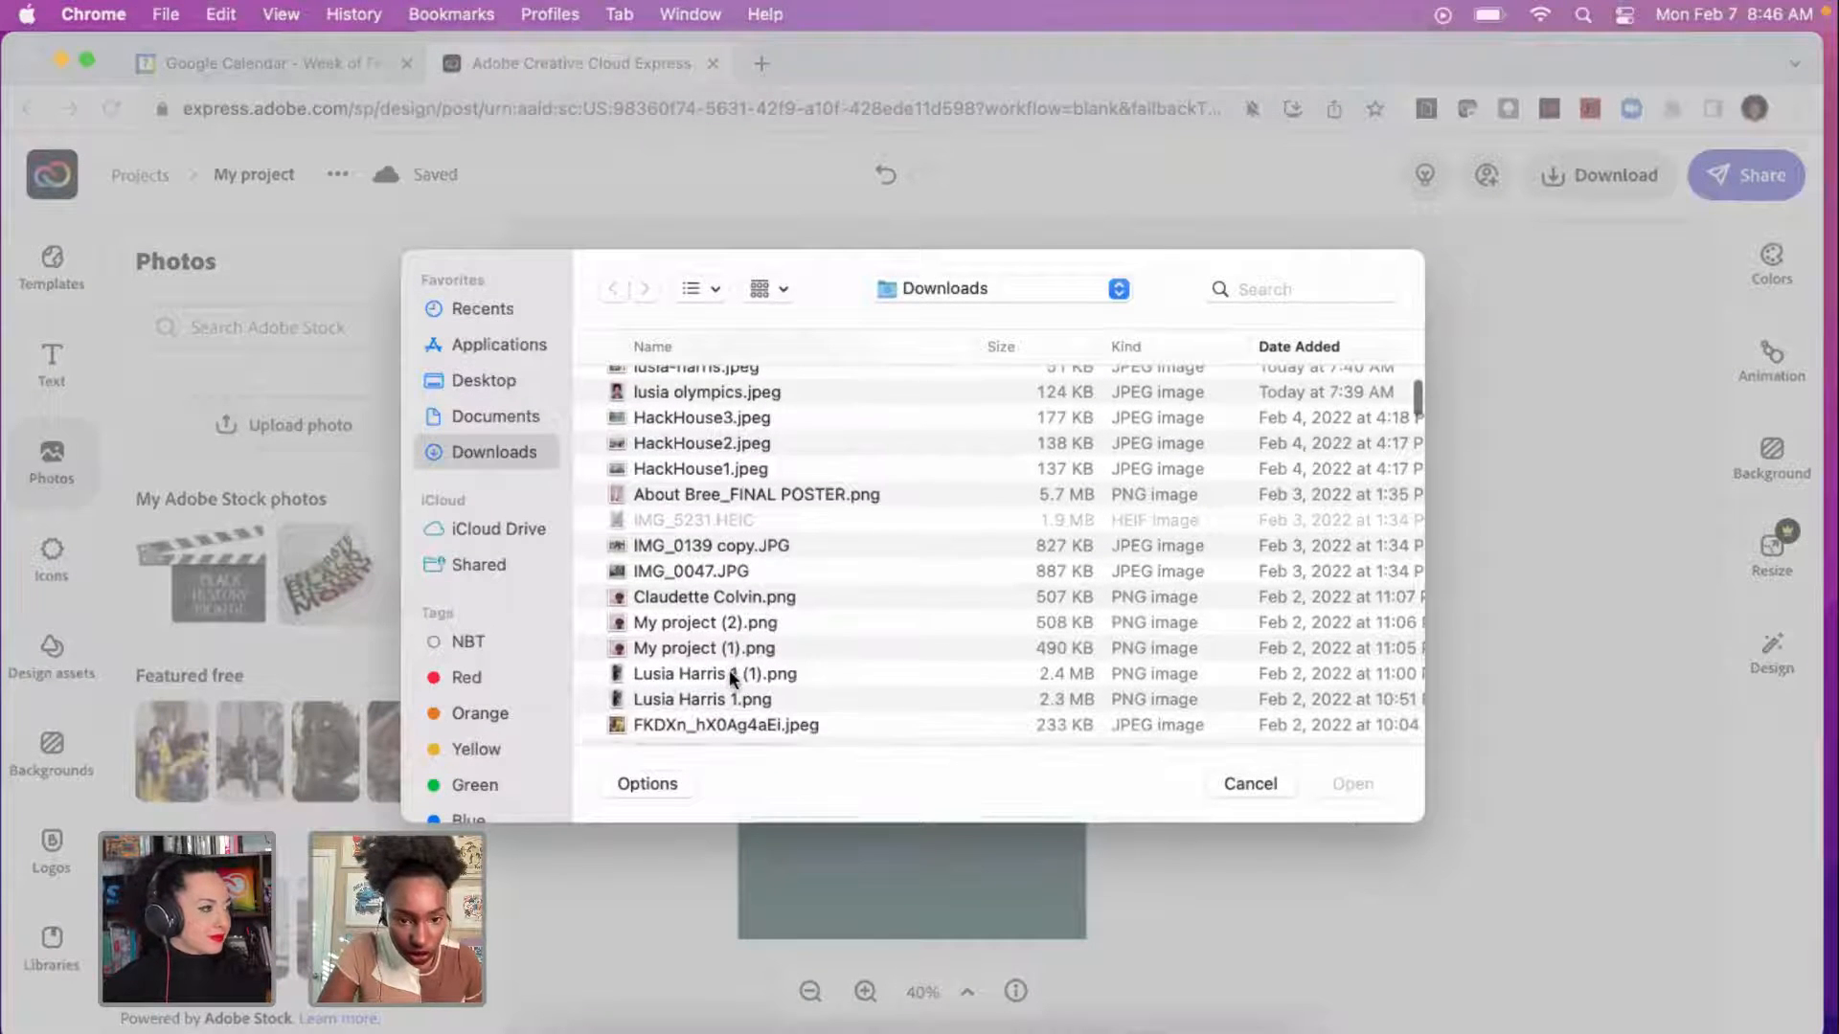
scroll(728, 670, down, 3)
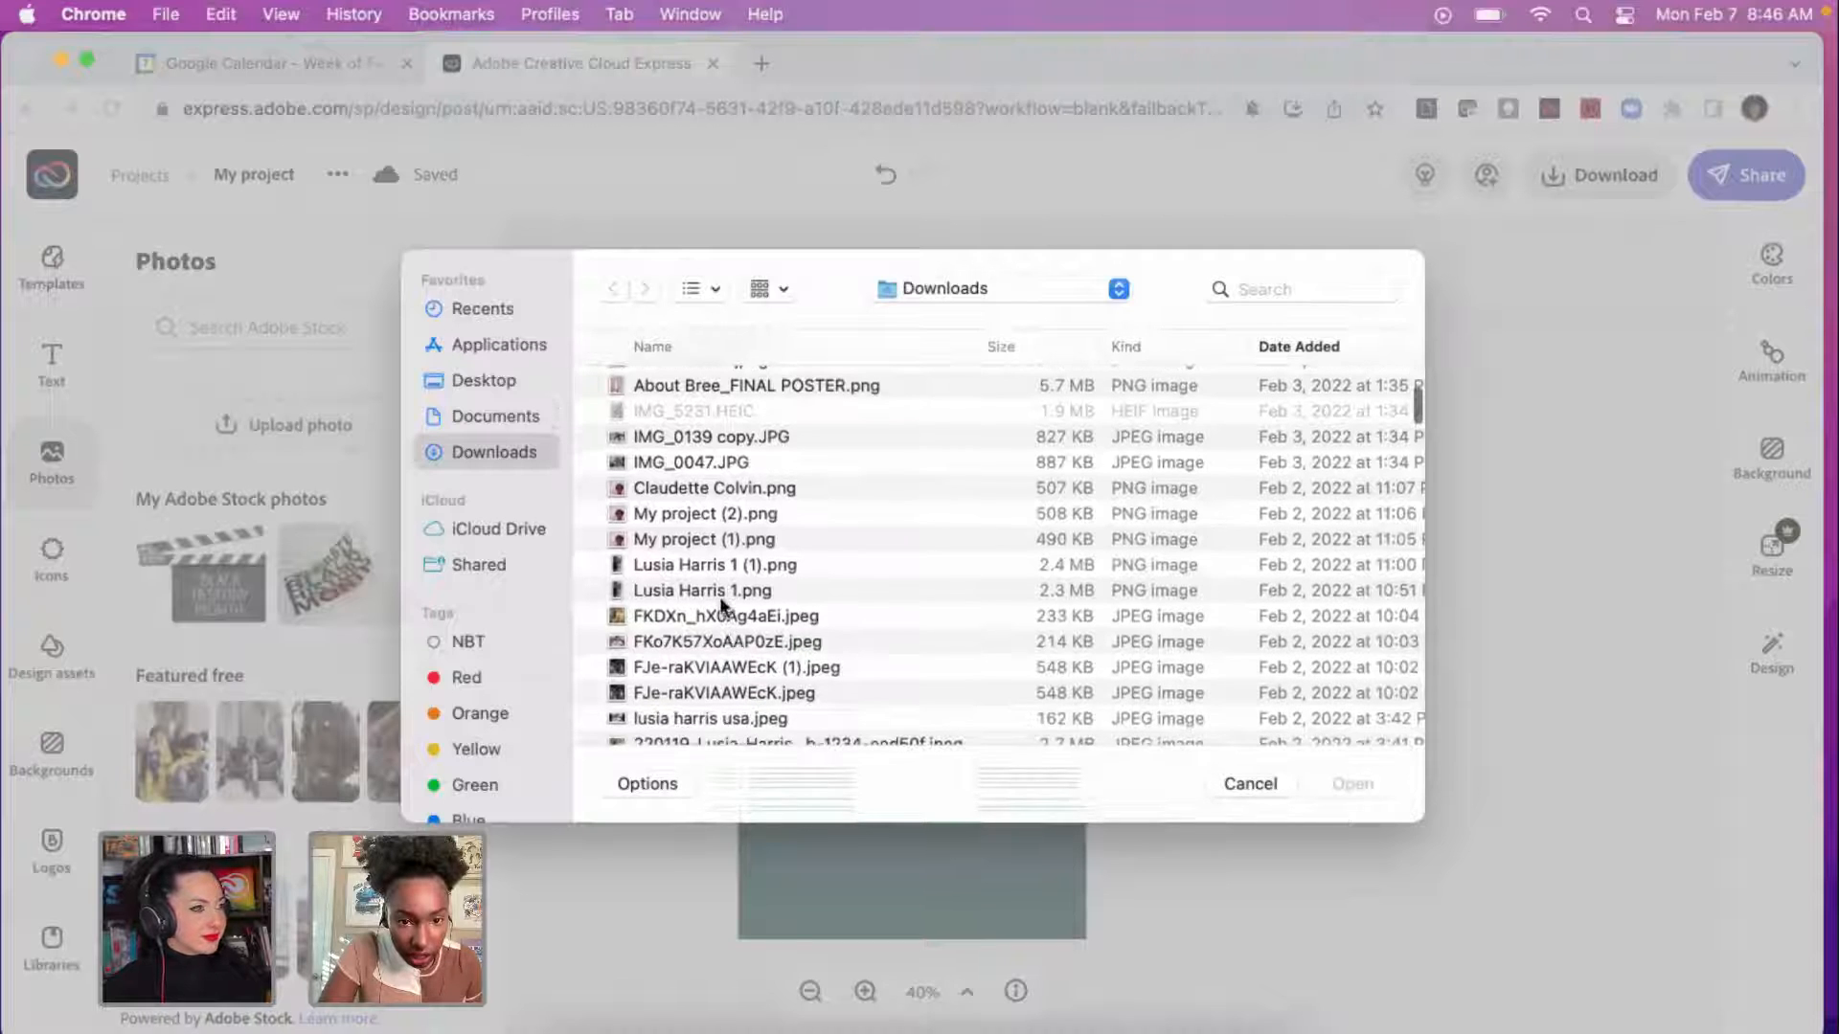
click(719, 590)
right_click(719, 588)
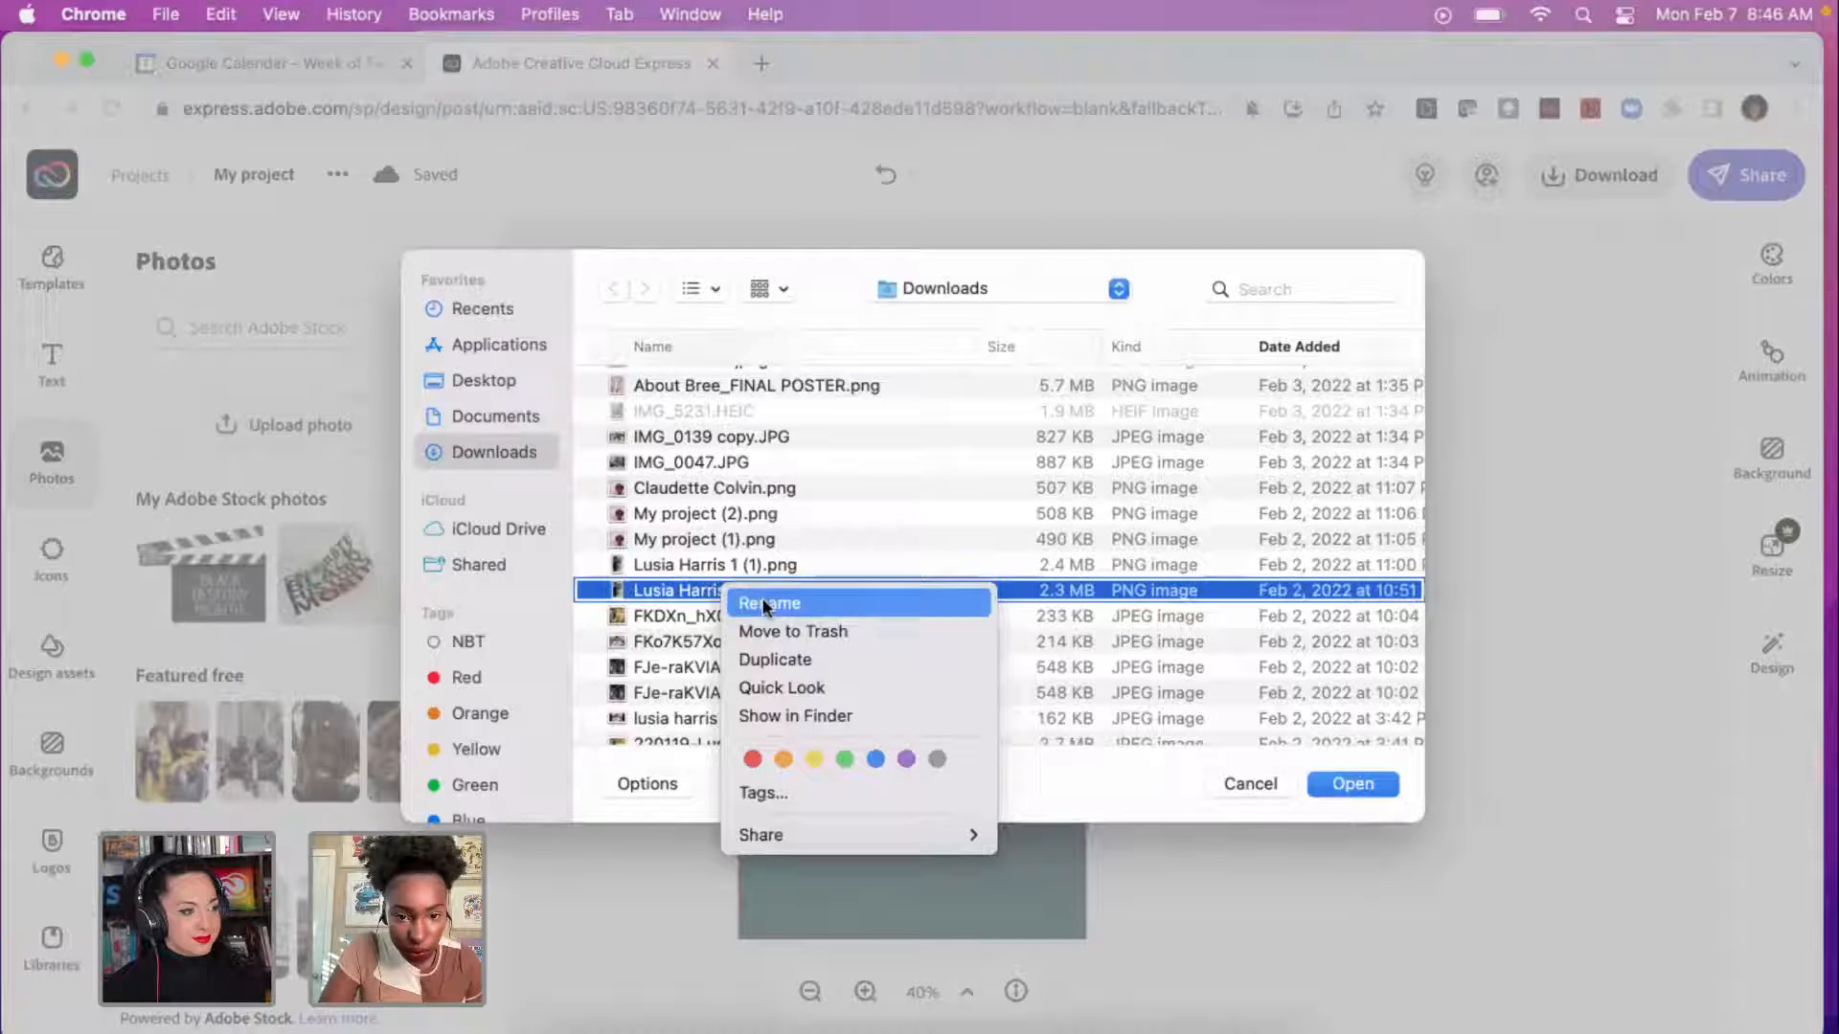
click(776, 682)
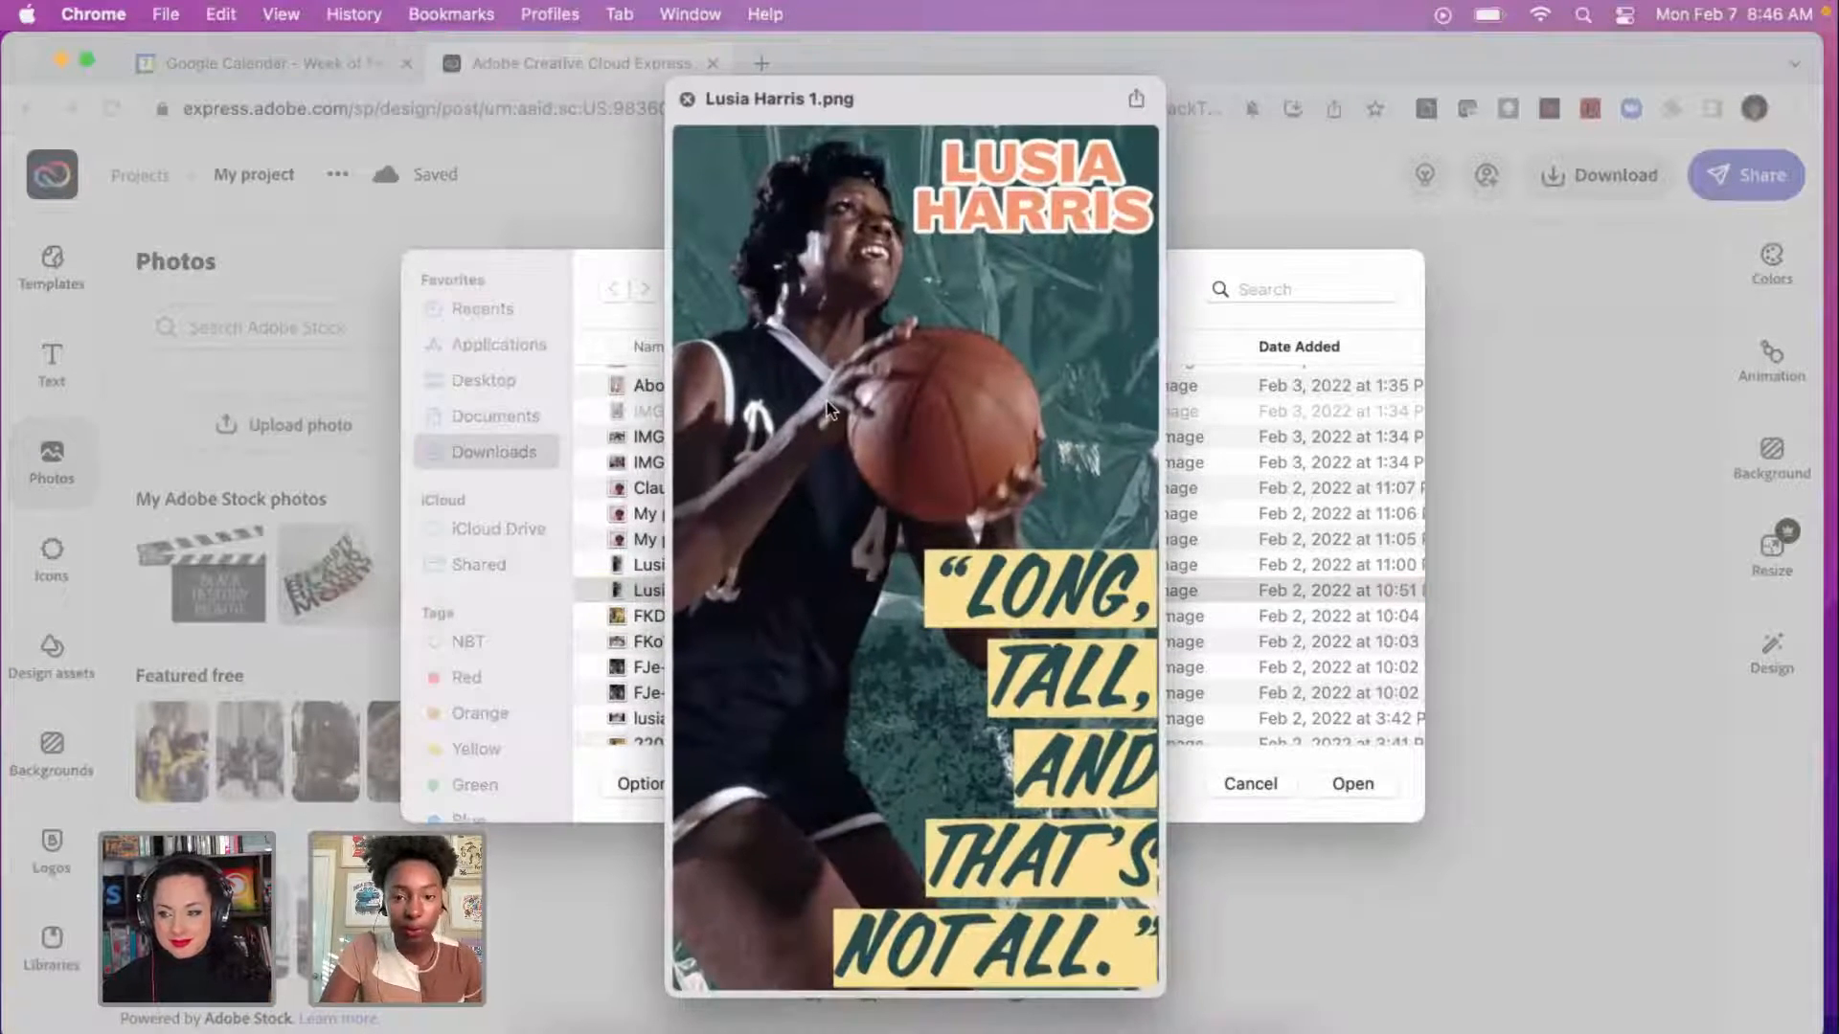
click(687, 98)
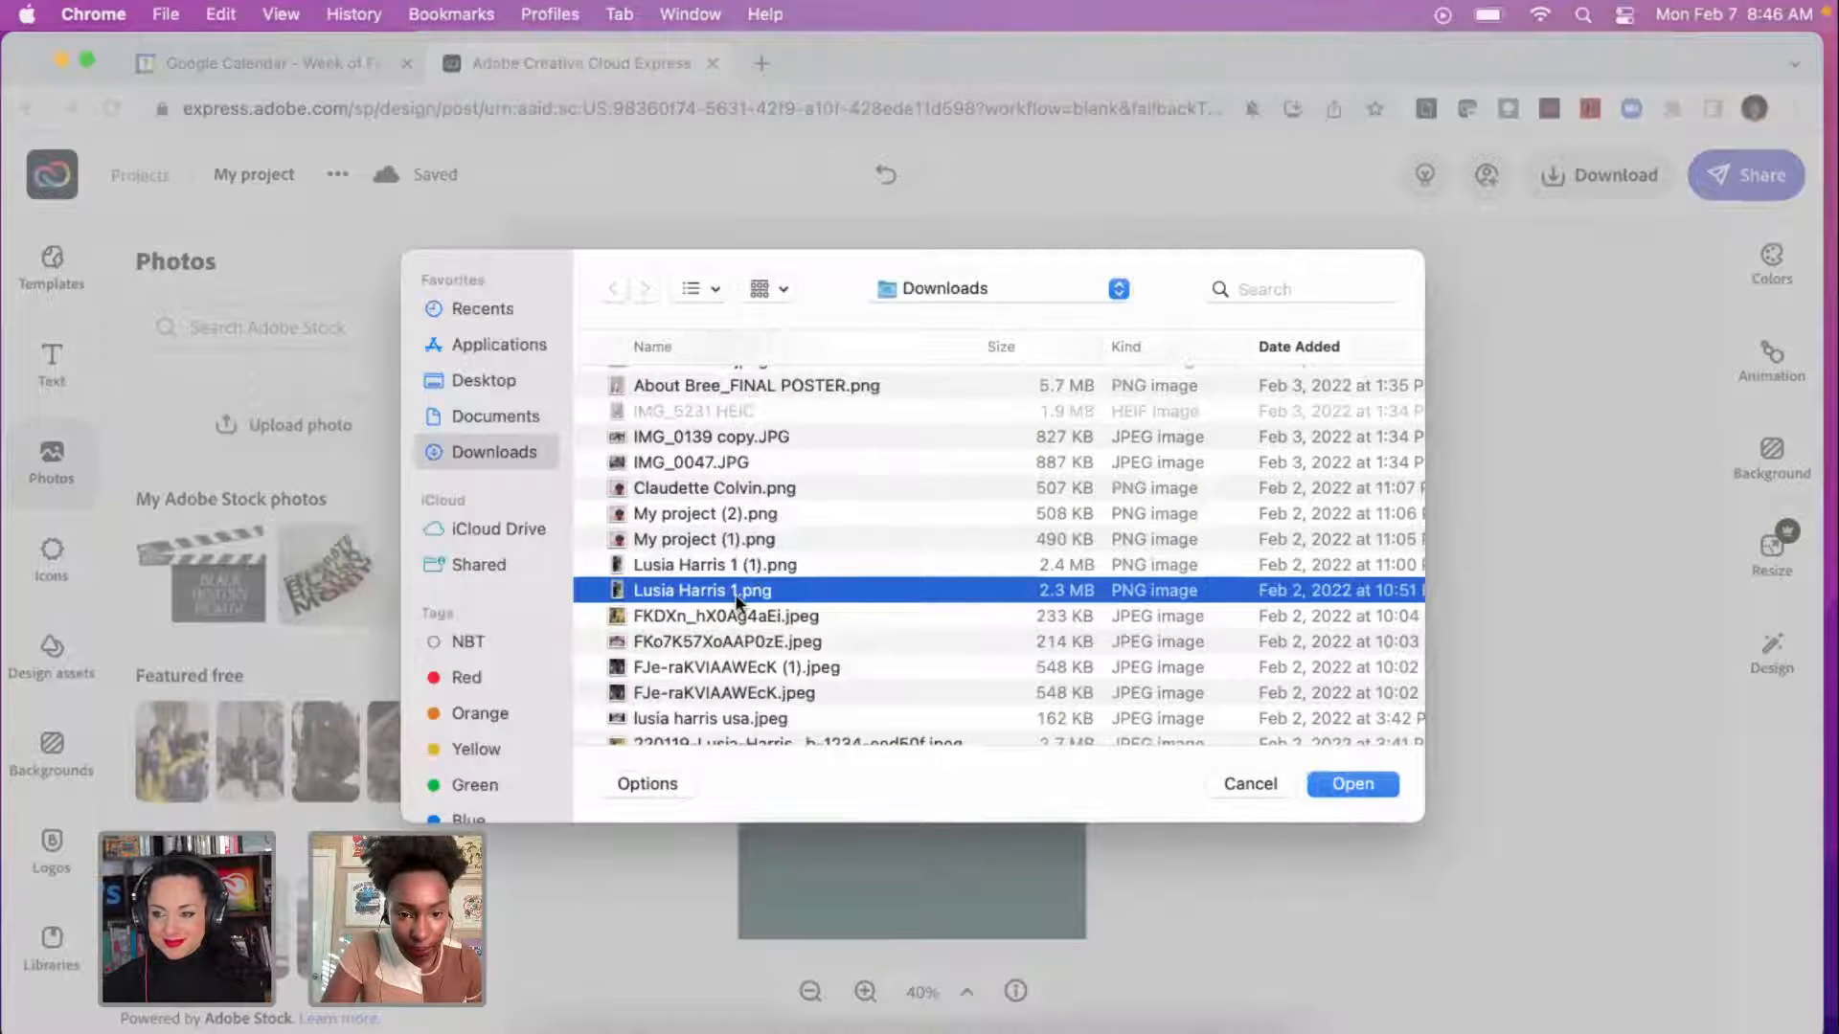
Step: Preview "FJe-raKVIAAWEcK.jpeg" in the Downloads folder and upload it to the story
scroll(738, 600, down, 4)
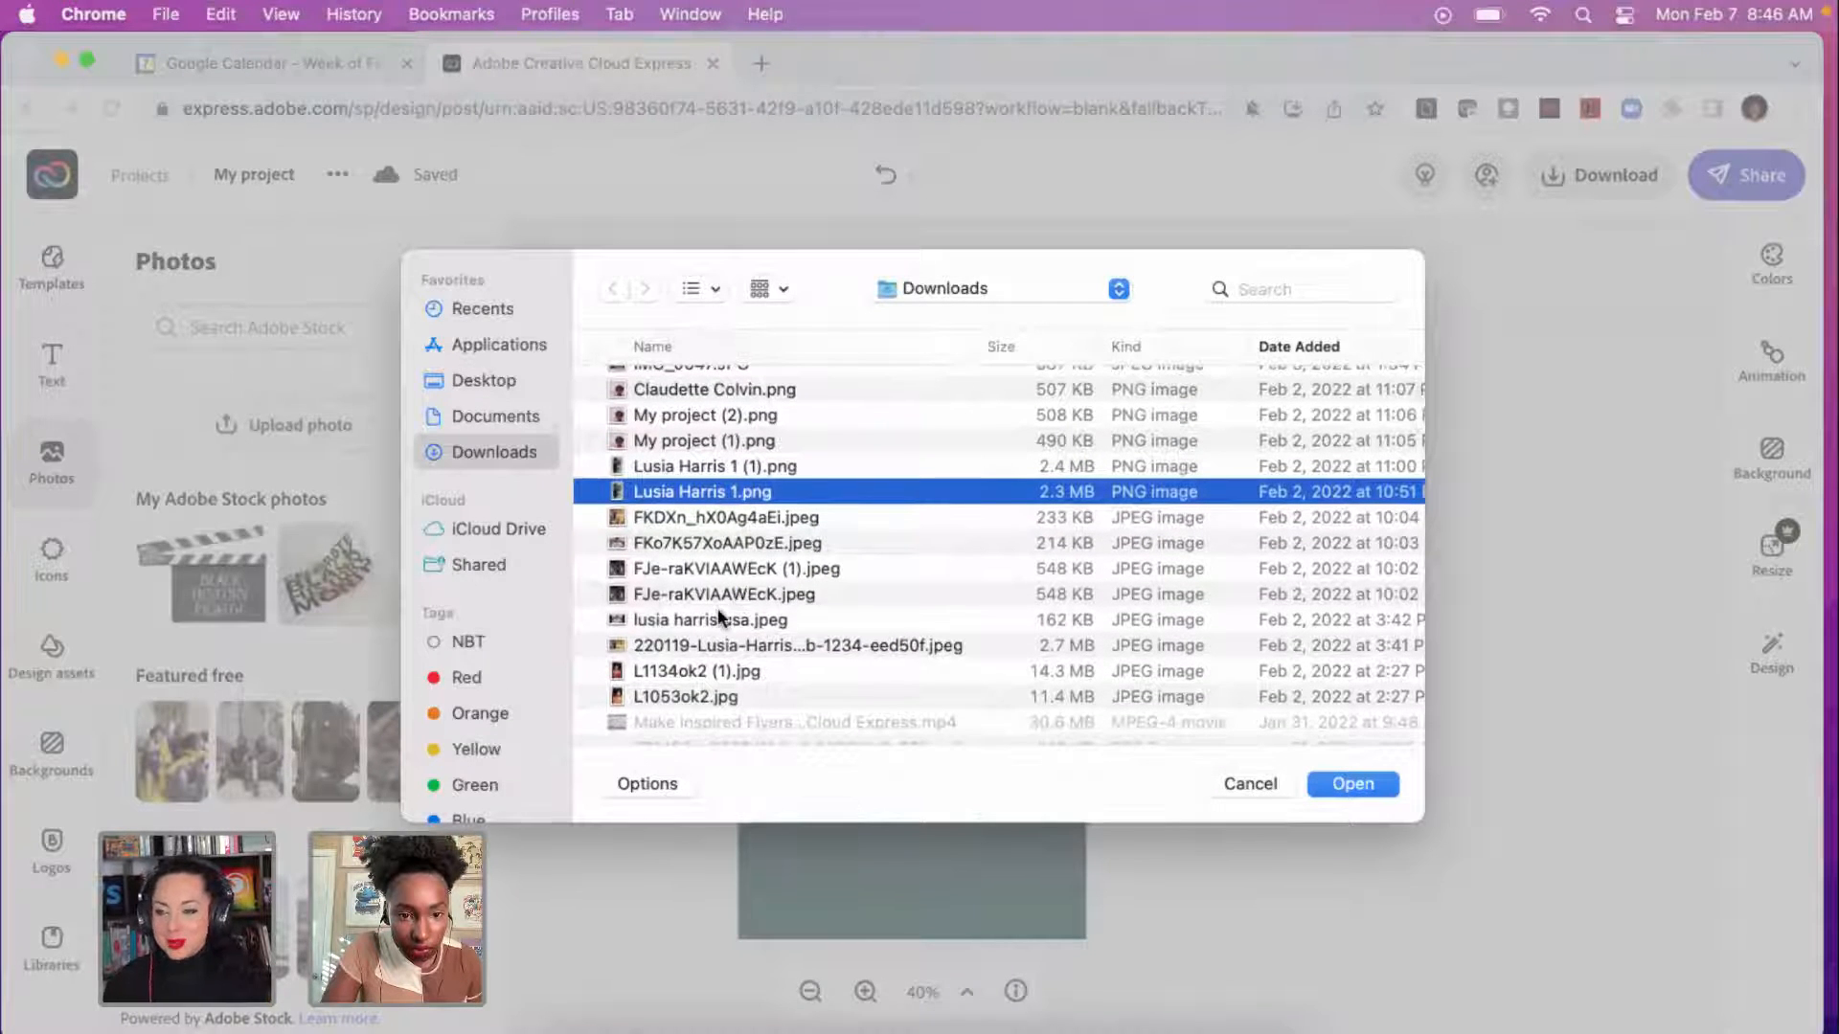
click(716, 592)
right_click(718, 593)
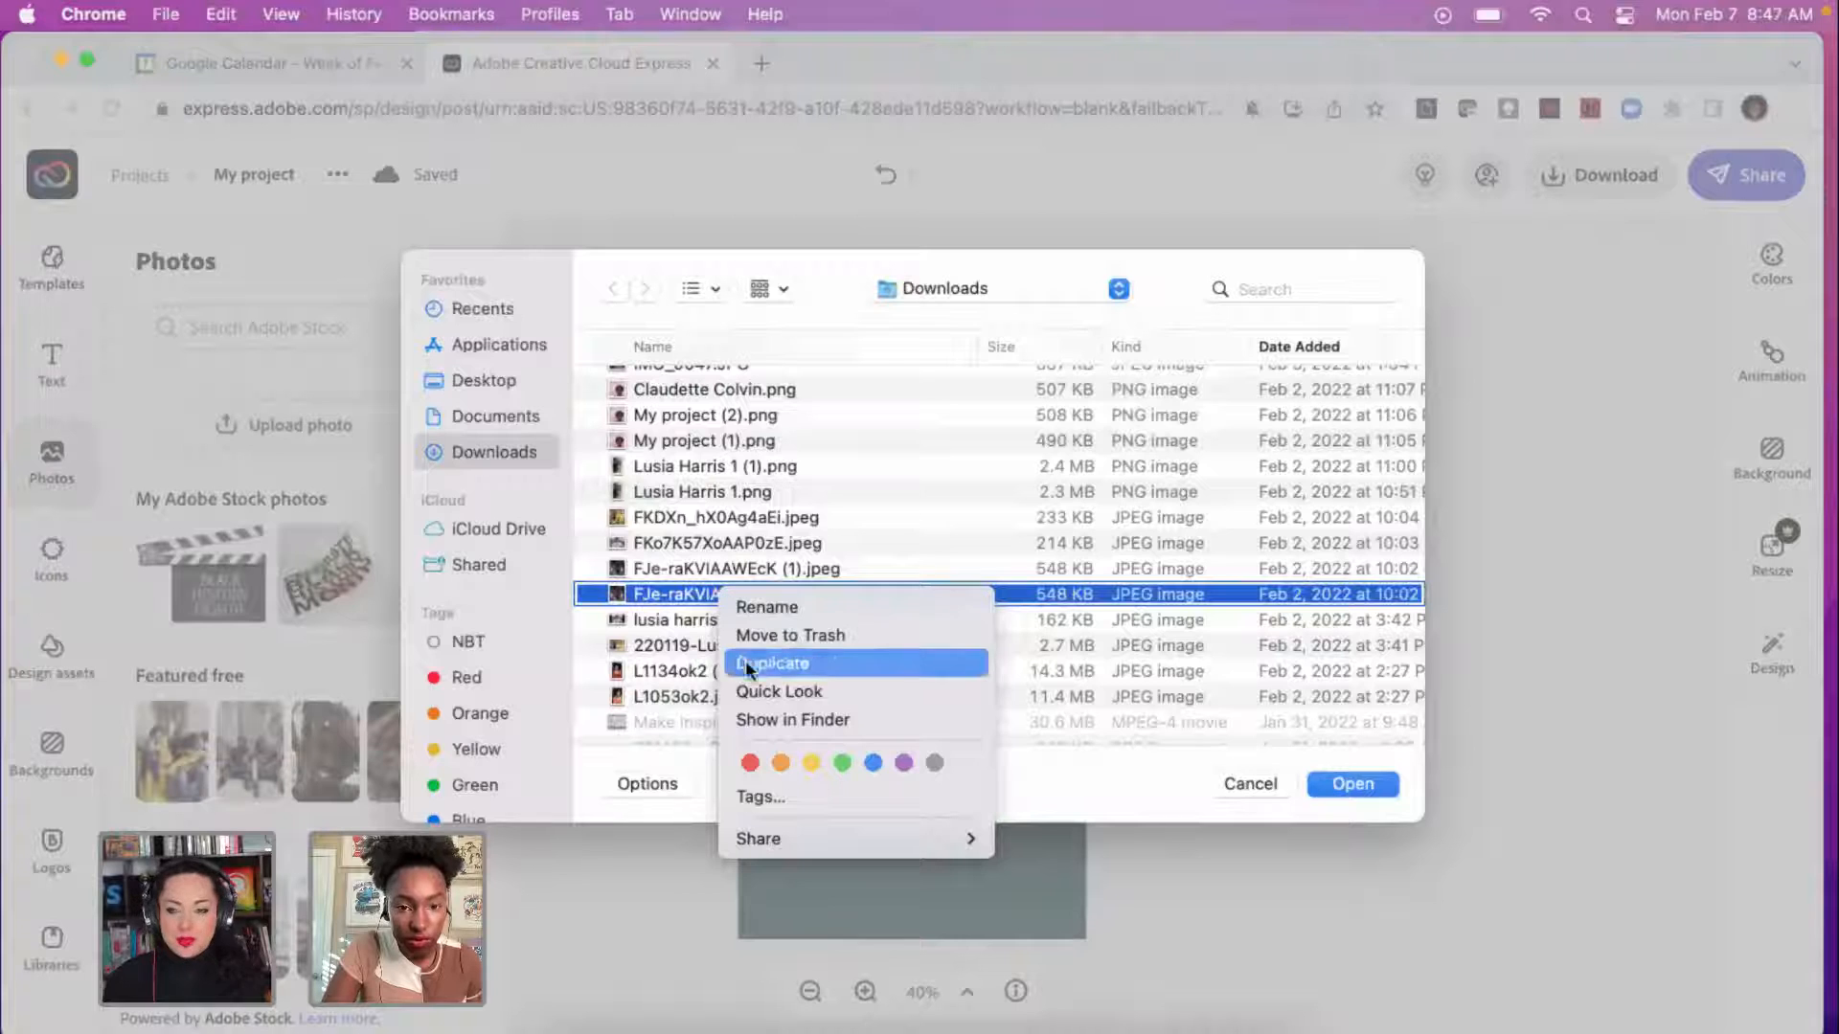
click(739, 686)
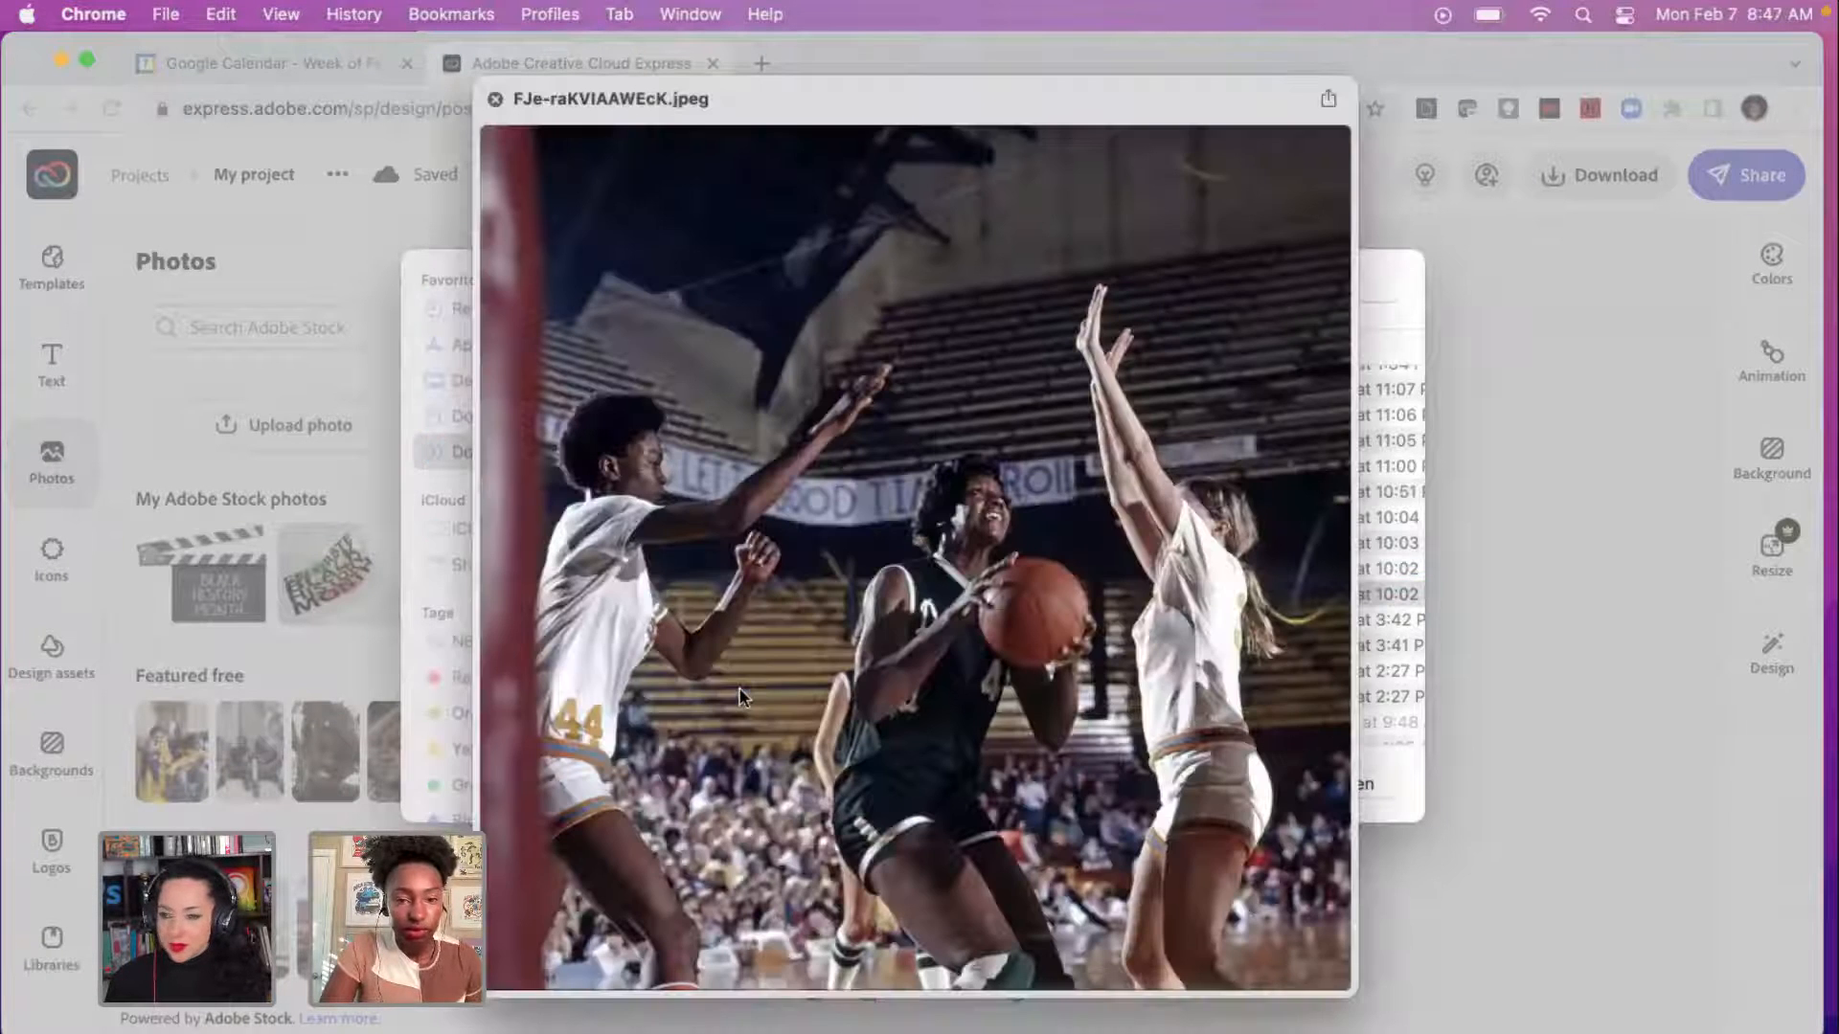
click(495, 99)
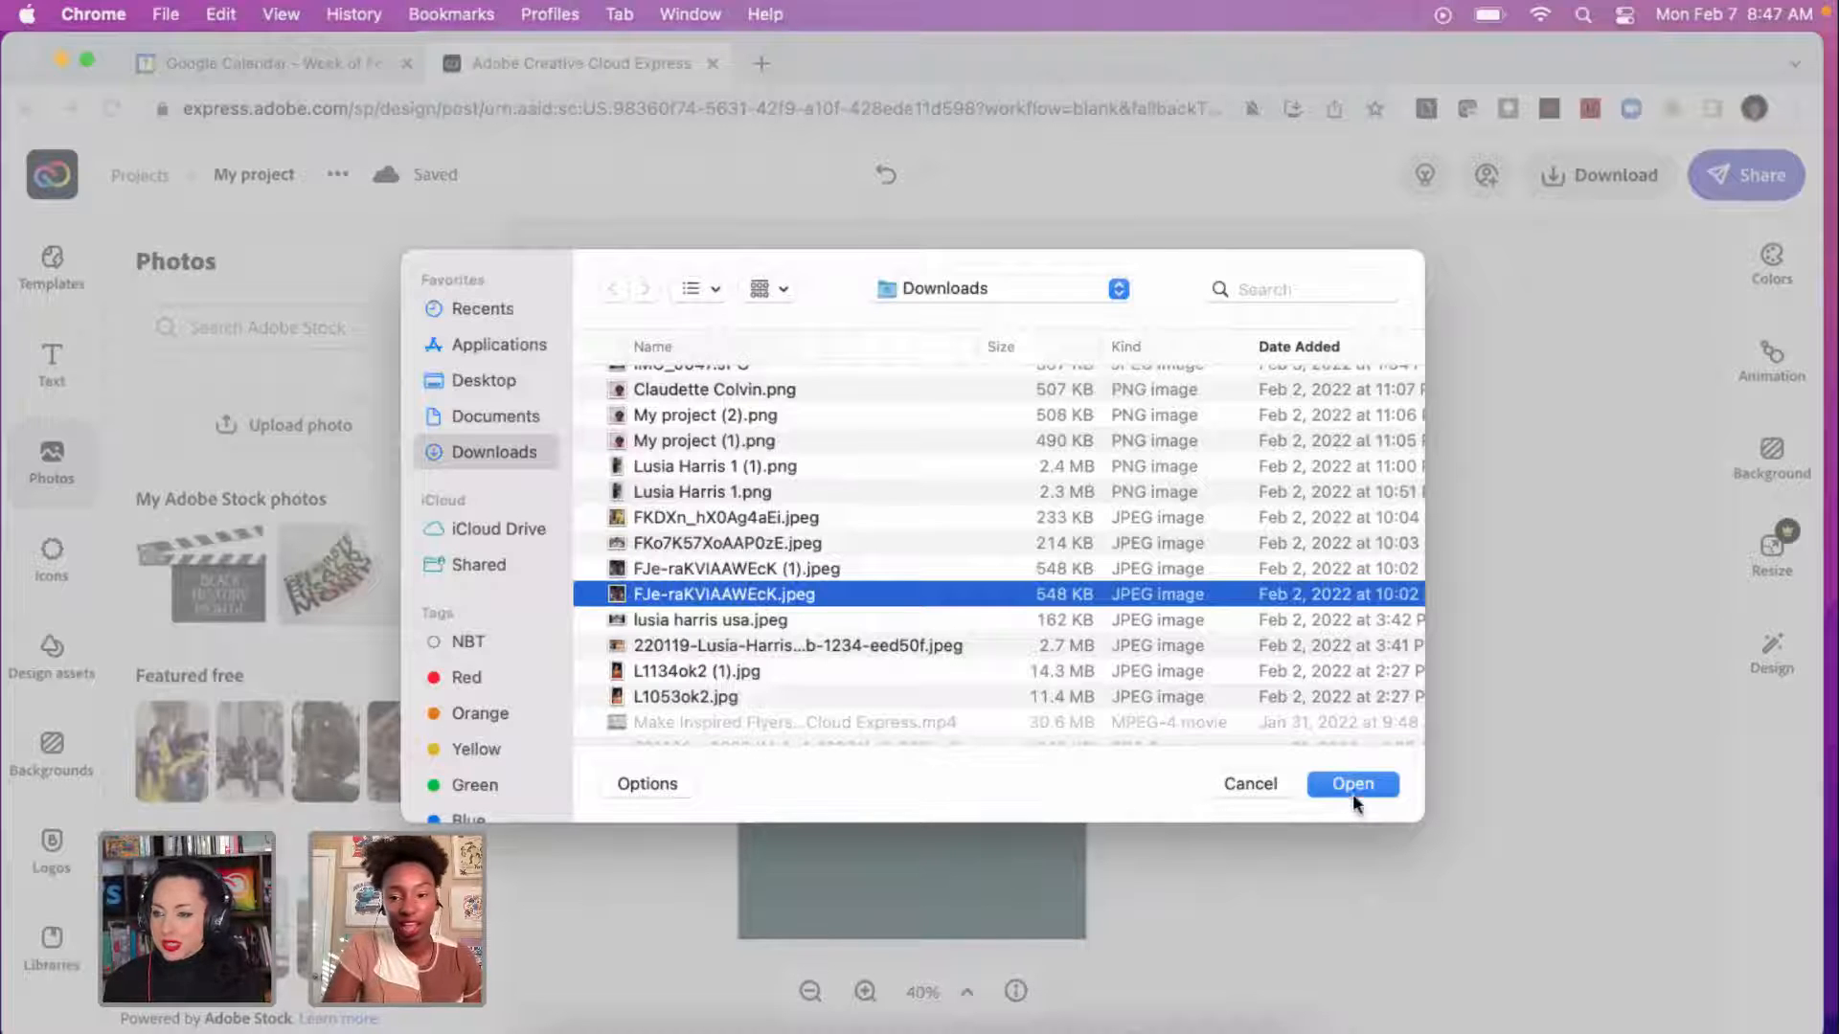
click(1353, 785)
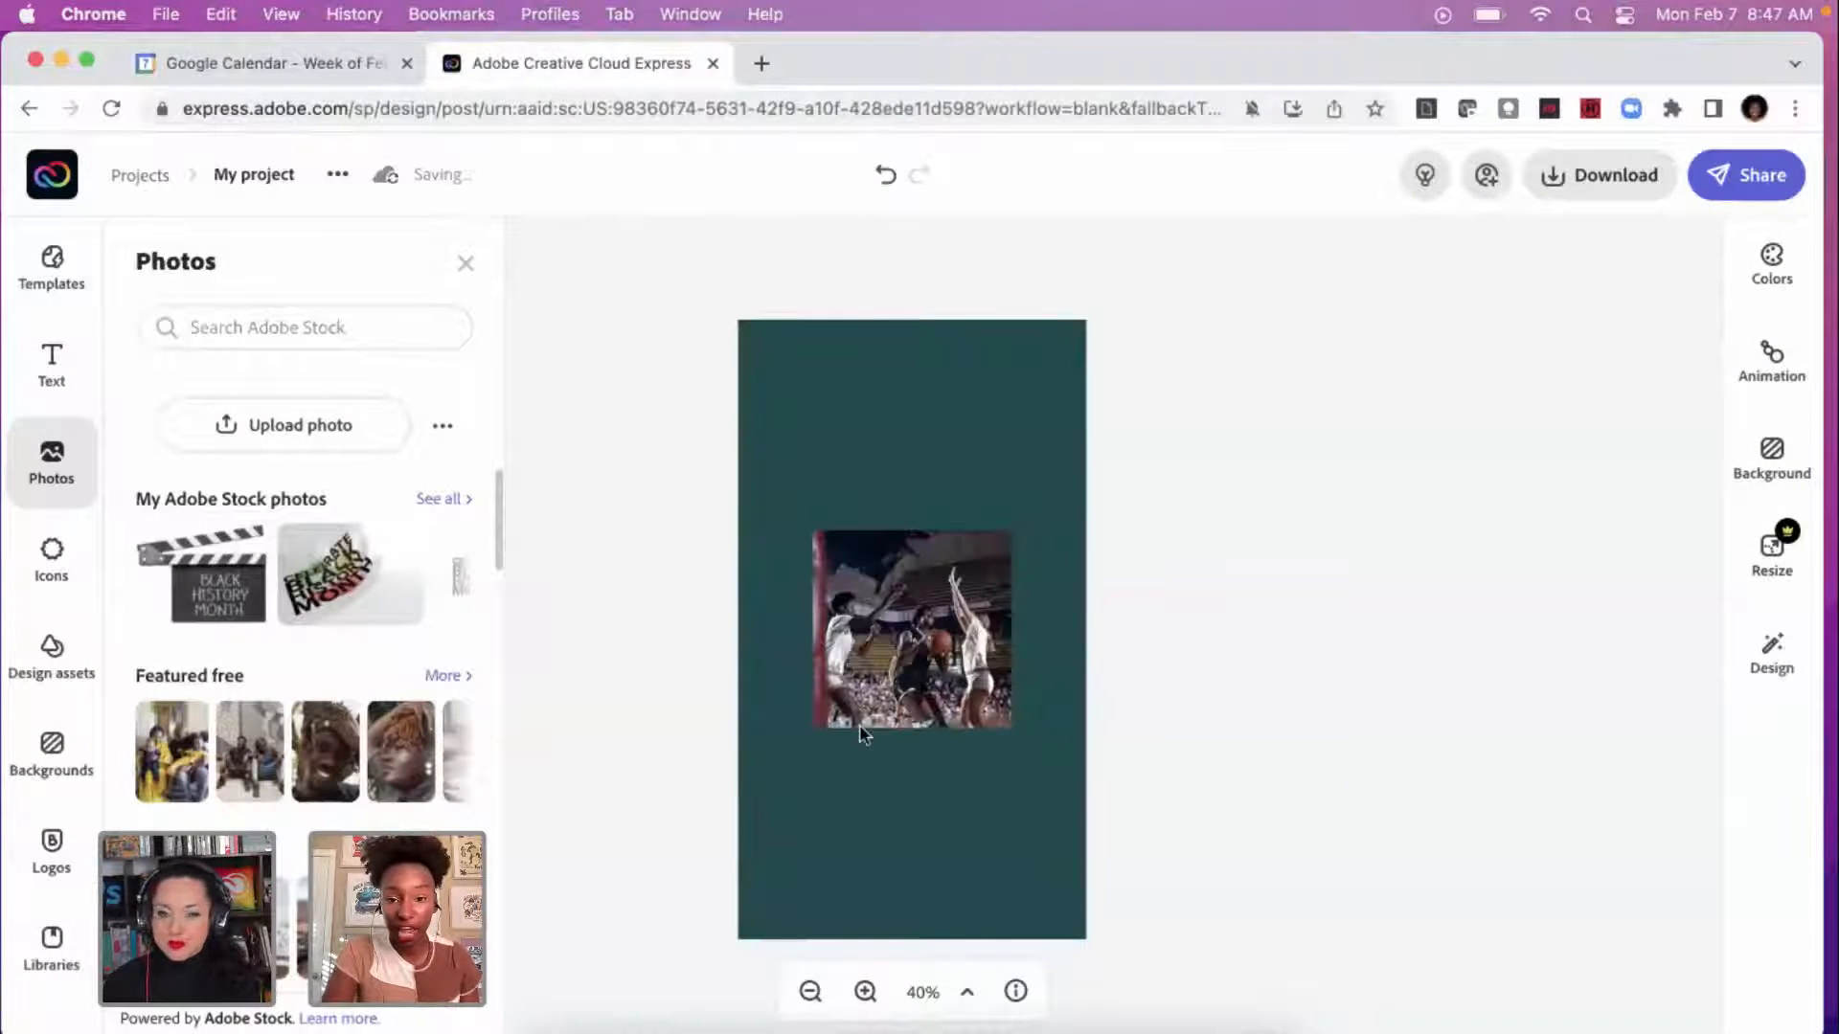
Step: Enlarge the uploaded basketball photo until it spans beyond the story's width, with the player holding the ball centred
click(864, 676)
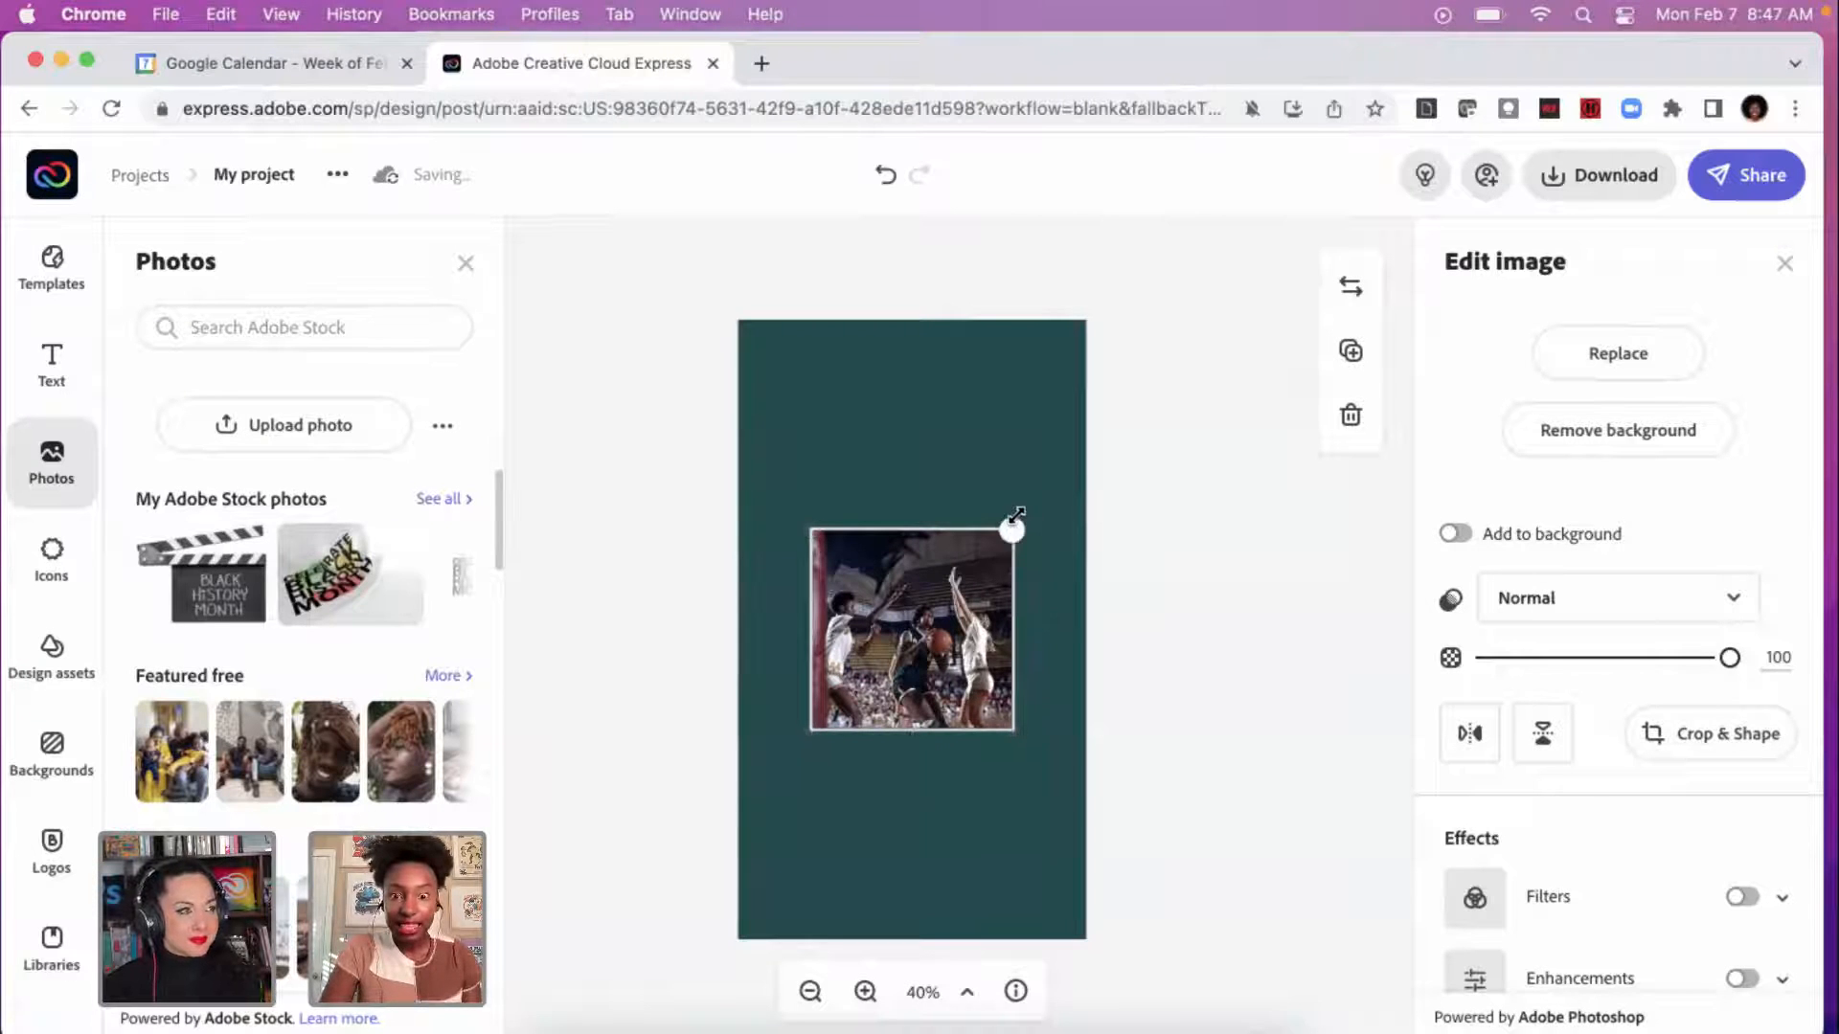
drag(1013, 530, 1078, 356)
drag(939, 526, 867, 543)
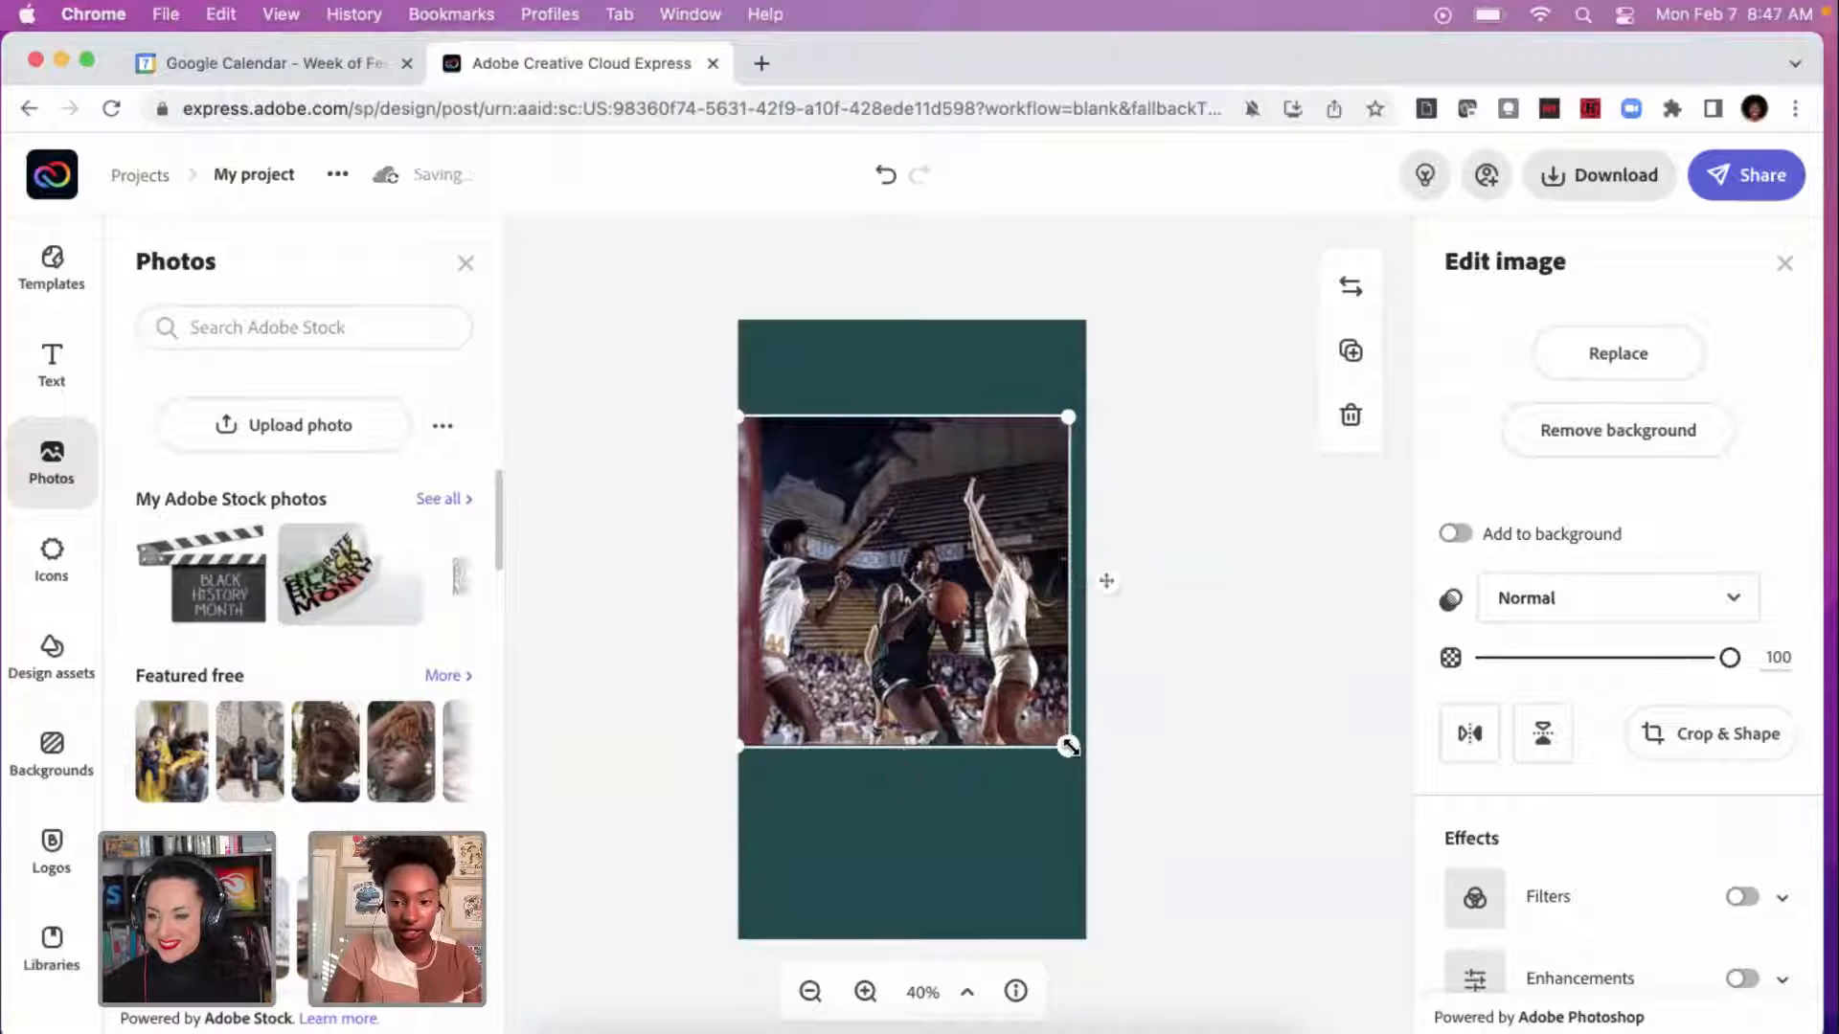
drag(1067, 744, 1111, 902)
drag(1057, 649, 997, 647)
drag(1107, 426, 1169, 374)
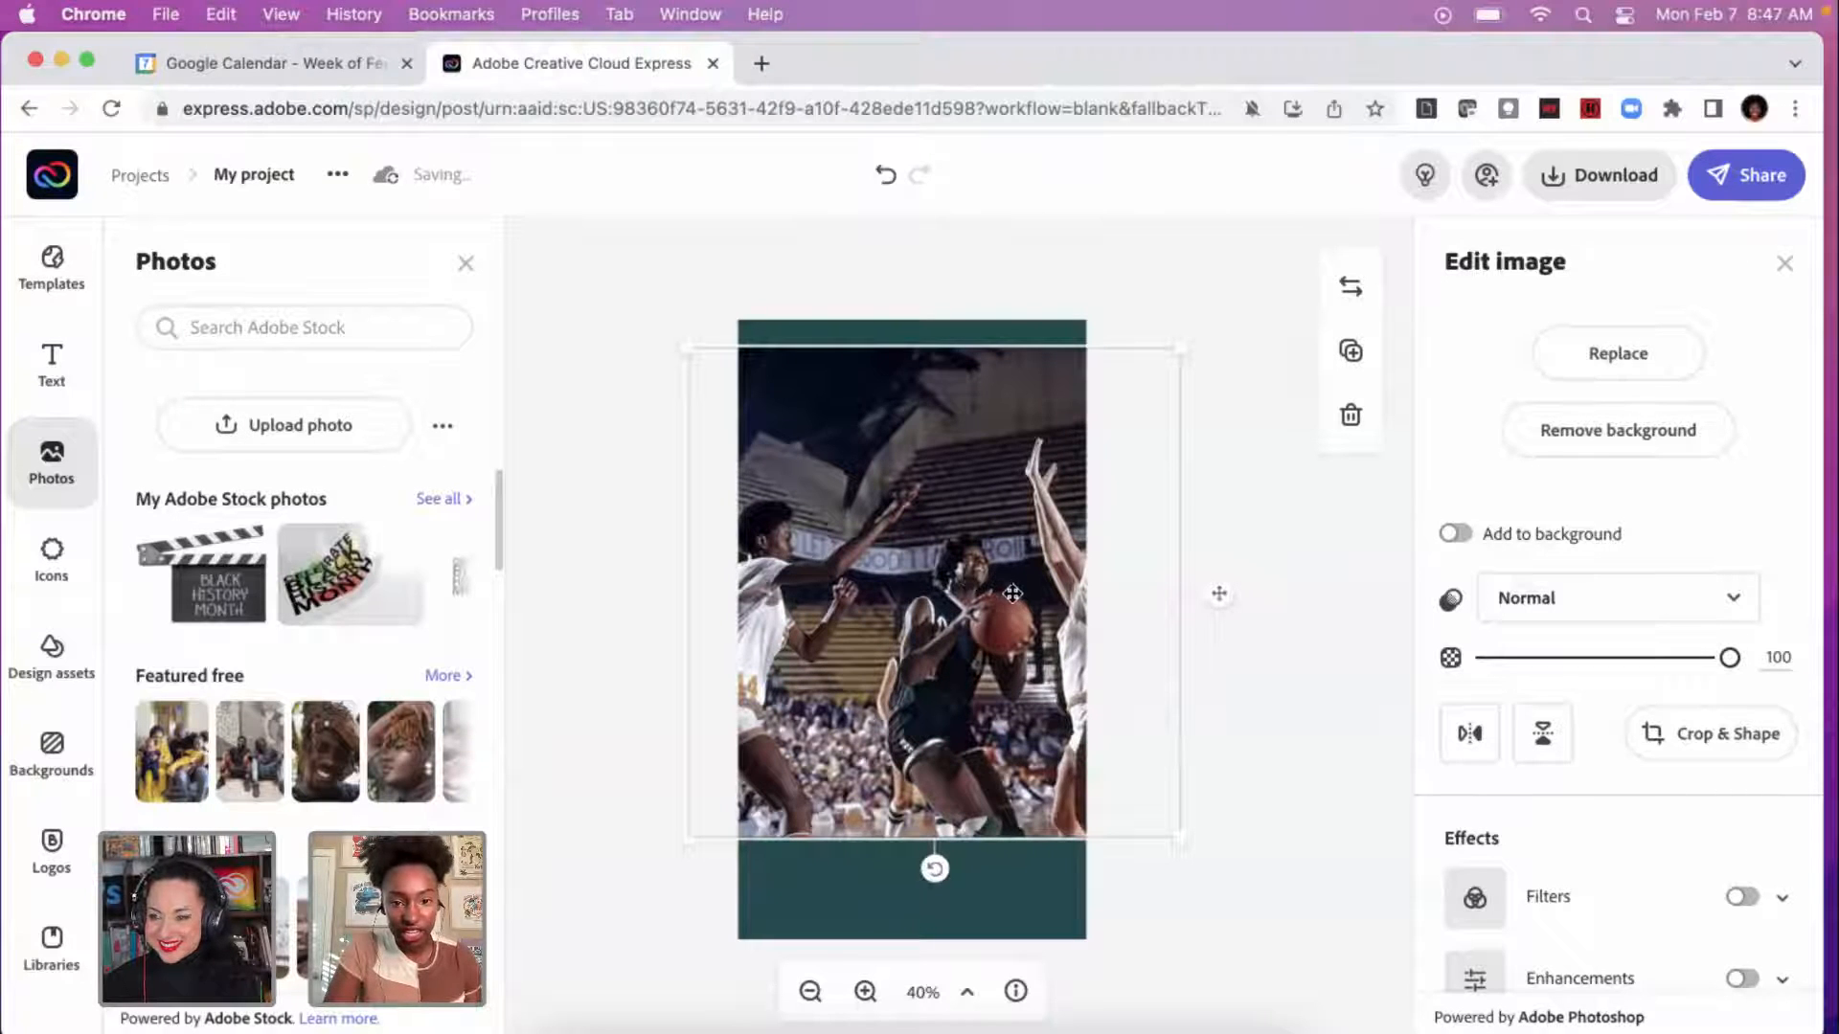
drag(1009, 599, 967, 639)
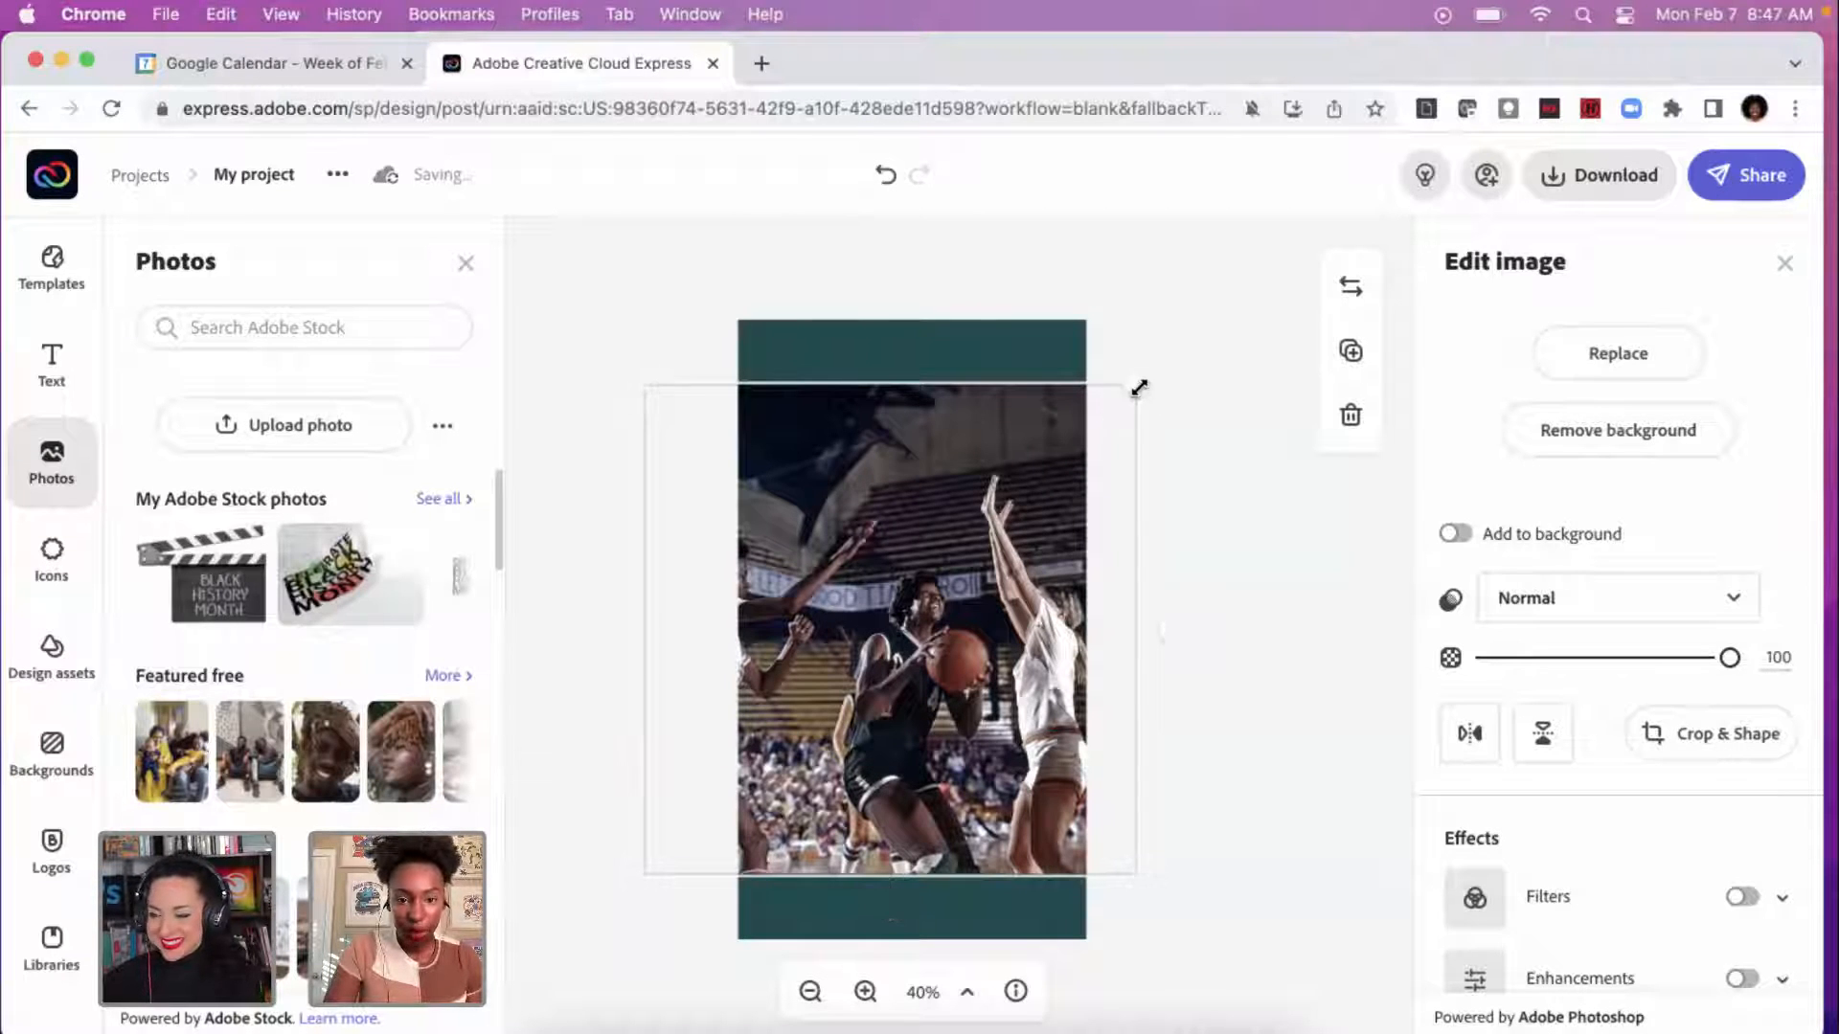
drag(1138, 388, 1206, 329)
mouse_move(965, 500)
mouse_down()
mouse_move(953, 544)
mouse_move(958, 512)
mouse_up()
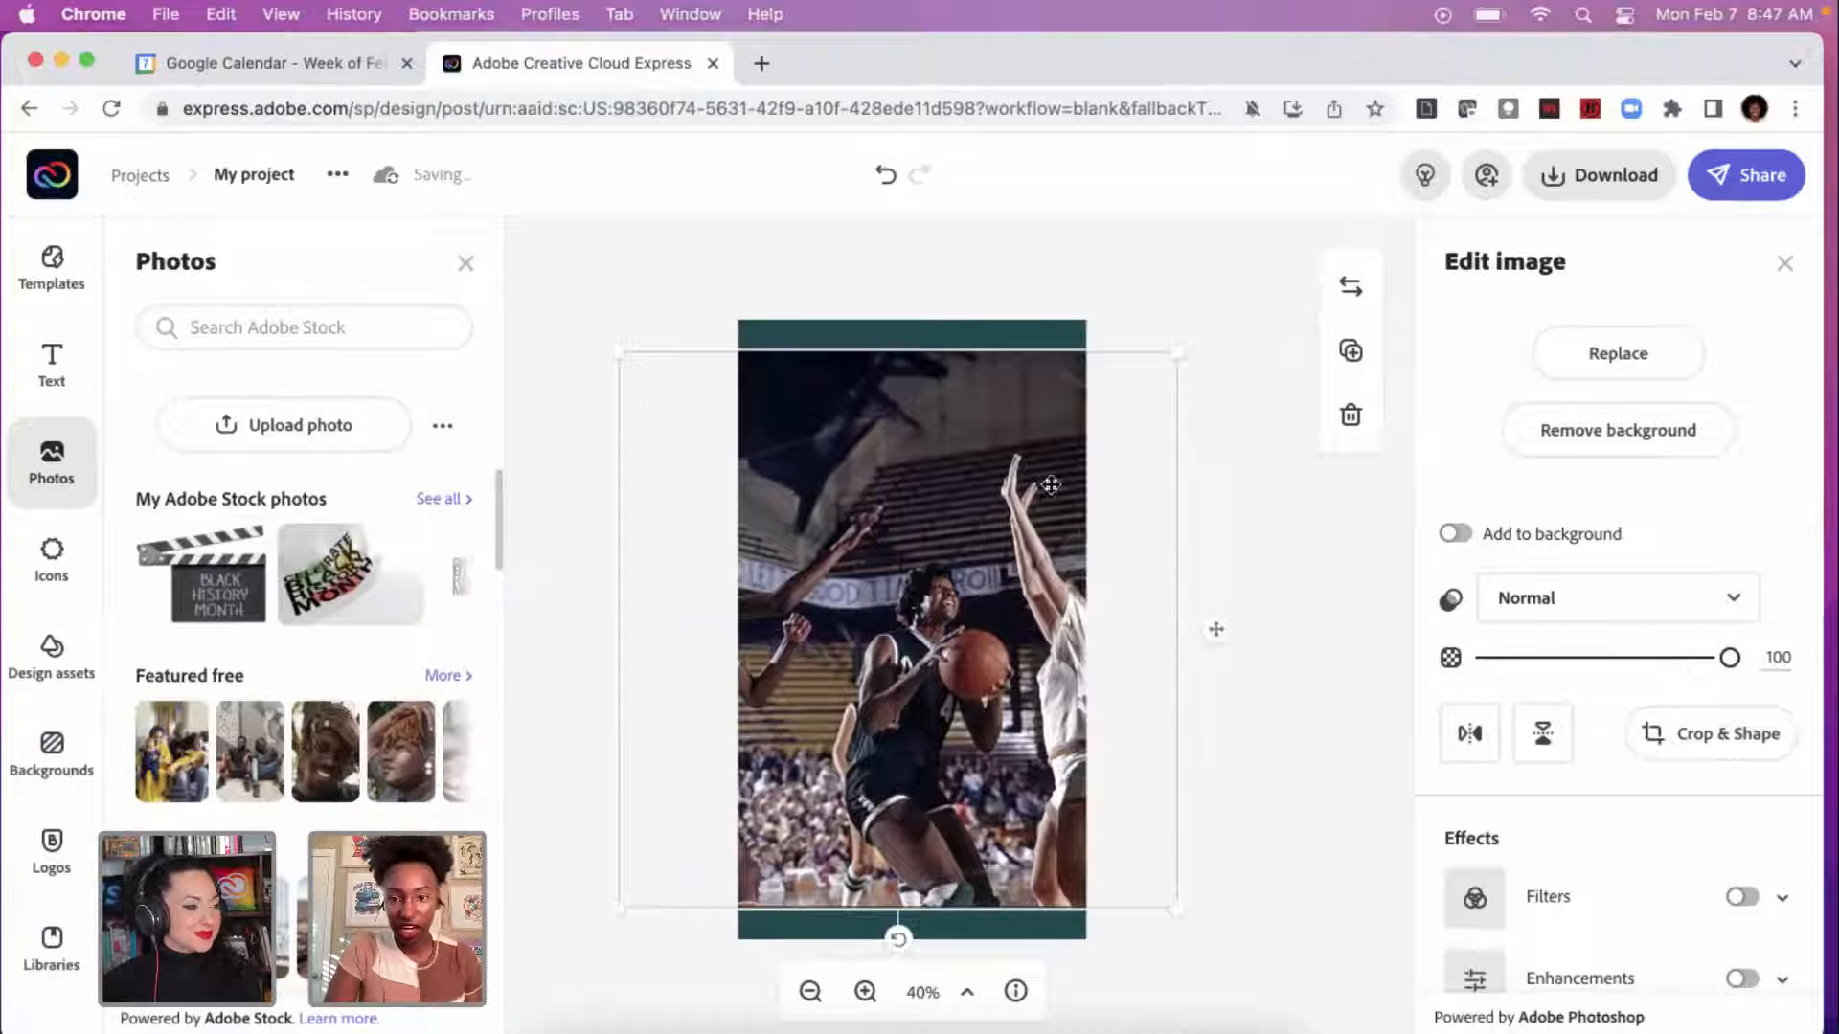
Step: Remove the photo's background and erase the surrounding players from the cutout with a size 47 brush, keeping the ball holder
click(1533, 448)
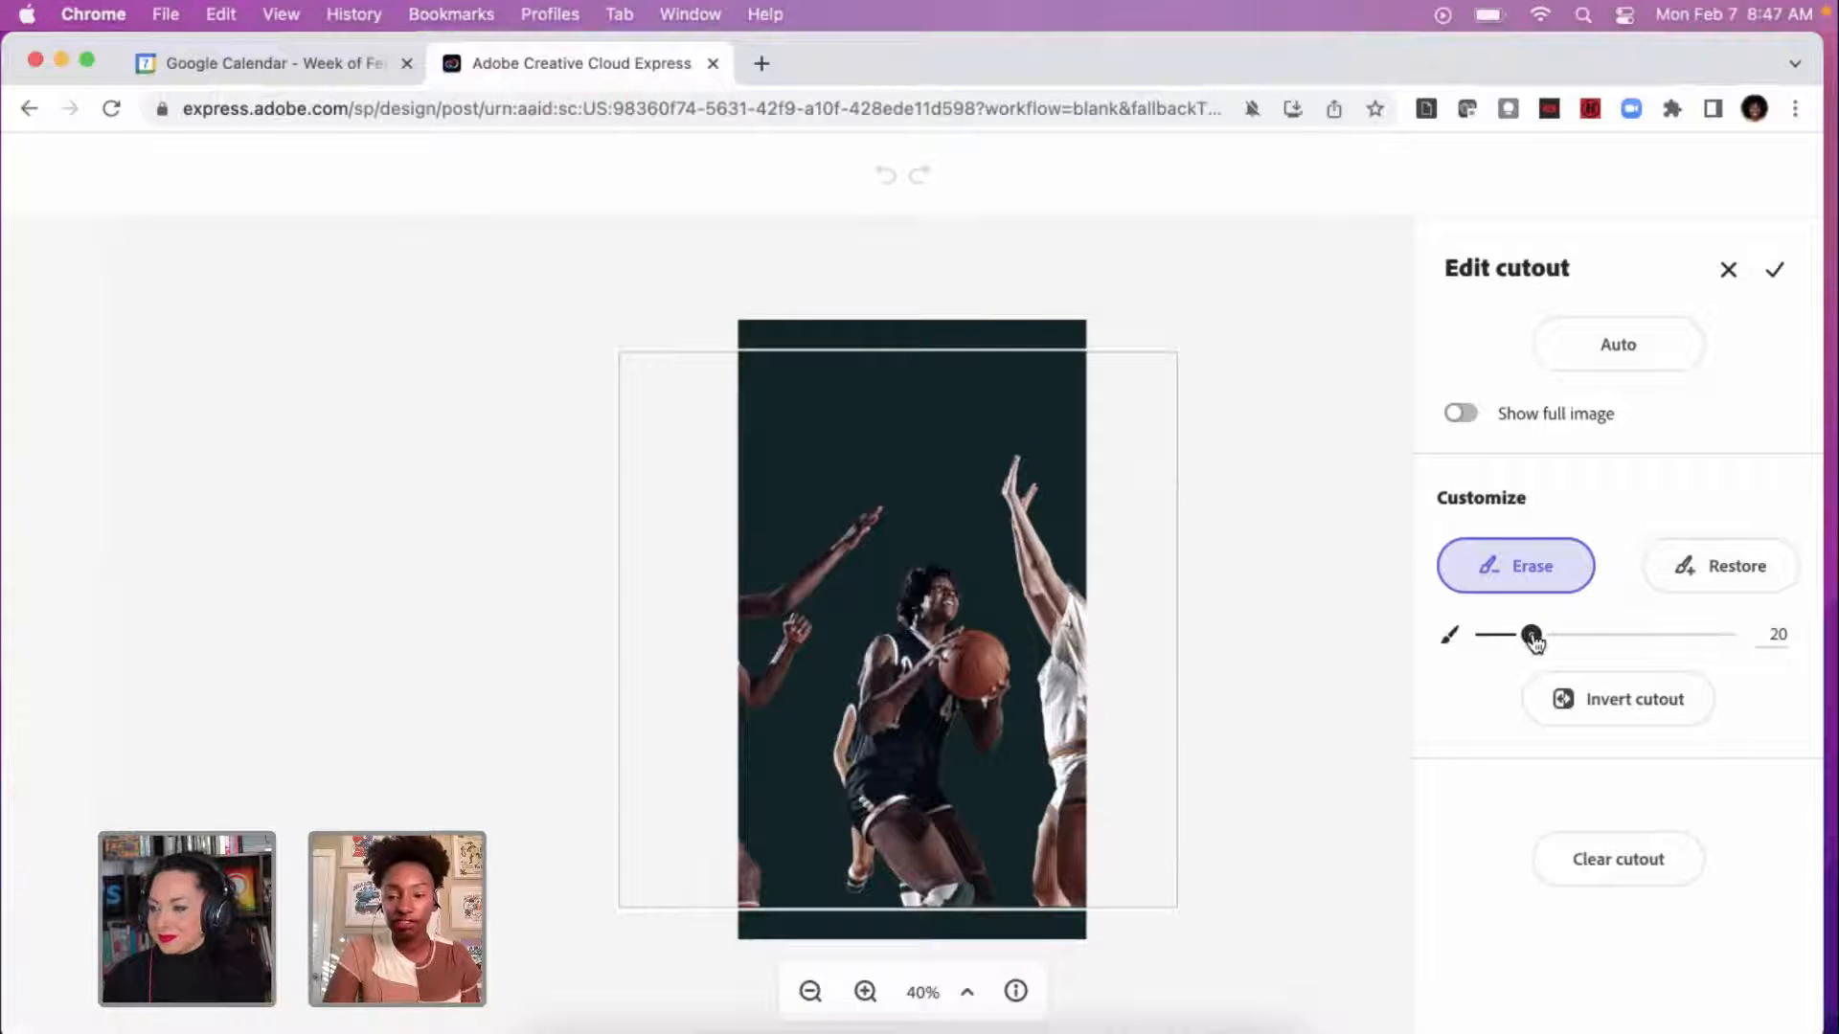
drag(1533, 640, 1596, 642)
mouse_move(911, 476)
mouse_down()
mouse_move(740, 621)
mouse_move(745, 687)
mouse_move(763, 694)
mouse_move(794, 613)
mouse_move(764, 778)
mouse_up()
mouse_move(763, 767)
mouse_down()
mouse_move(751, 923)
mouse_move(736, 852)
mouse_up()
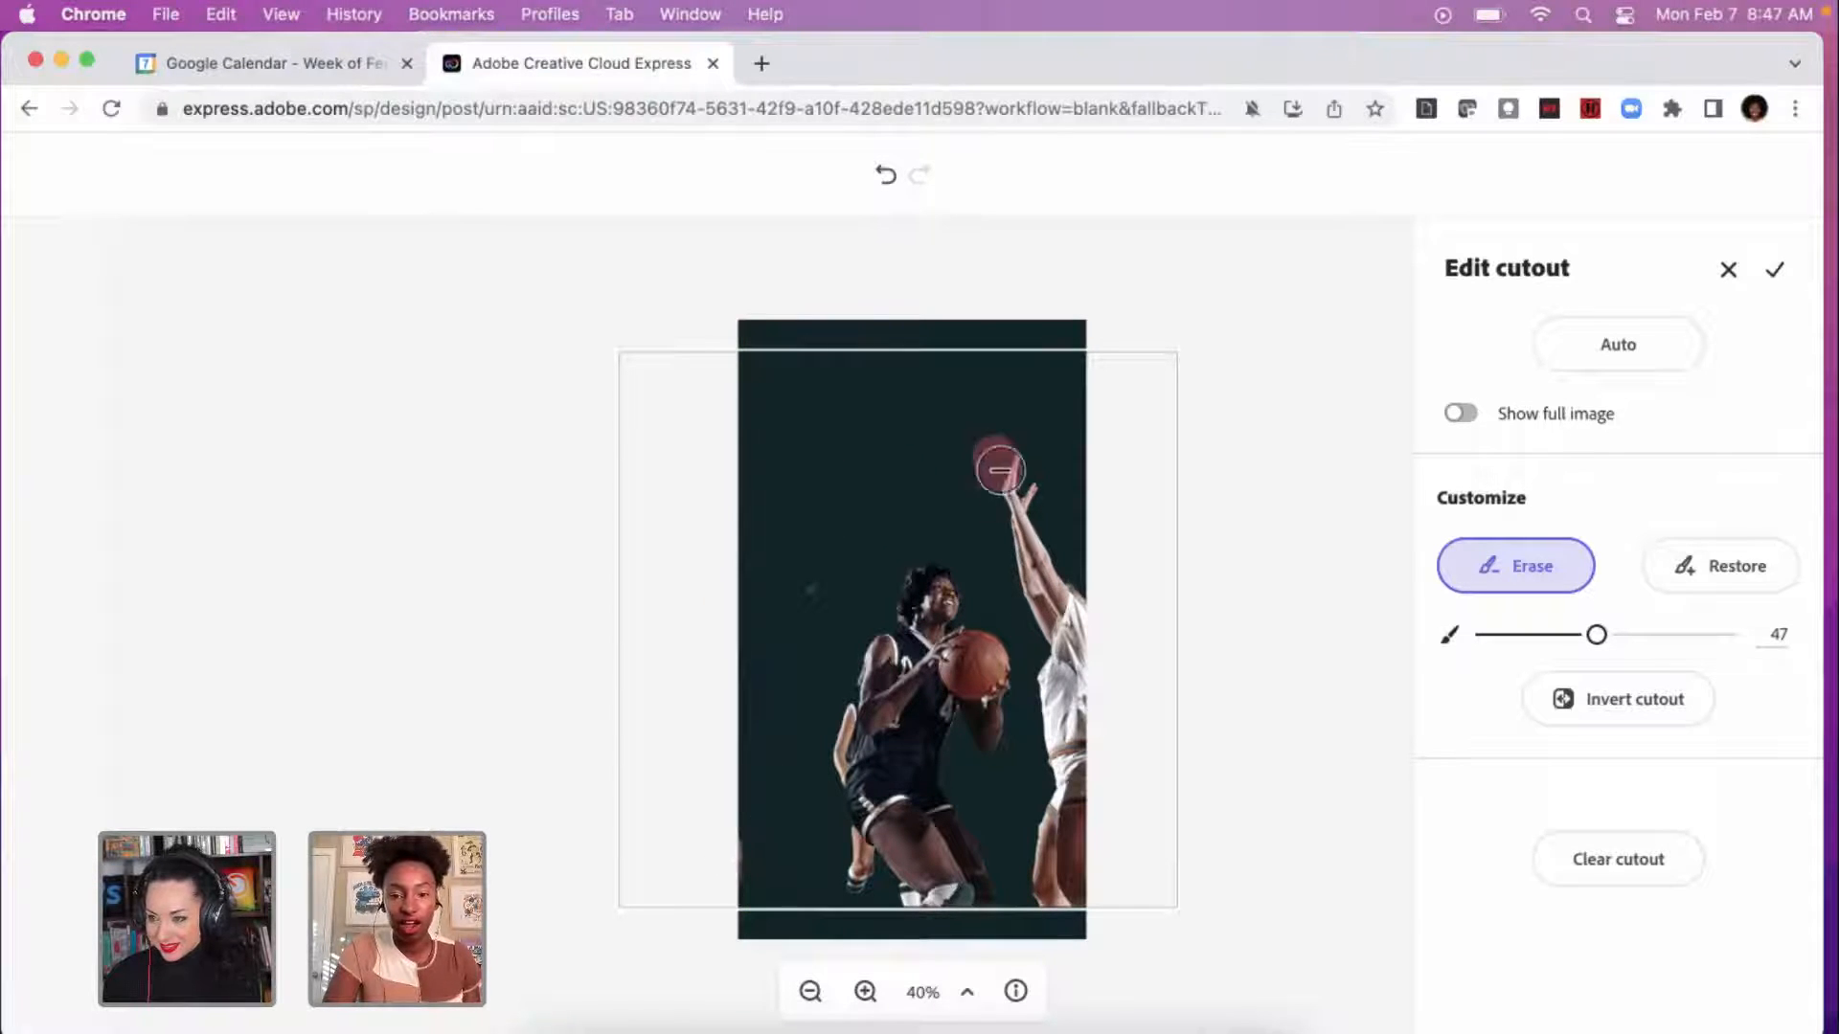
mouse_move(996, 450)
mouse_down()
mouse_move(1062, 643)
mouse_move(1063, 728)
mouse_up()
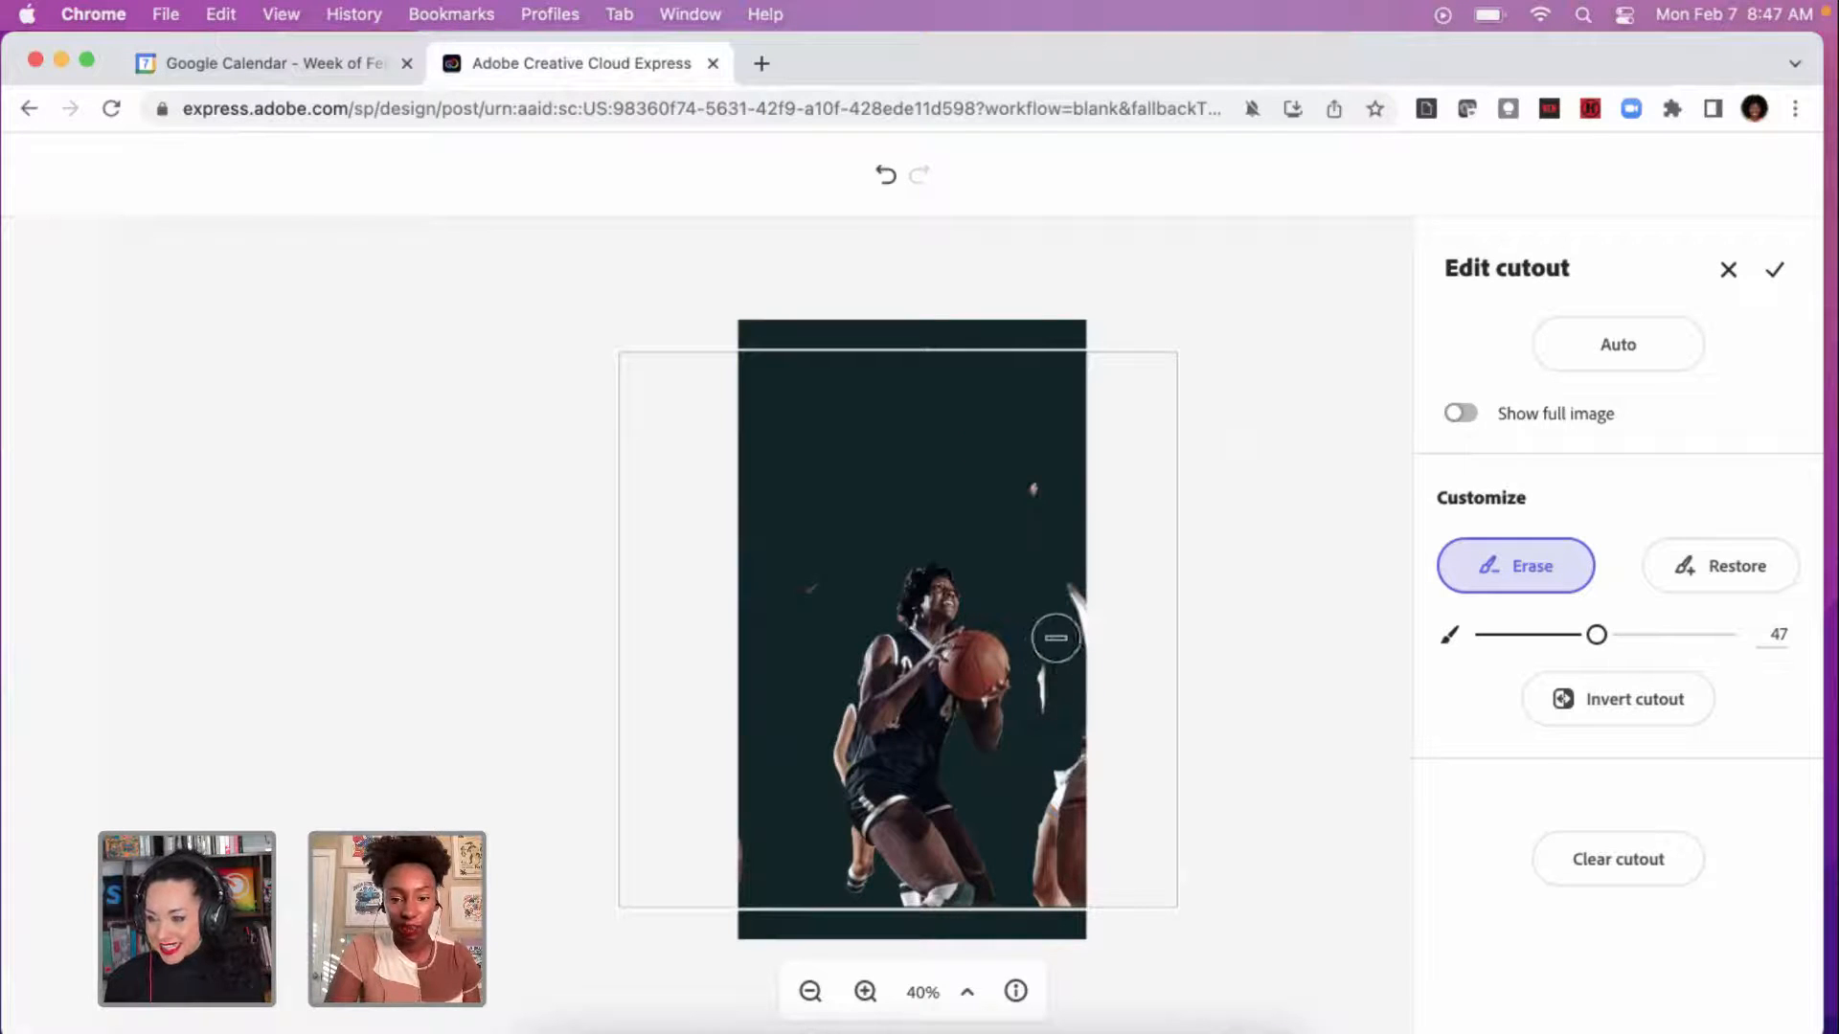
mouse_move(1055, 636)
mouse_down()
mouse_move(1071, 795)
mouse_move(1063, 780)
mouse_up()
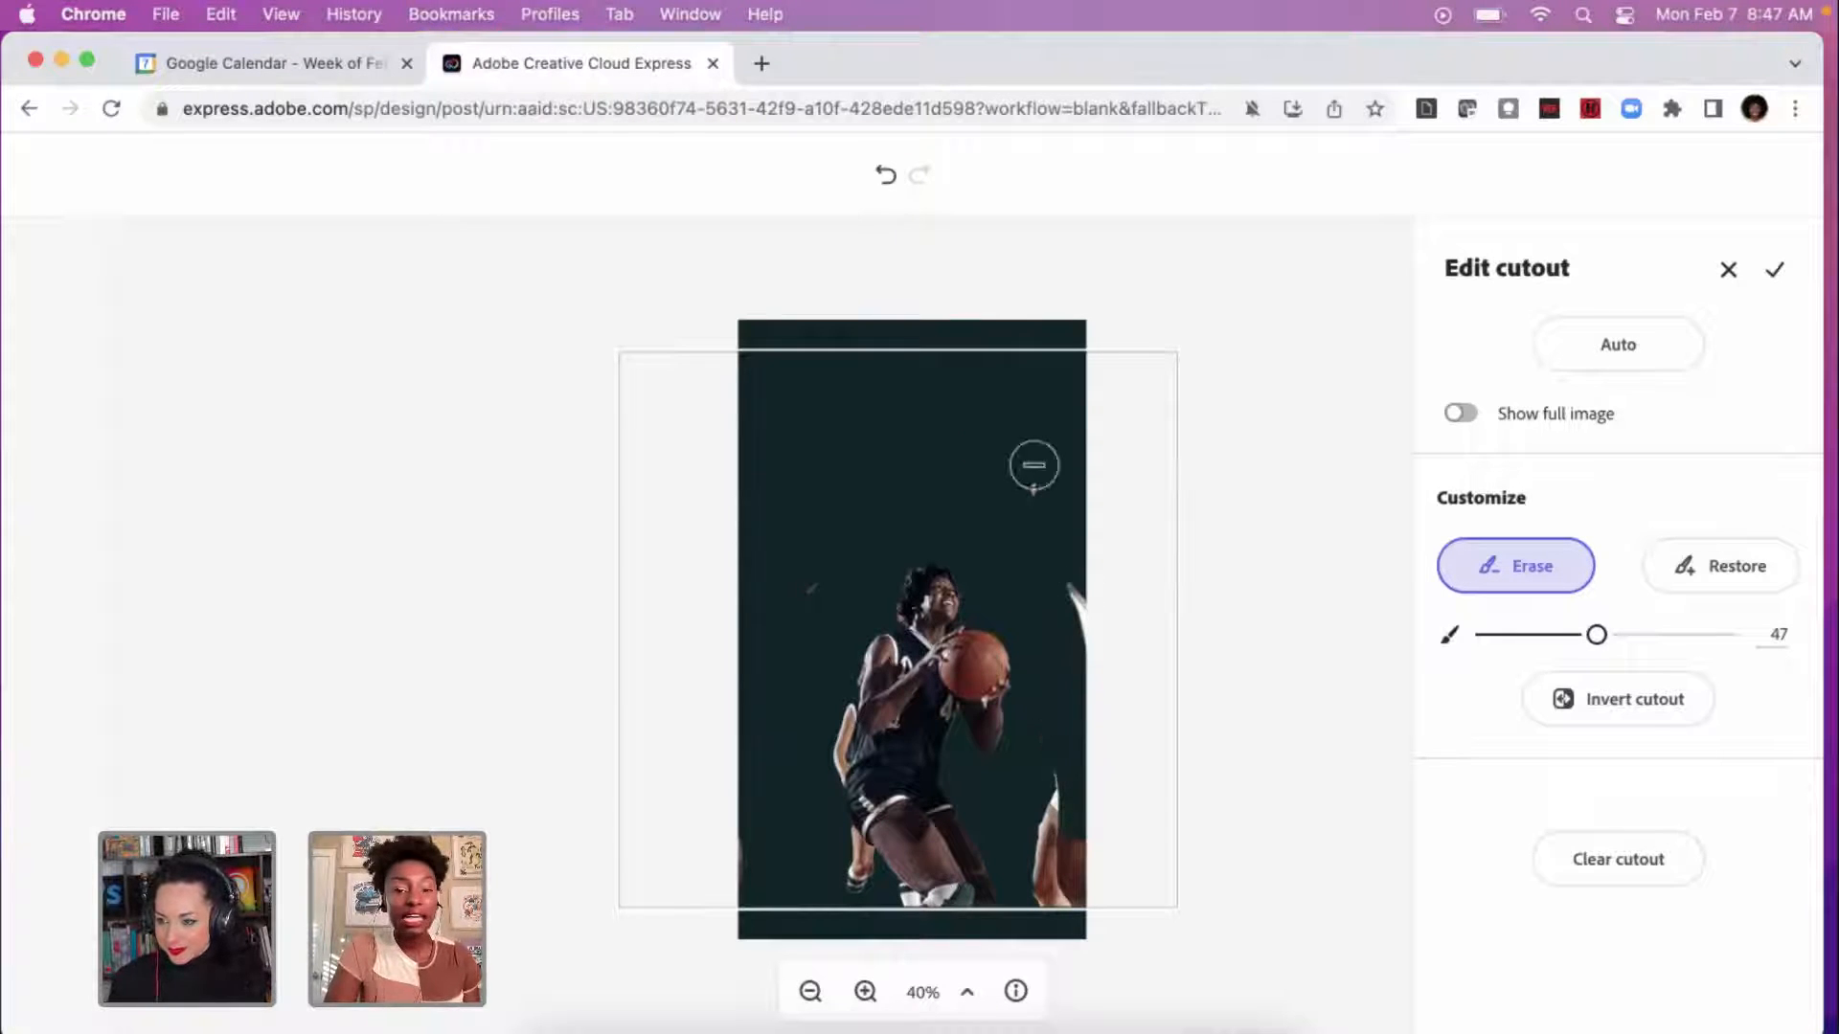
mouse_move(1017, 449)
mouse_down()
mouse_move(1078, 650)
mouse_move(1080, 629)
mouse_move(1023, 508)
mouse_move(1031, 481)
mouse_move(1069, 862)
mouse_move(1049, 905)
mouse_move(1065, 817)
mouse_move(1037, 784)
mouse_move(1046, 853)
mouse_move(997, 911)
mouse_up()
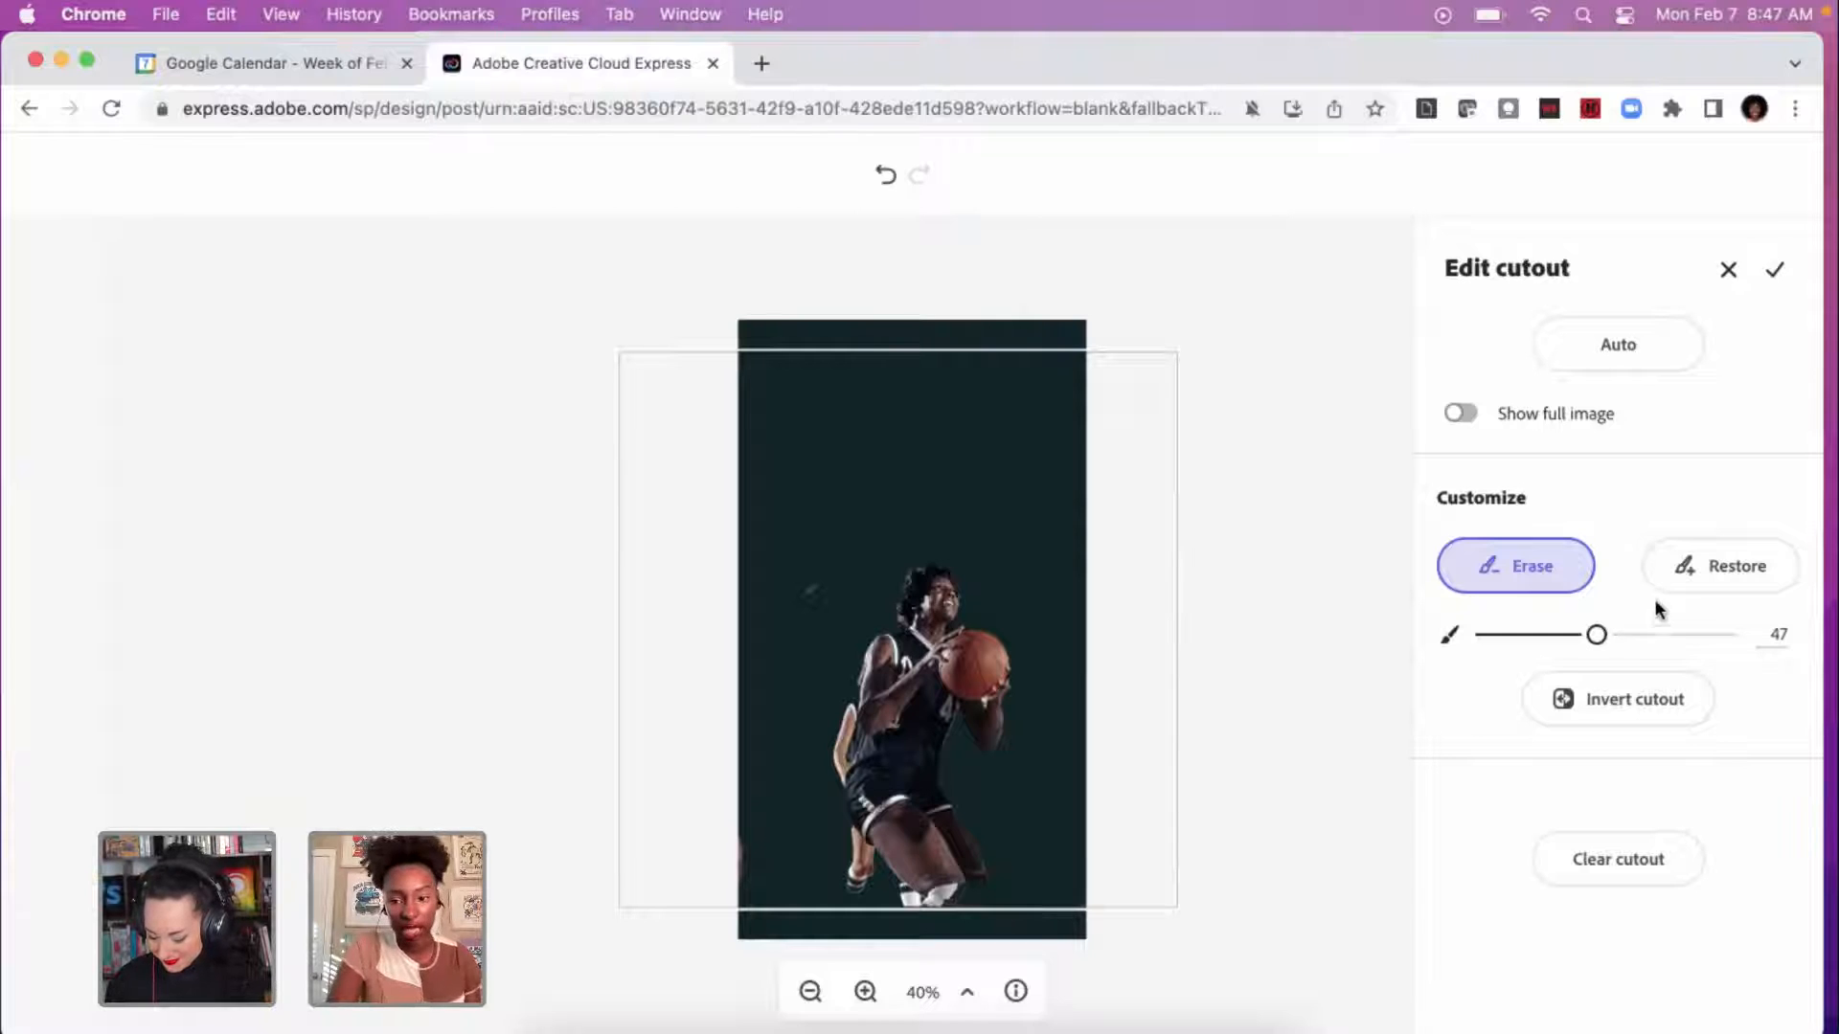
Step: Restore the missing parts of the player's lower leg with a size 34 brush and apply the cutout
click(1688, 570)
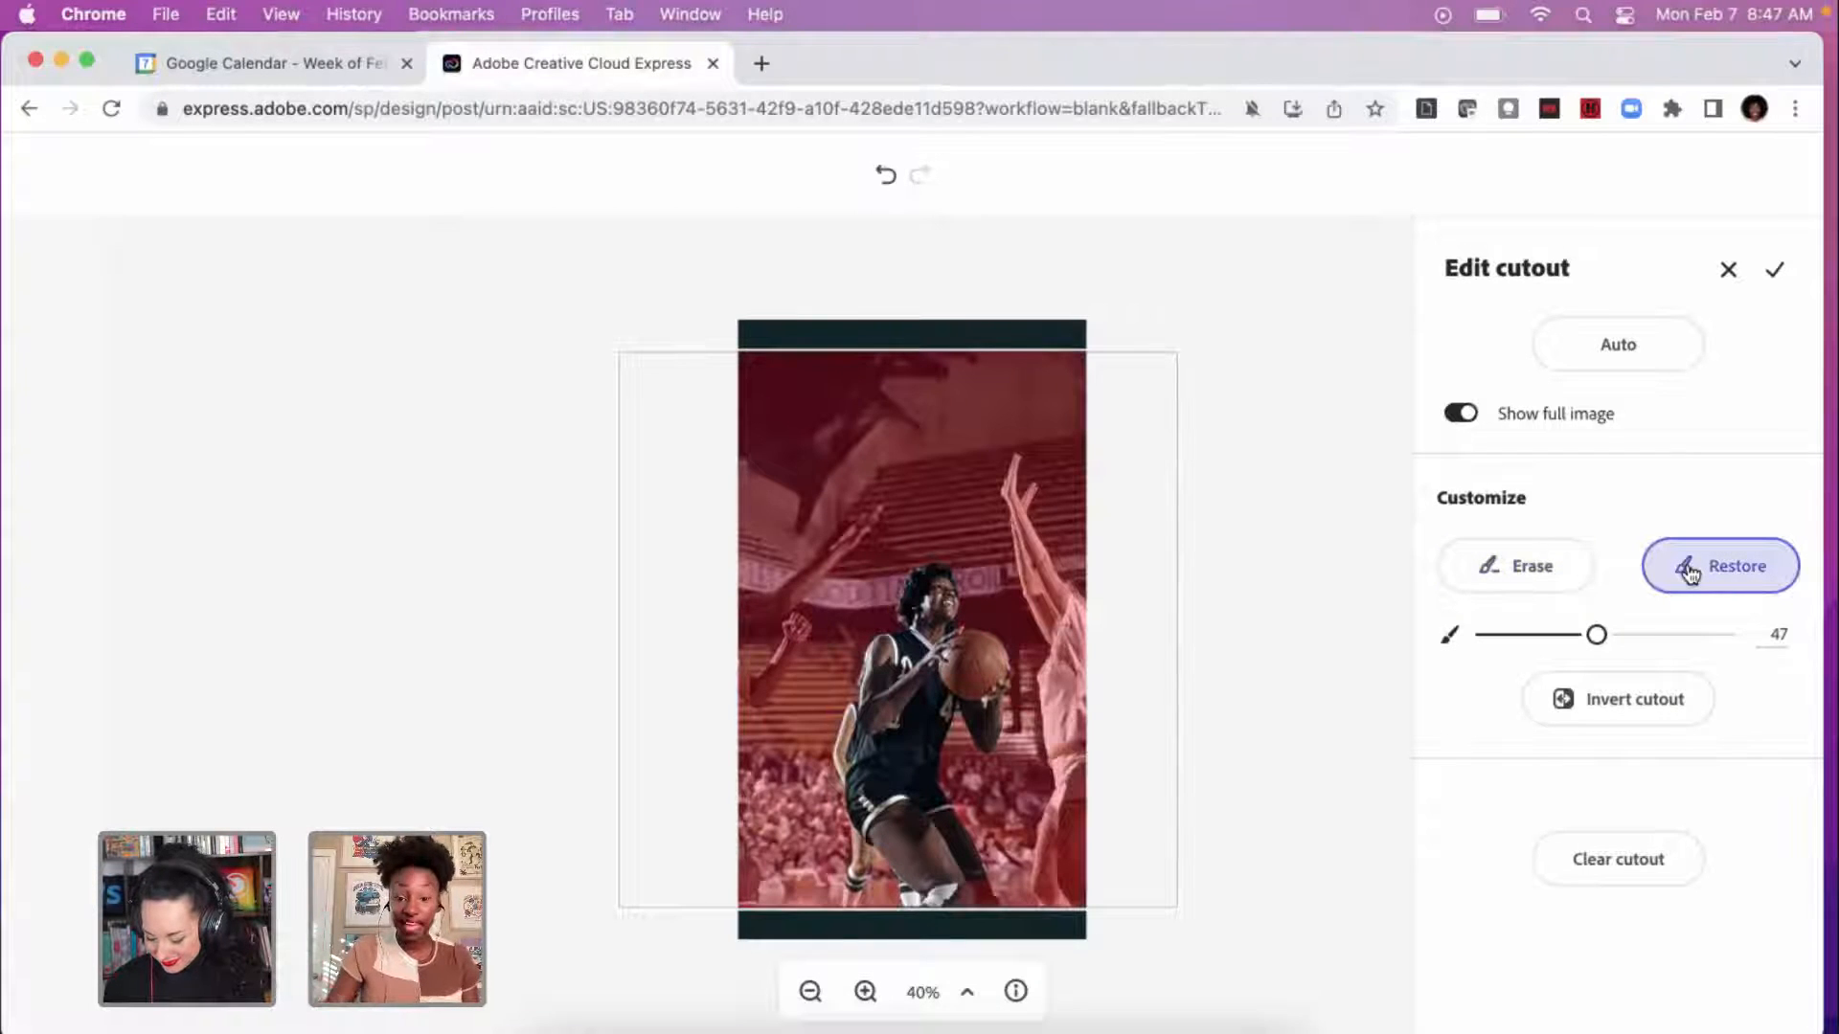
drag(1595, 635, 1567, 640)
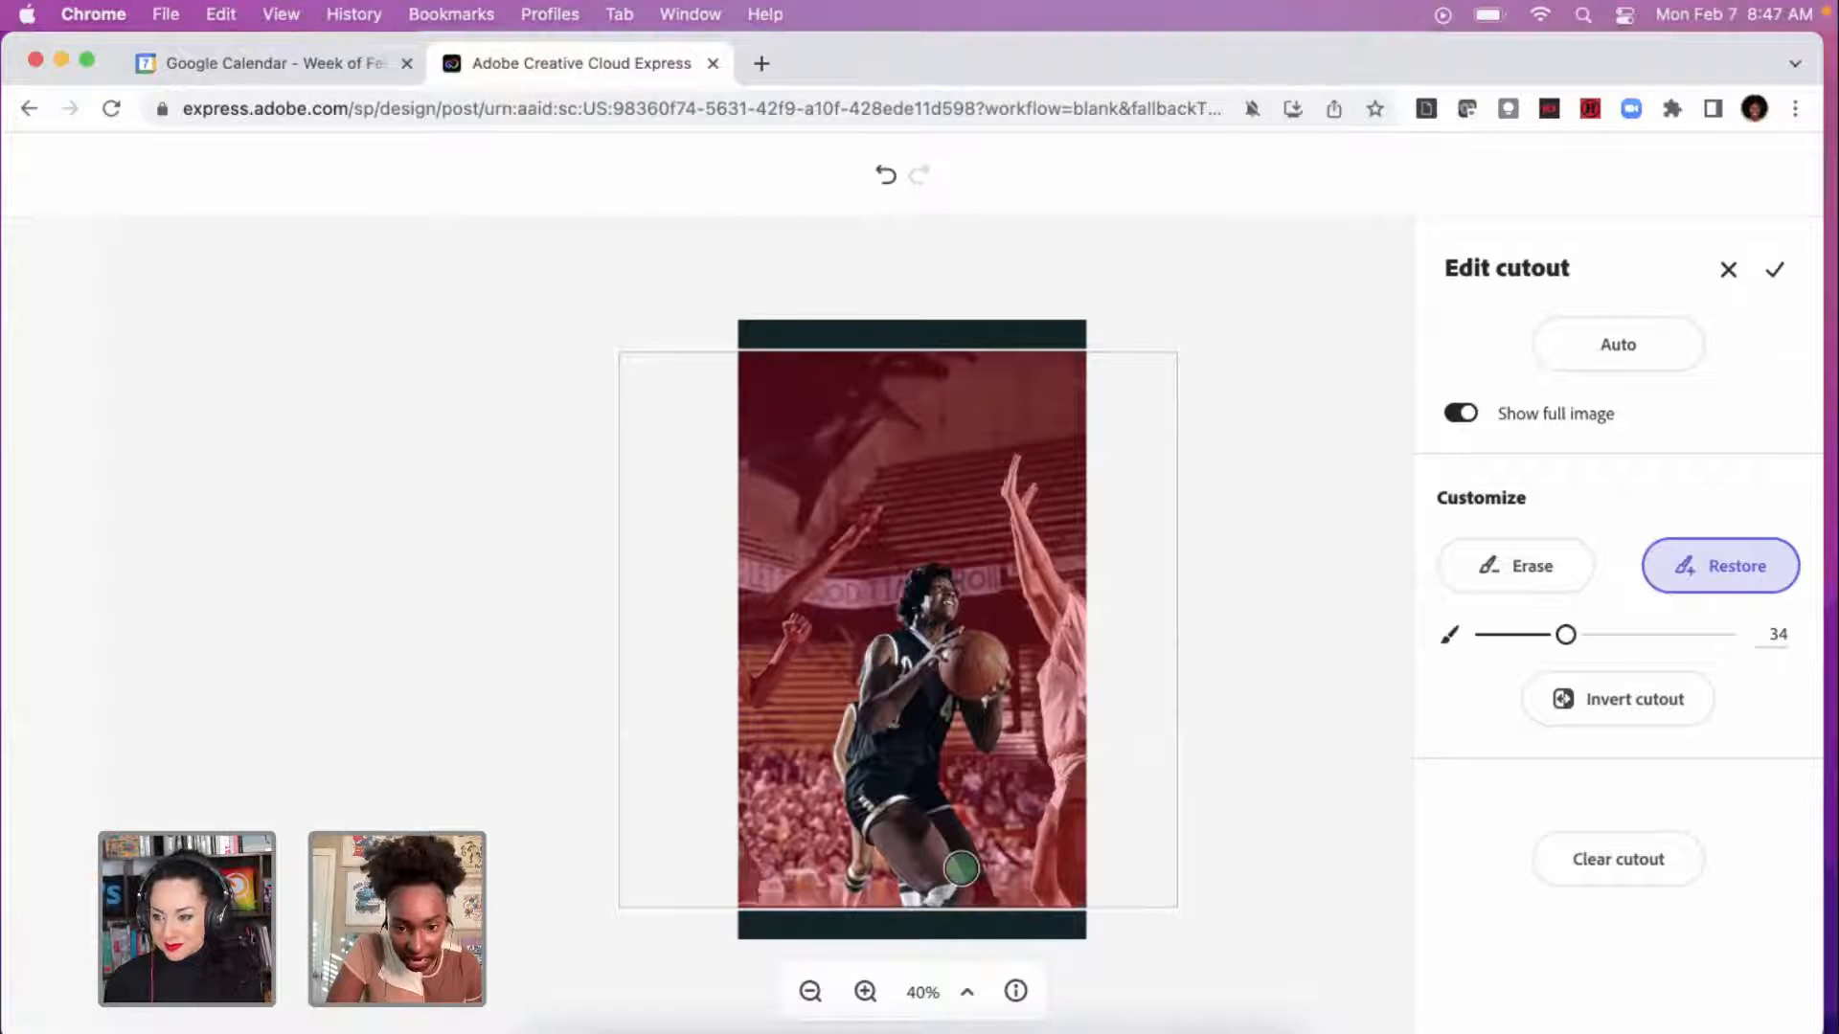
mouse_move(962, 869)
mouse_down()
mouse_move(974, 902)
mouse_move(945, 895)
mouse_up()
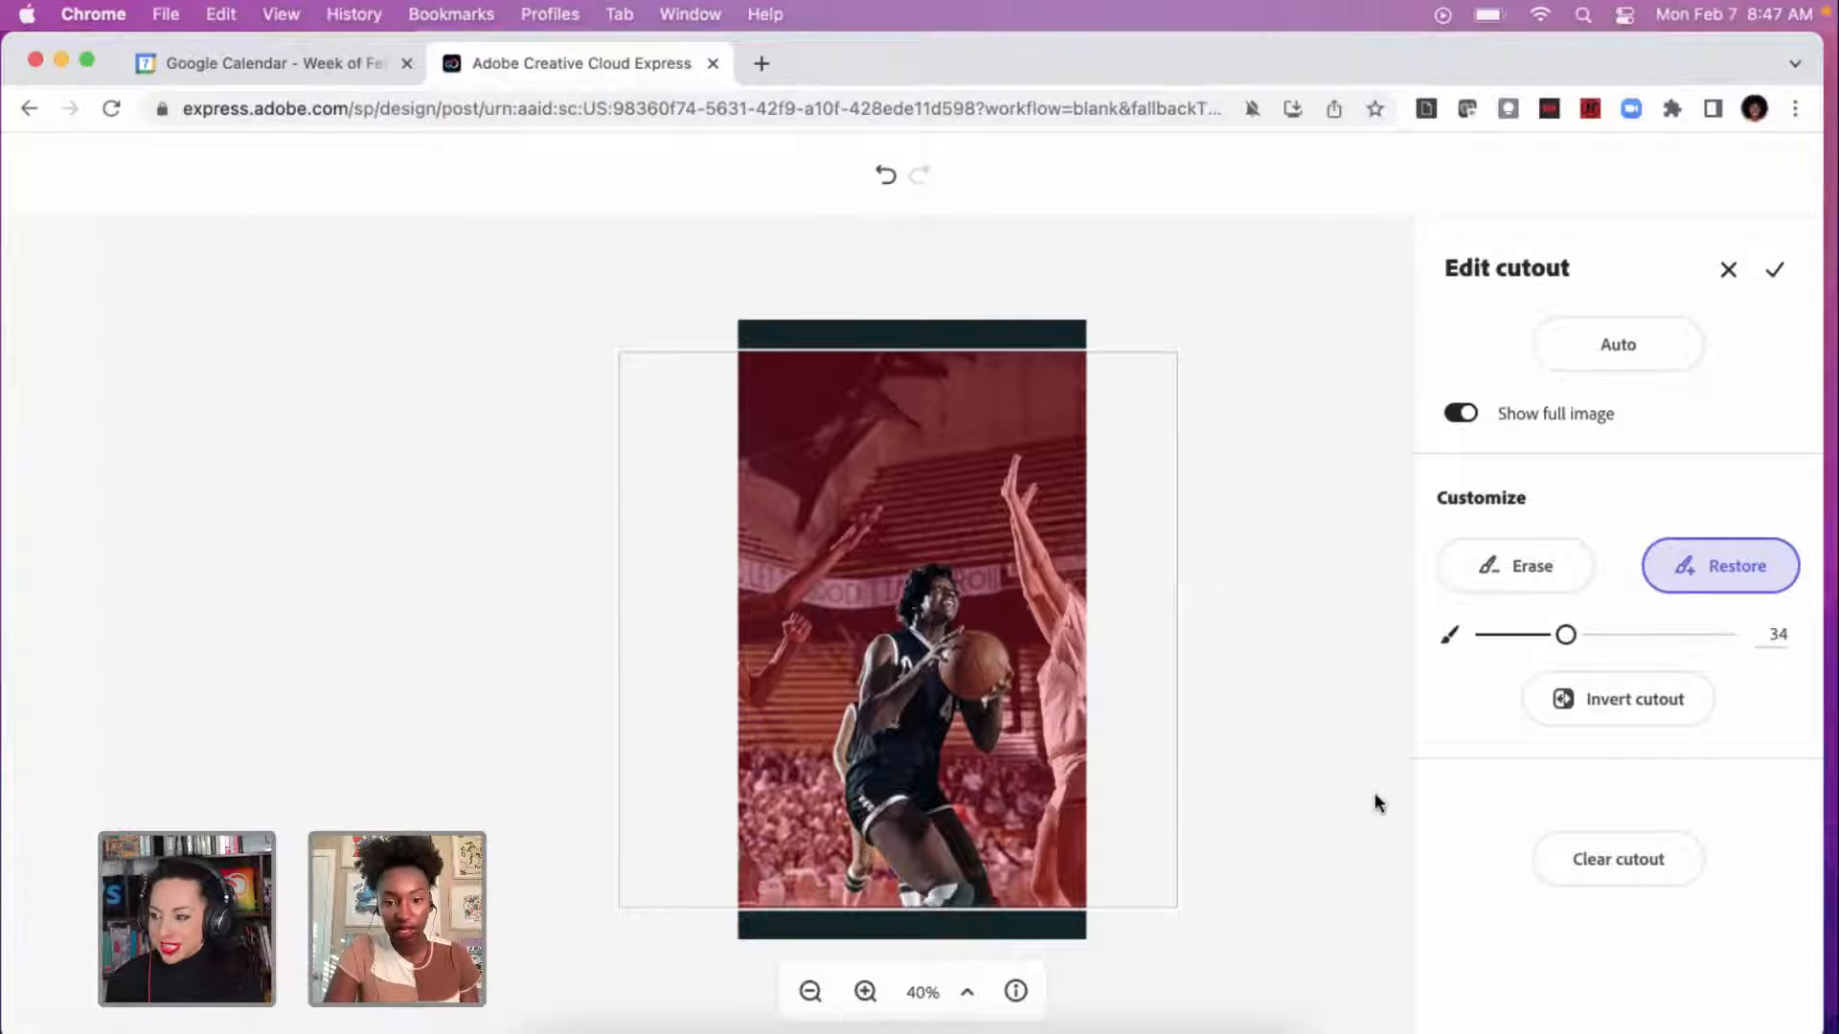
click(1767, 278)
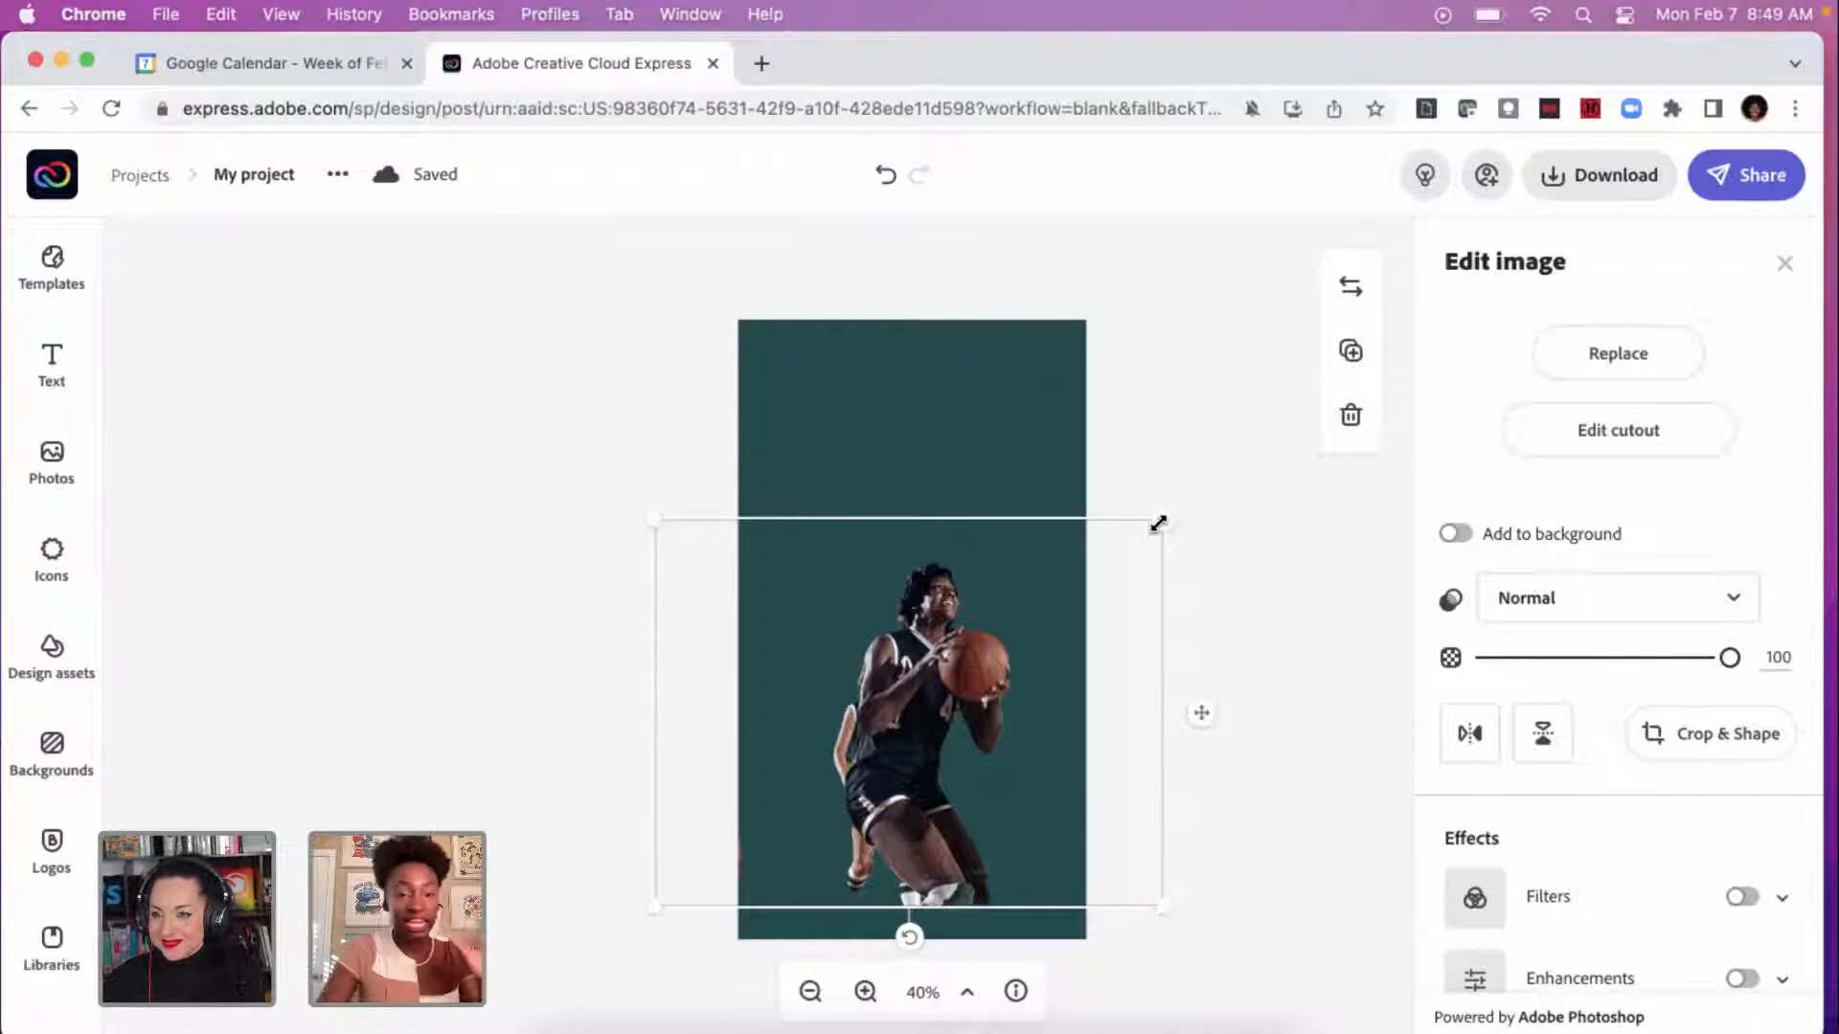
Step: Enlarge the player cutout to nearly the story's full height and position it against the story's left edge
drag(1158, 523, 1330, 387)
drag(1035, 635, 883, 670)
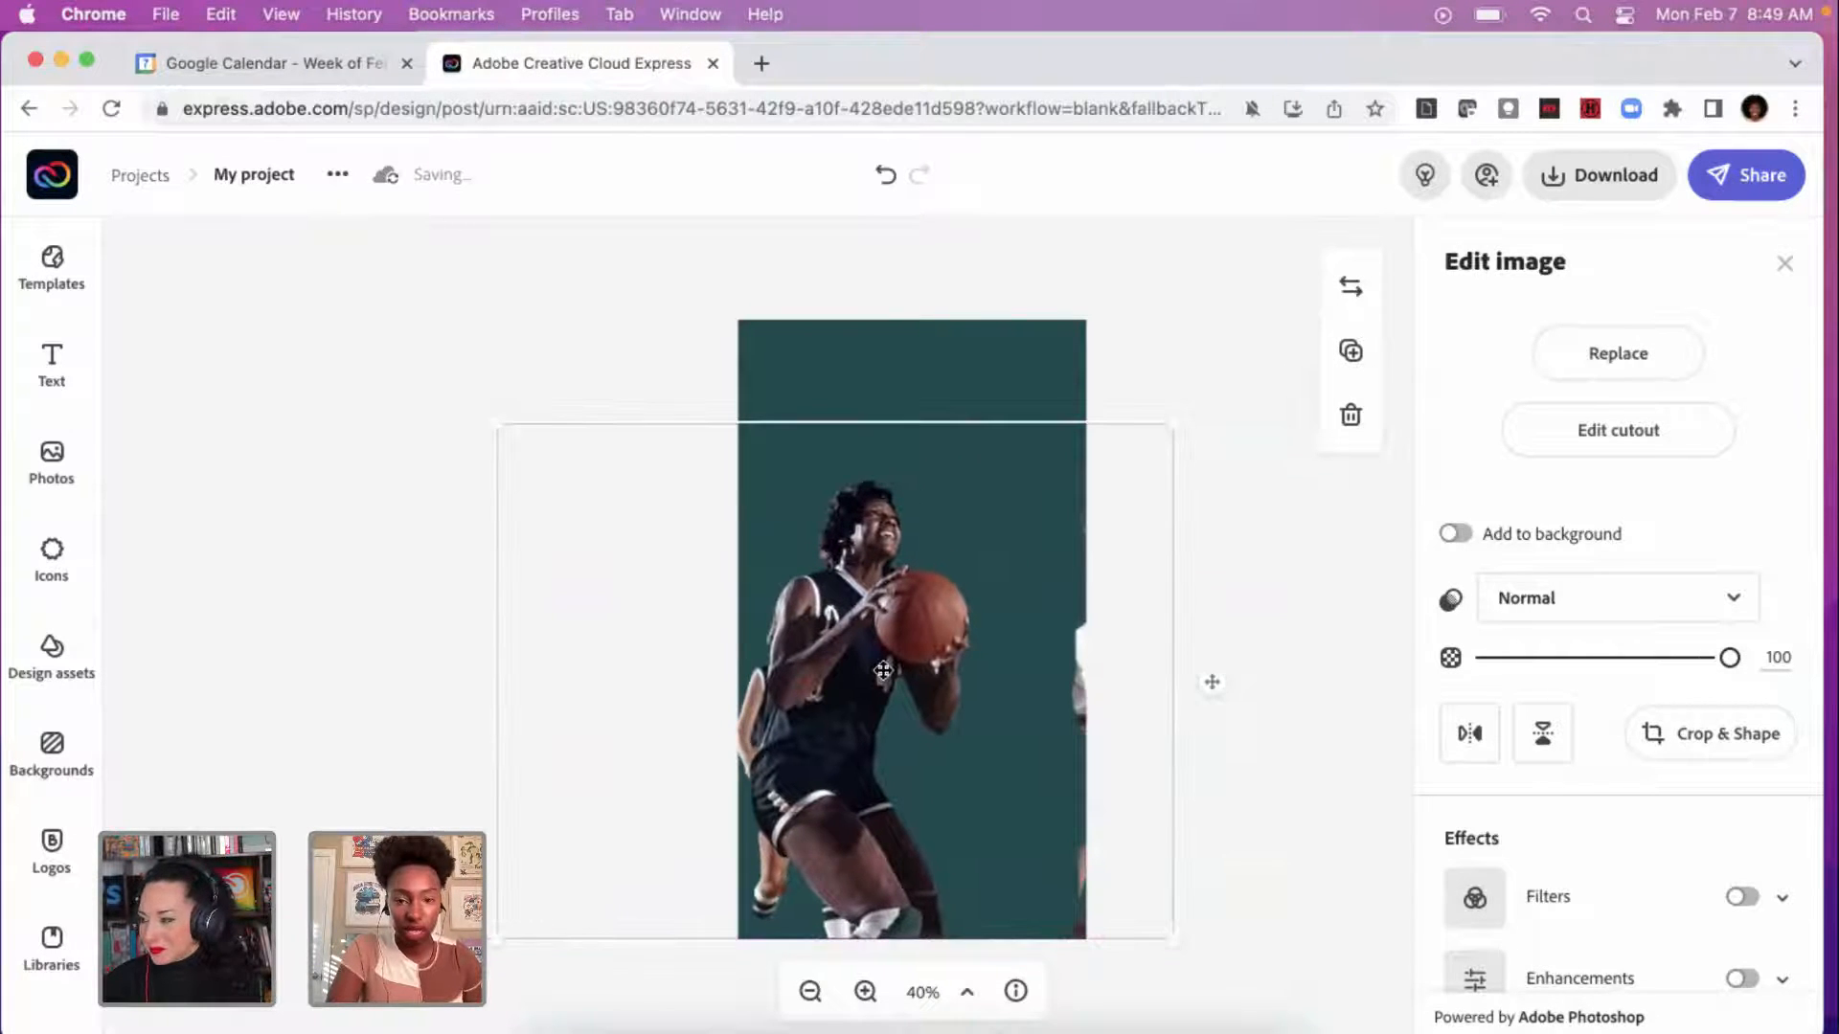
drag(1175, 430, 1334, 319)
drag(896, 524, 776, 541)
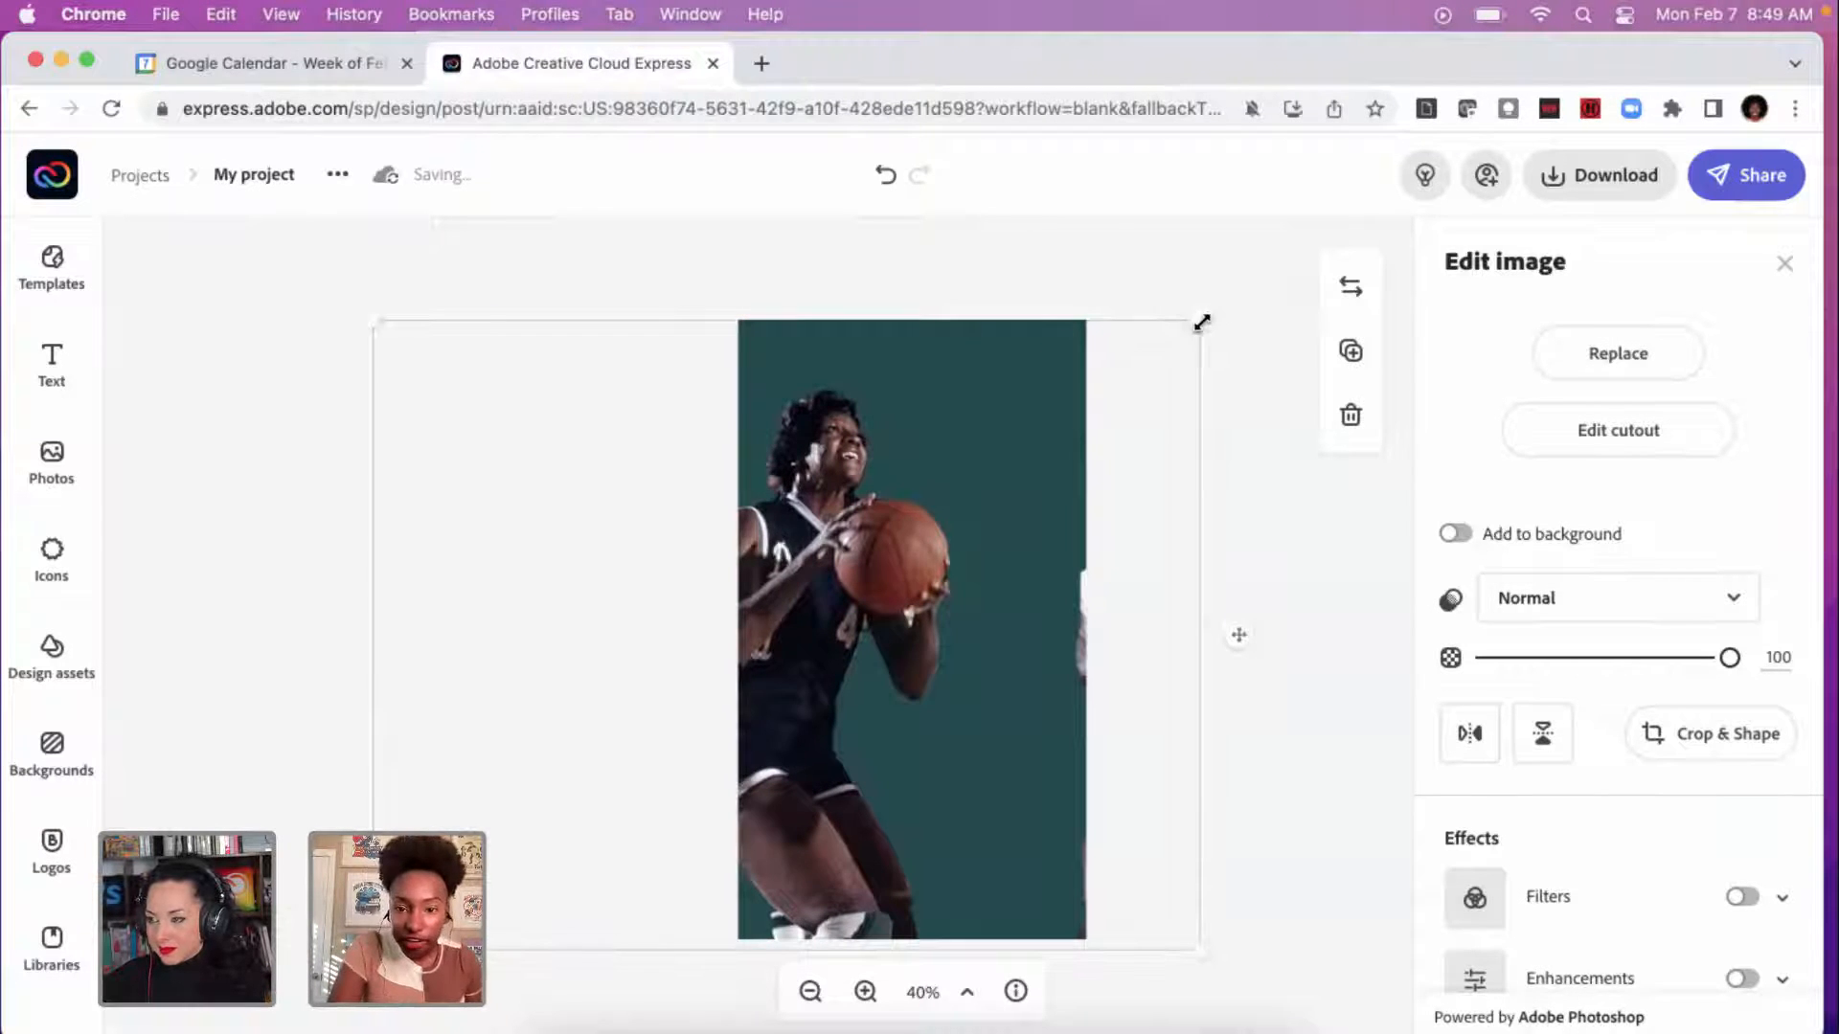
drag(1203, 320, 1255, 310)
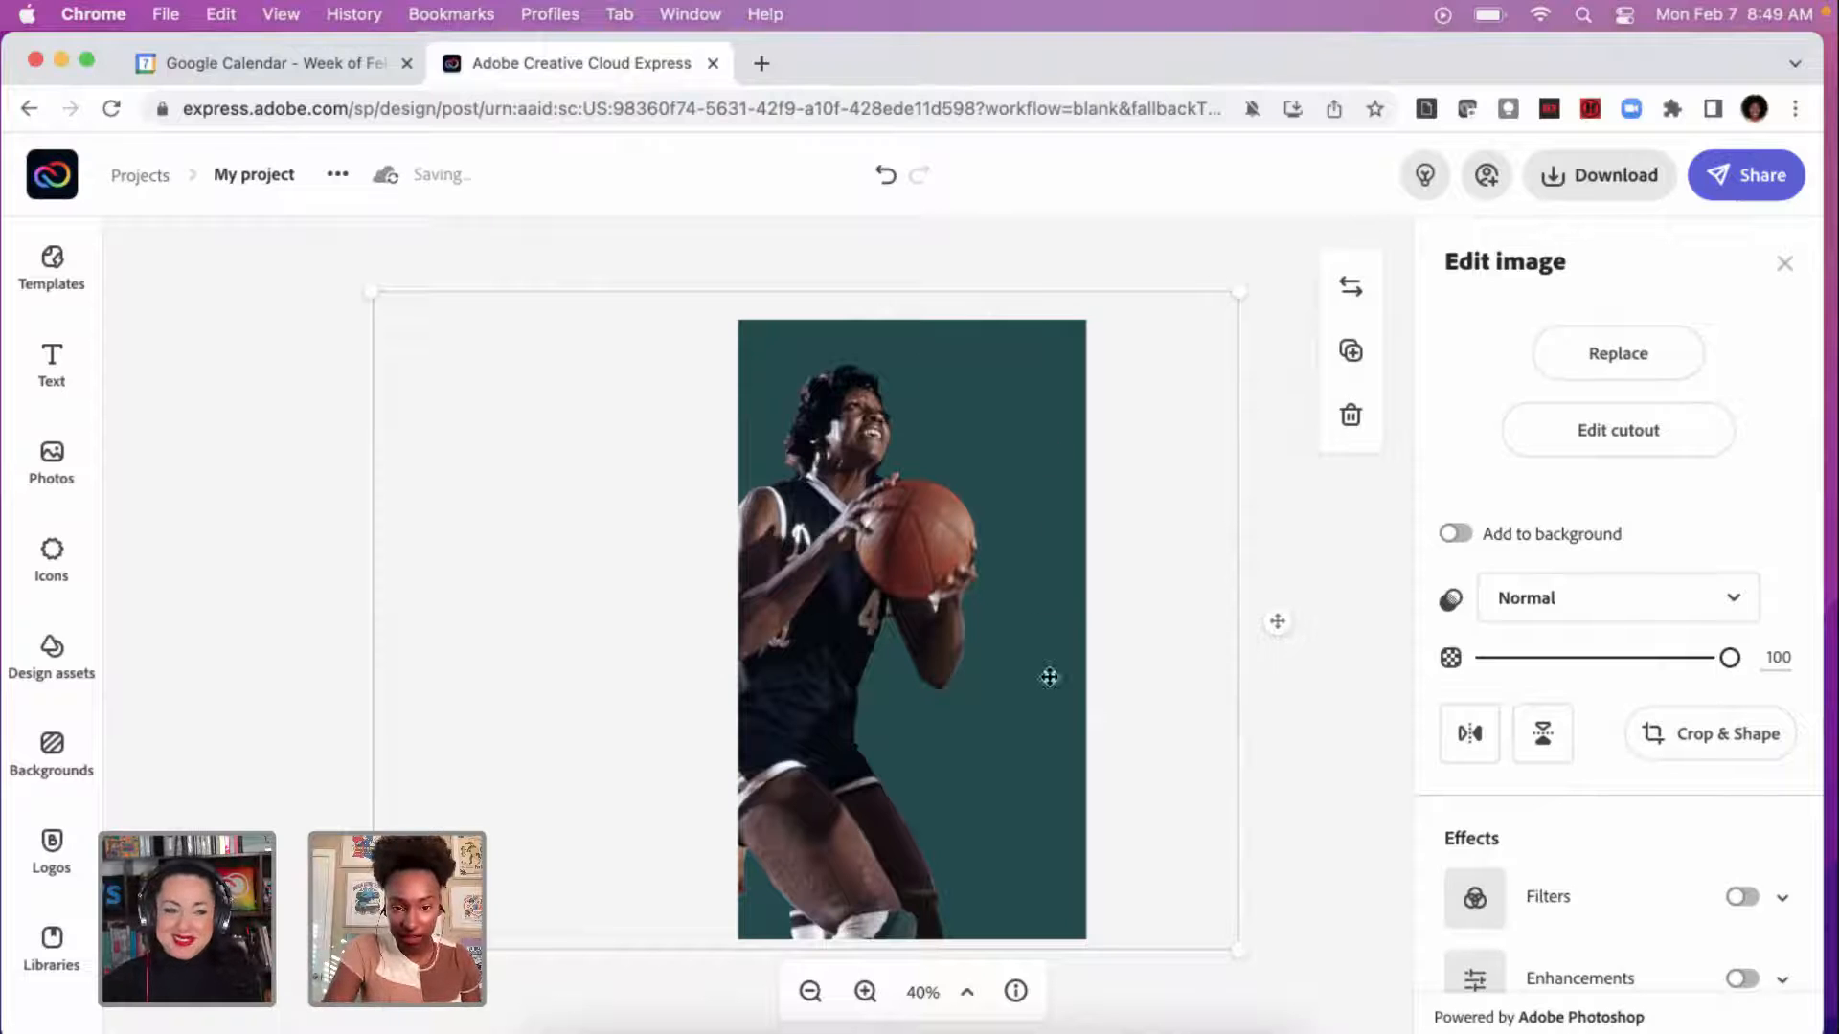
click(300, 777)
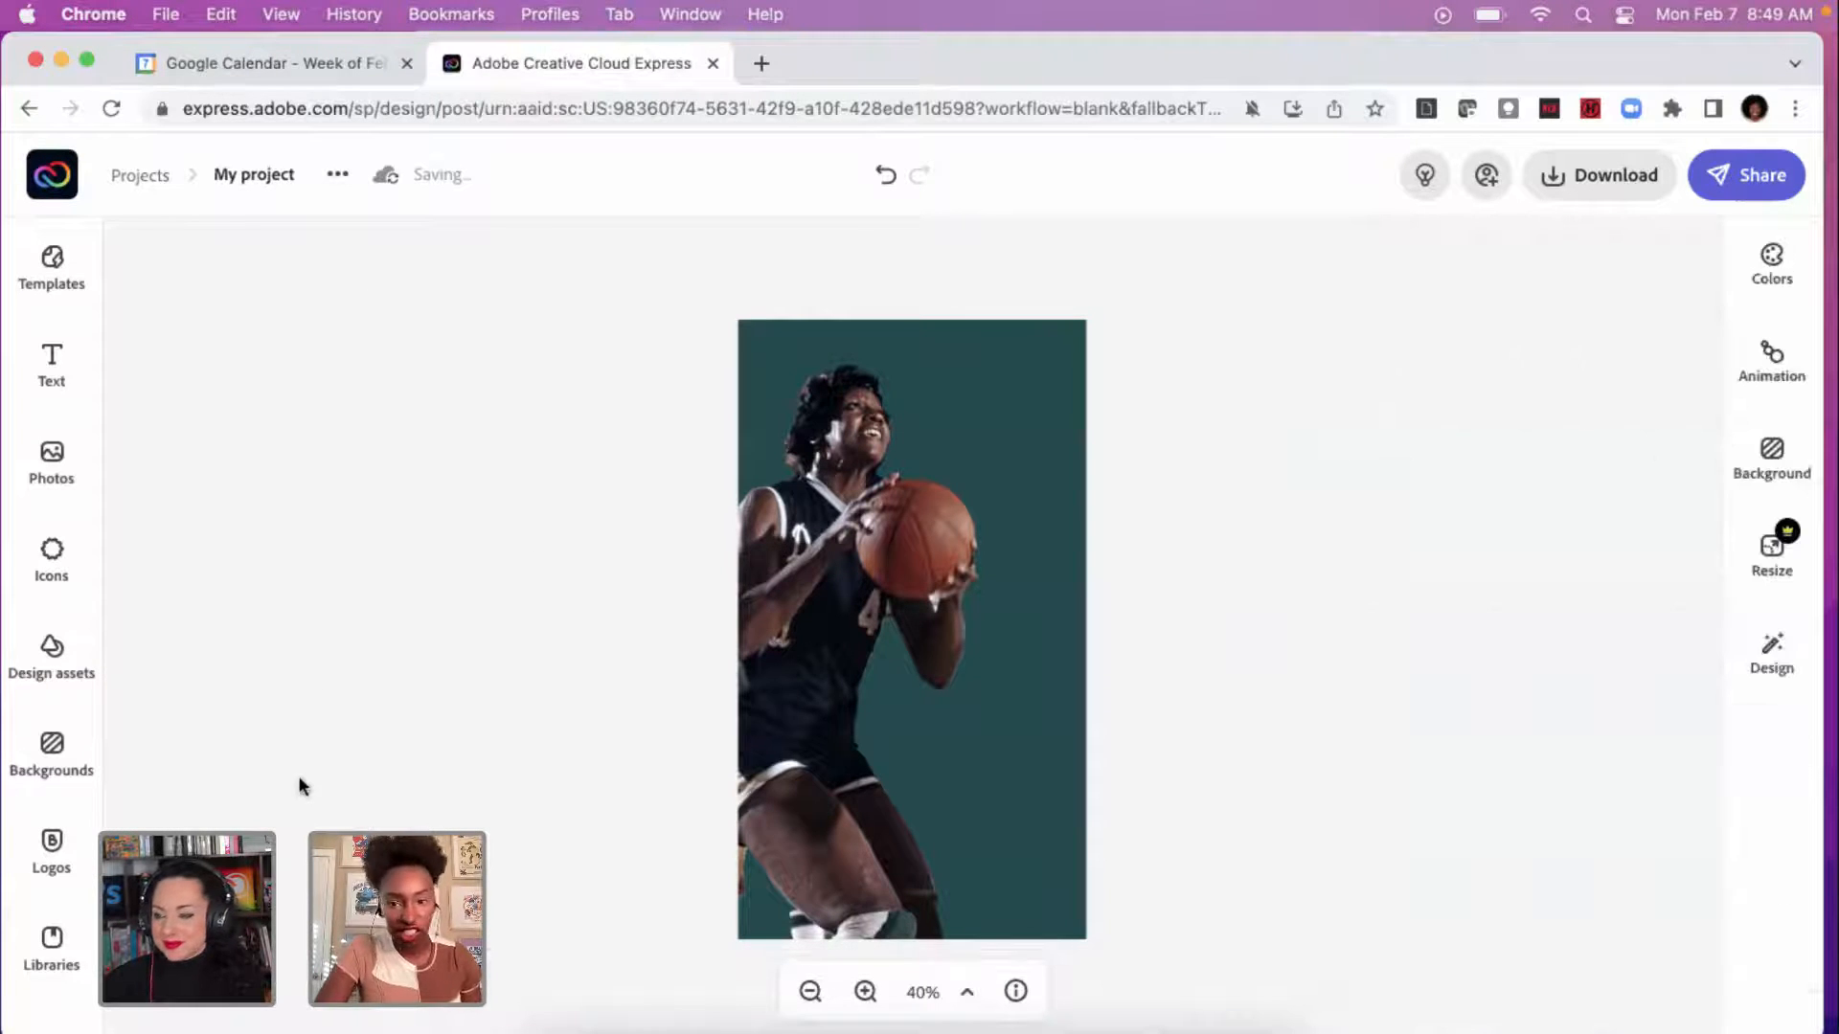
Step: Add a new text box to the story and clear its placeholder text
click(57, 362)
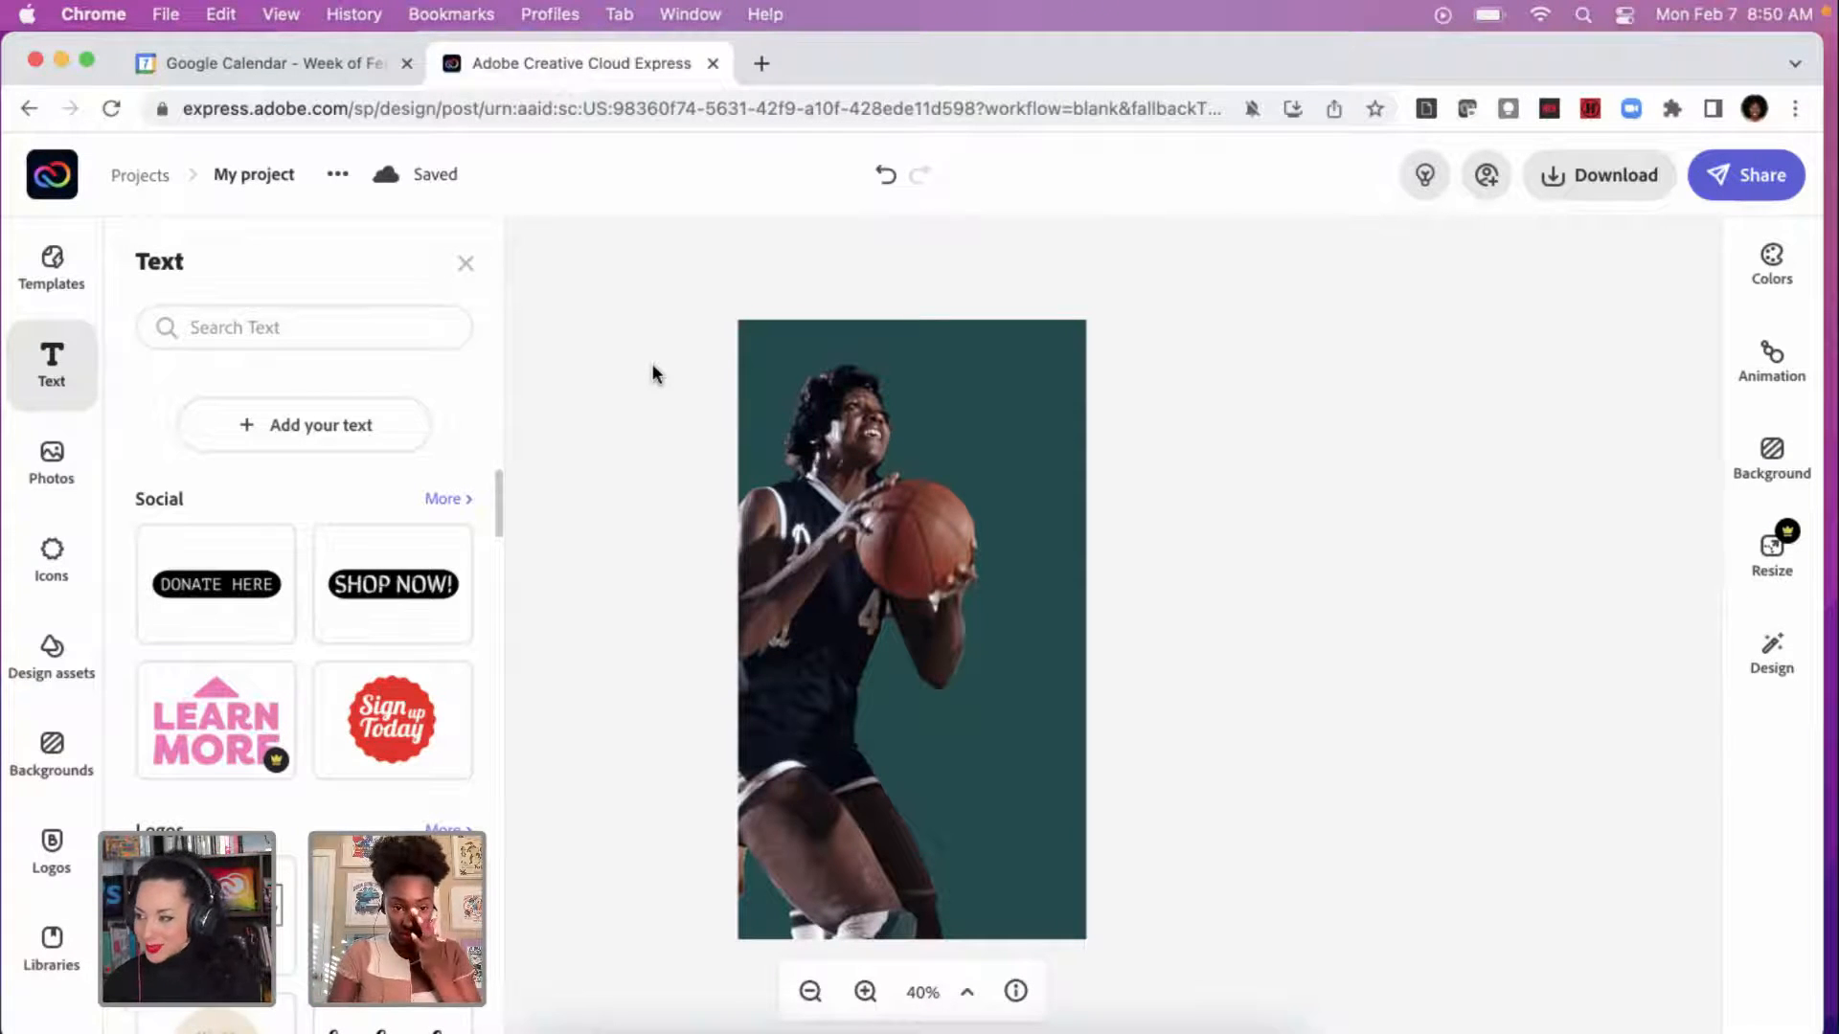
click(357, 422)
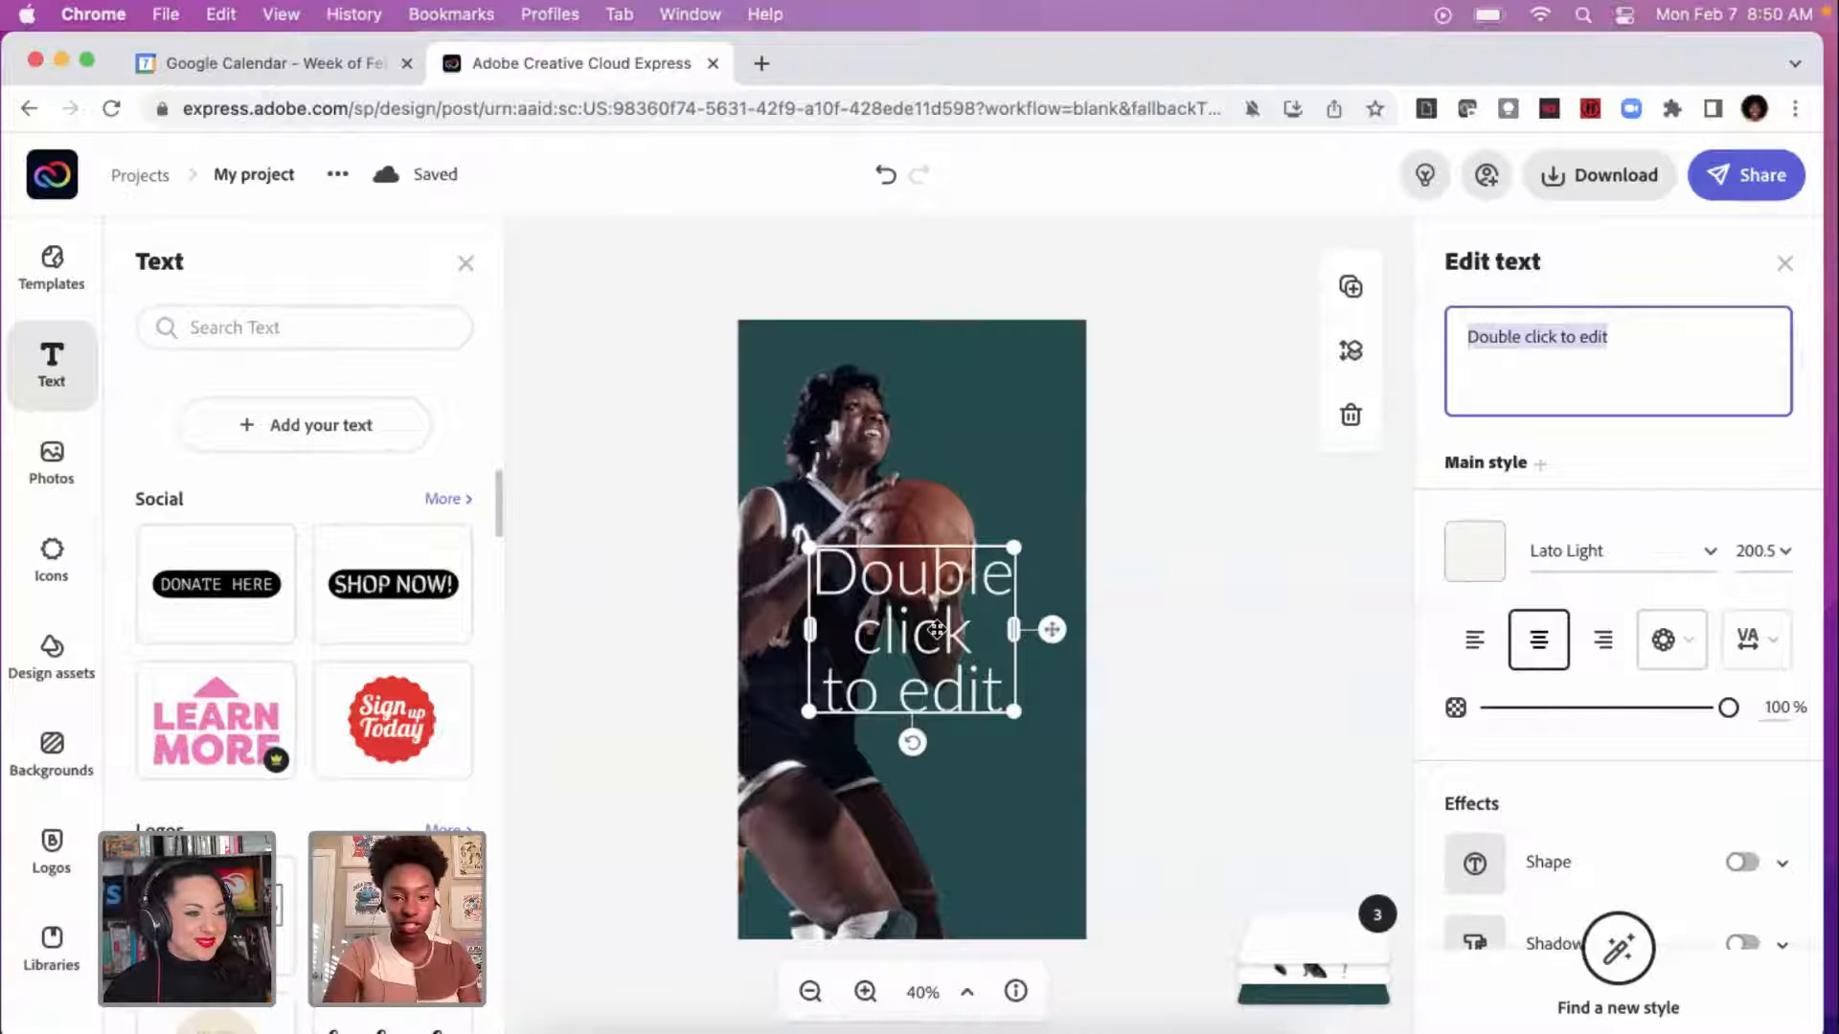
double_click(1596, 361)
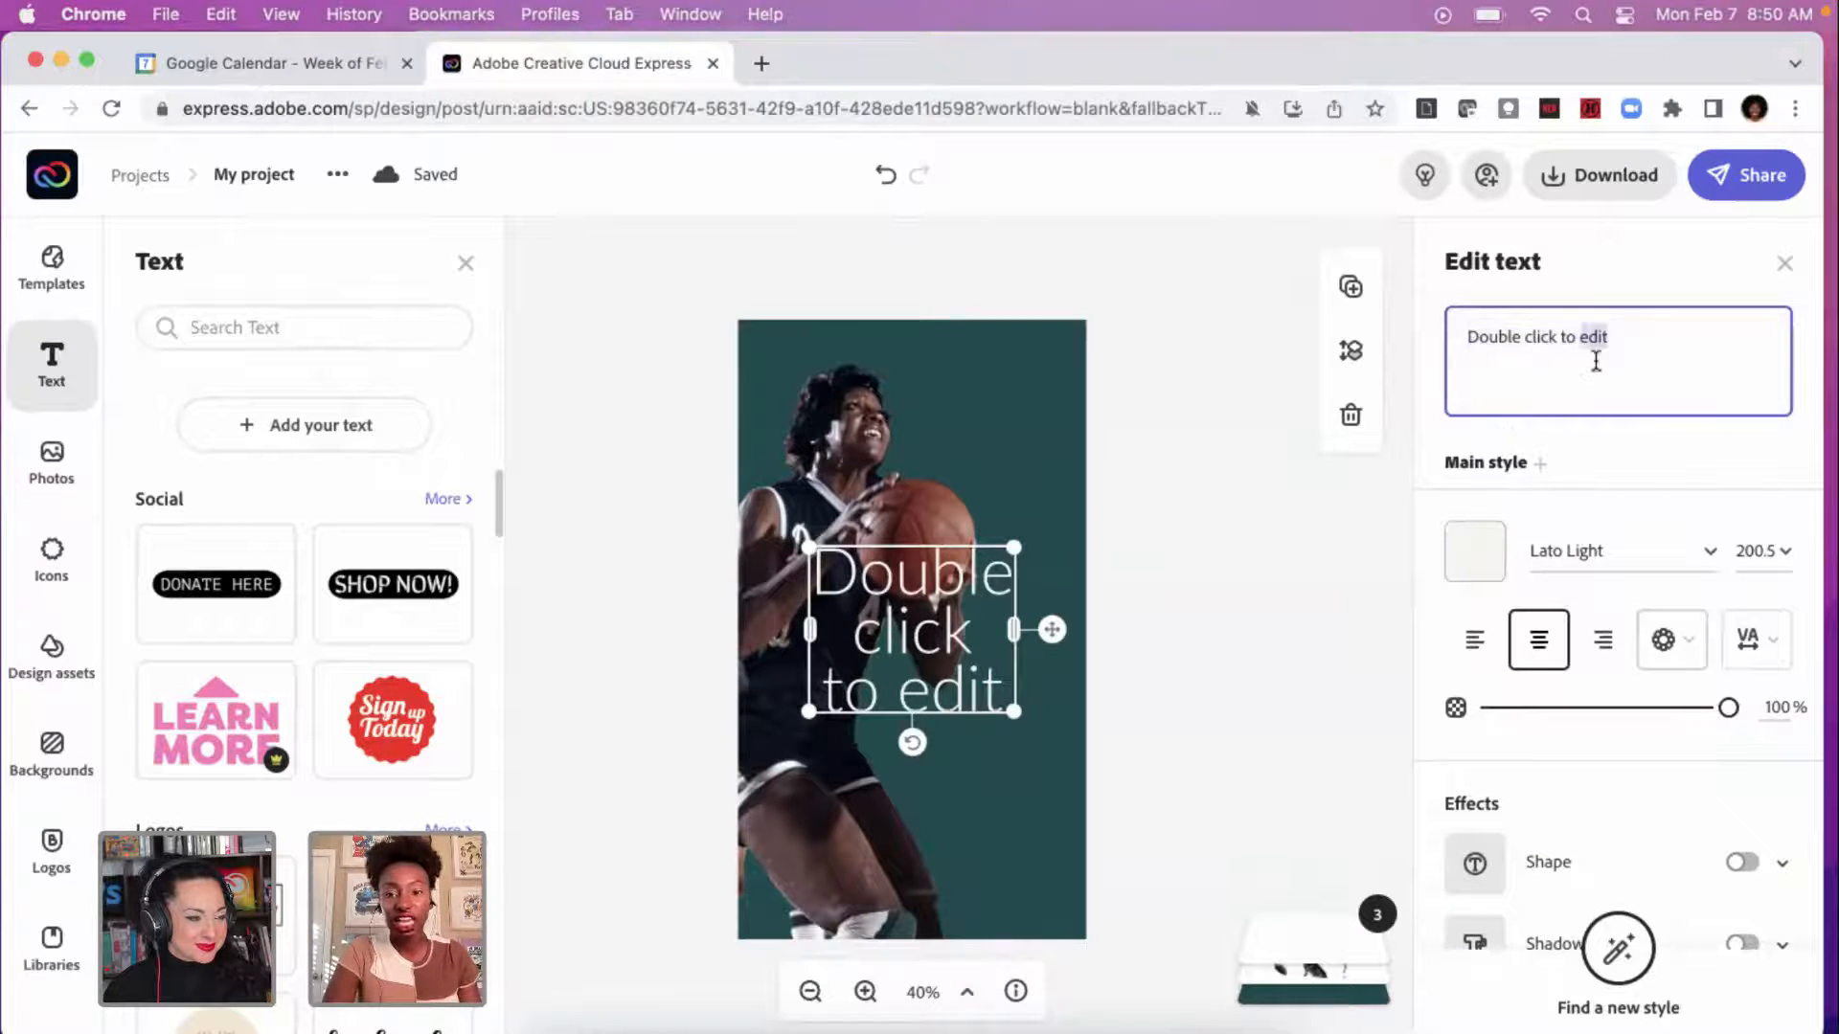
triple_click(1596, 361)
key(BackSpace)
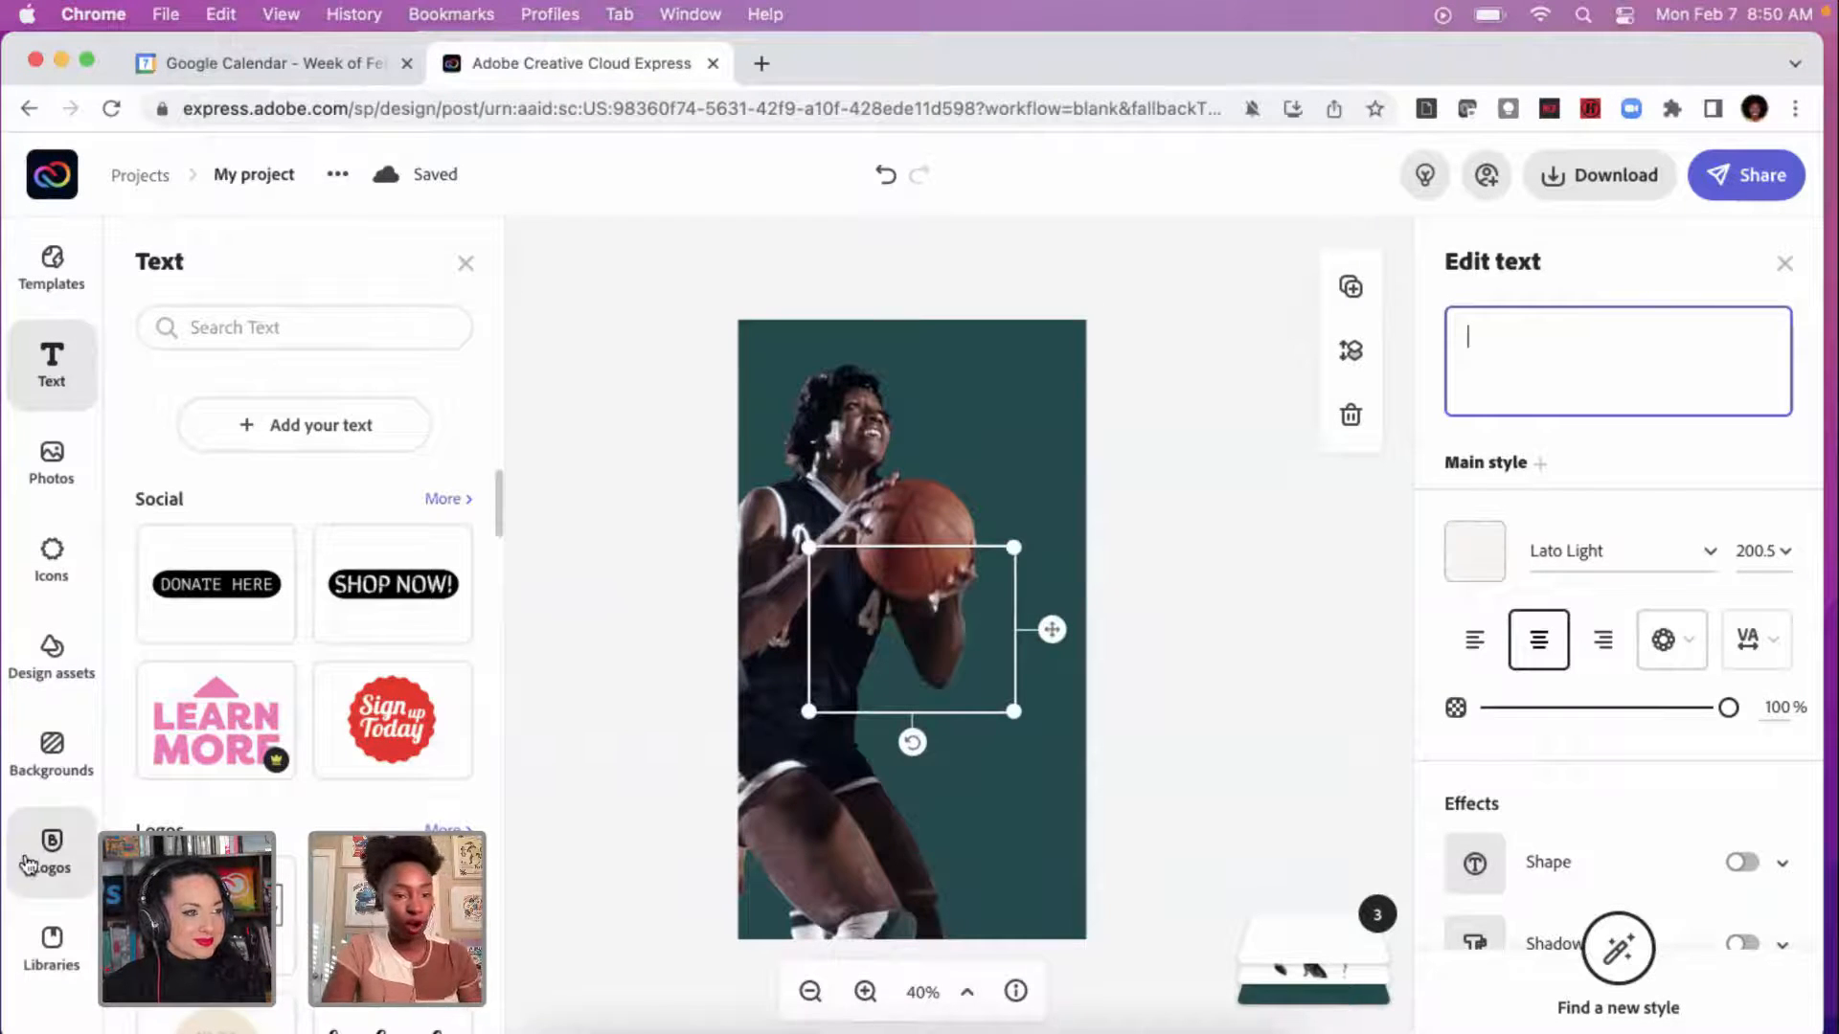
Step: Return to the saved projects and open "Lusia Harris 1" for editing
click(113, 173)
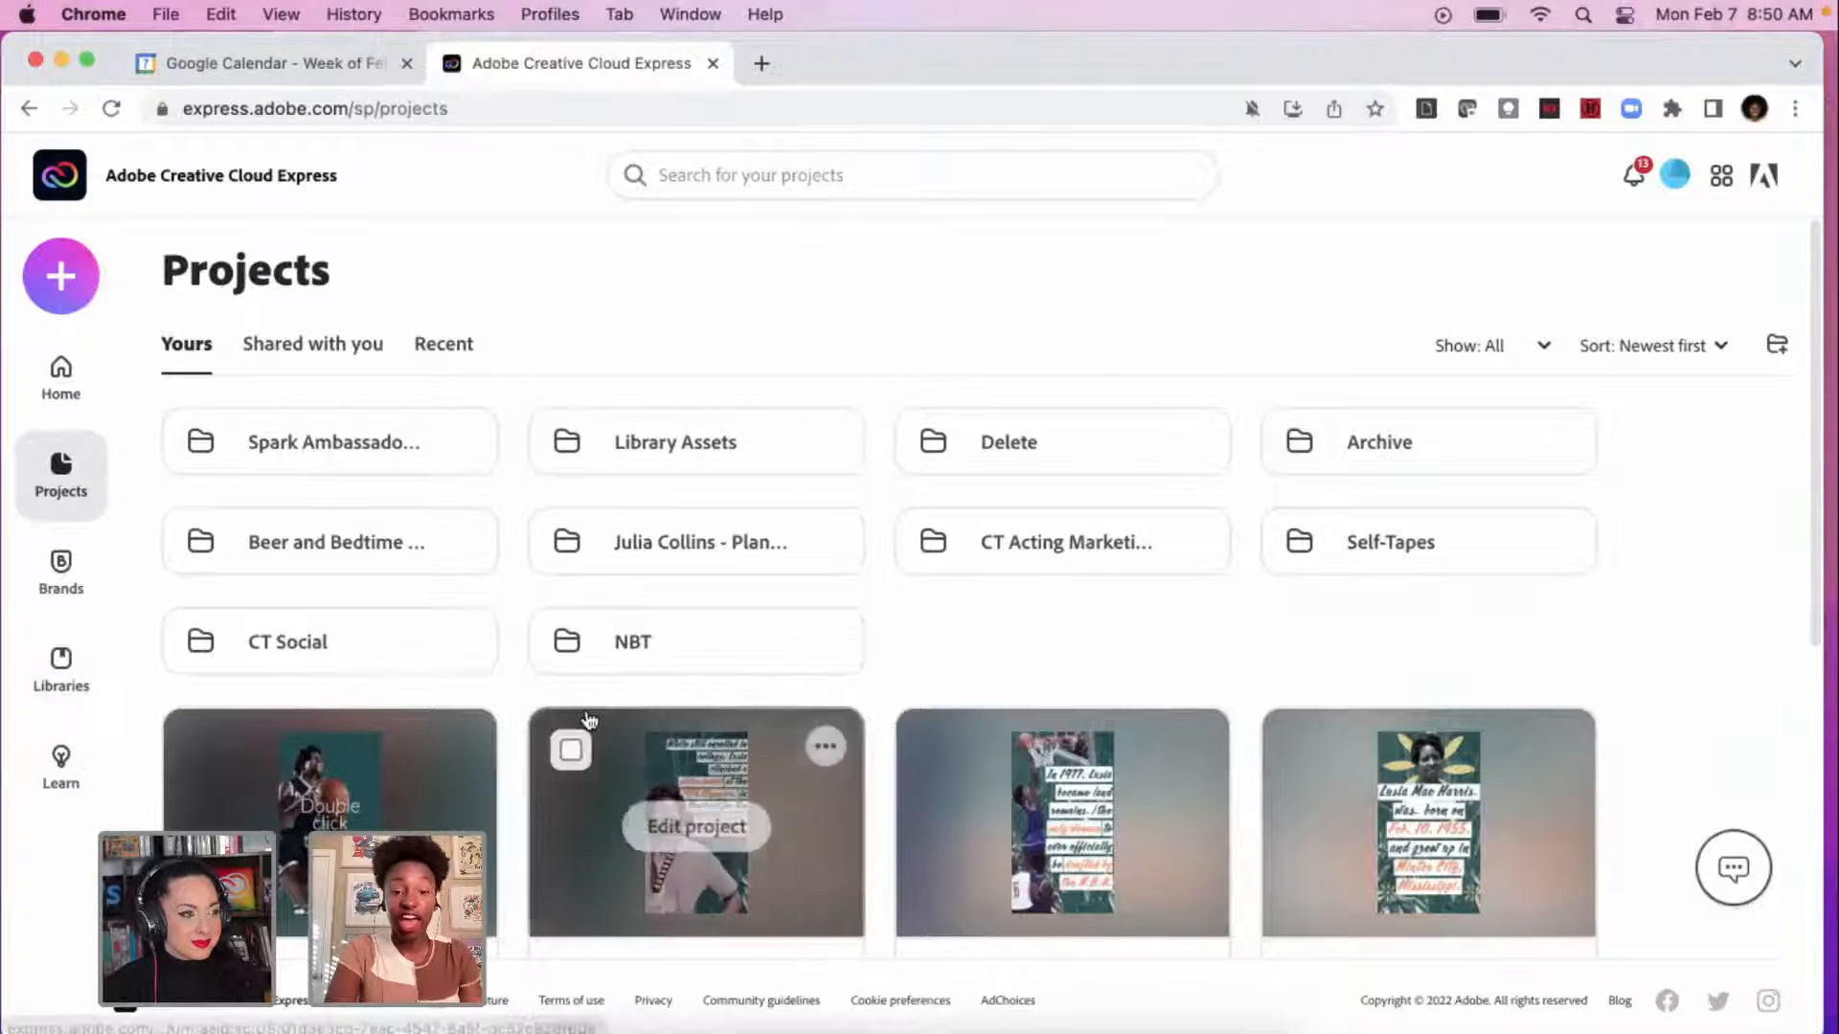
scroll(589, 720, down, 2)
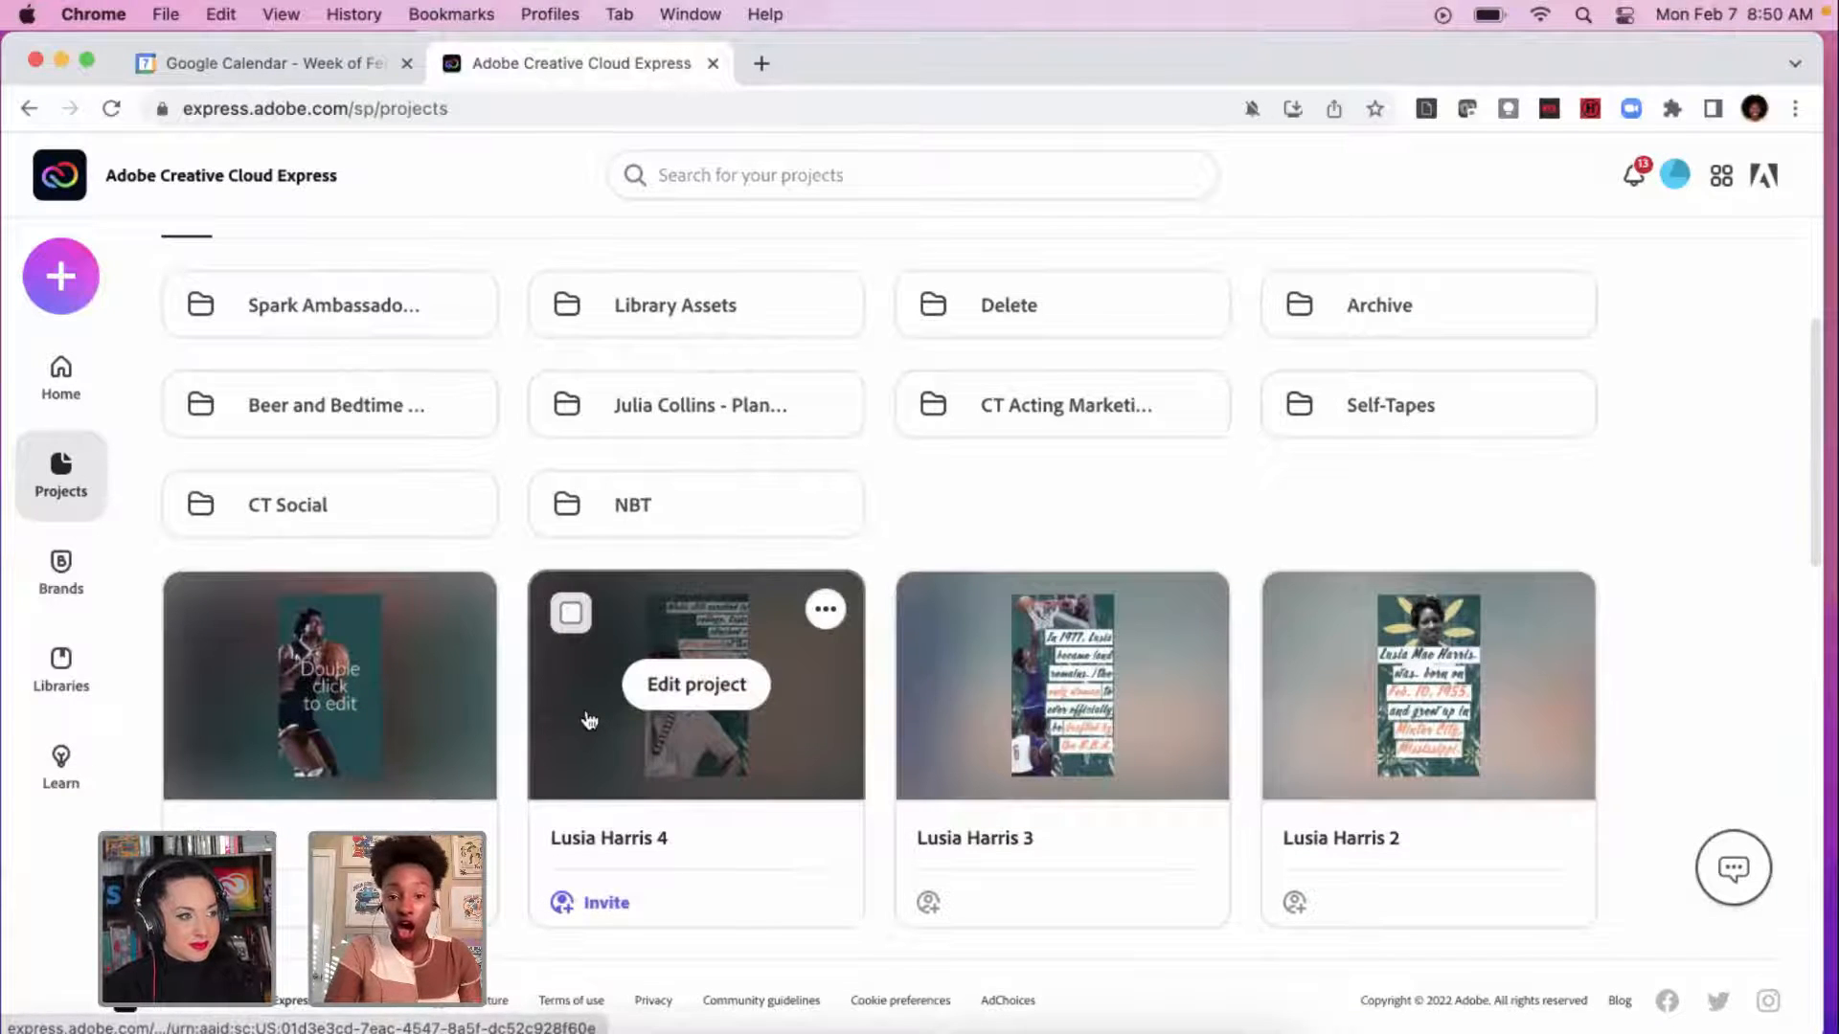
scroll(1014, 740, down, 3)
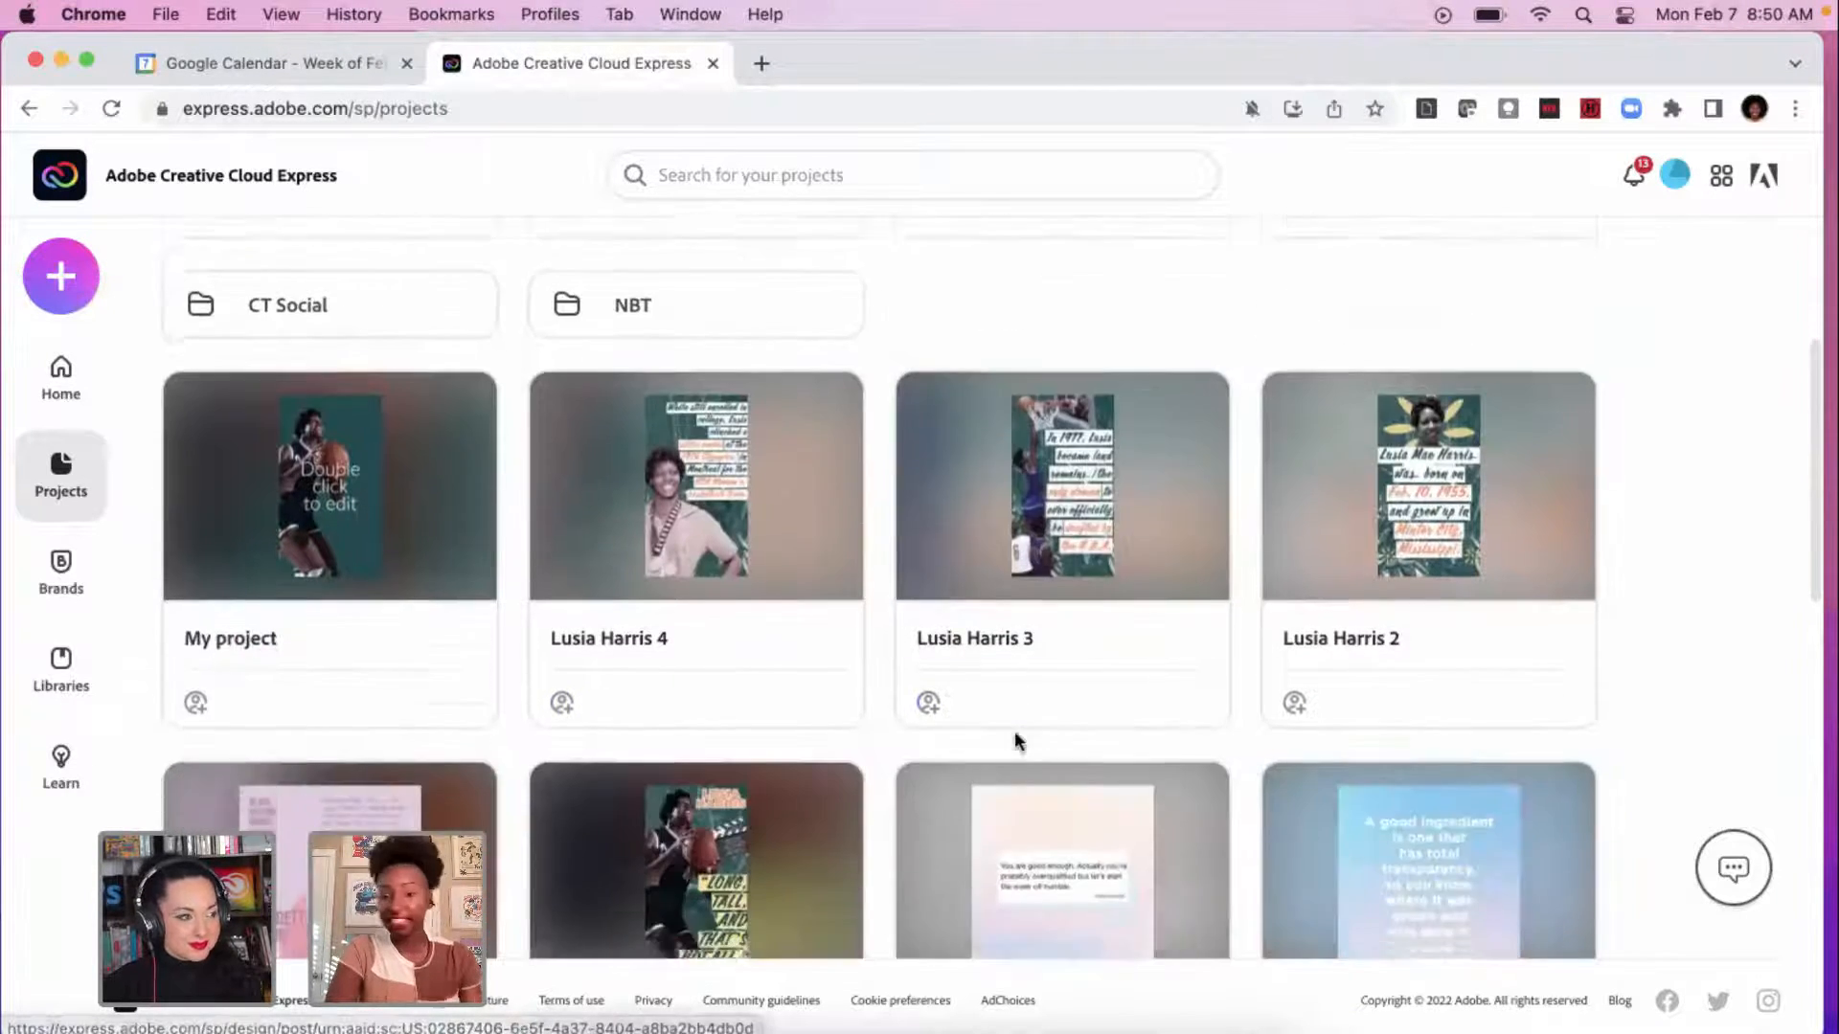
scroll(721, 856, down, 2)
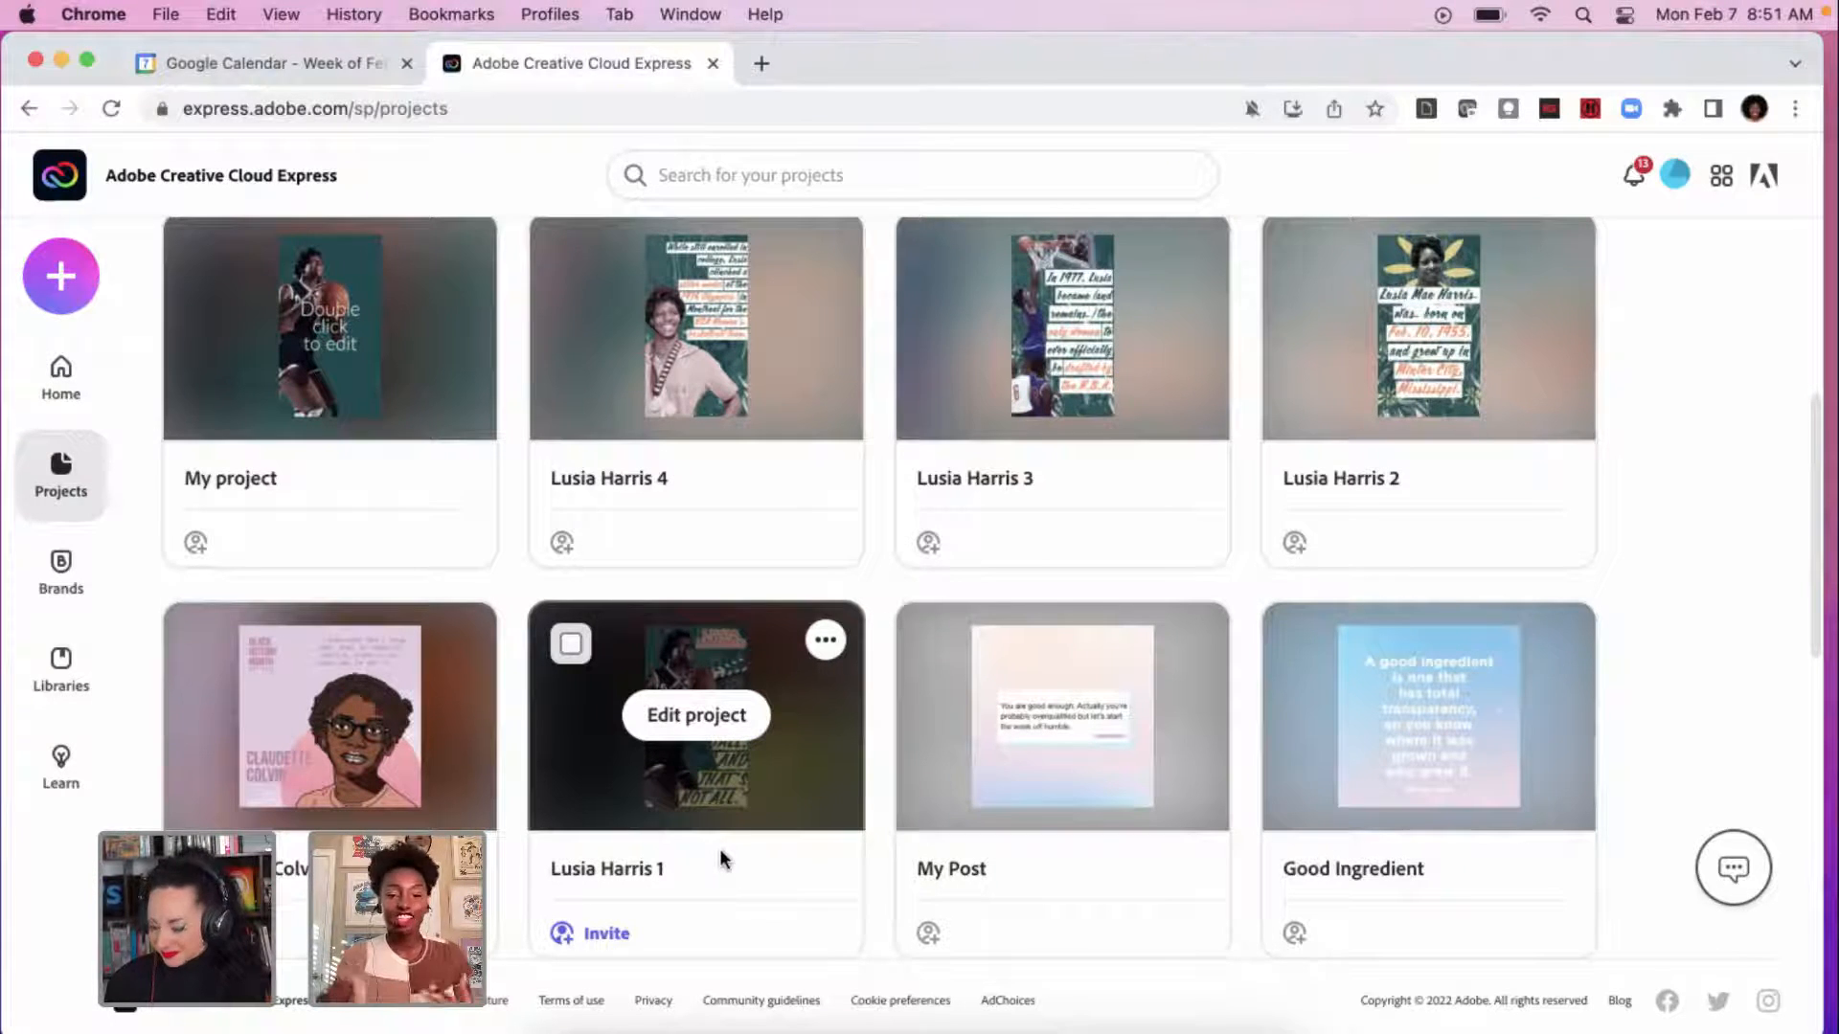
click(692, 706)
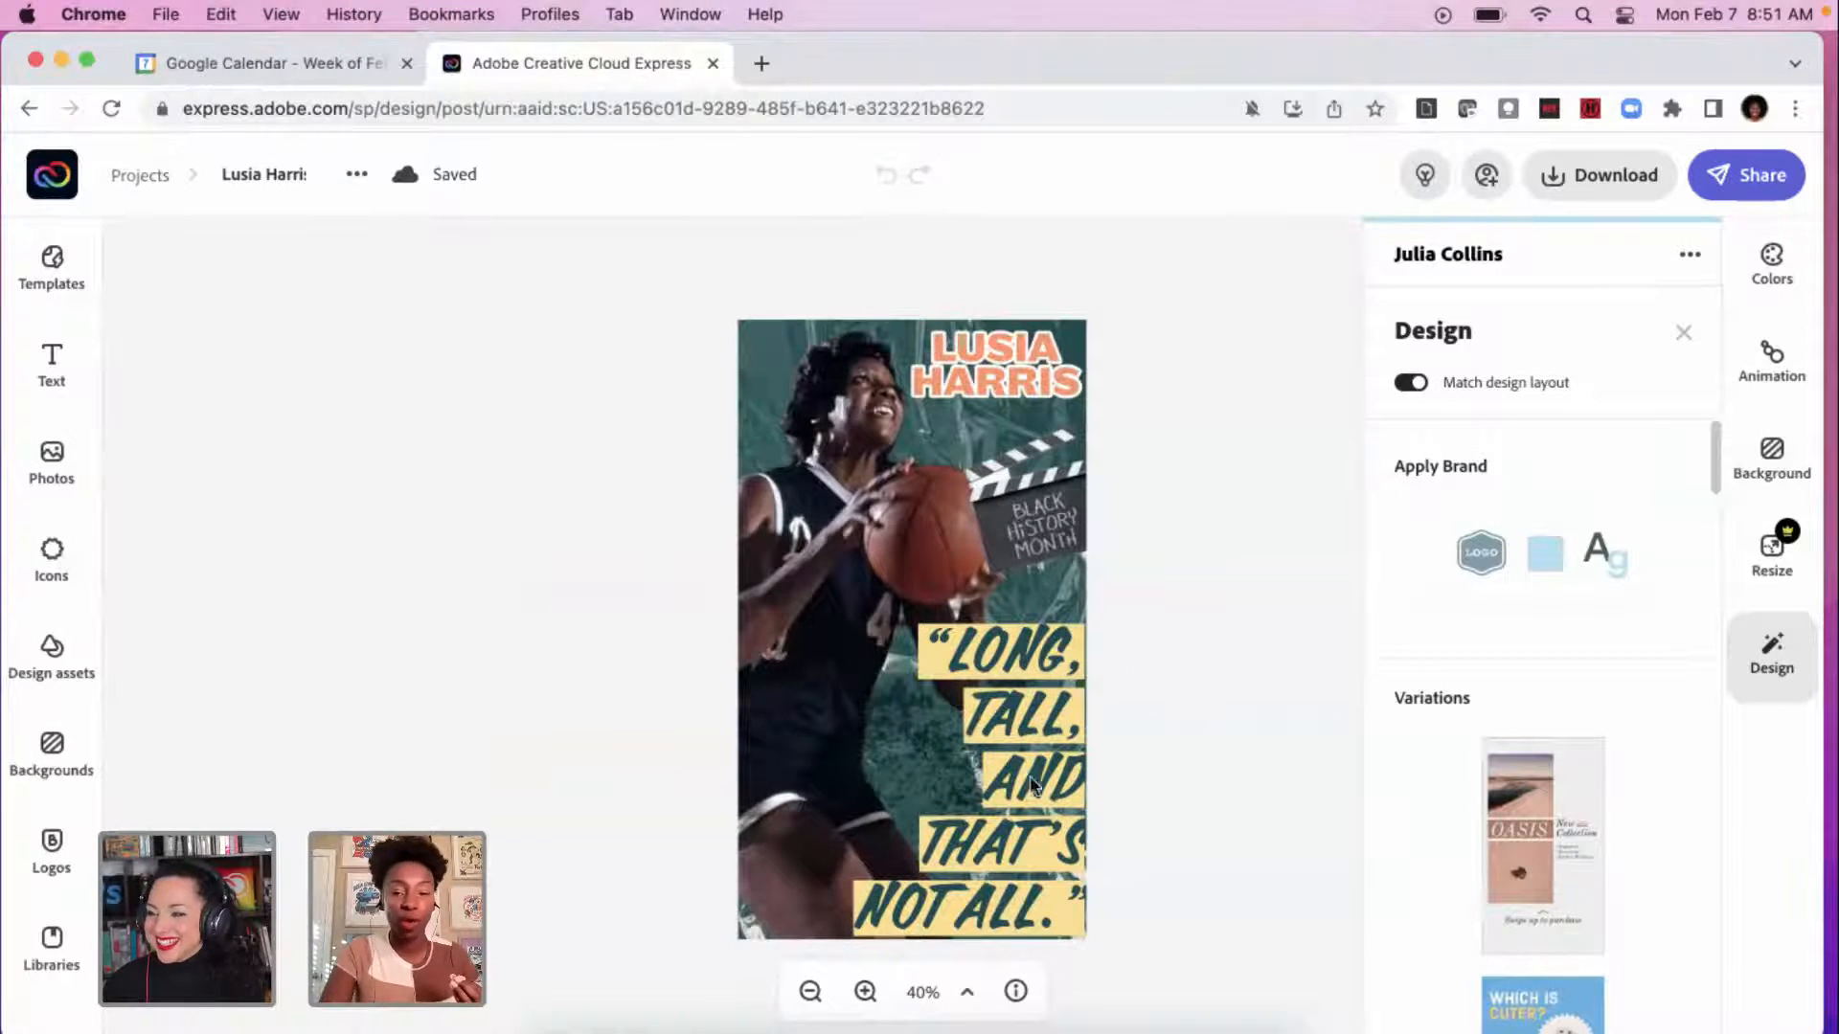
Step: In the yellow-highlighted quote, join "TALL," onto the "LONG," line and put the line break back
click(1031, 742)
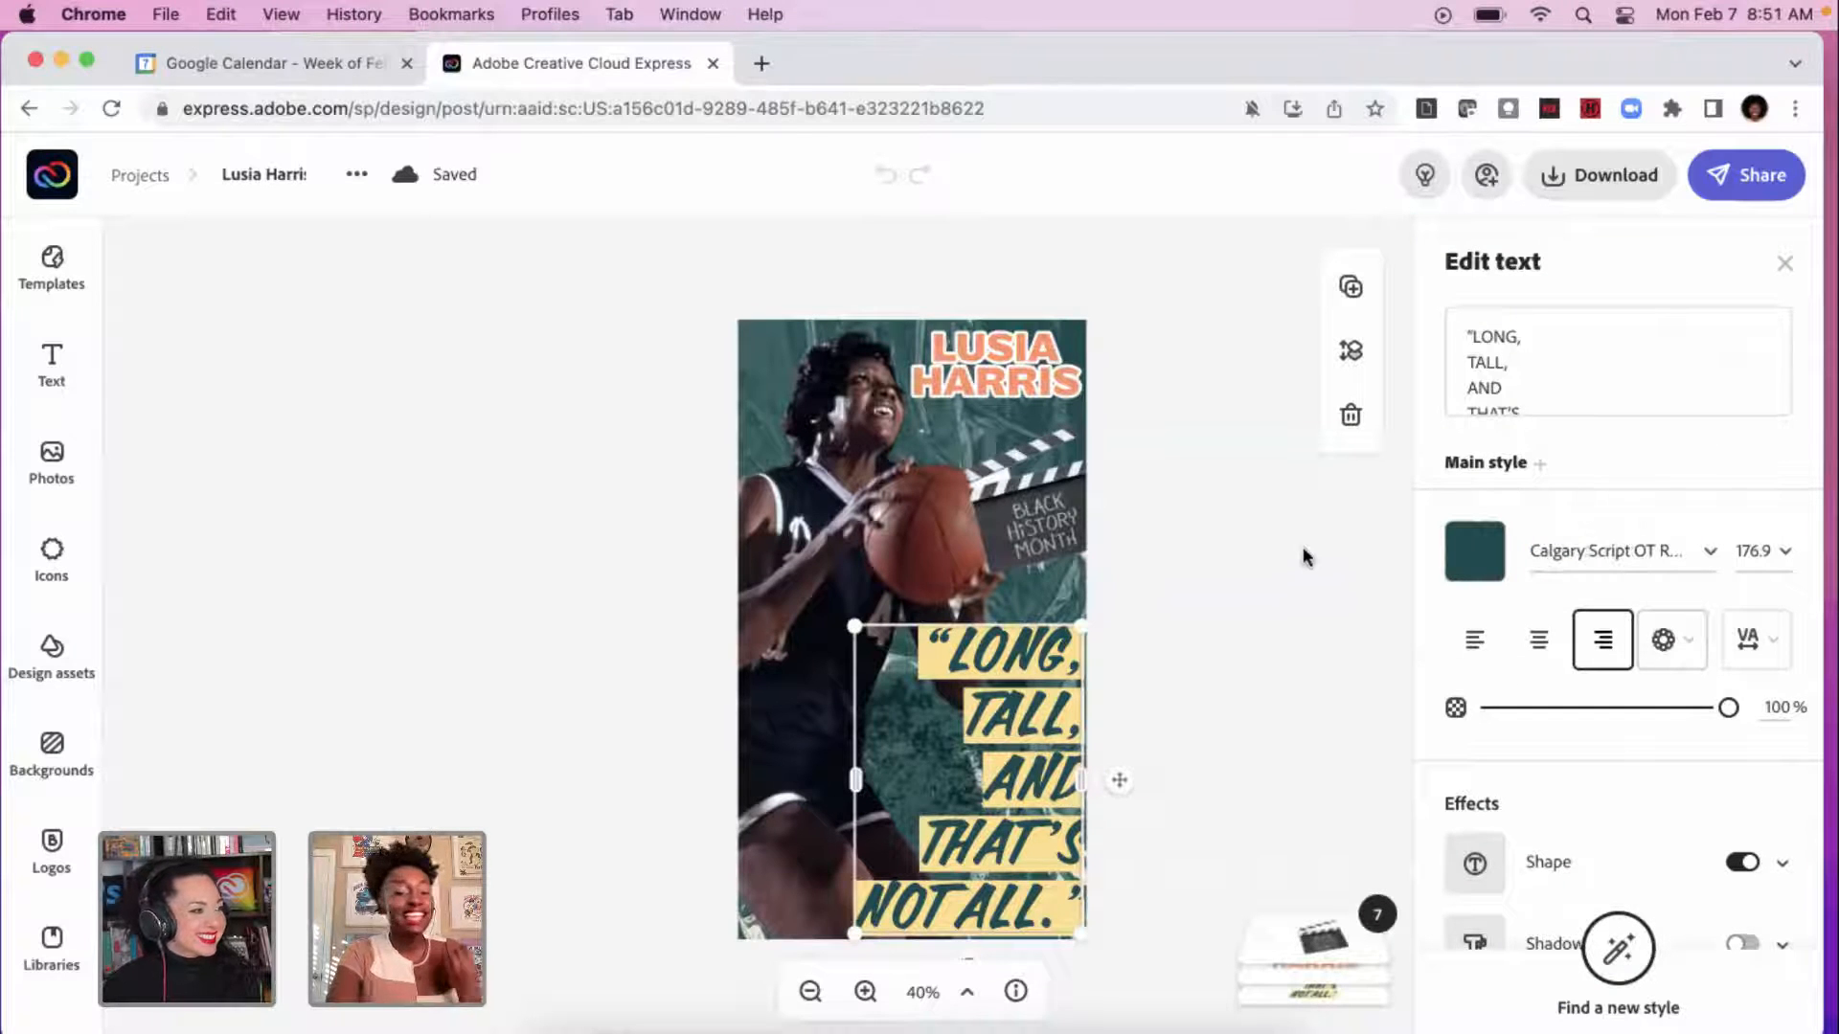
scroll(1577, 350, down, 2)
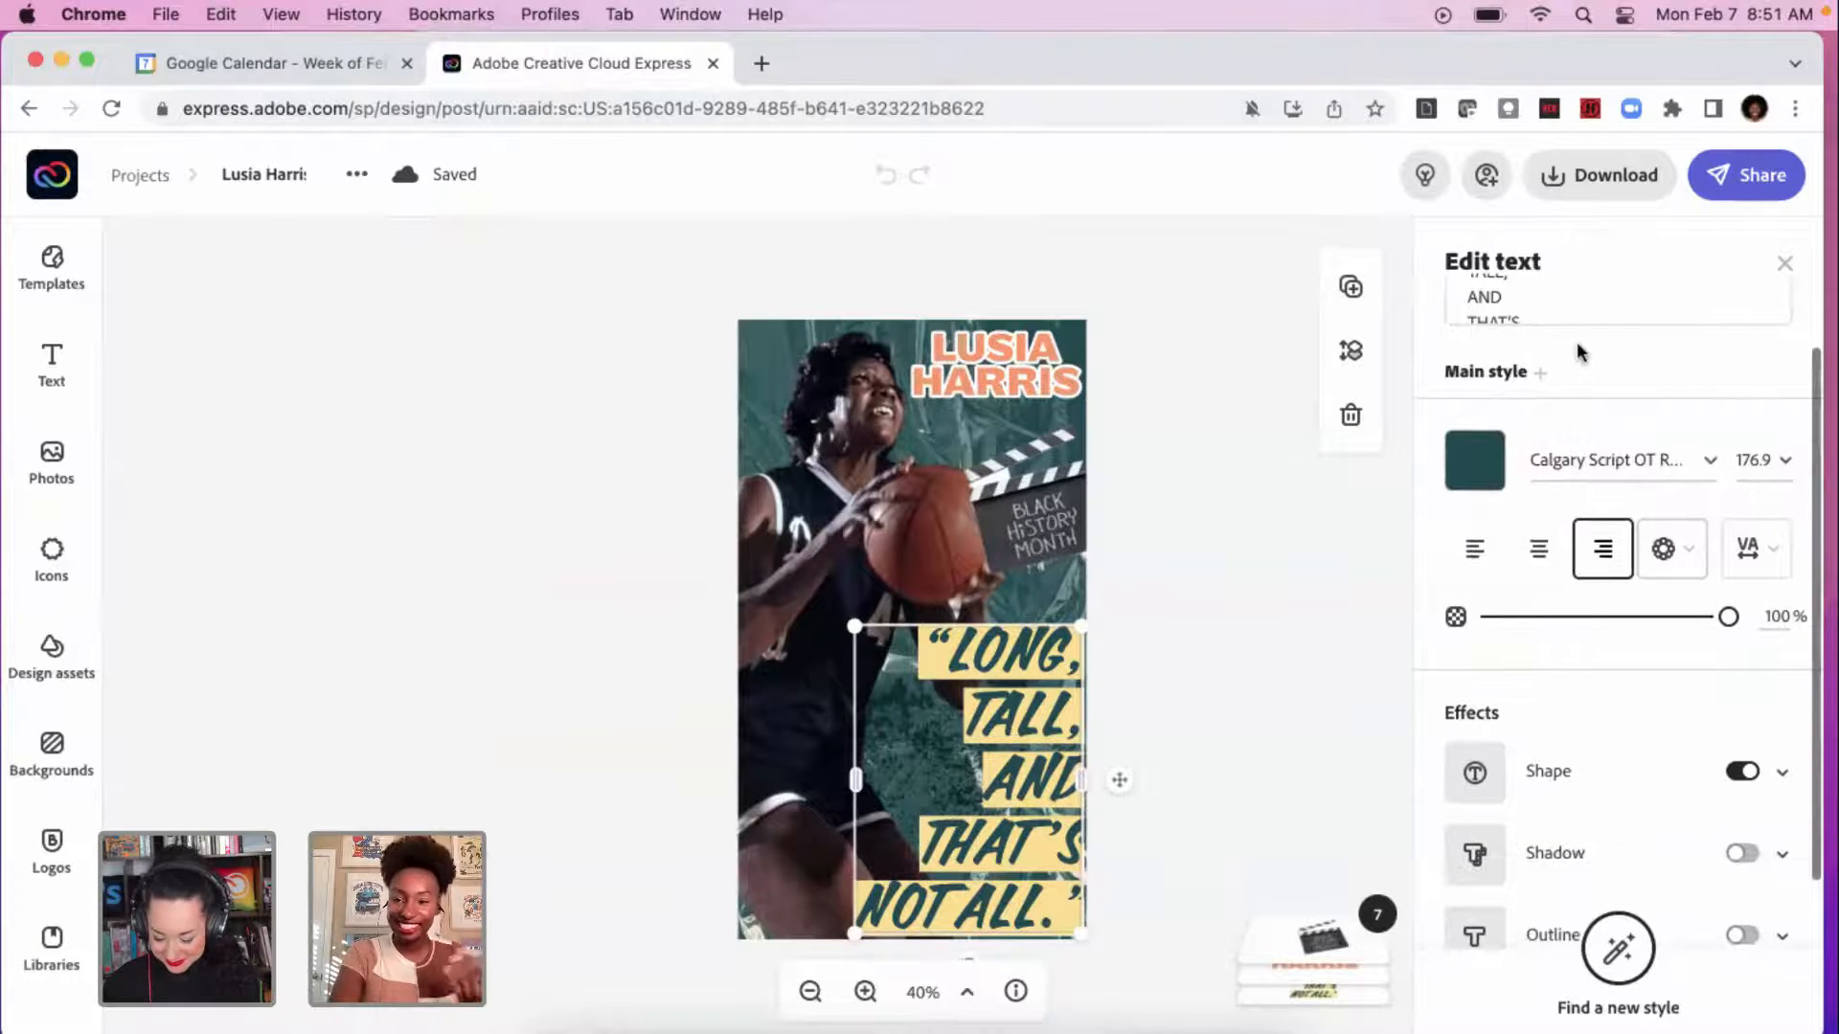
scroll(1576, 341, up, 2)
click(1579, 337)
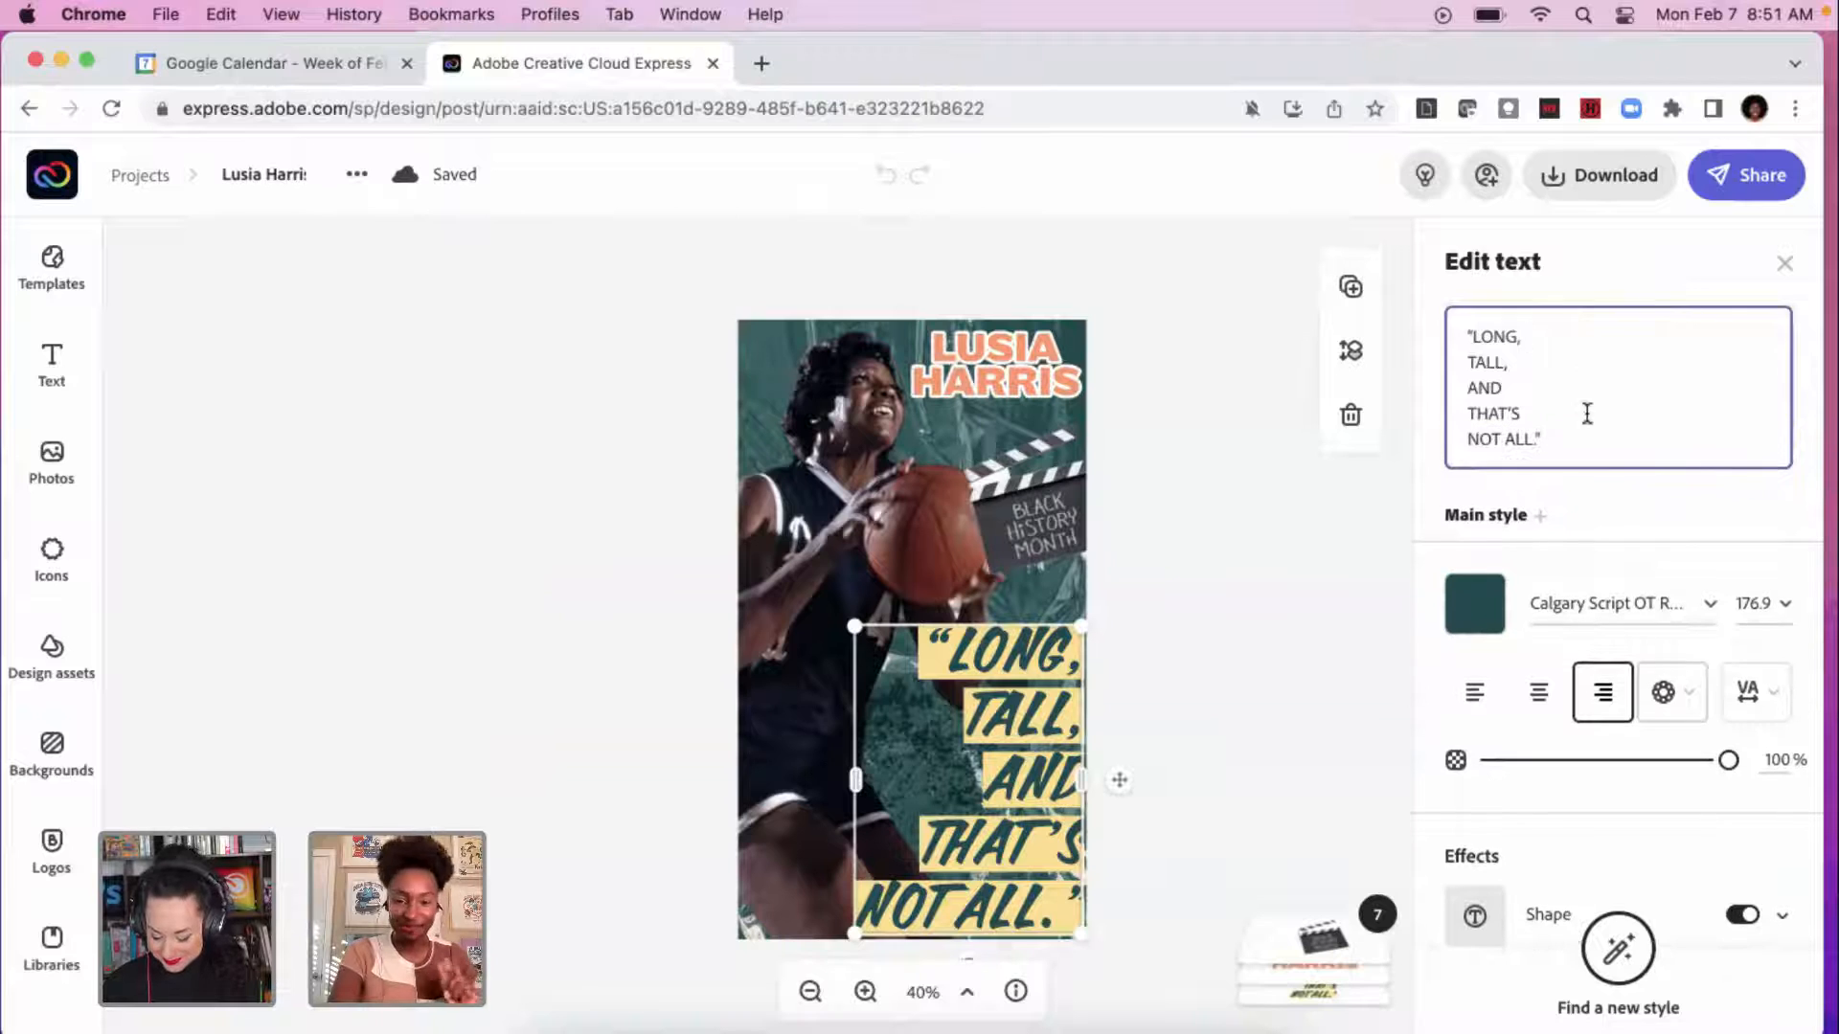
click(1471, 366)
key(BackSpace)
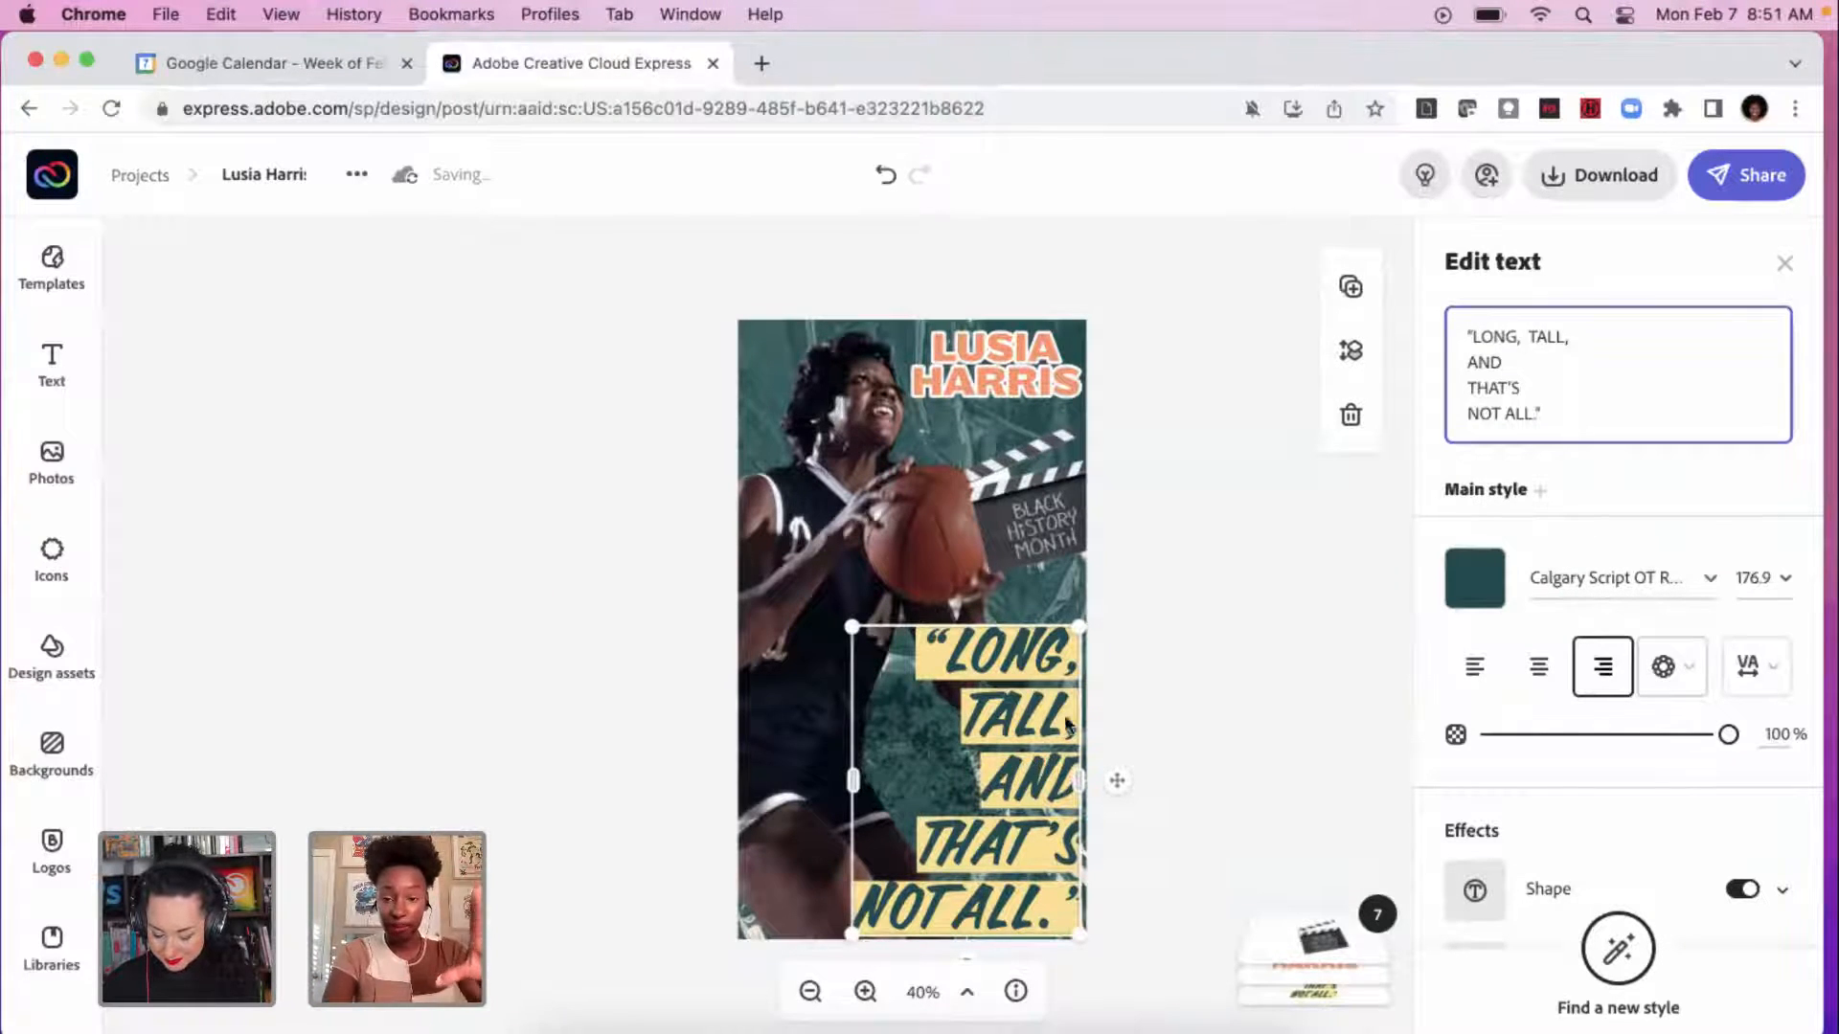
click(1531, 337)
key(Return)
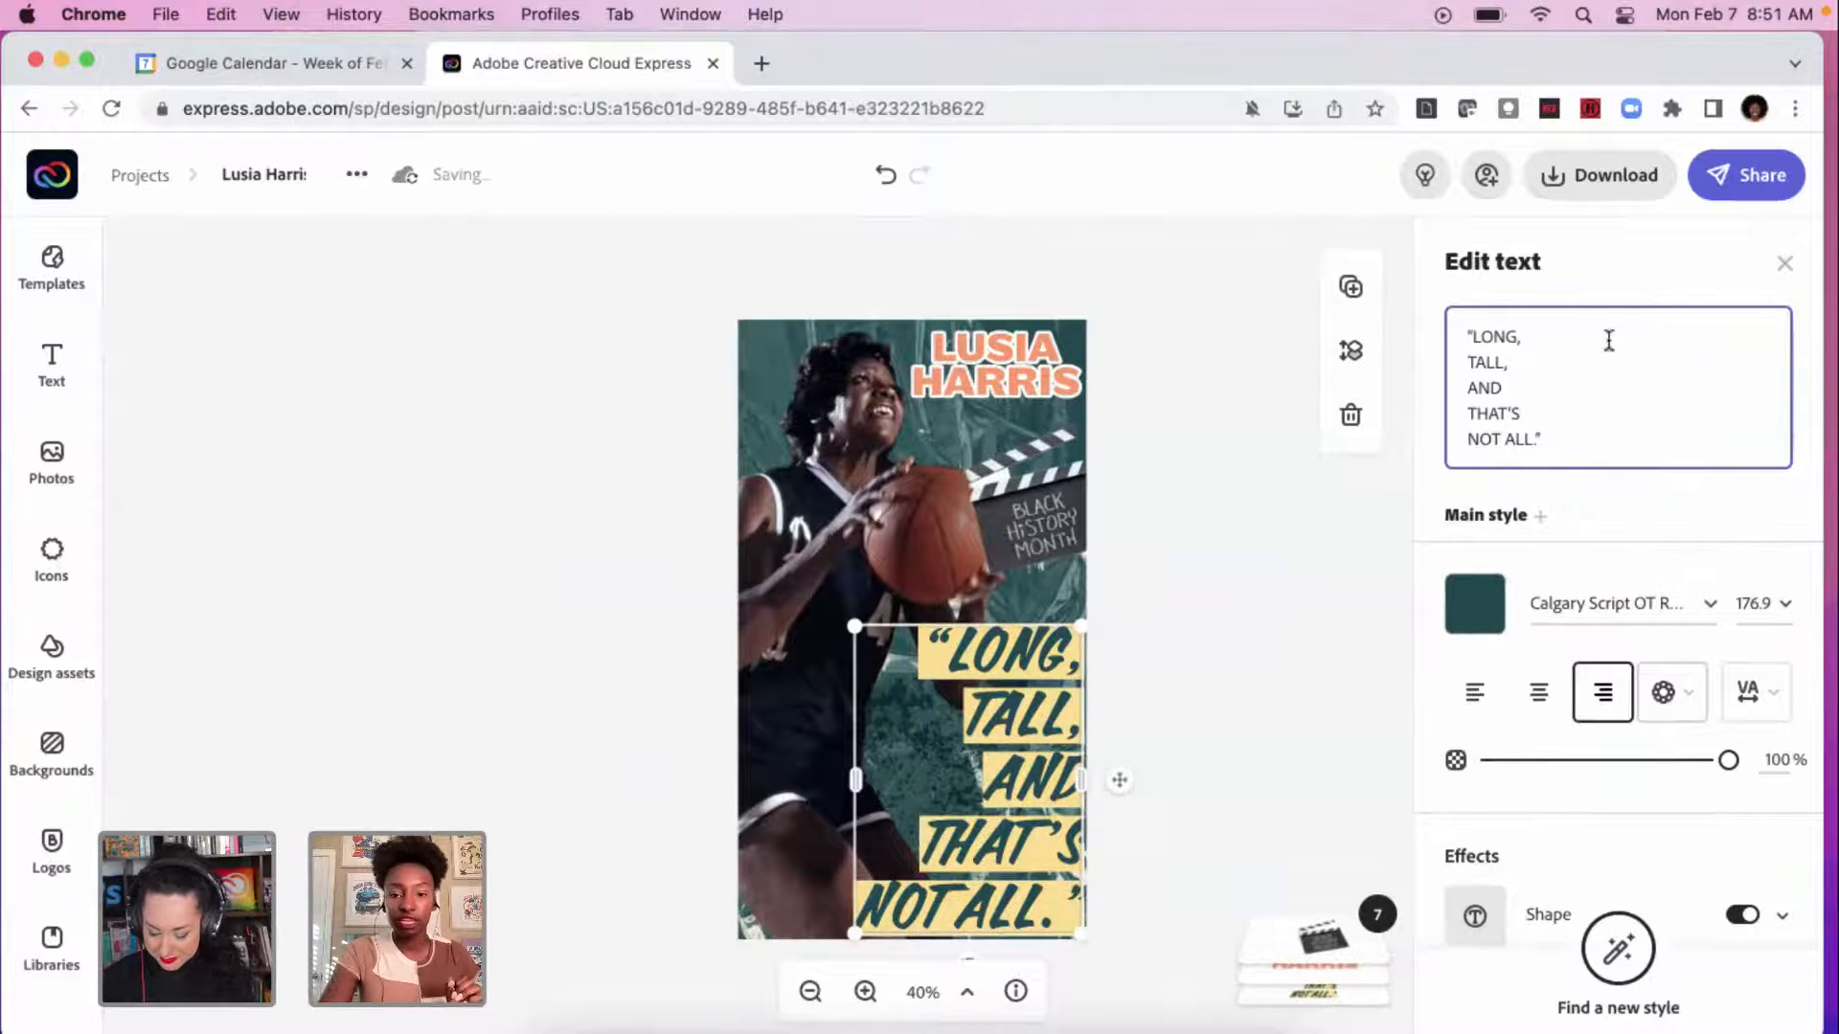
Step: Enlarge the quote text to size 201.1, nudge it into place, and centre-align its lines
drag(855, 626, 824, 584)
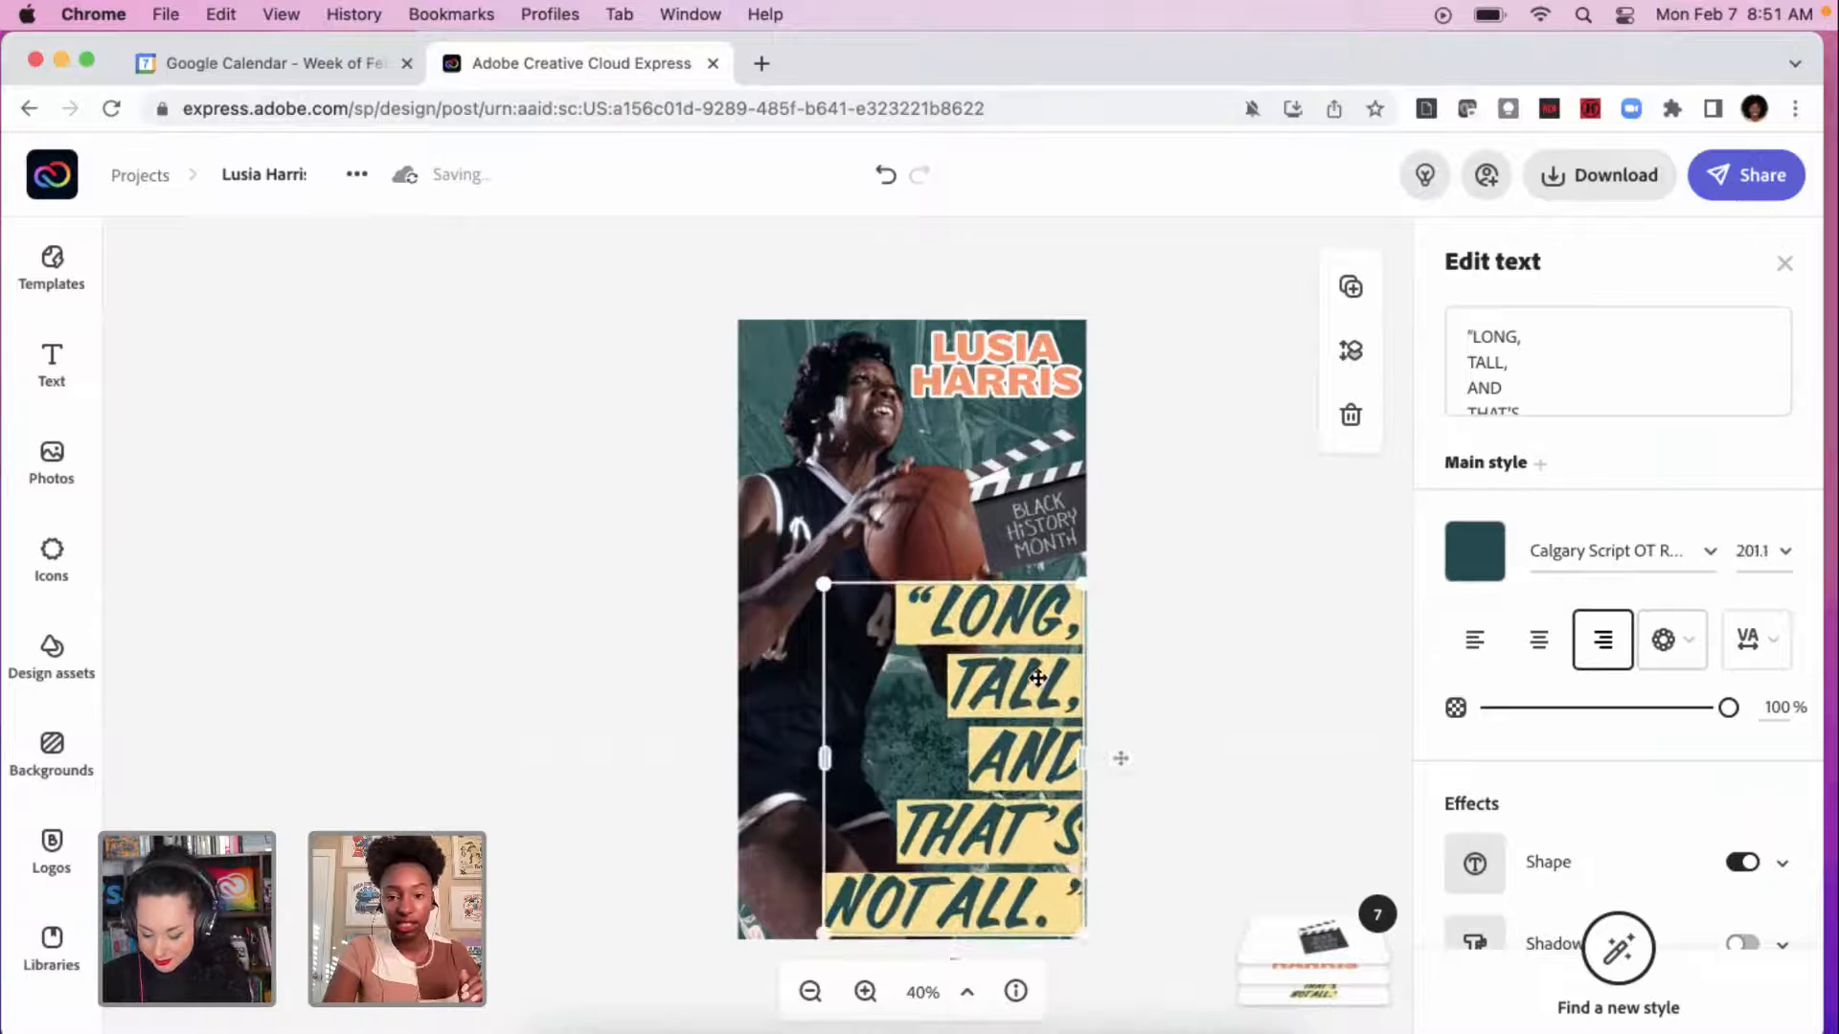
mouse_move(1037, 678)
mouse_down()
mouse_move(987, 676)
mouse_move(1030, 674)
mouse_up()
click(1535, 641)
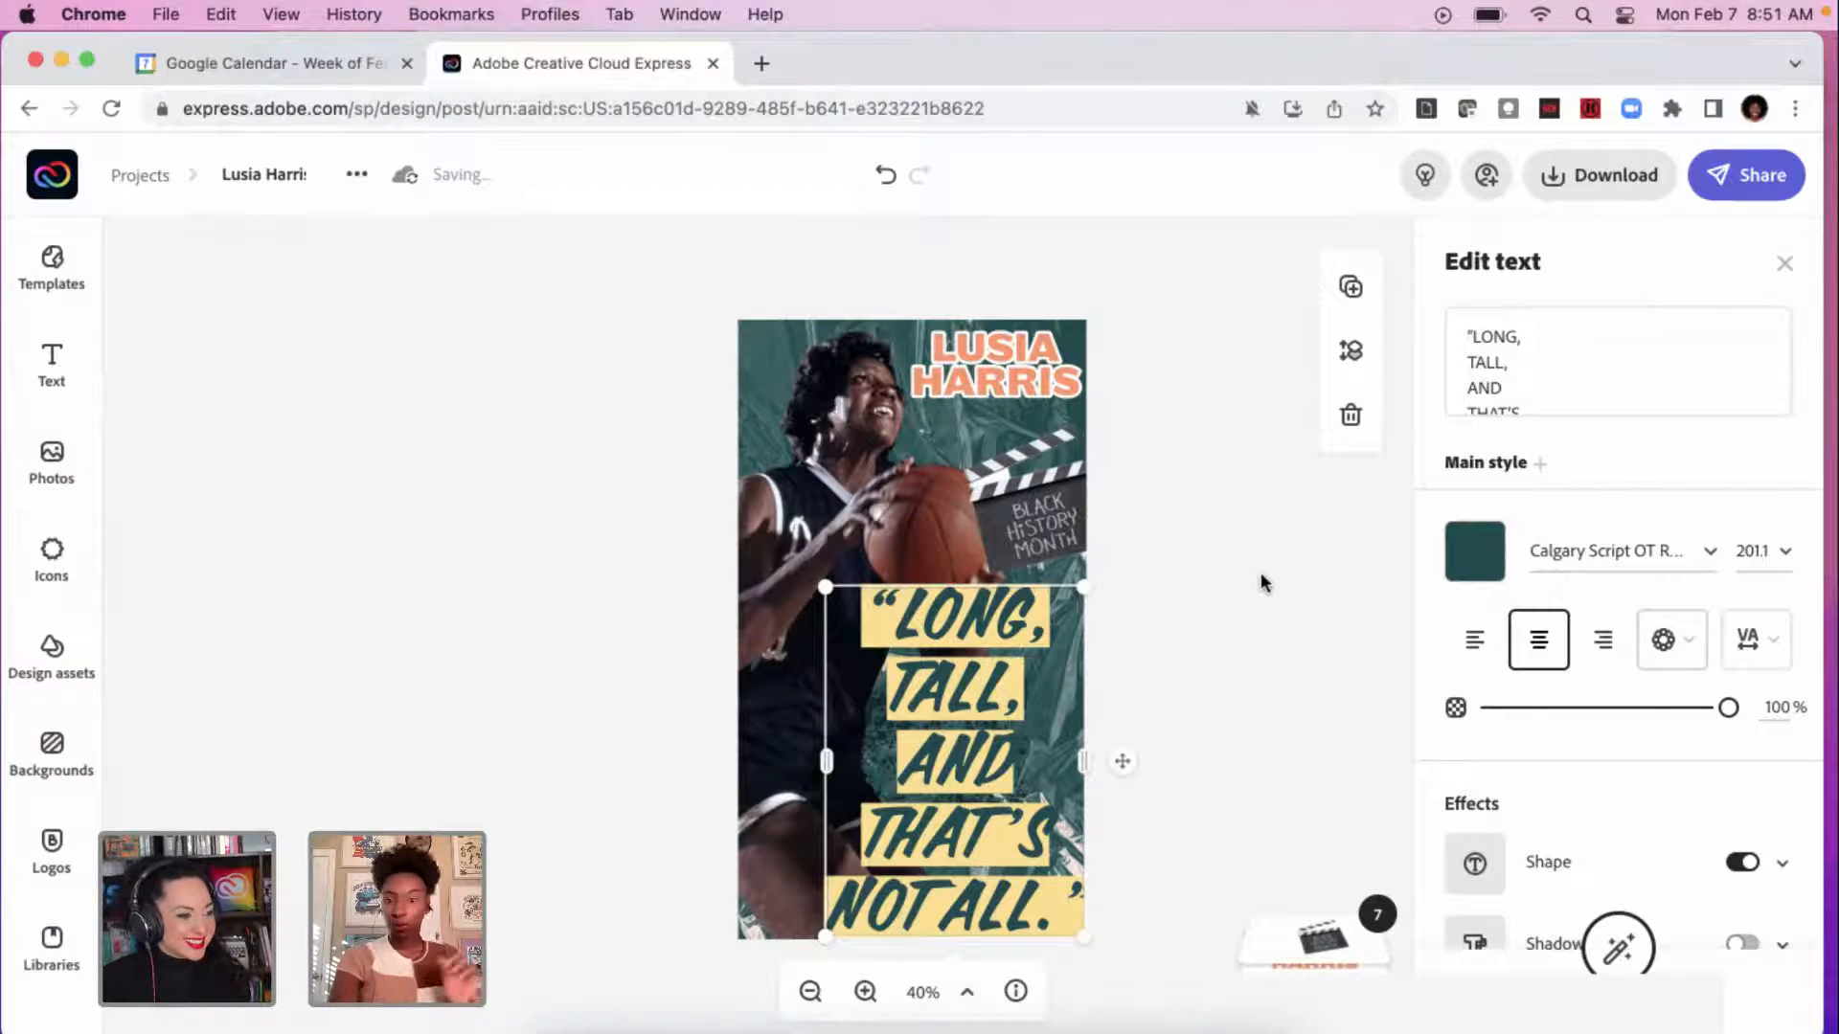
click(1238, 397)
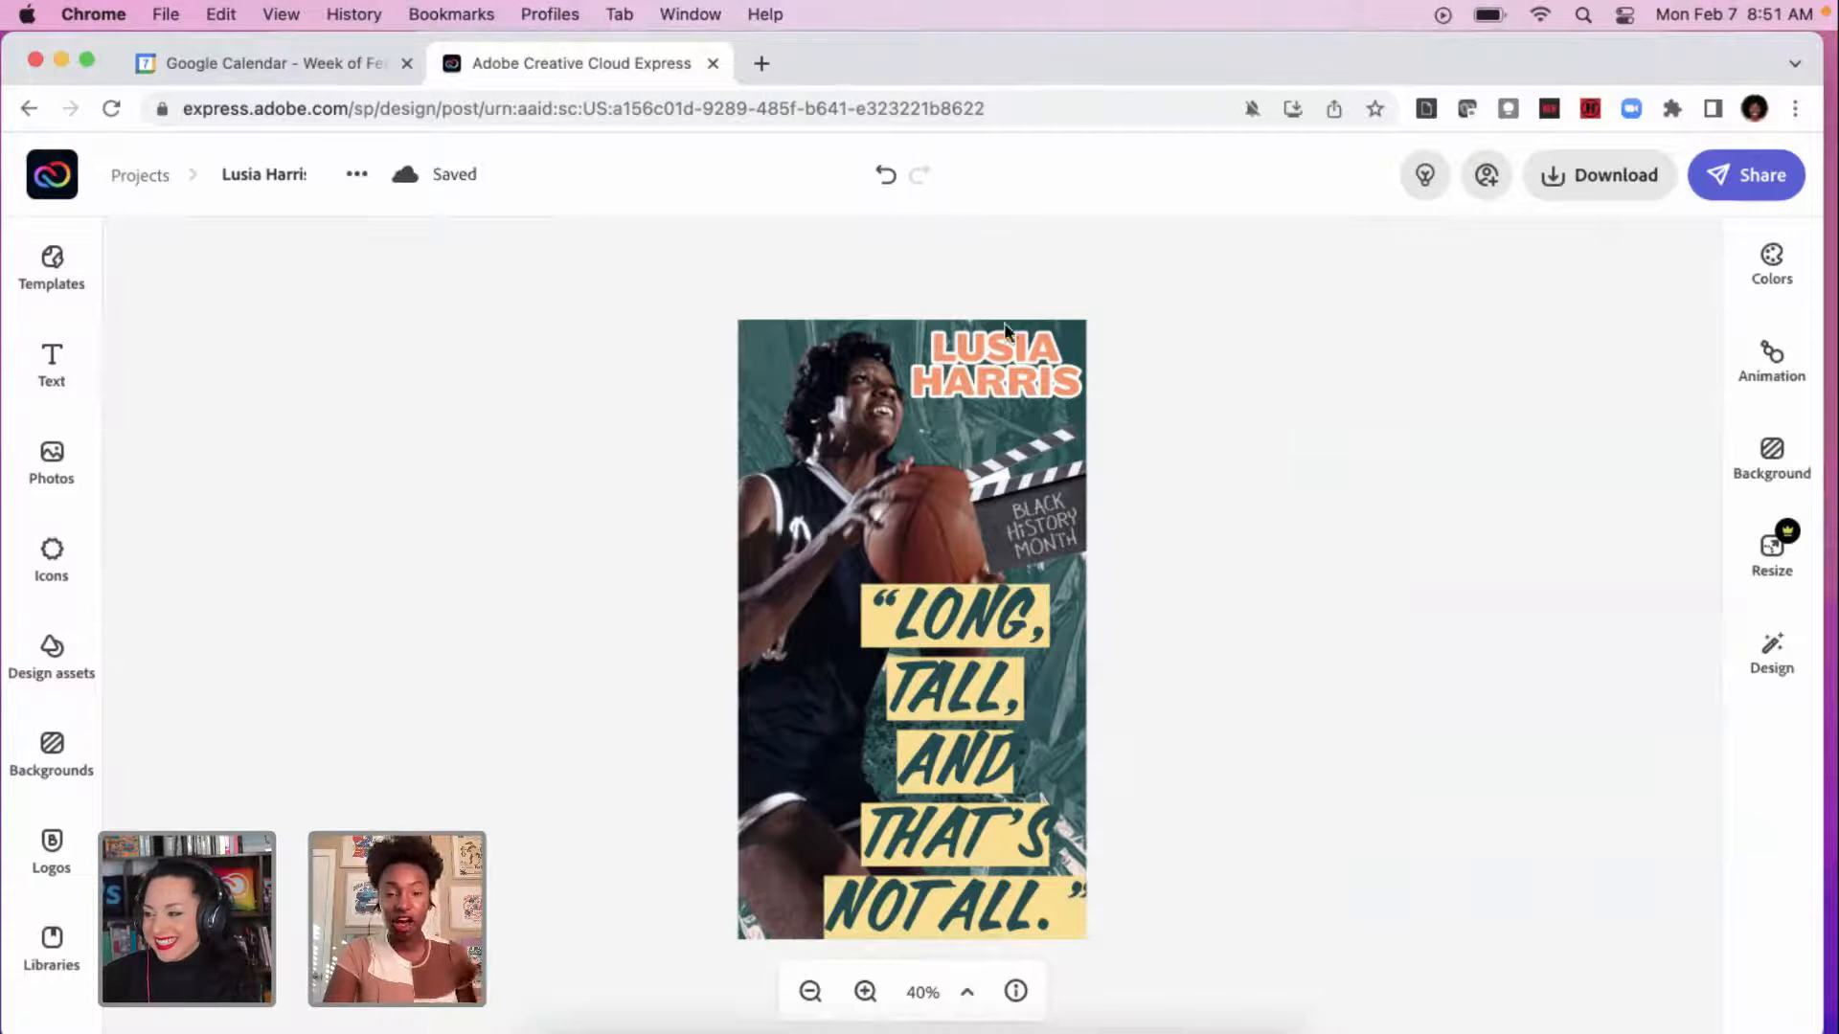
Step: Expand the story's layer stack and select the splatter texture layer directly beneath the athlete cutout
click(779, 365)
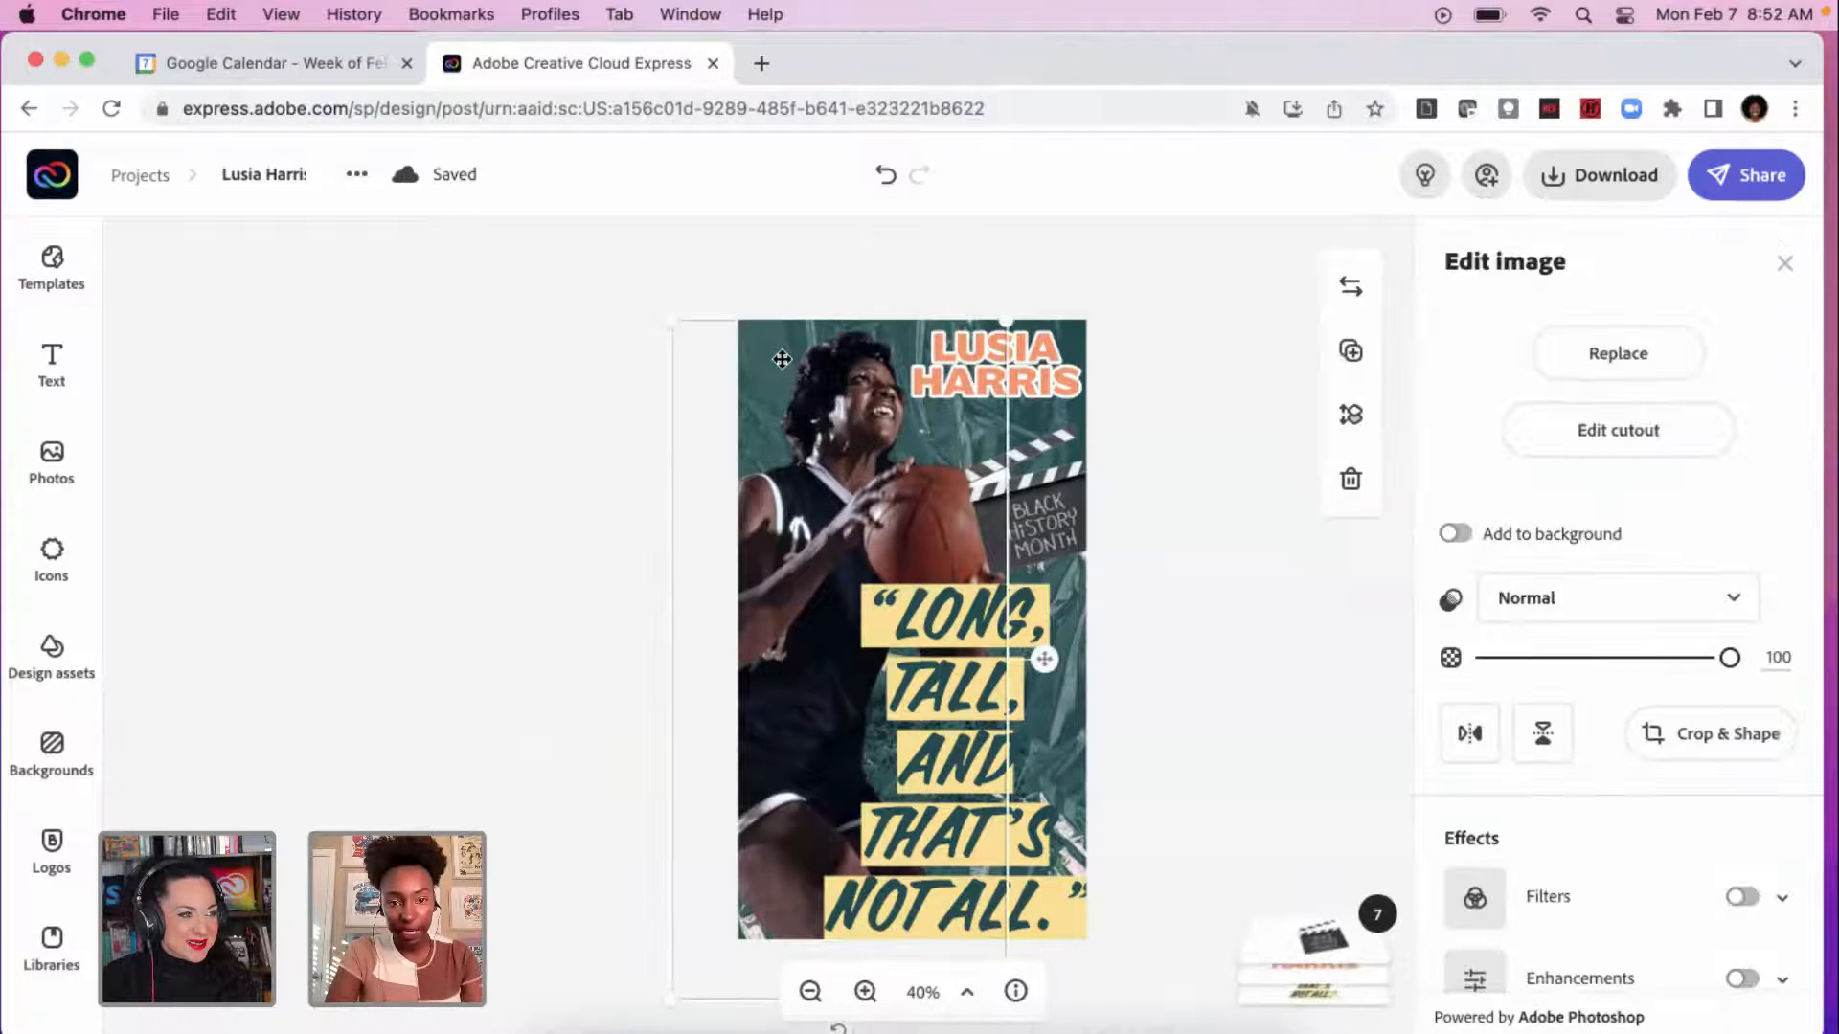
click(1058, 750)
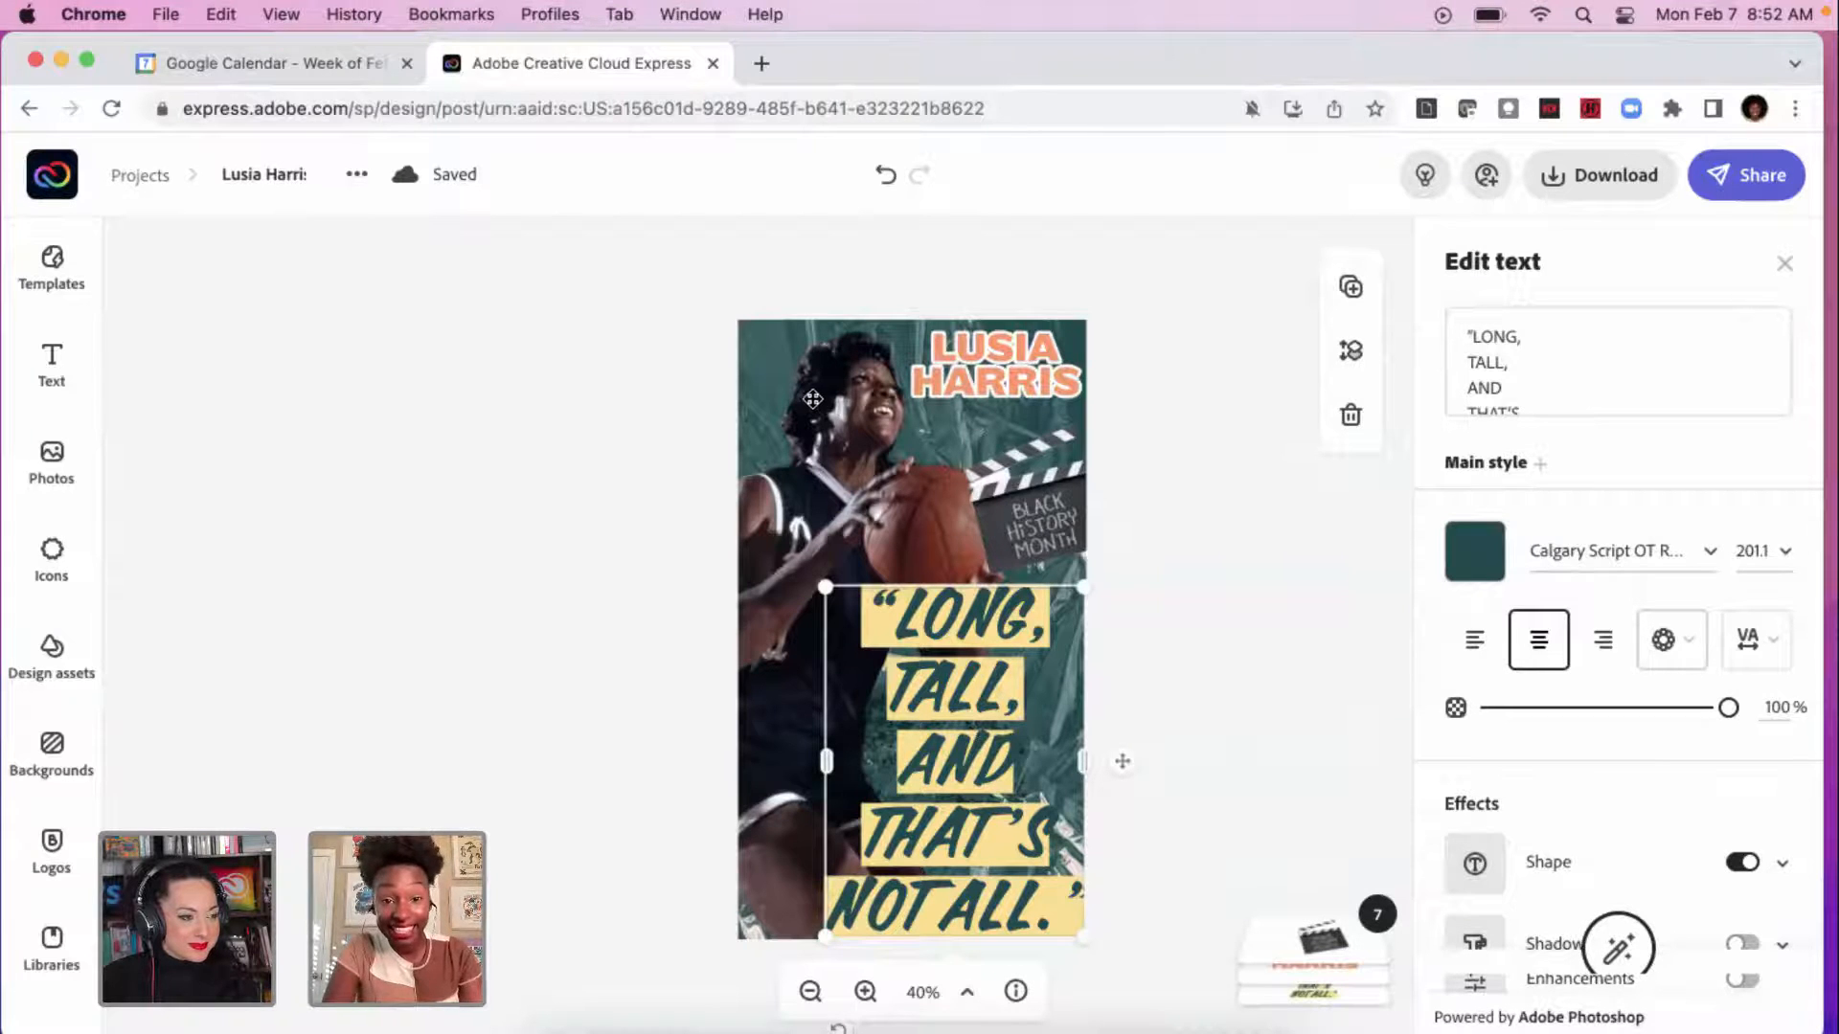
click(1183, 845)
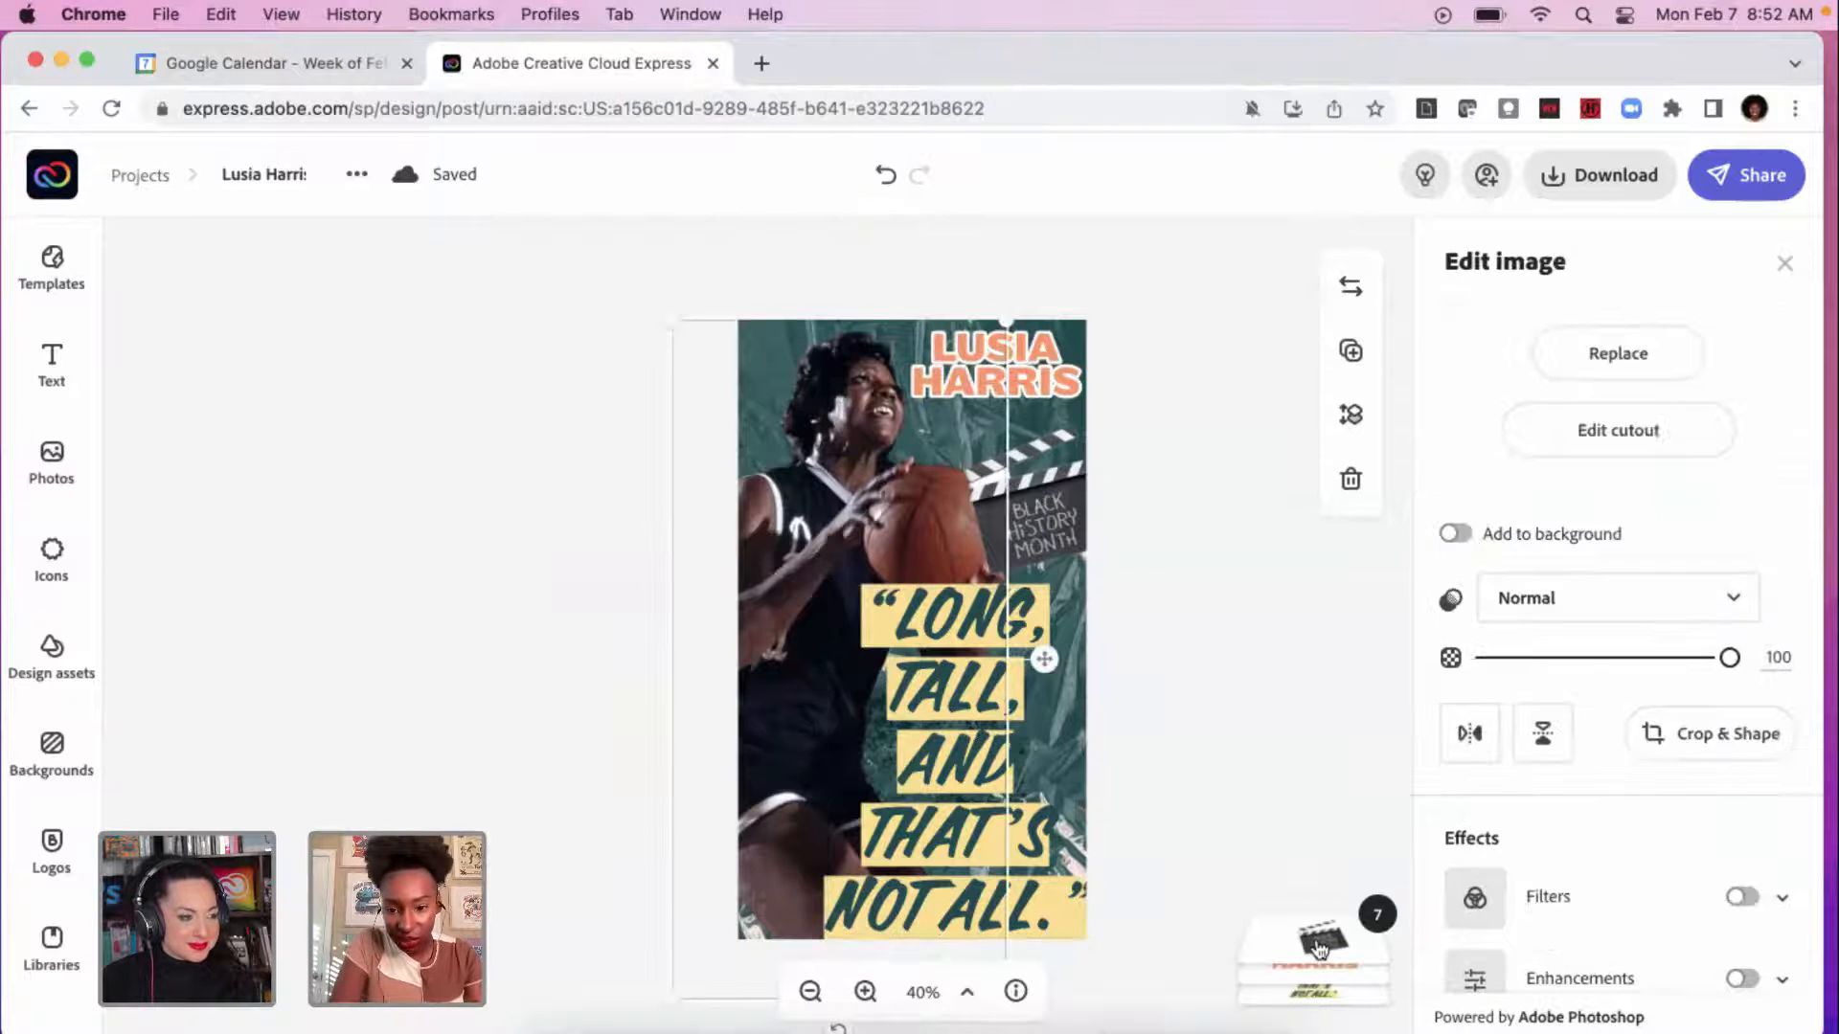
click(1199, 749)
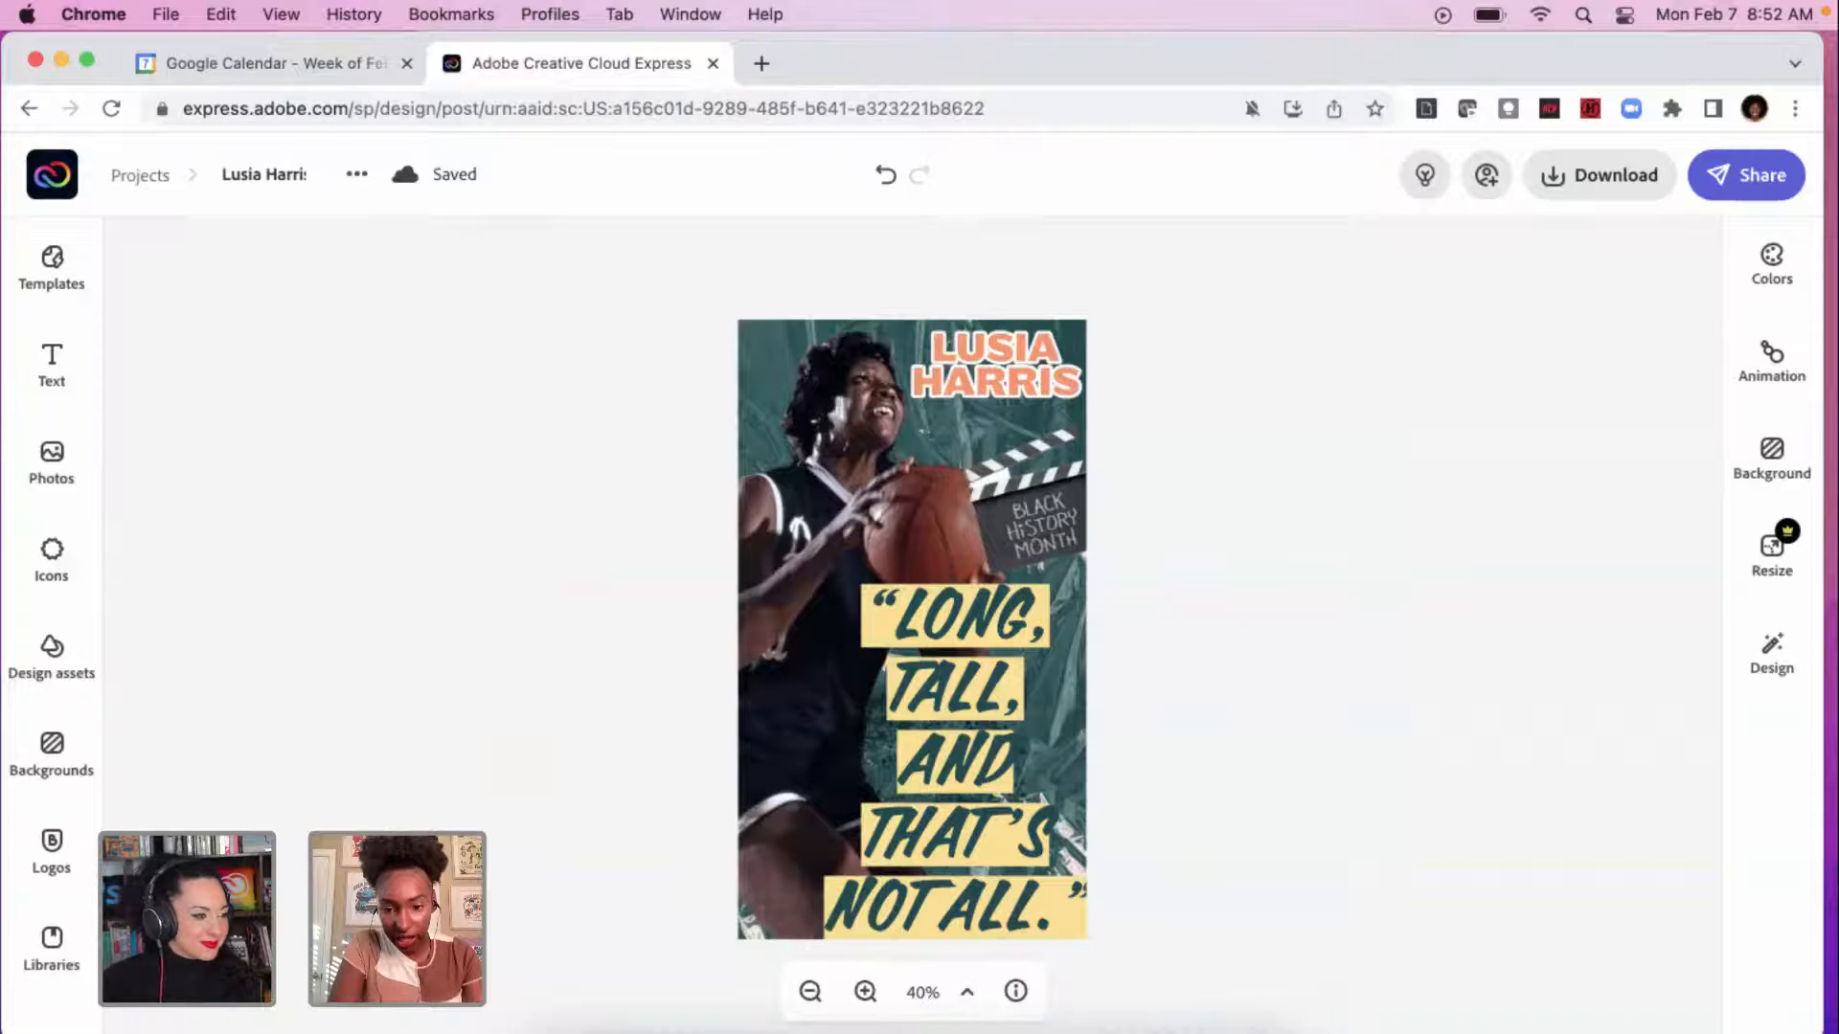
click(1010, 762)
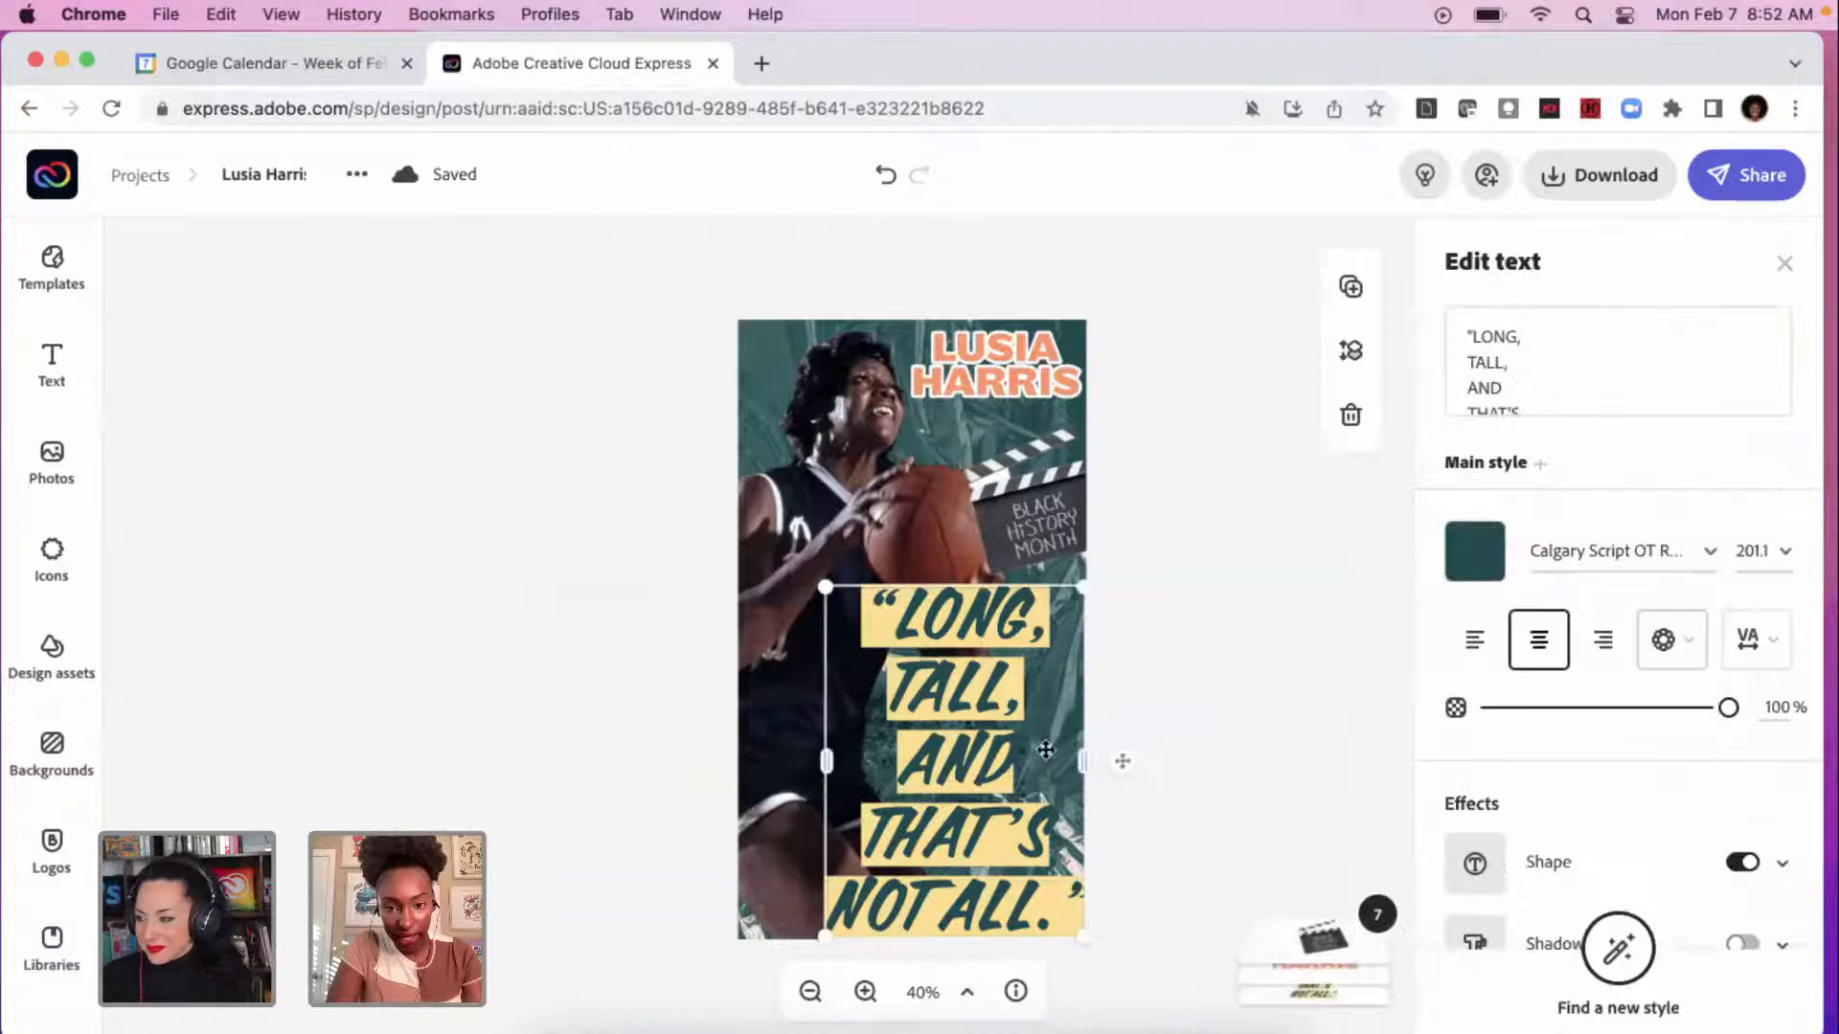
click(1289, 958)
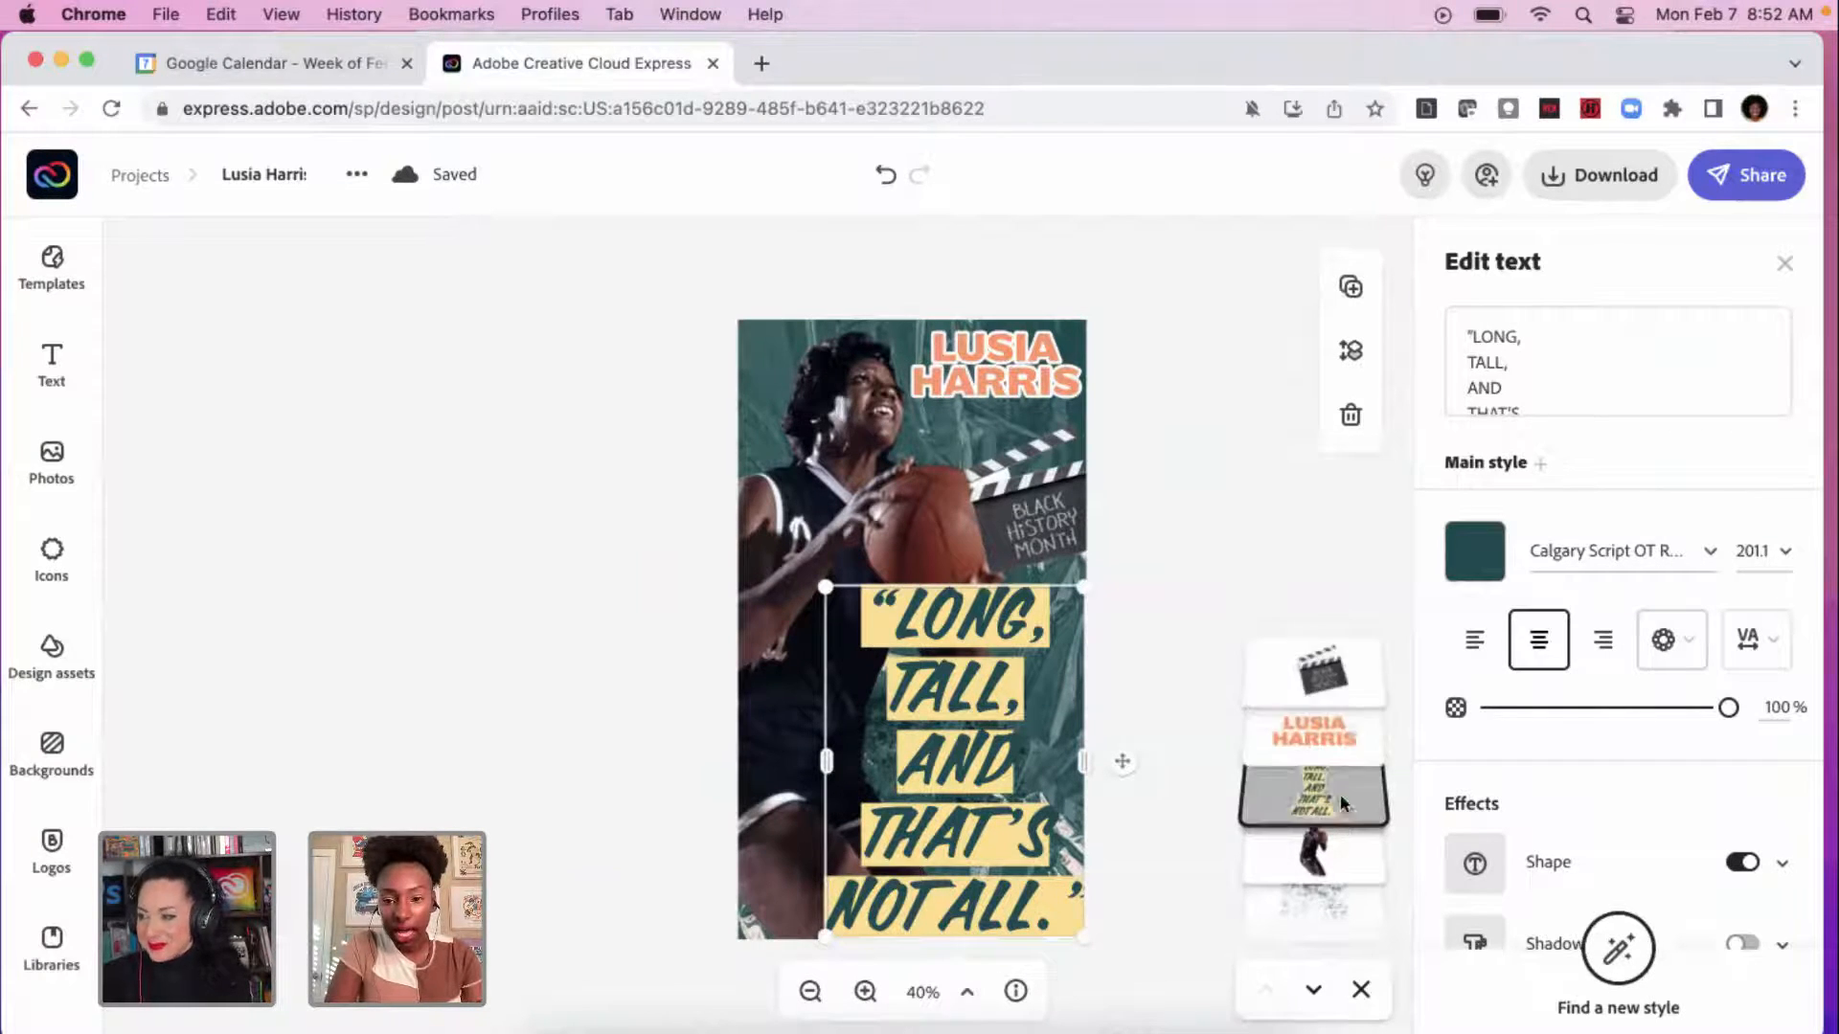
scroll(1335, 904, down, 2)
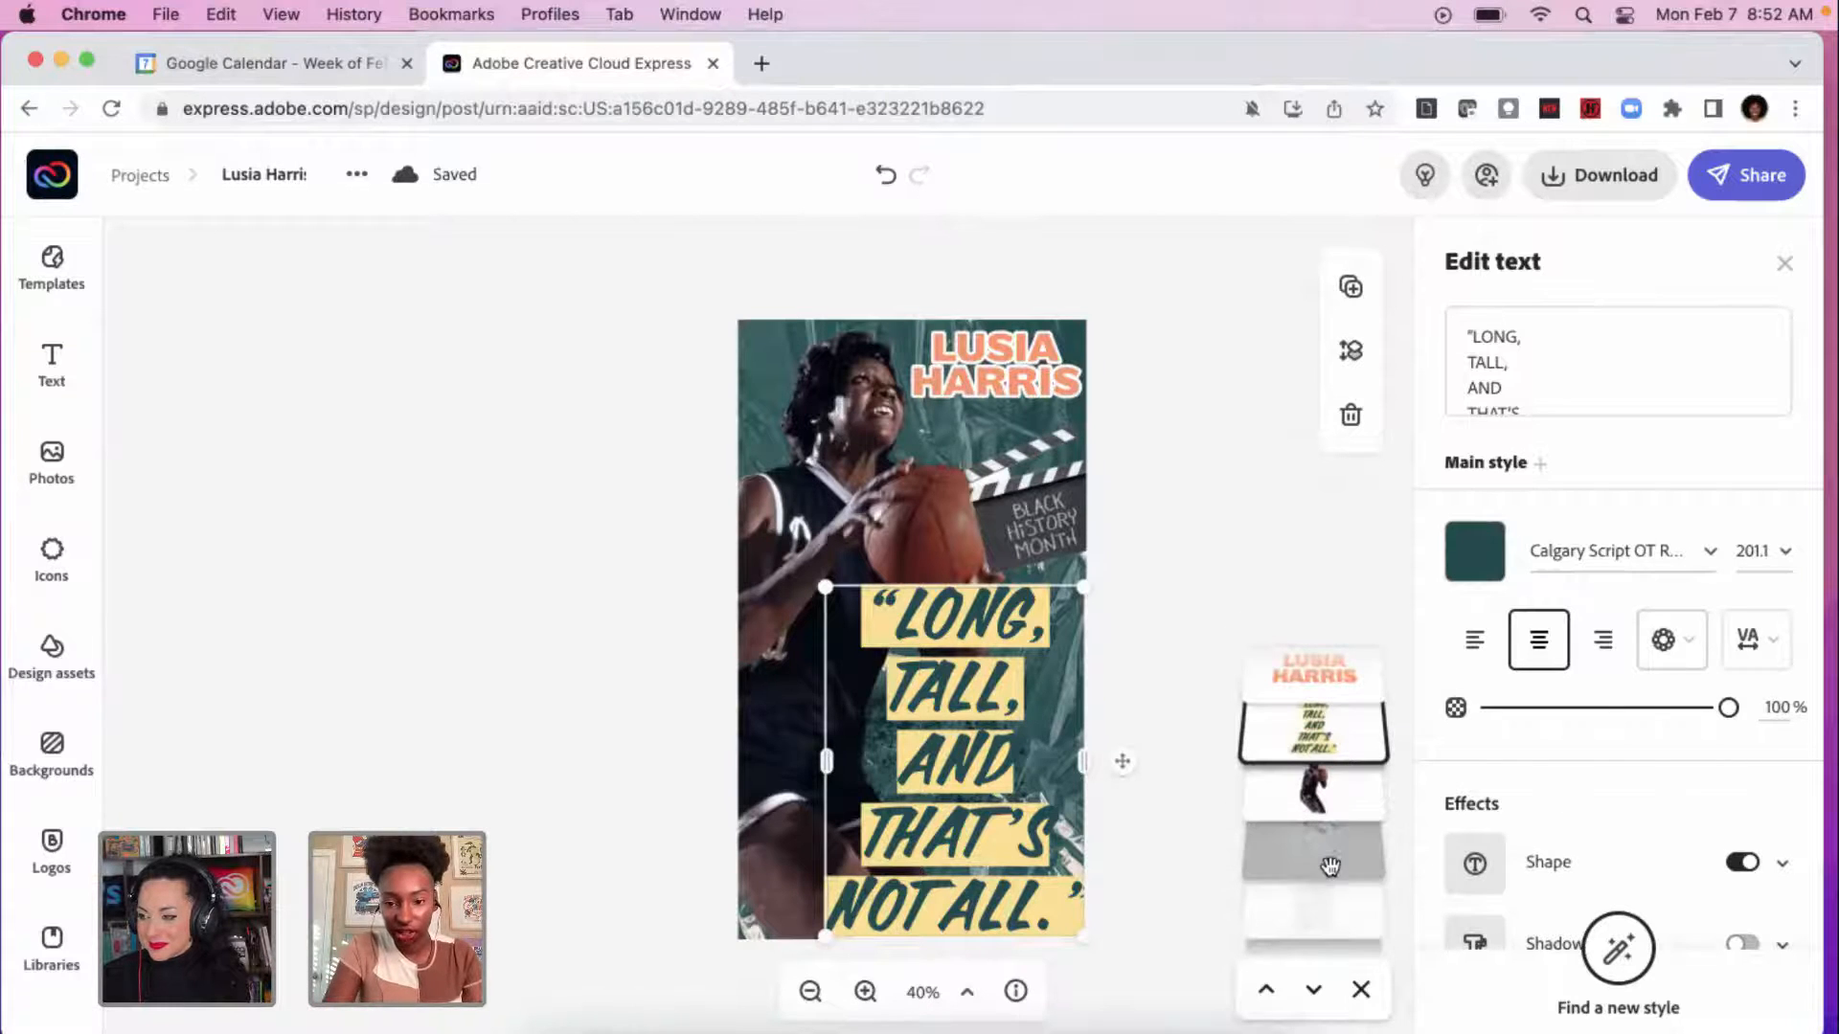
click(1341, 866)
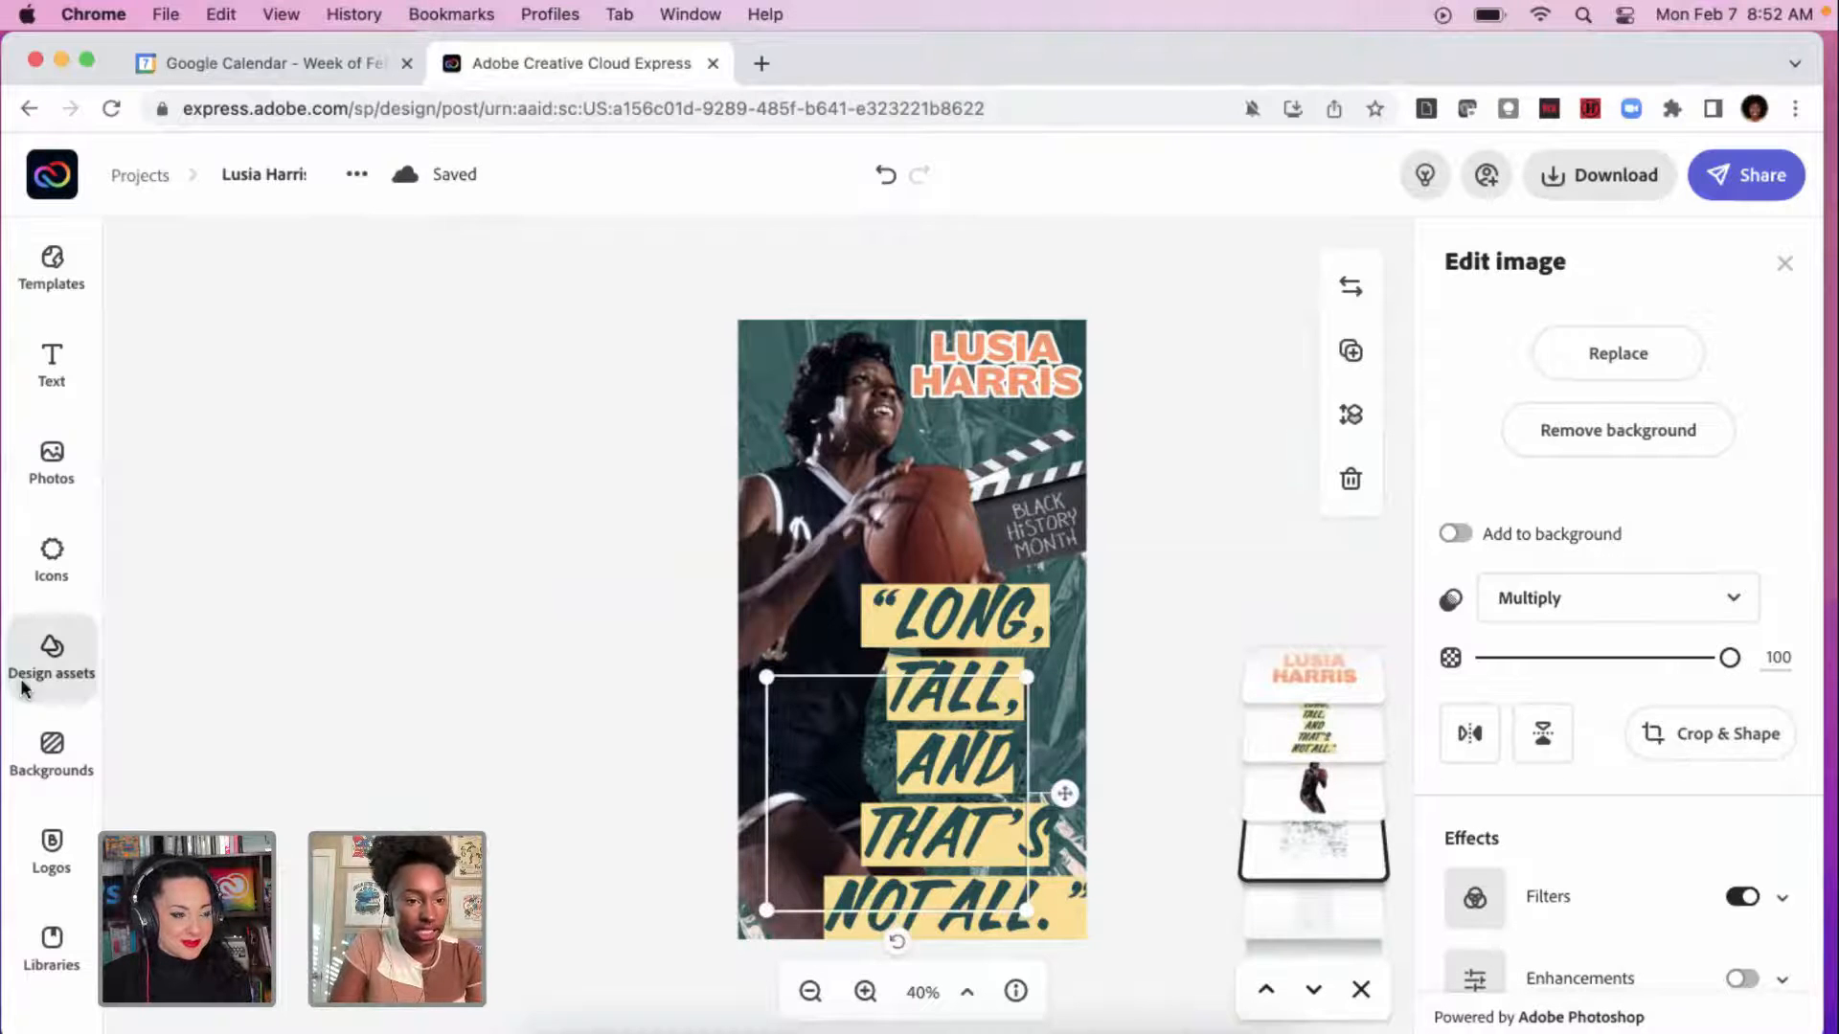
Step: Search the background library for "texture" and browse through the designs it offers
click(58, 660)
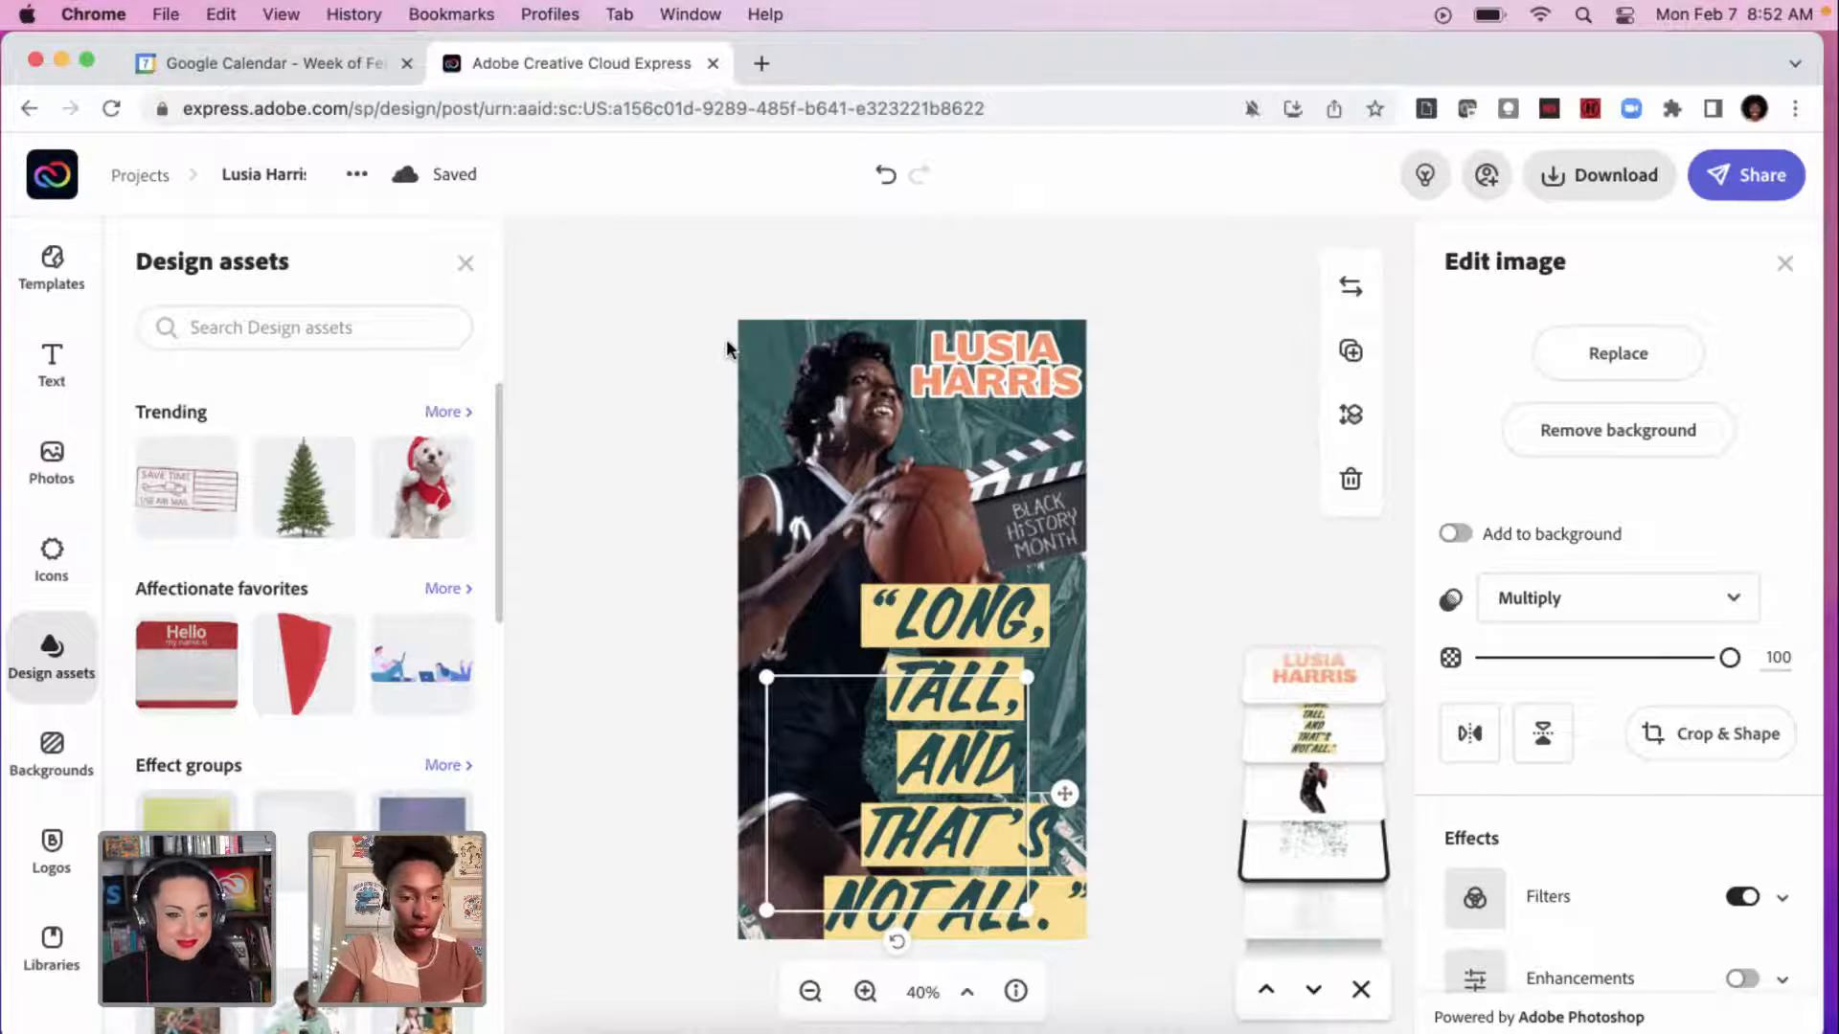
click(21, 766)
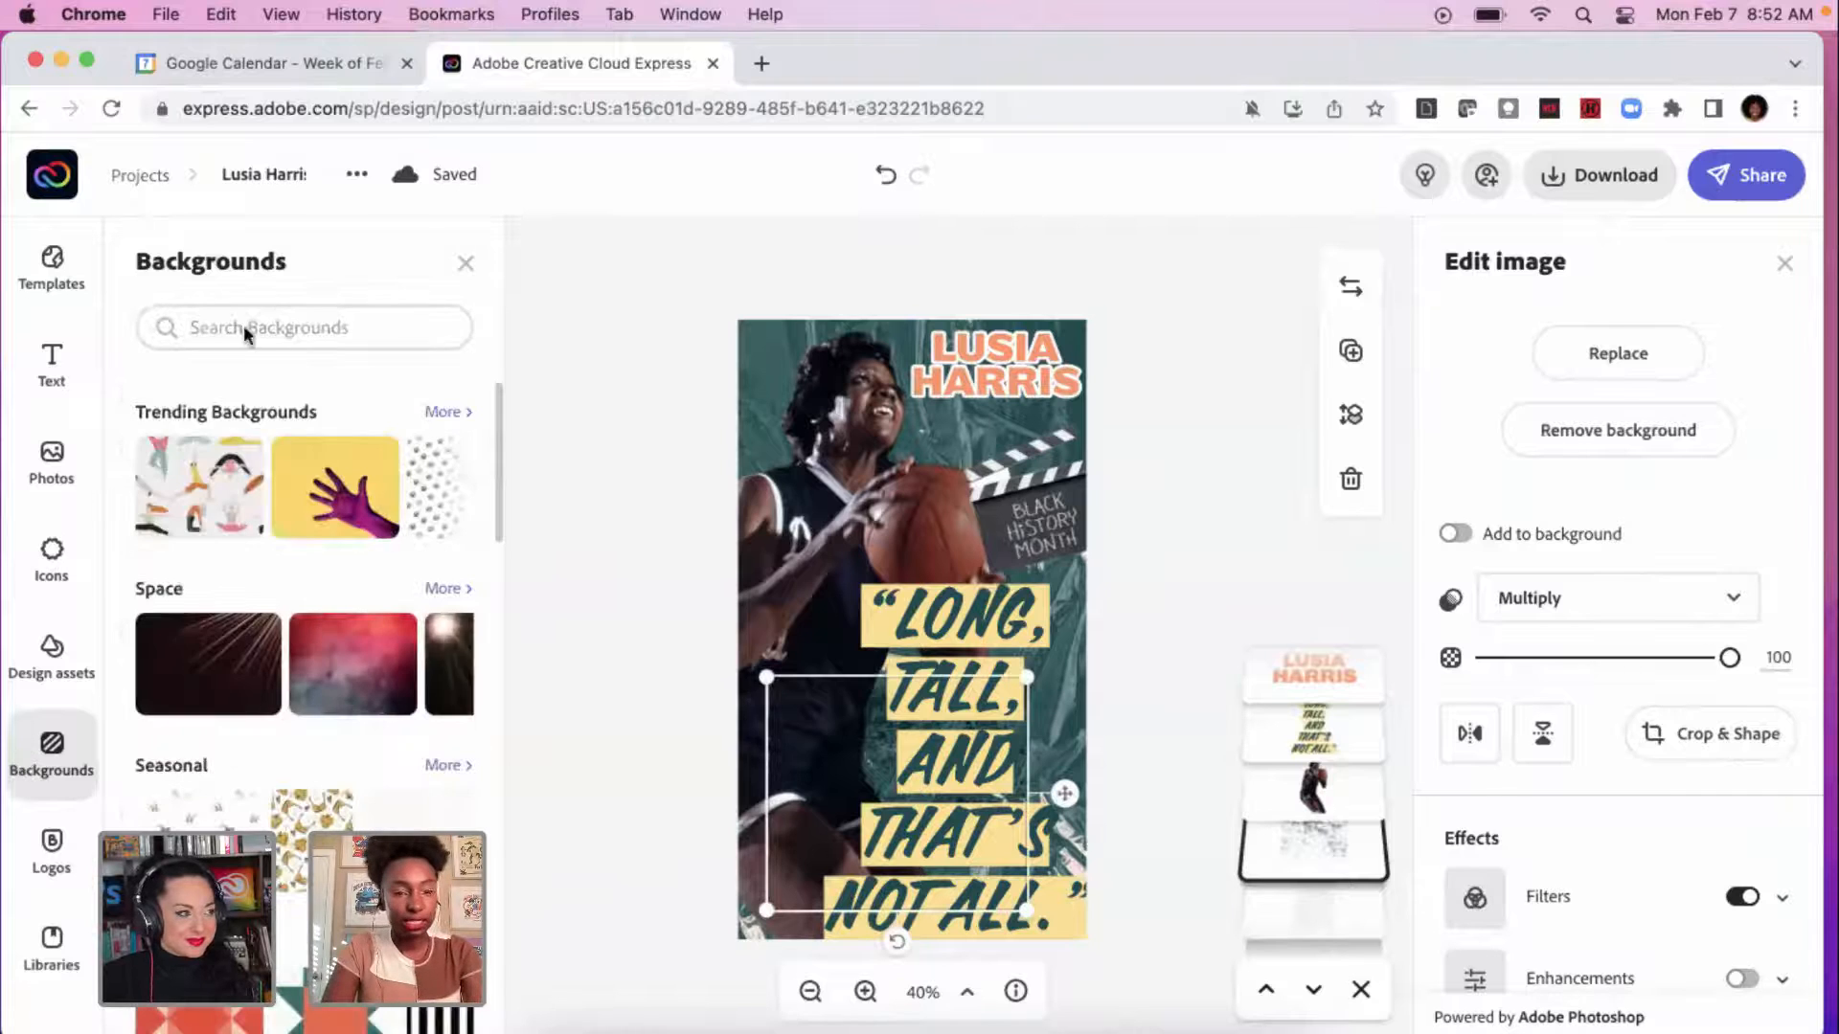
click(255, 321)
text(text)
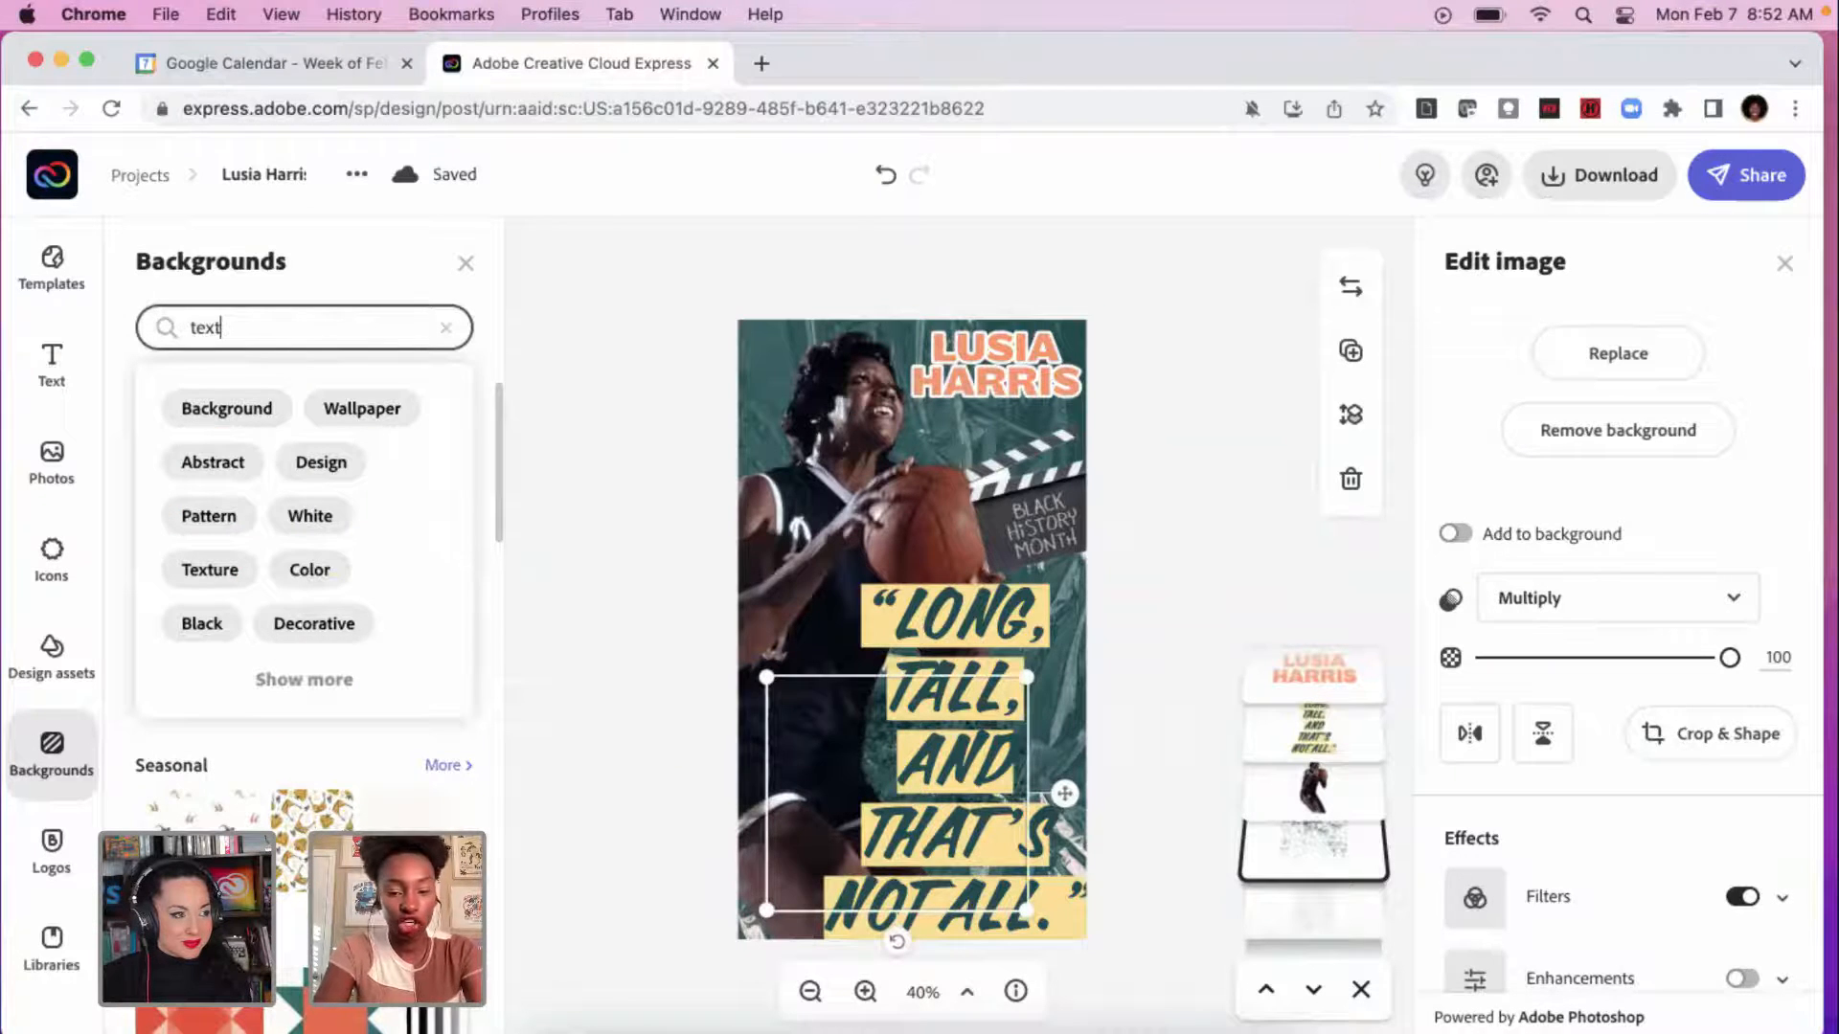
text(ure)
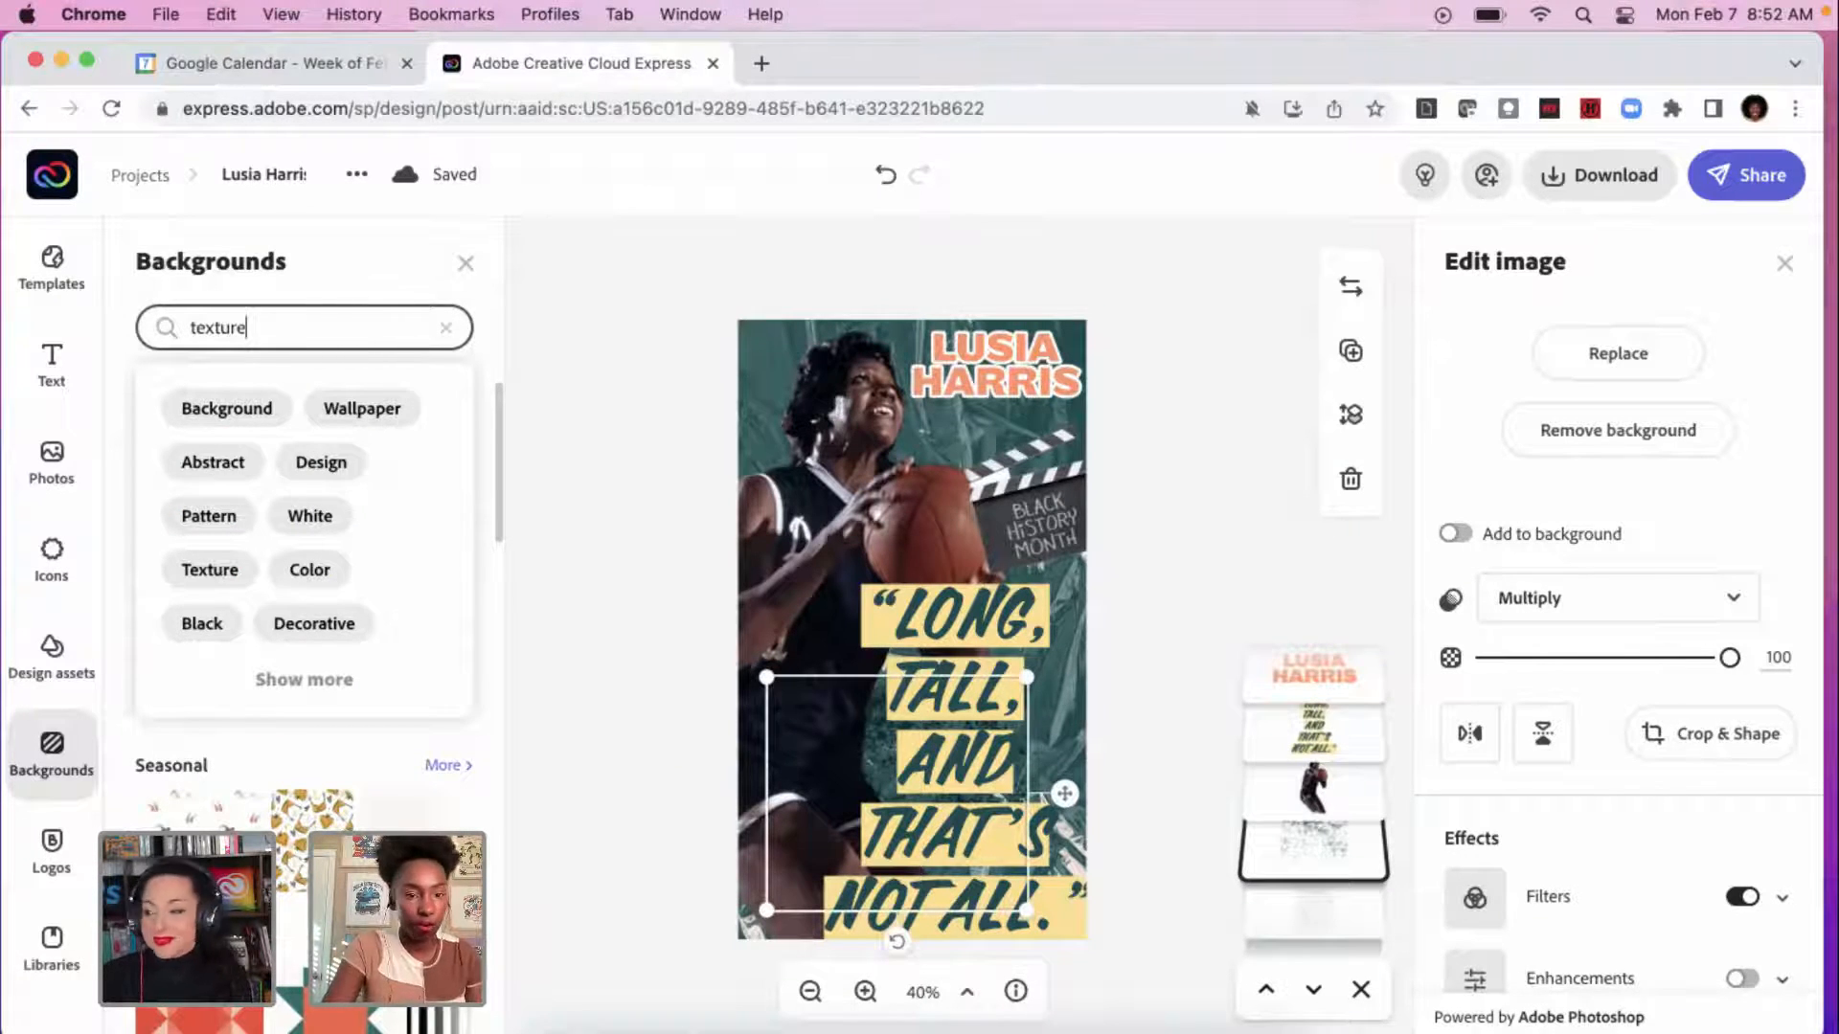
key(Return)
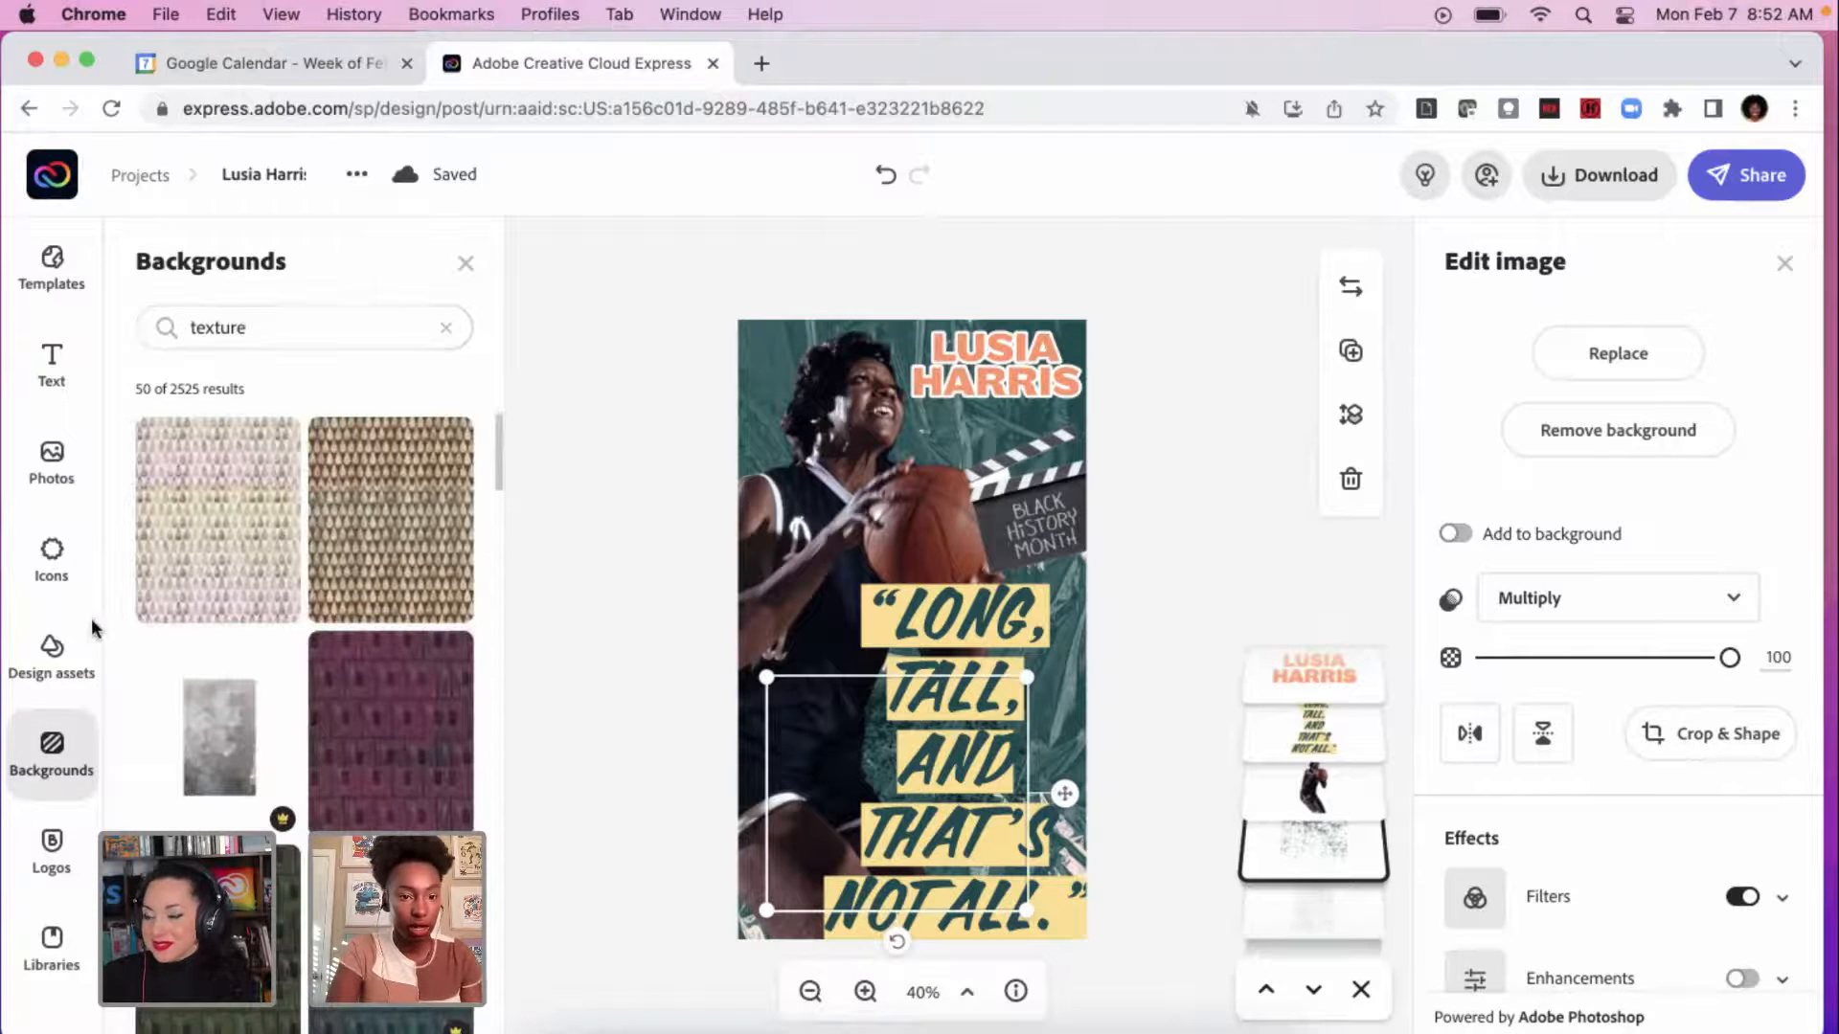
scroll(321, 671, down, 10)
scroll(321, 671, down, 10)
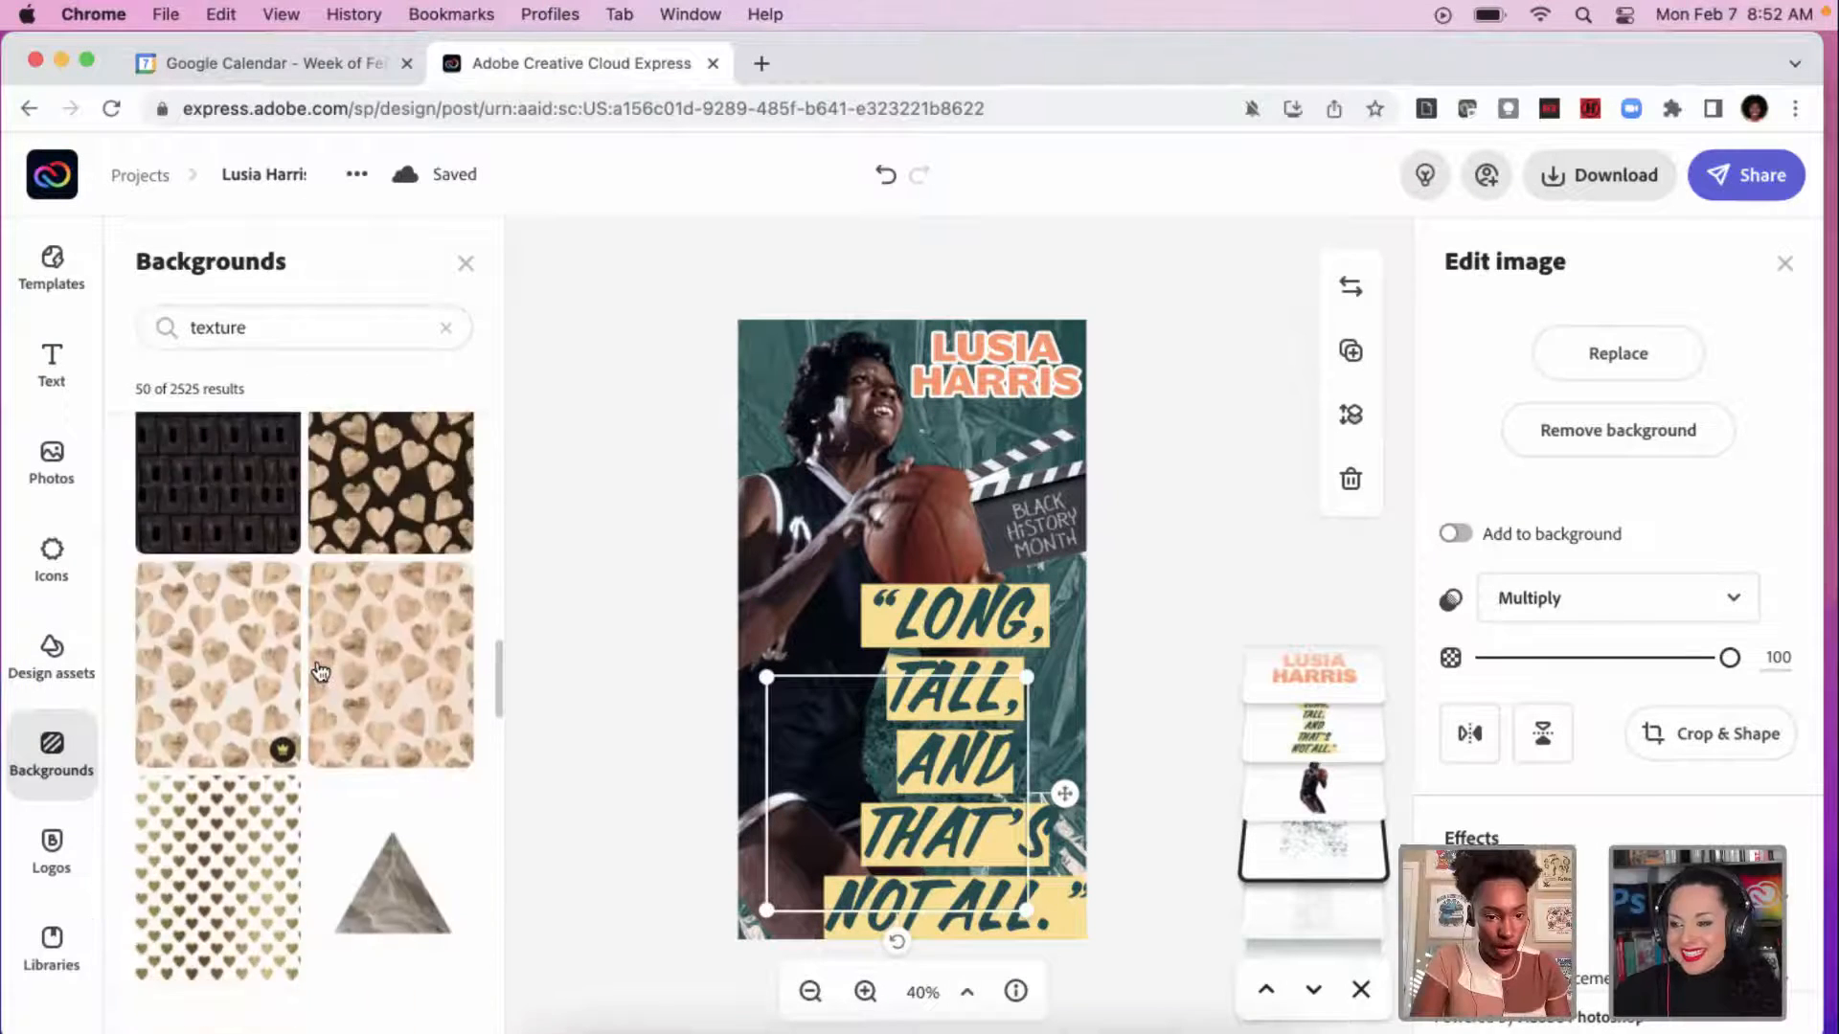
scroll(321, 671, down, 2)
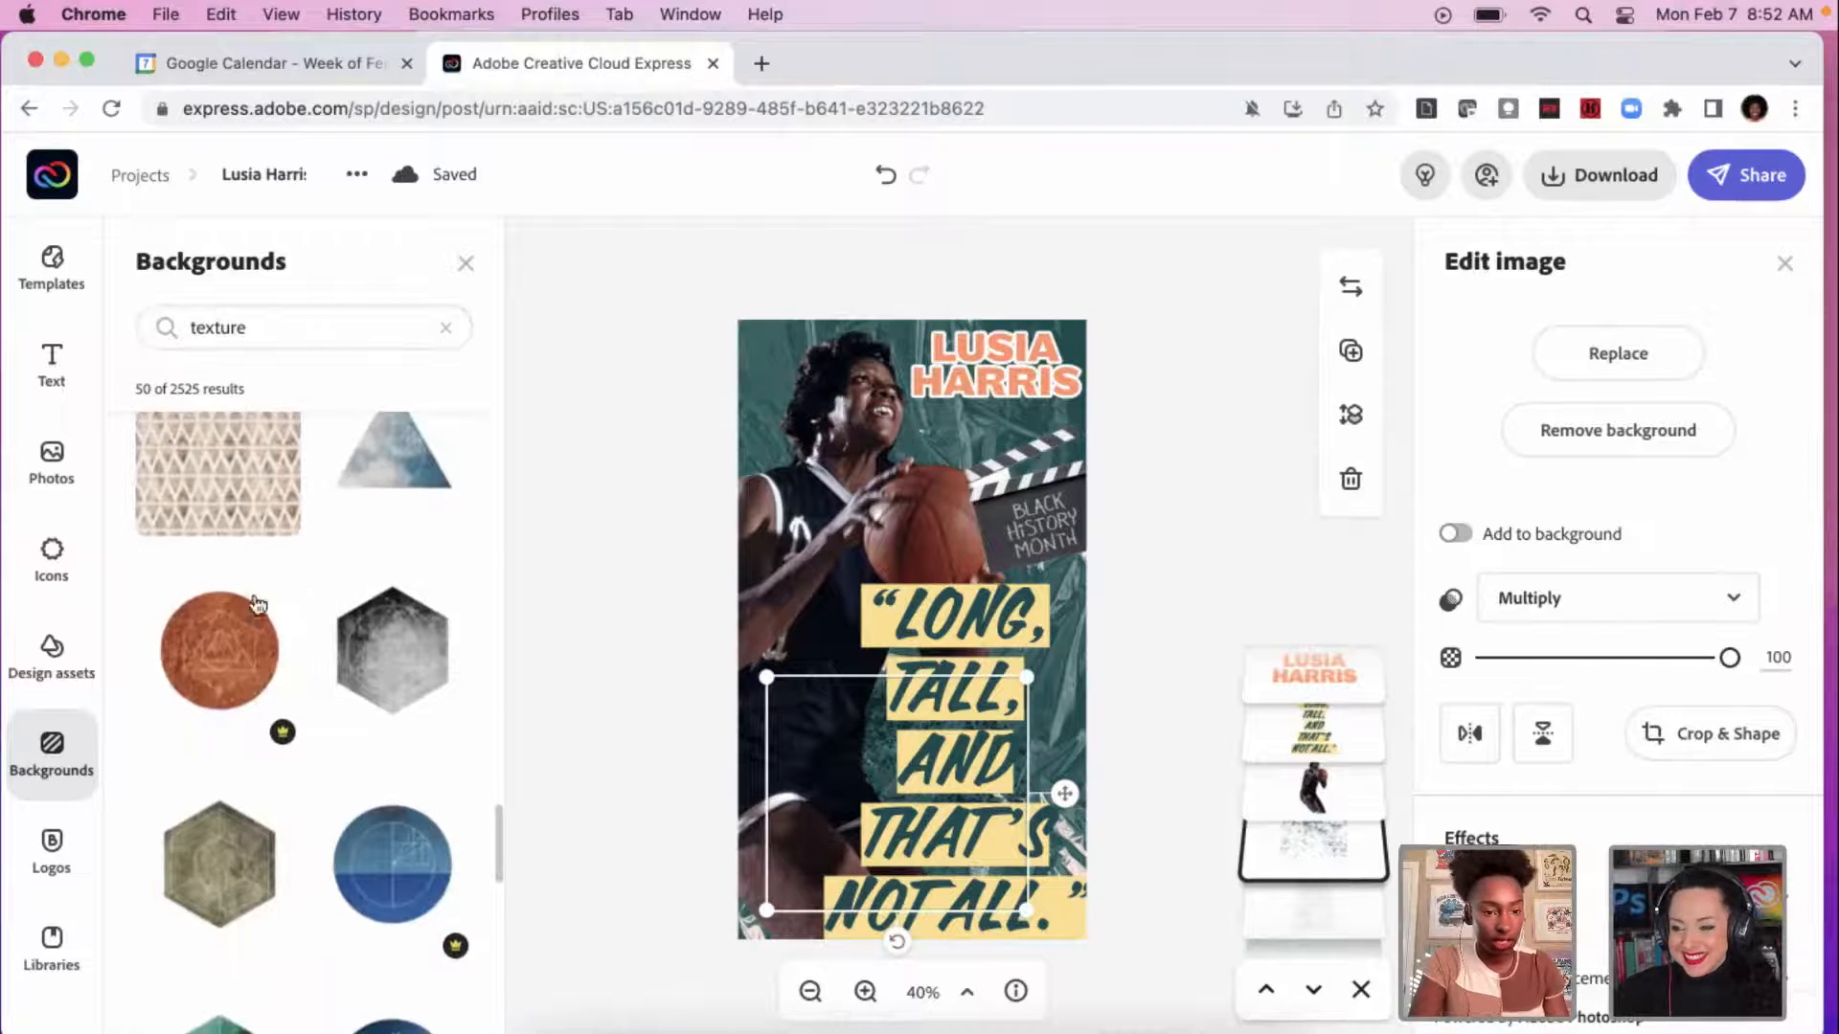
Step: Search the design assets for "texture" and add the gold splatter texture to the story
click(38, 682)
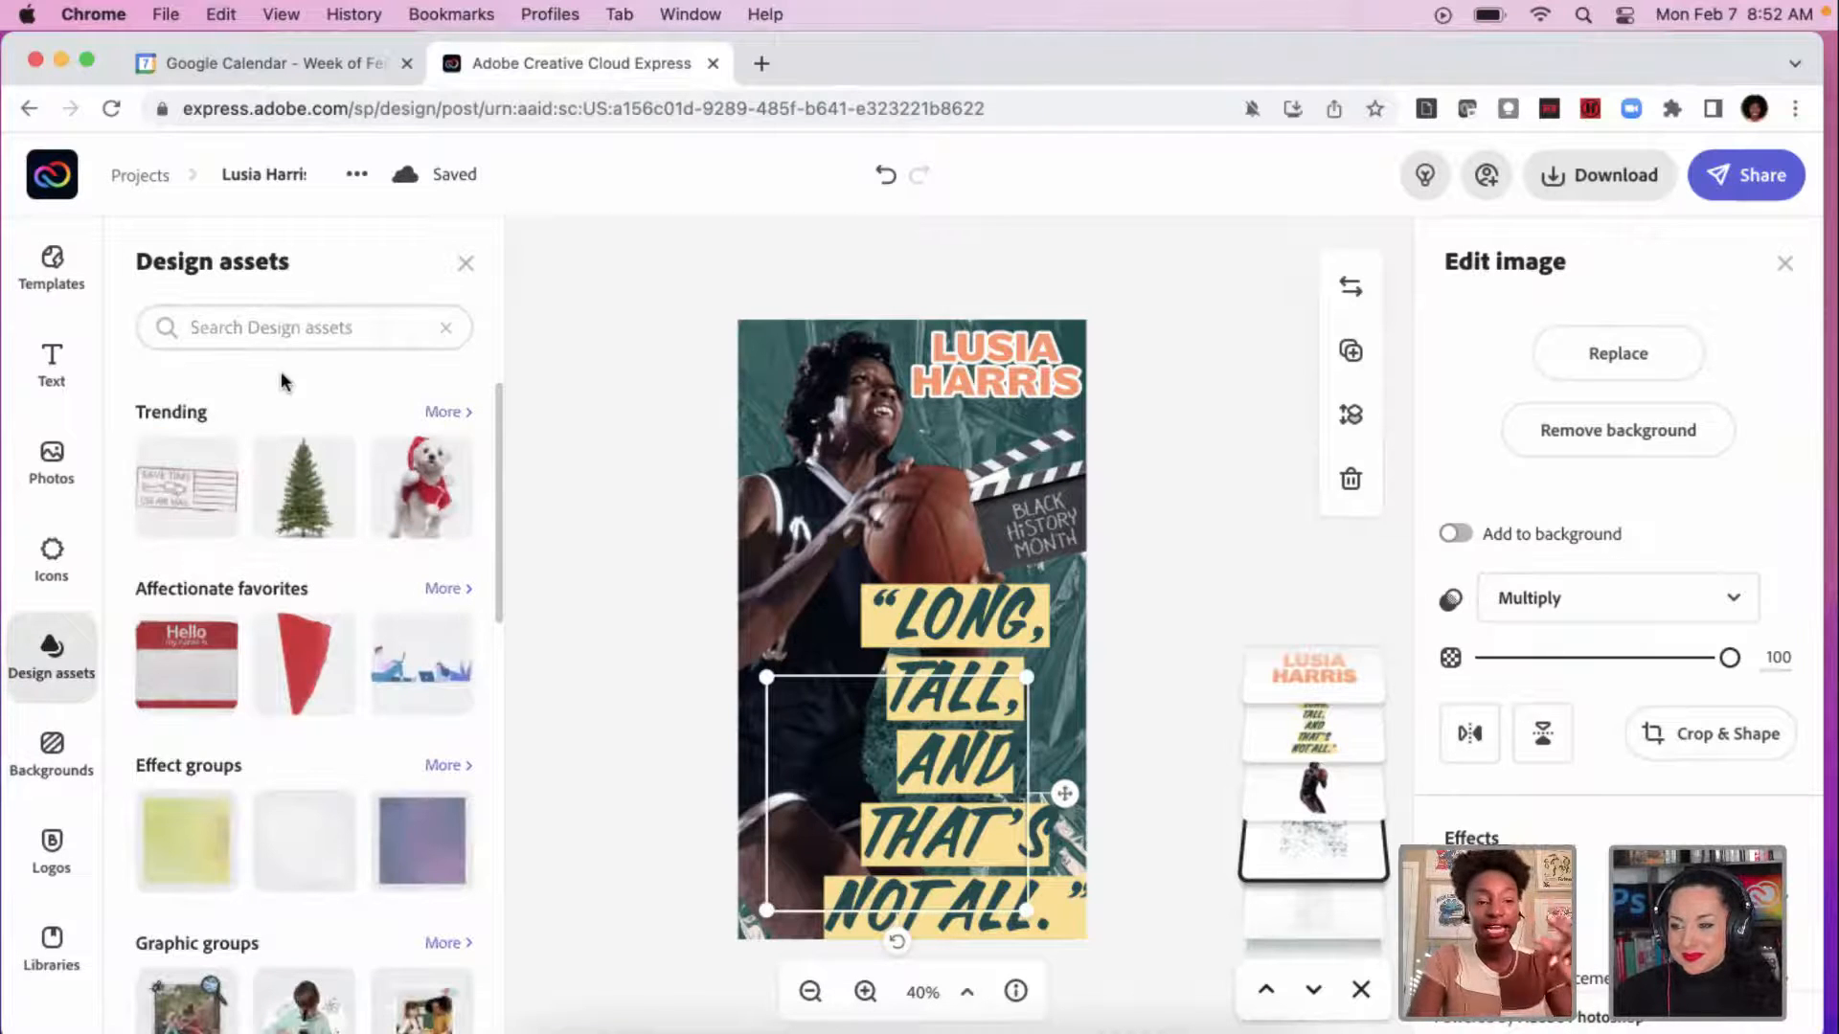
click(320, 321)
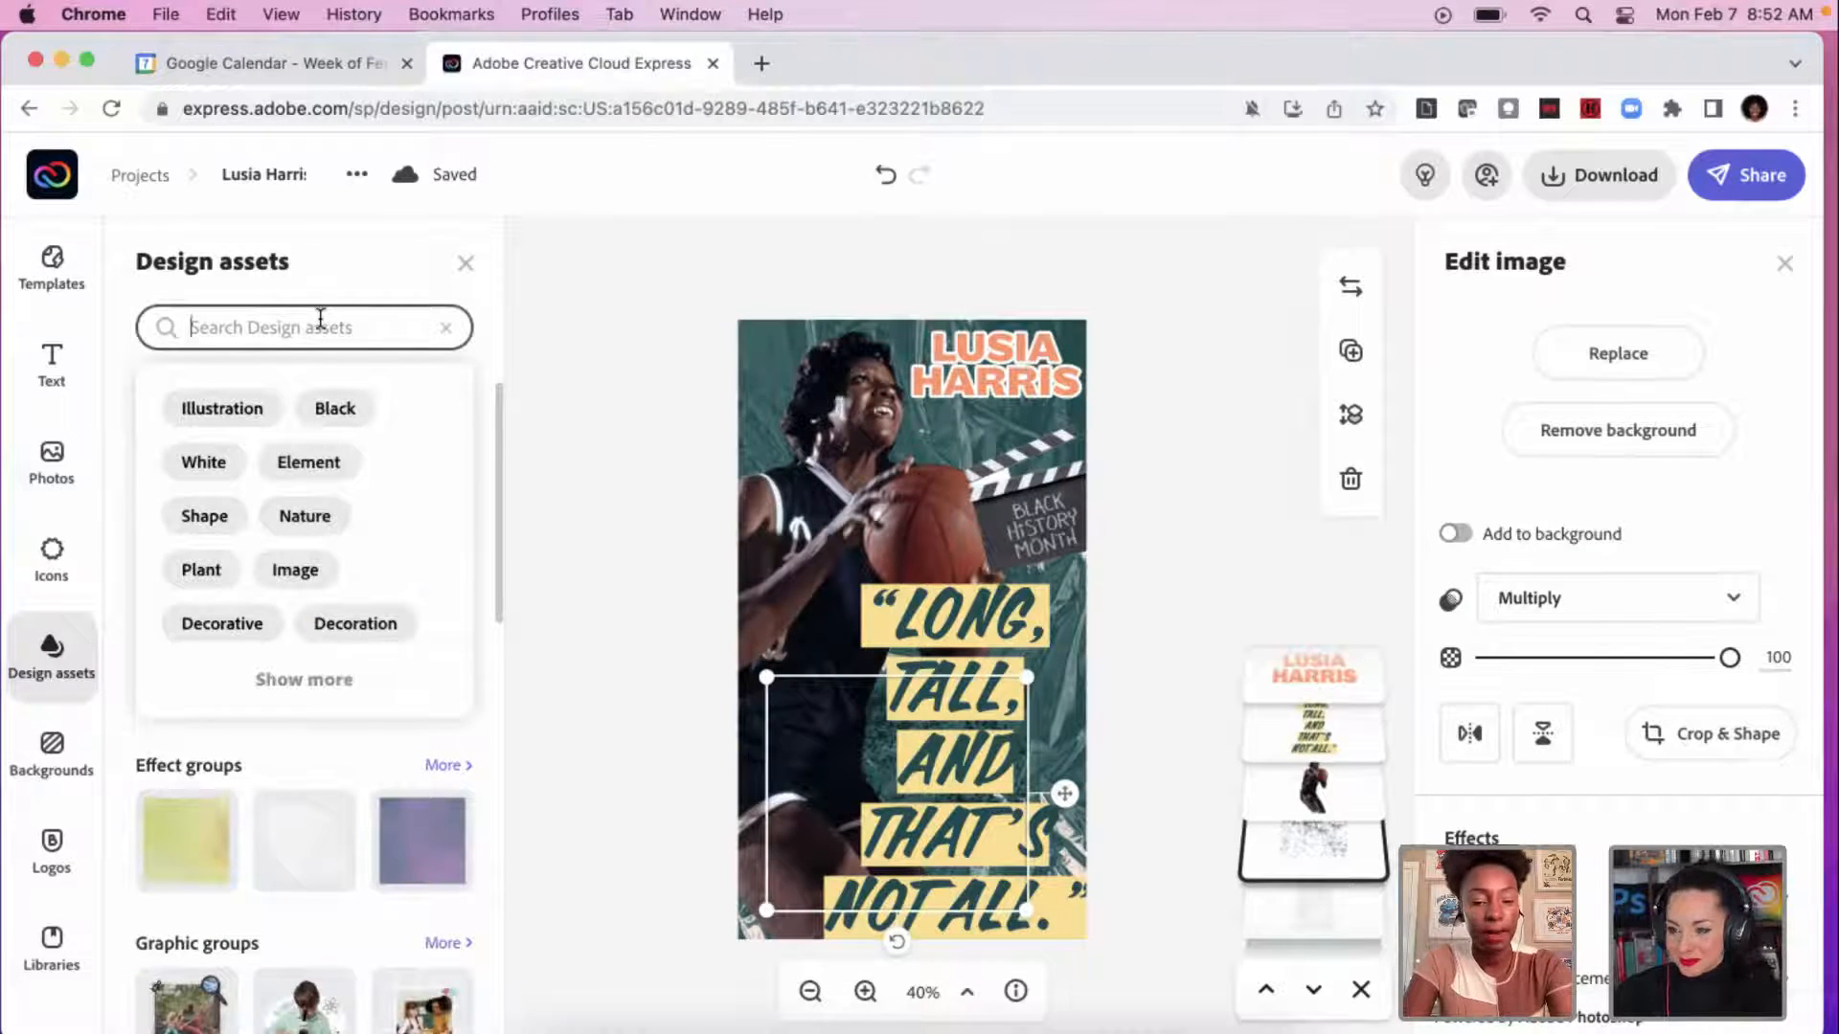
text(texture)
key(Return)
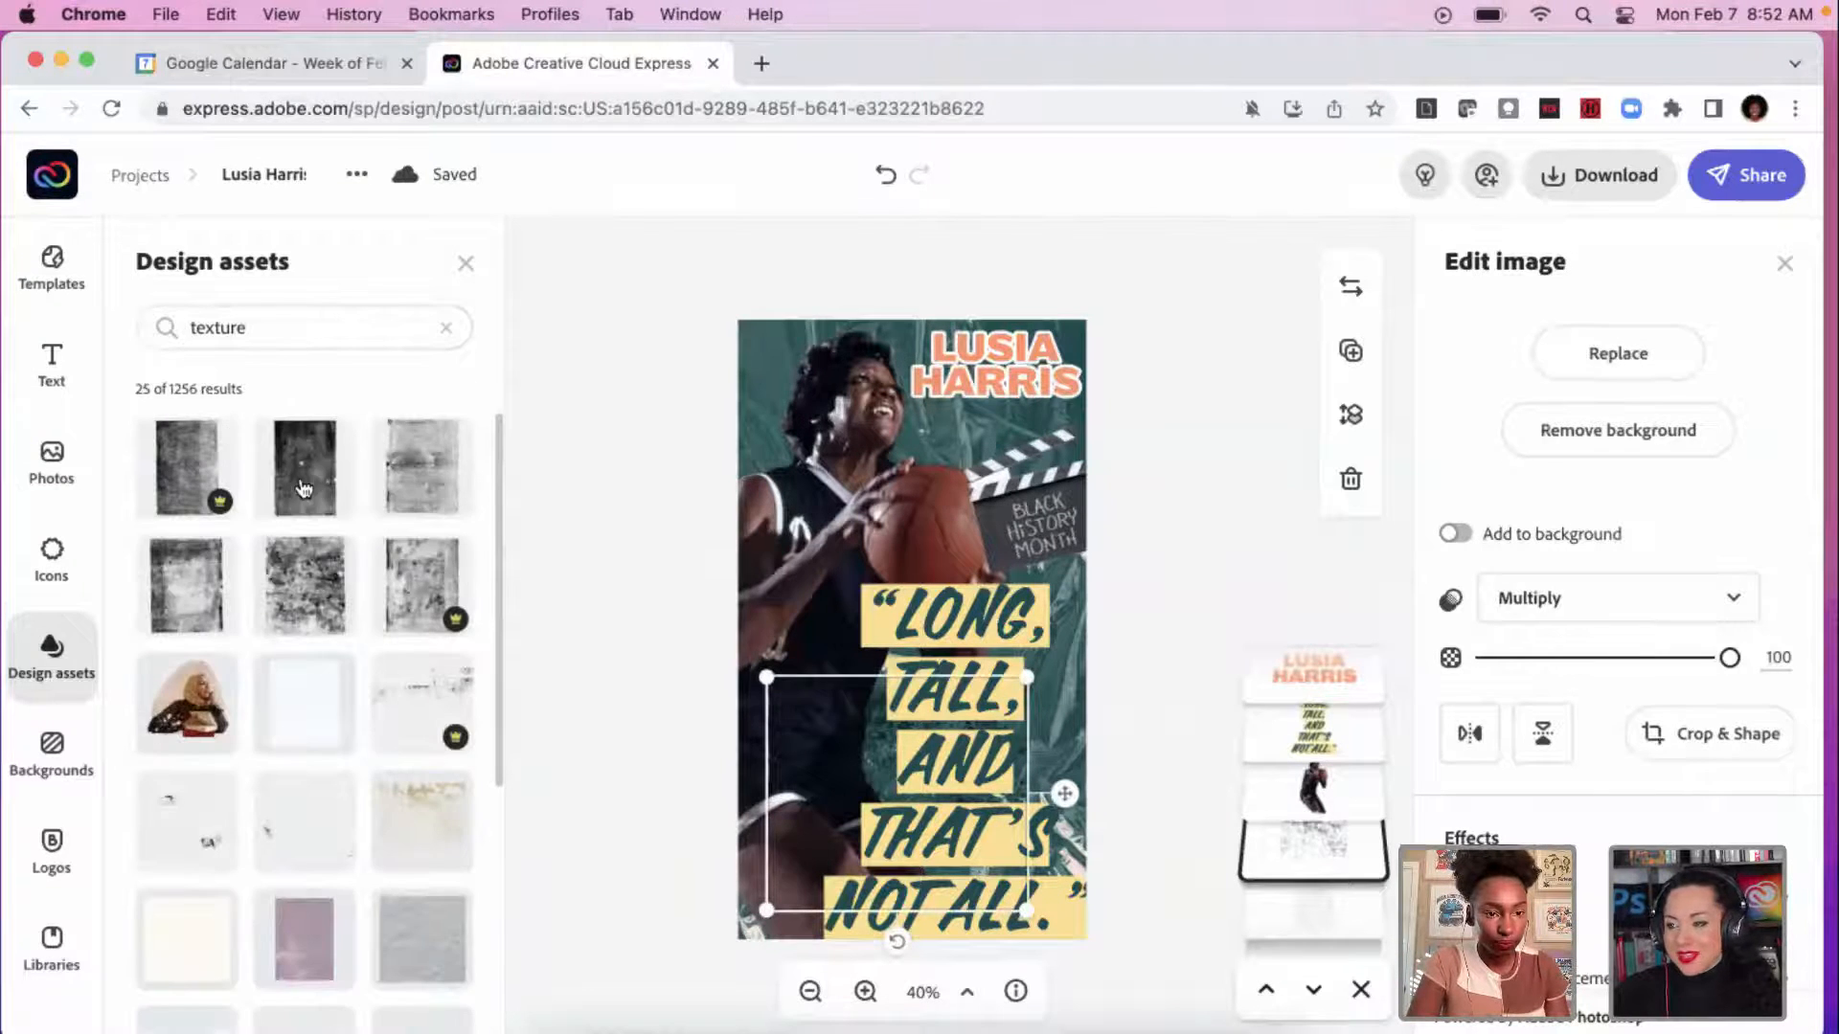
scroll(341, 634, down, 3)
scroll(341, 636, down, 1)
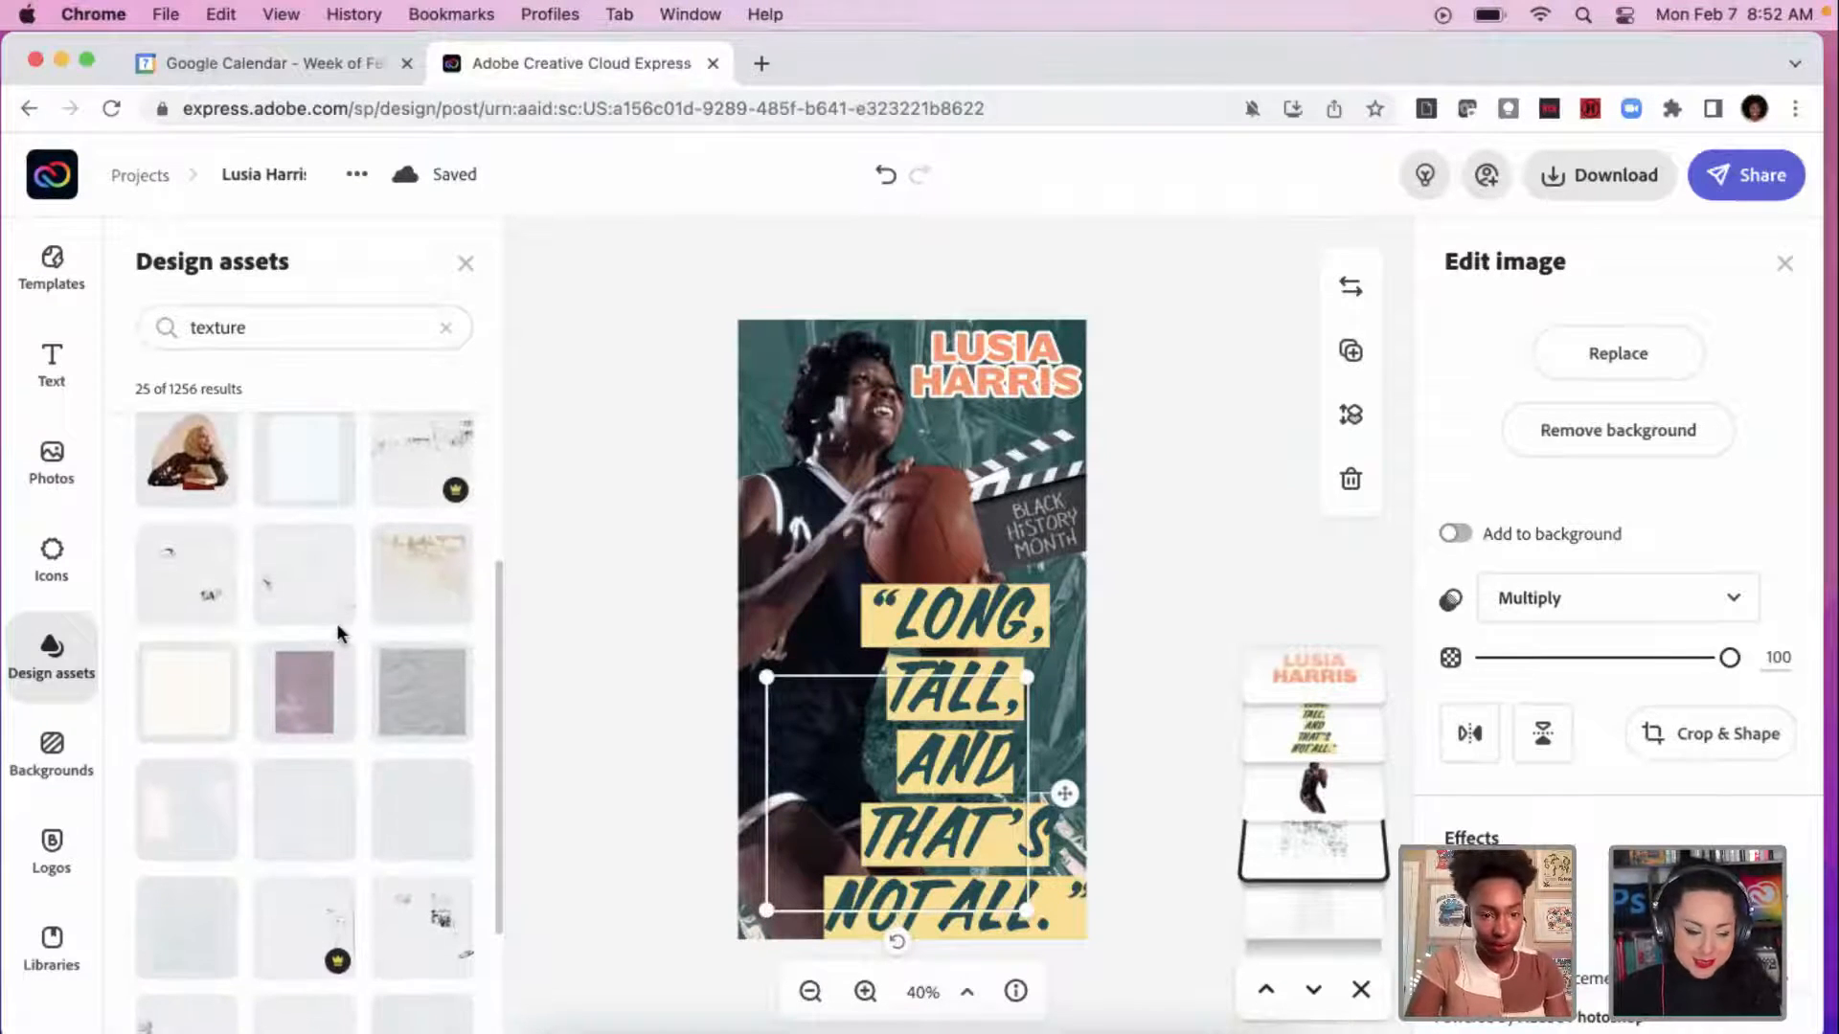
click(436, 588)
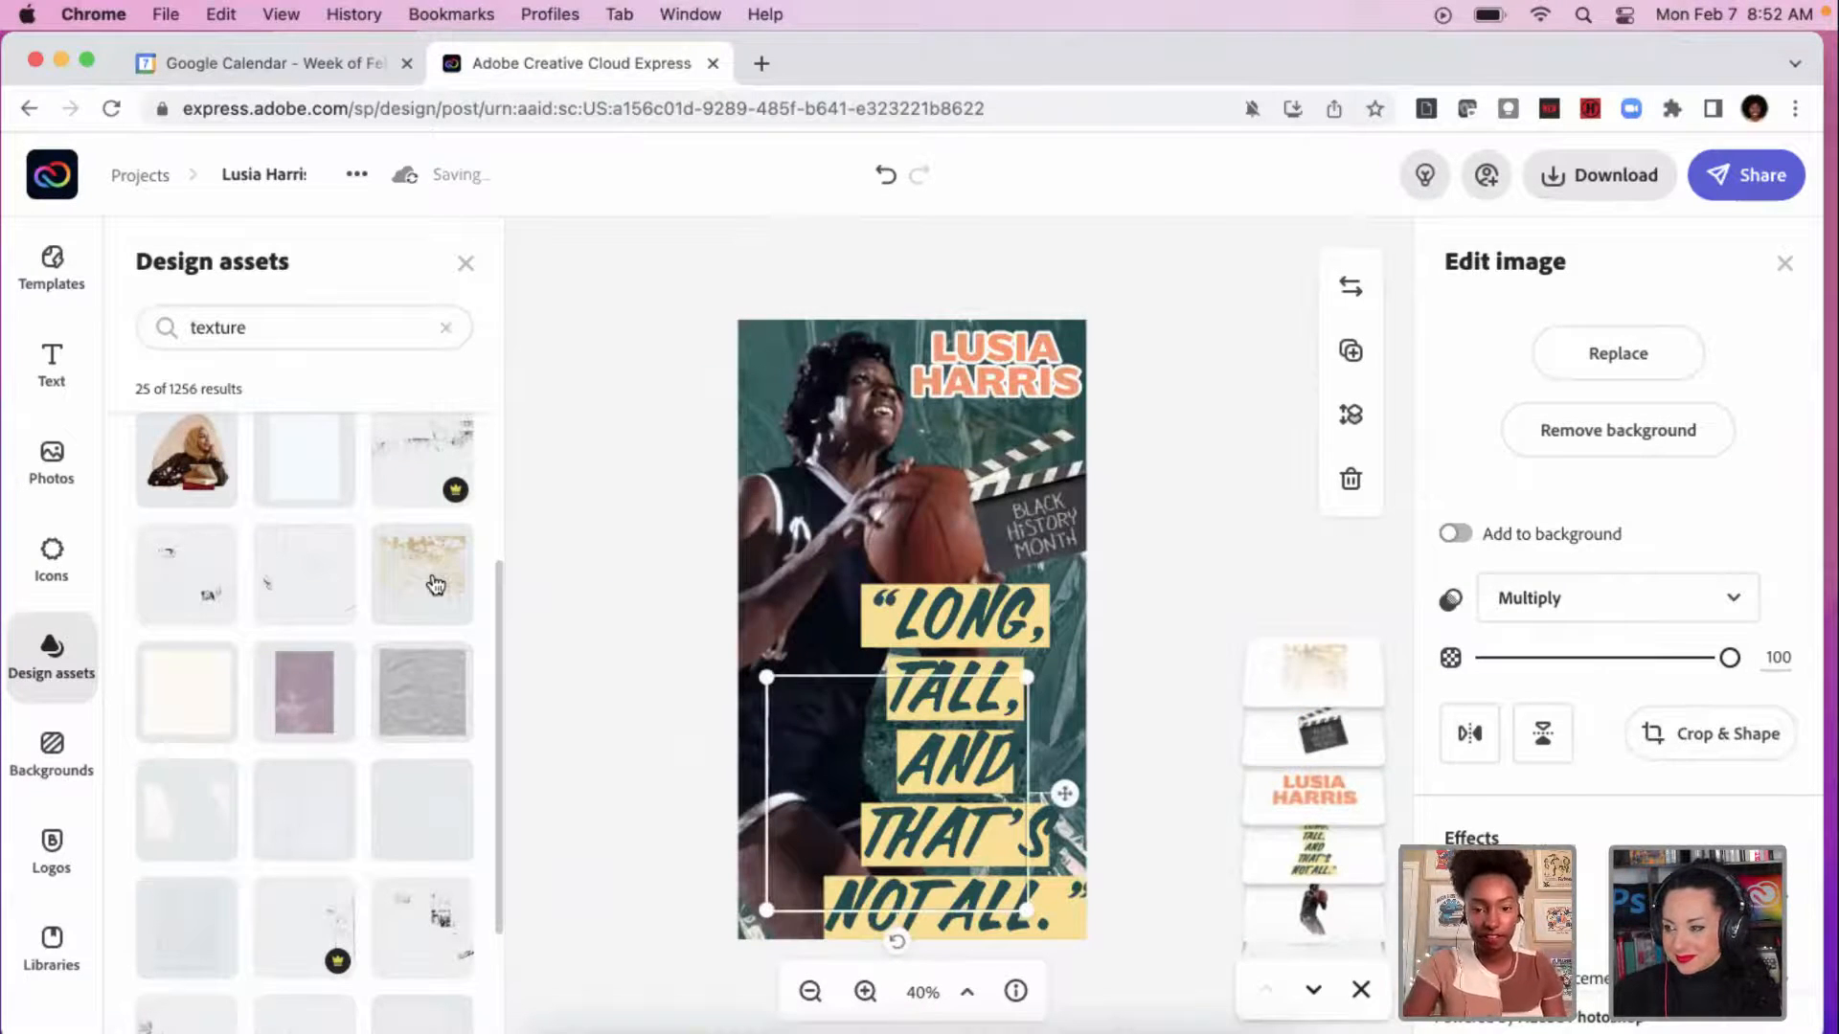
Step: Move the quote to the canvas's lower-right edge and the athlete to its left edge, then shift the splatter texture up to mid-canvas
drag(869, 753, 981, 917)
click(913, 721)
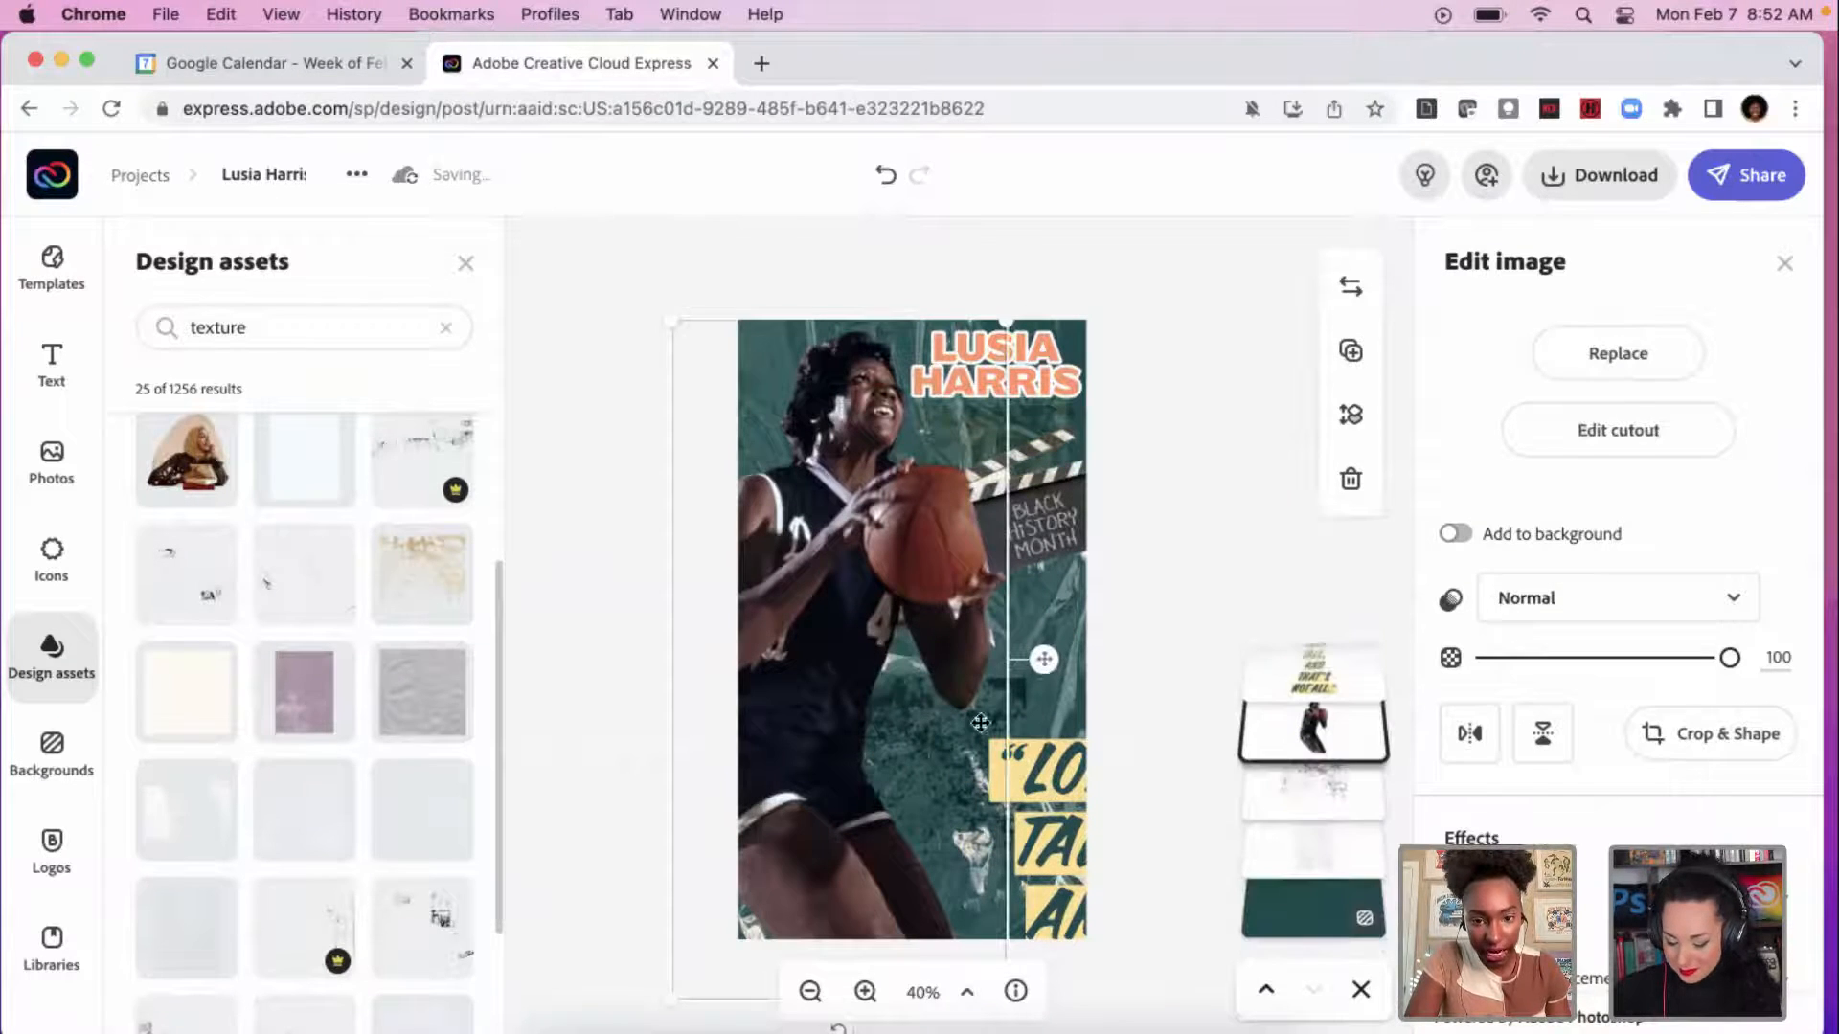
click(1008, 828)
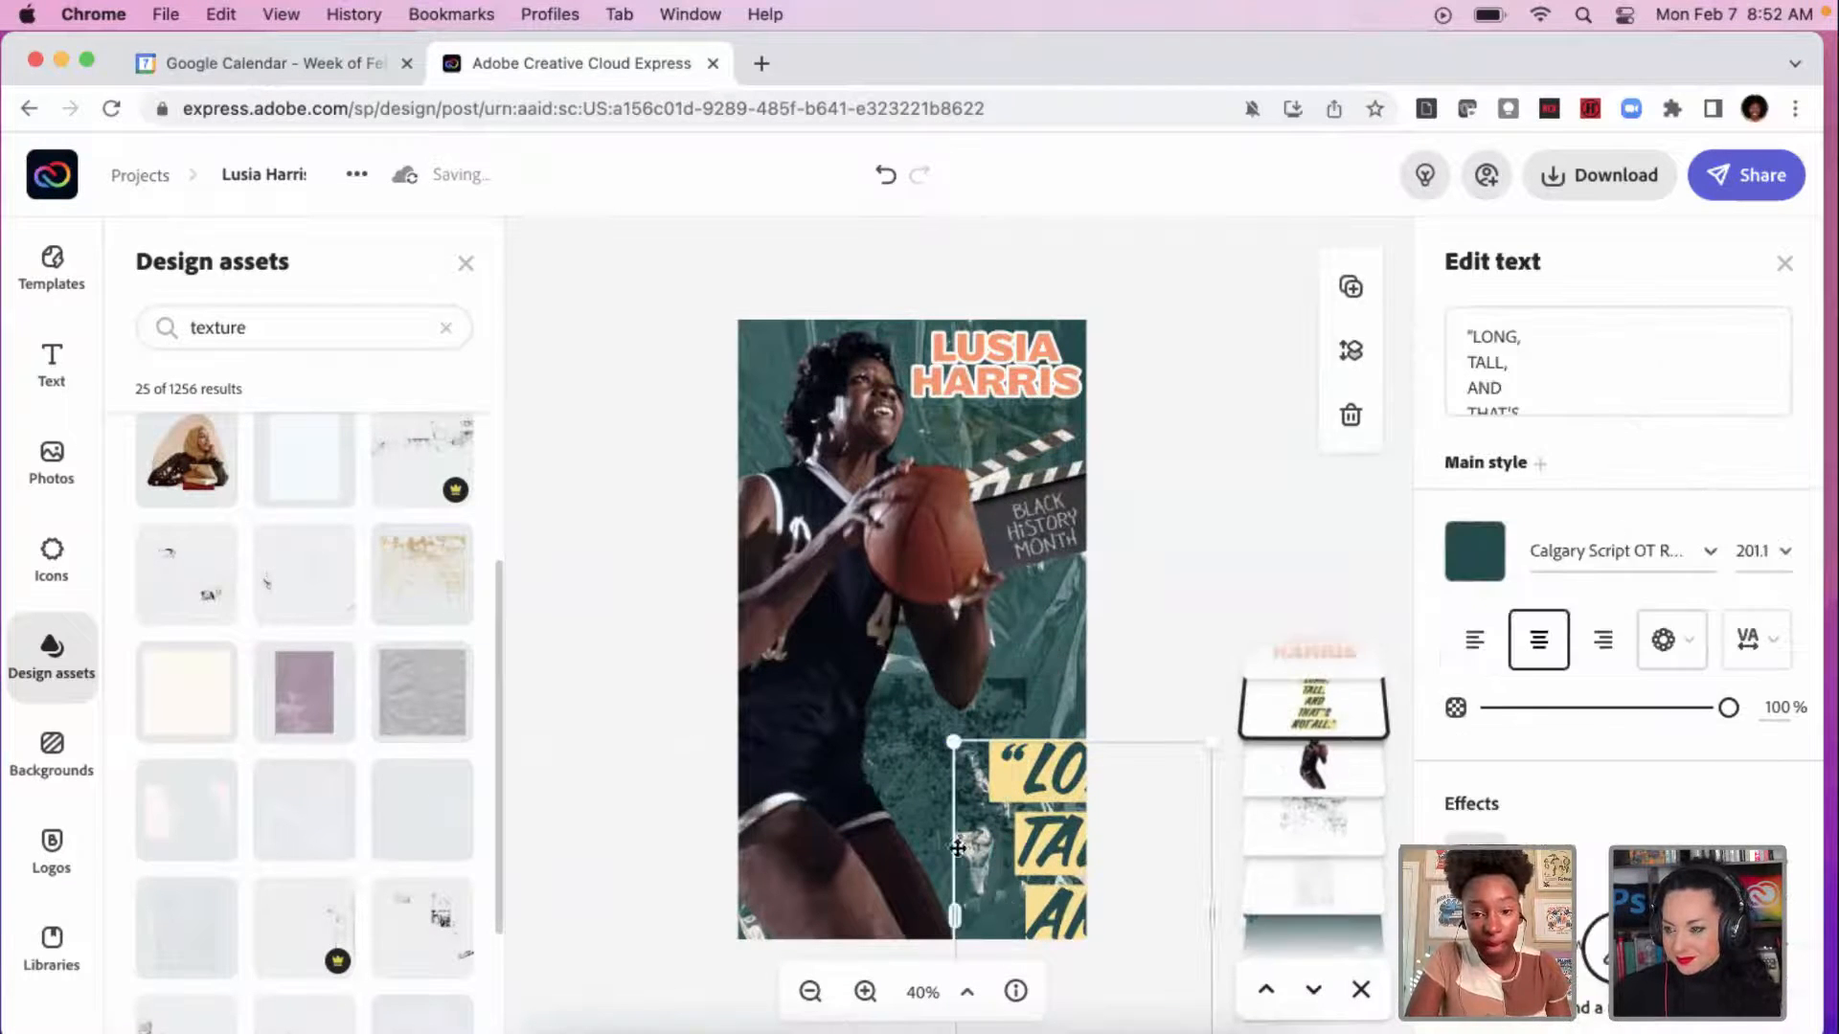
click(918, 828)
drag(945, 731, 952, 604)
click(966, 707)
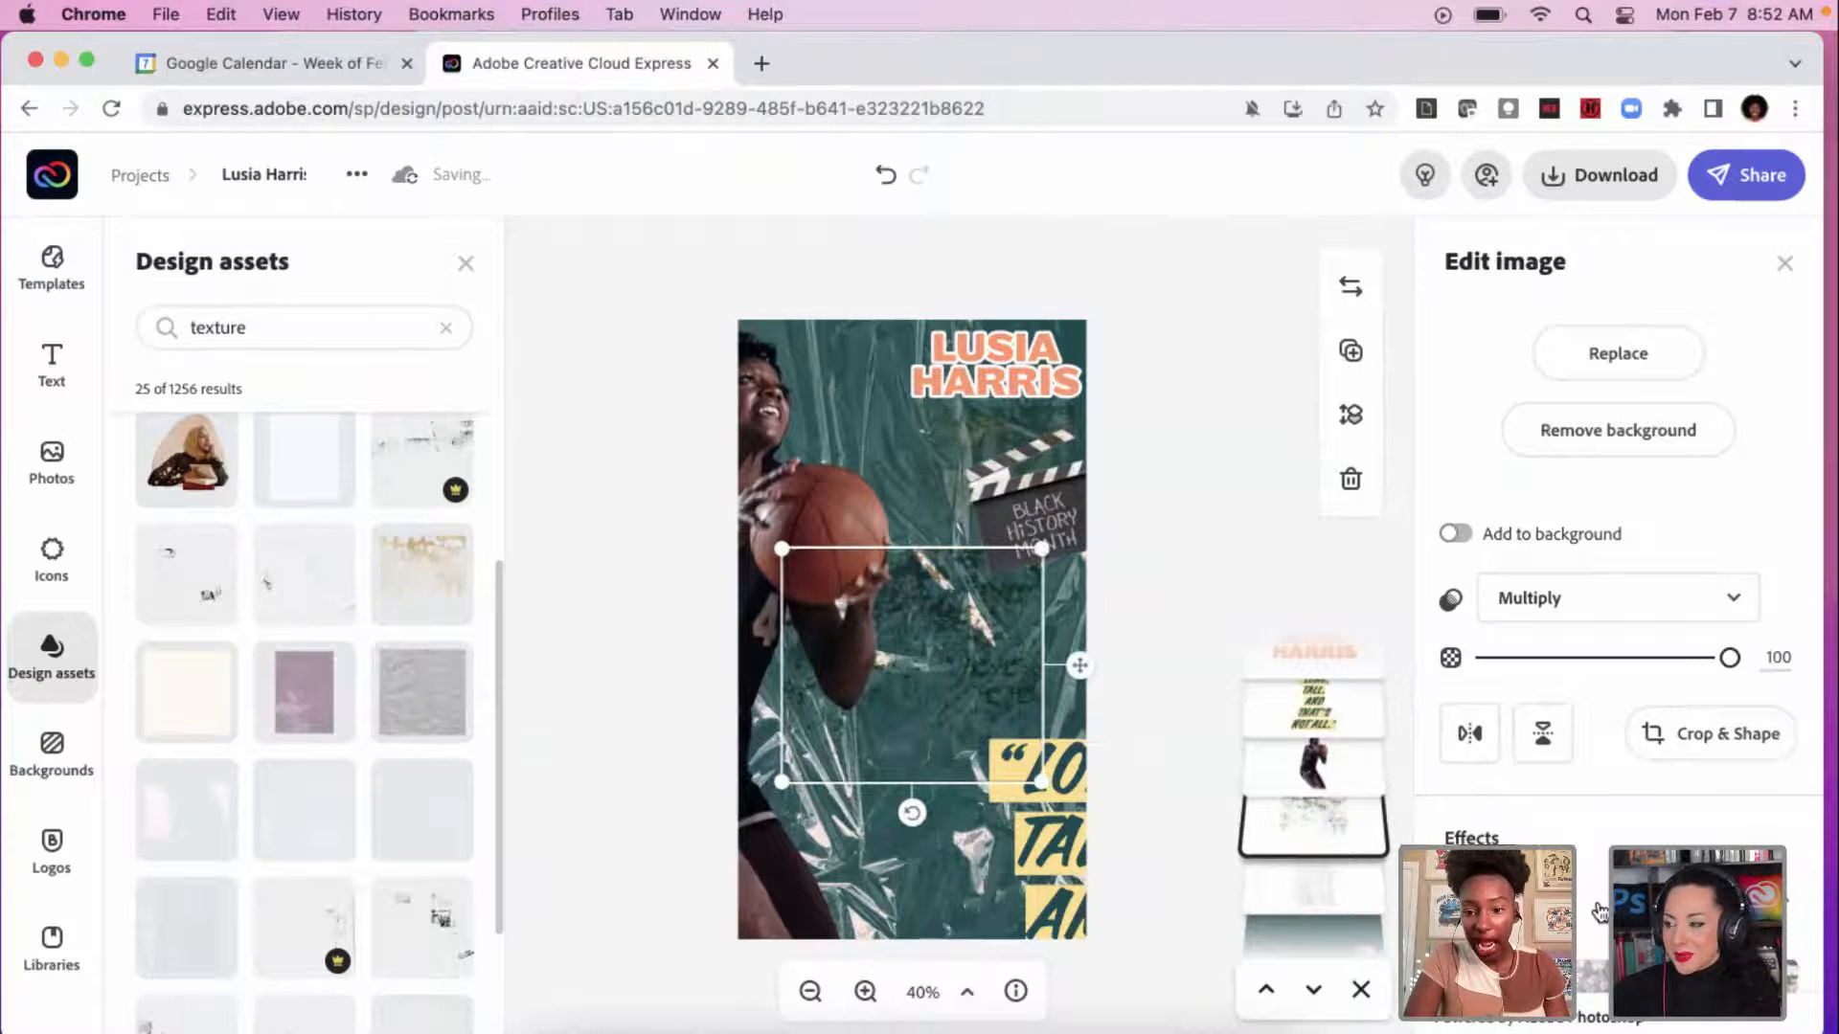
Step: Recolour the splatter texture's Duotone filter with white highlights and dark green #174C4F shadows
scroll(1597, 903, down, 6)
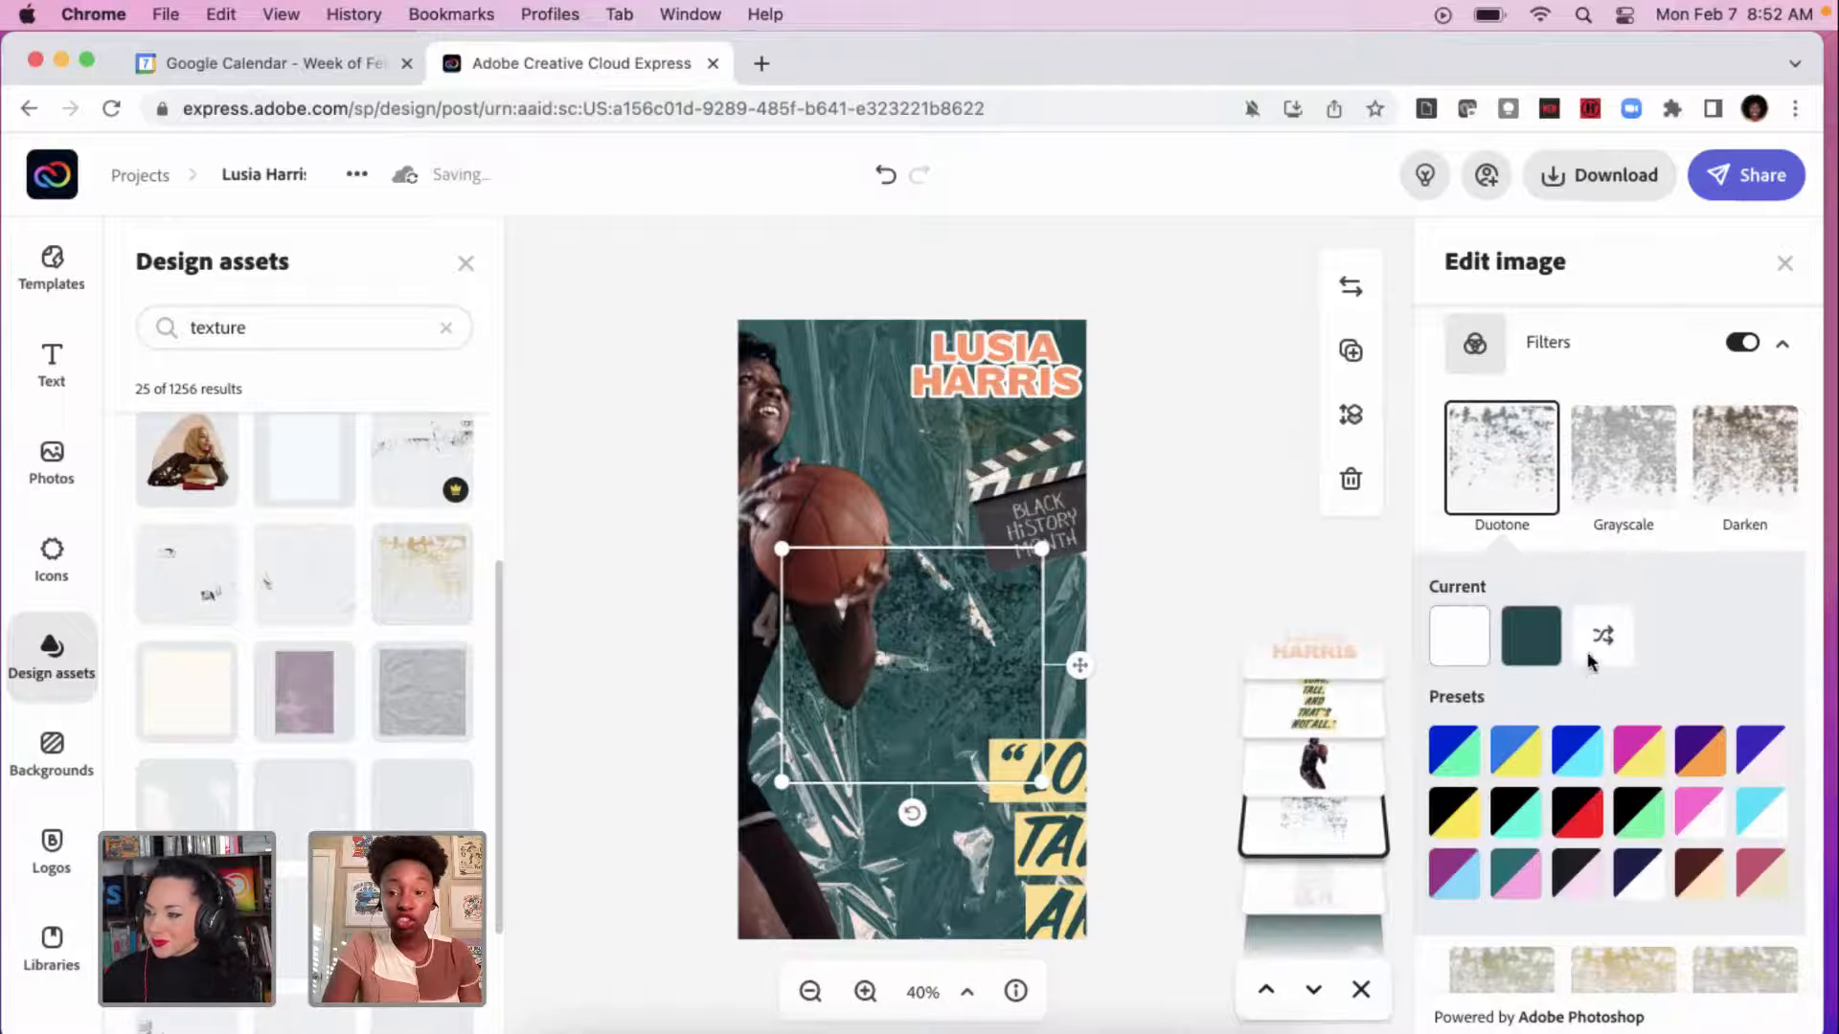
click(1460, 642)
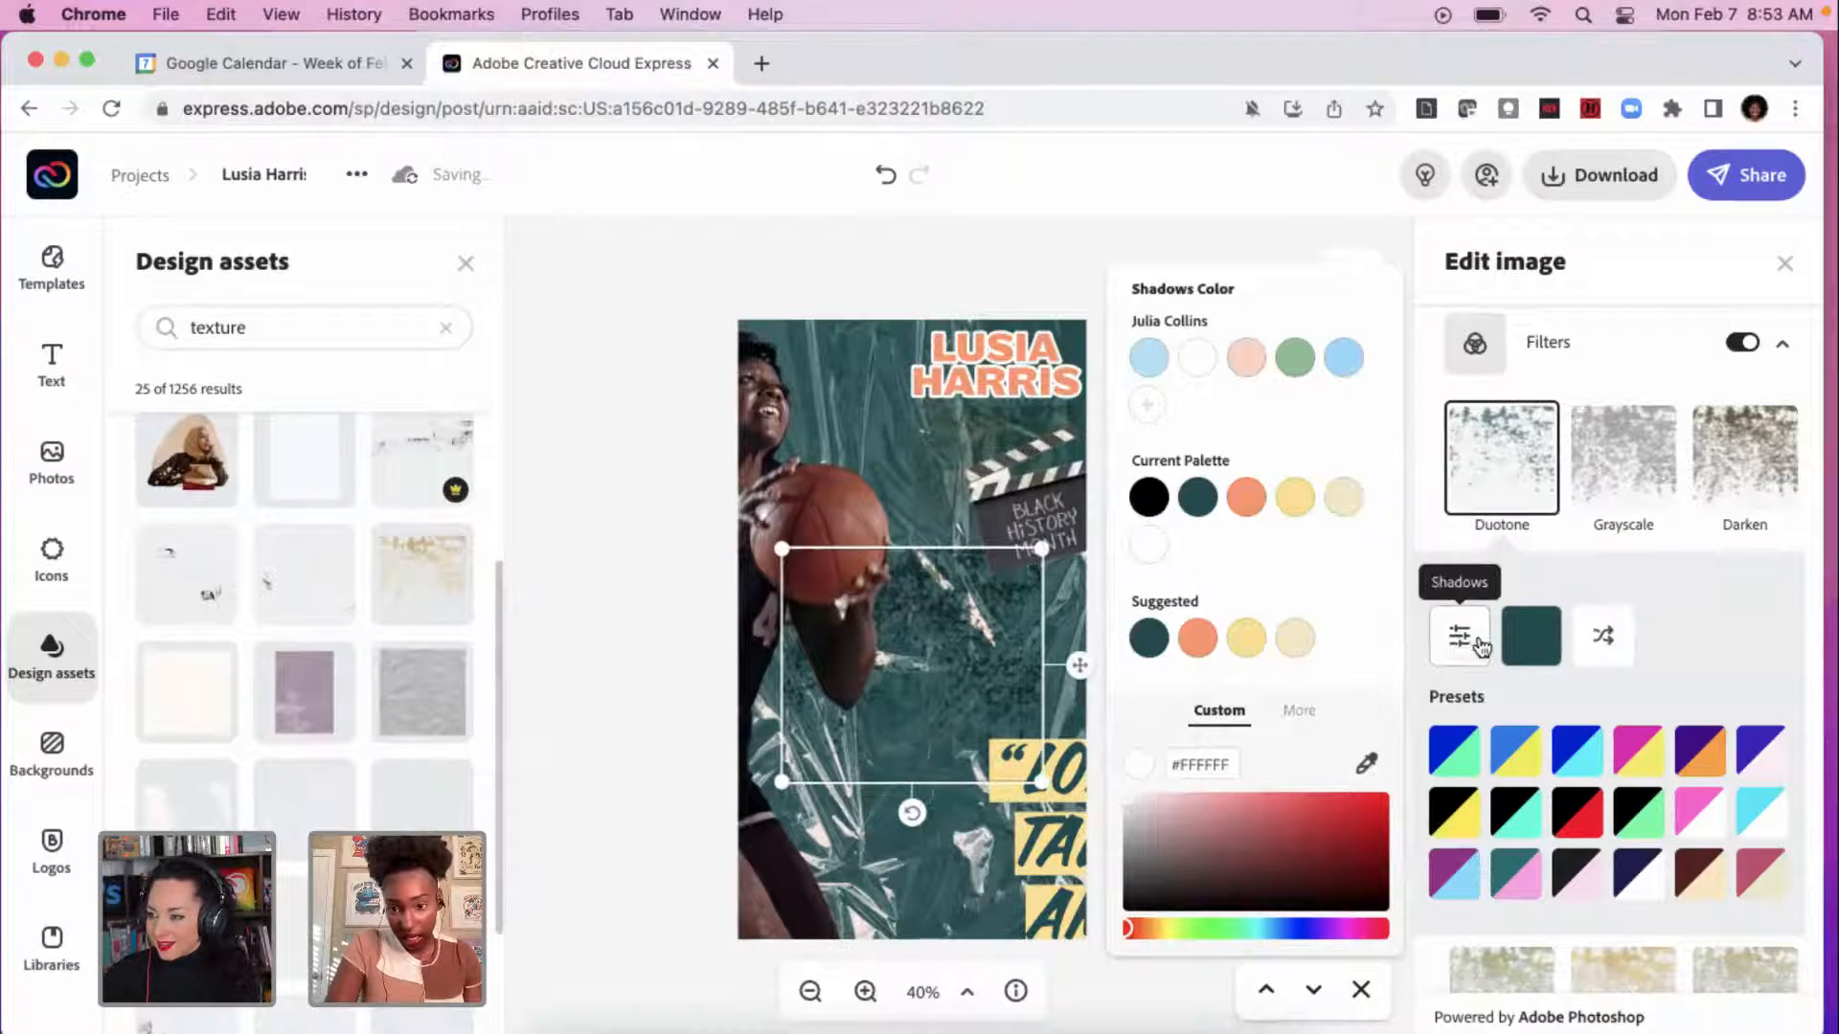
click(1529, 635)
click(1224, 552)
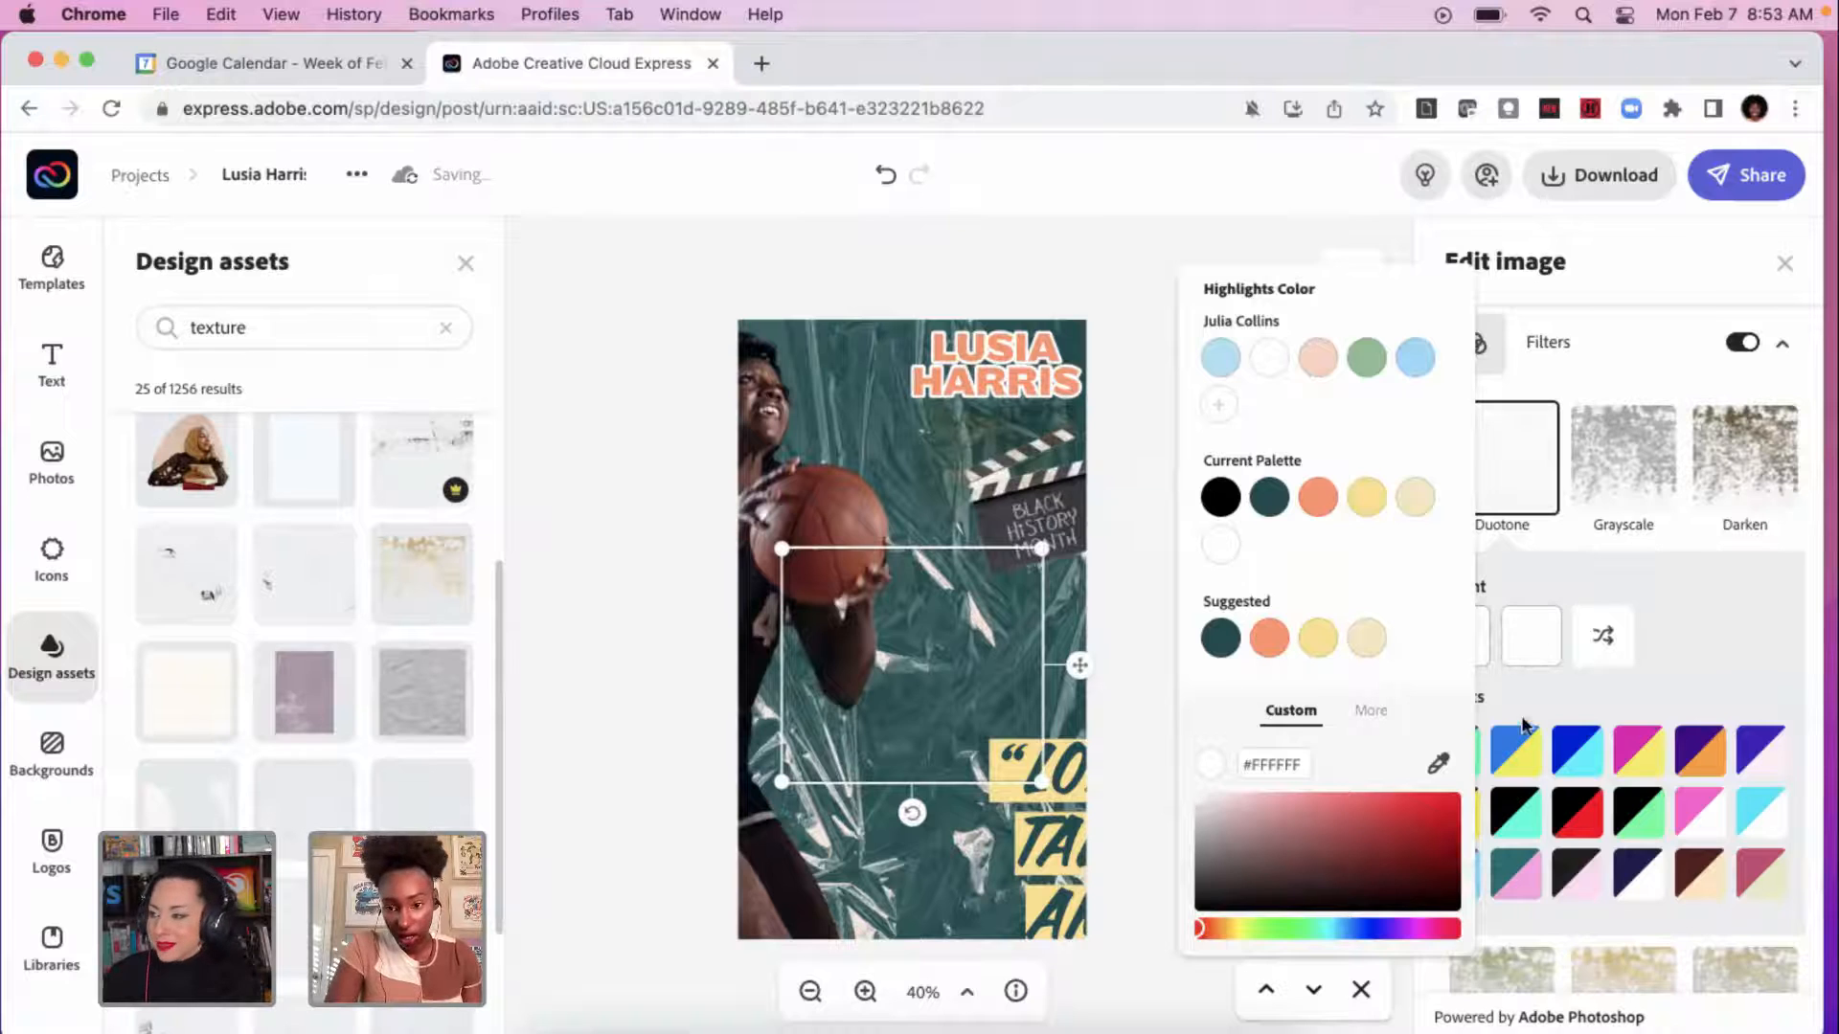
click(1703, 598)
click(1457, 636)
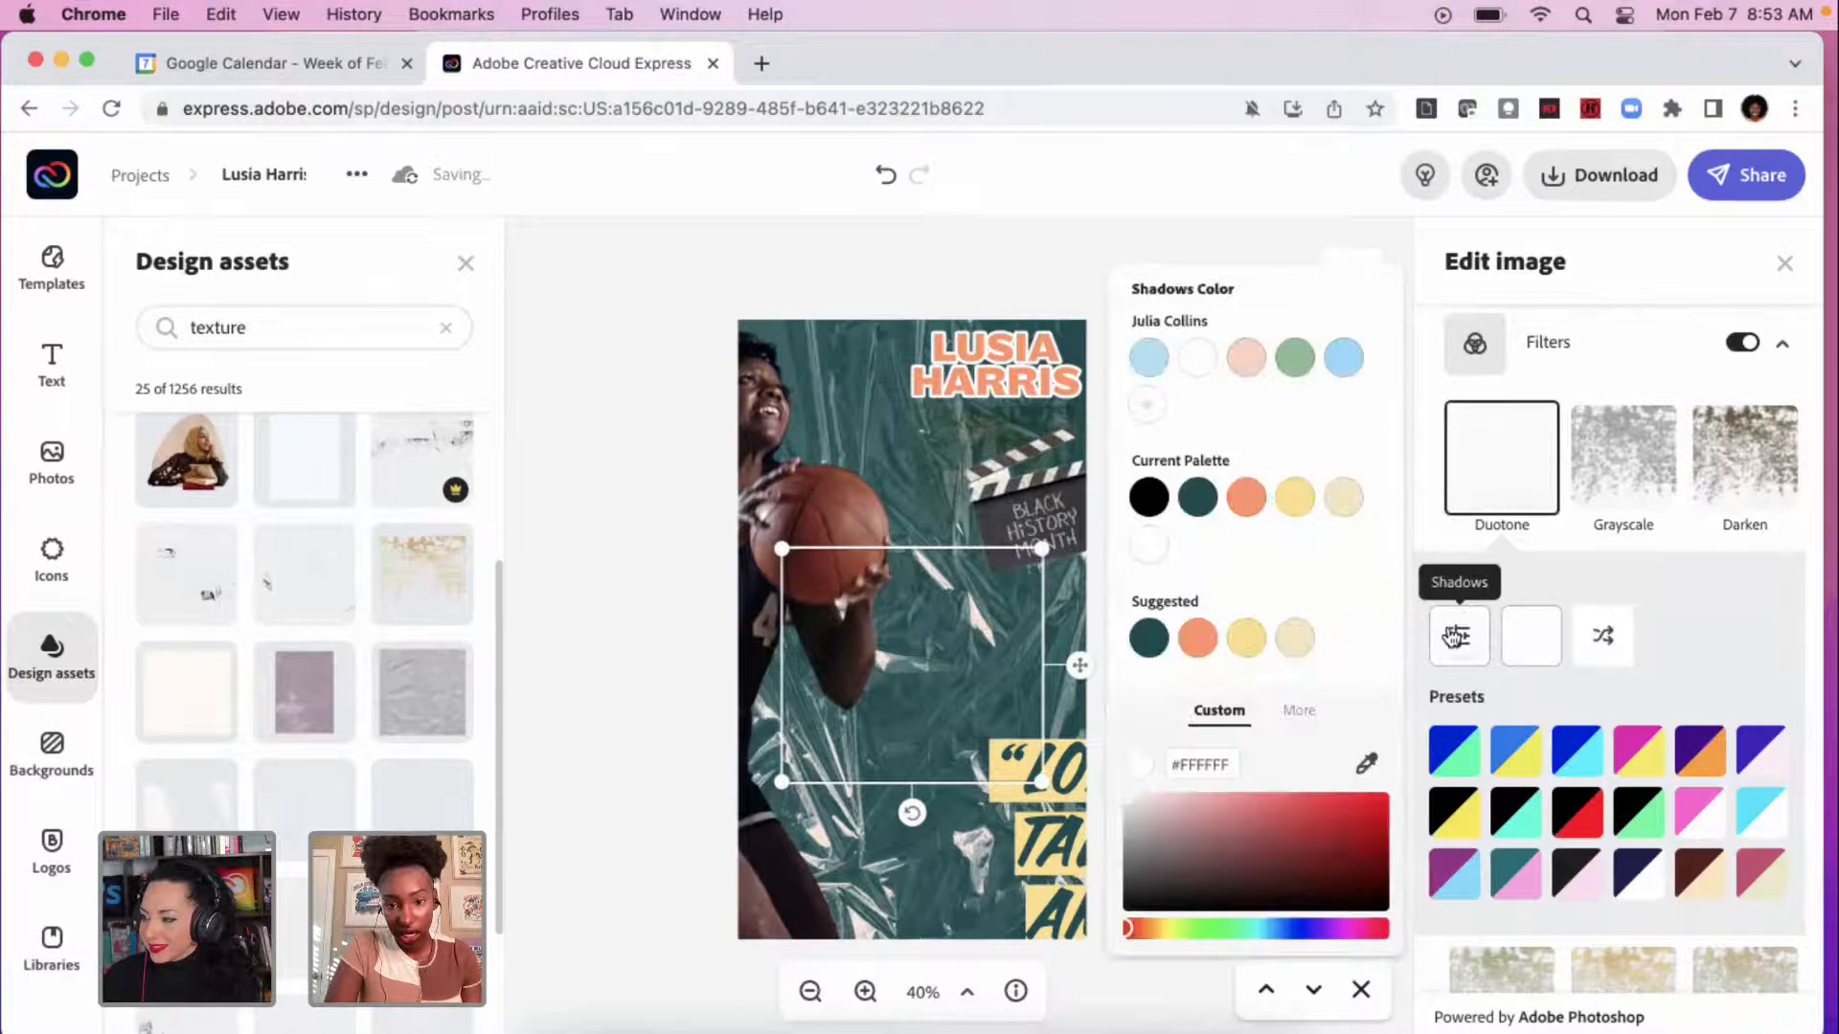
click(1188, 512)
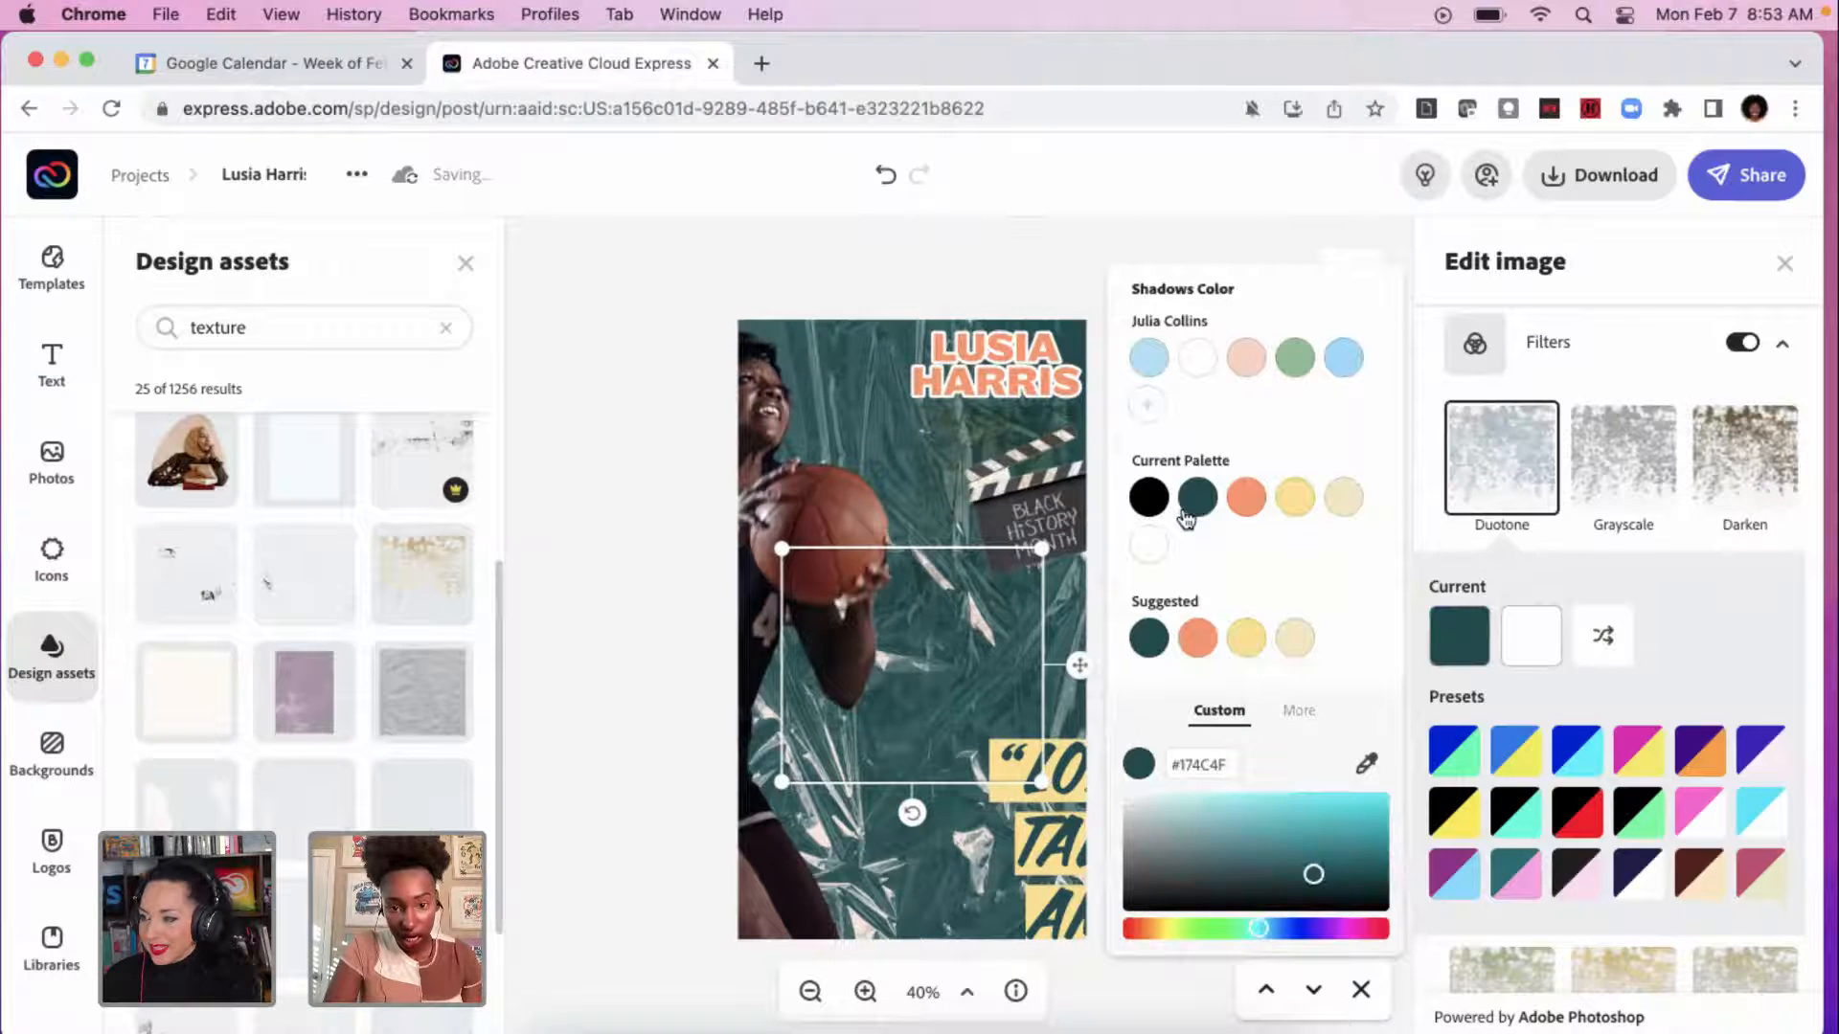
Step: Try the Grayscale and Lighten filters on the splatter texture, and settle on the Matte filter
click(1654, 471)
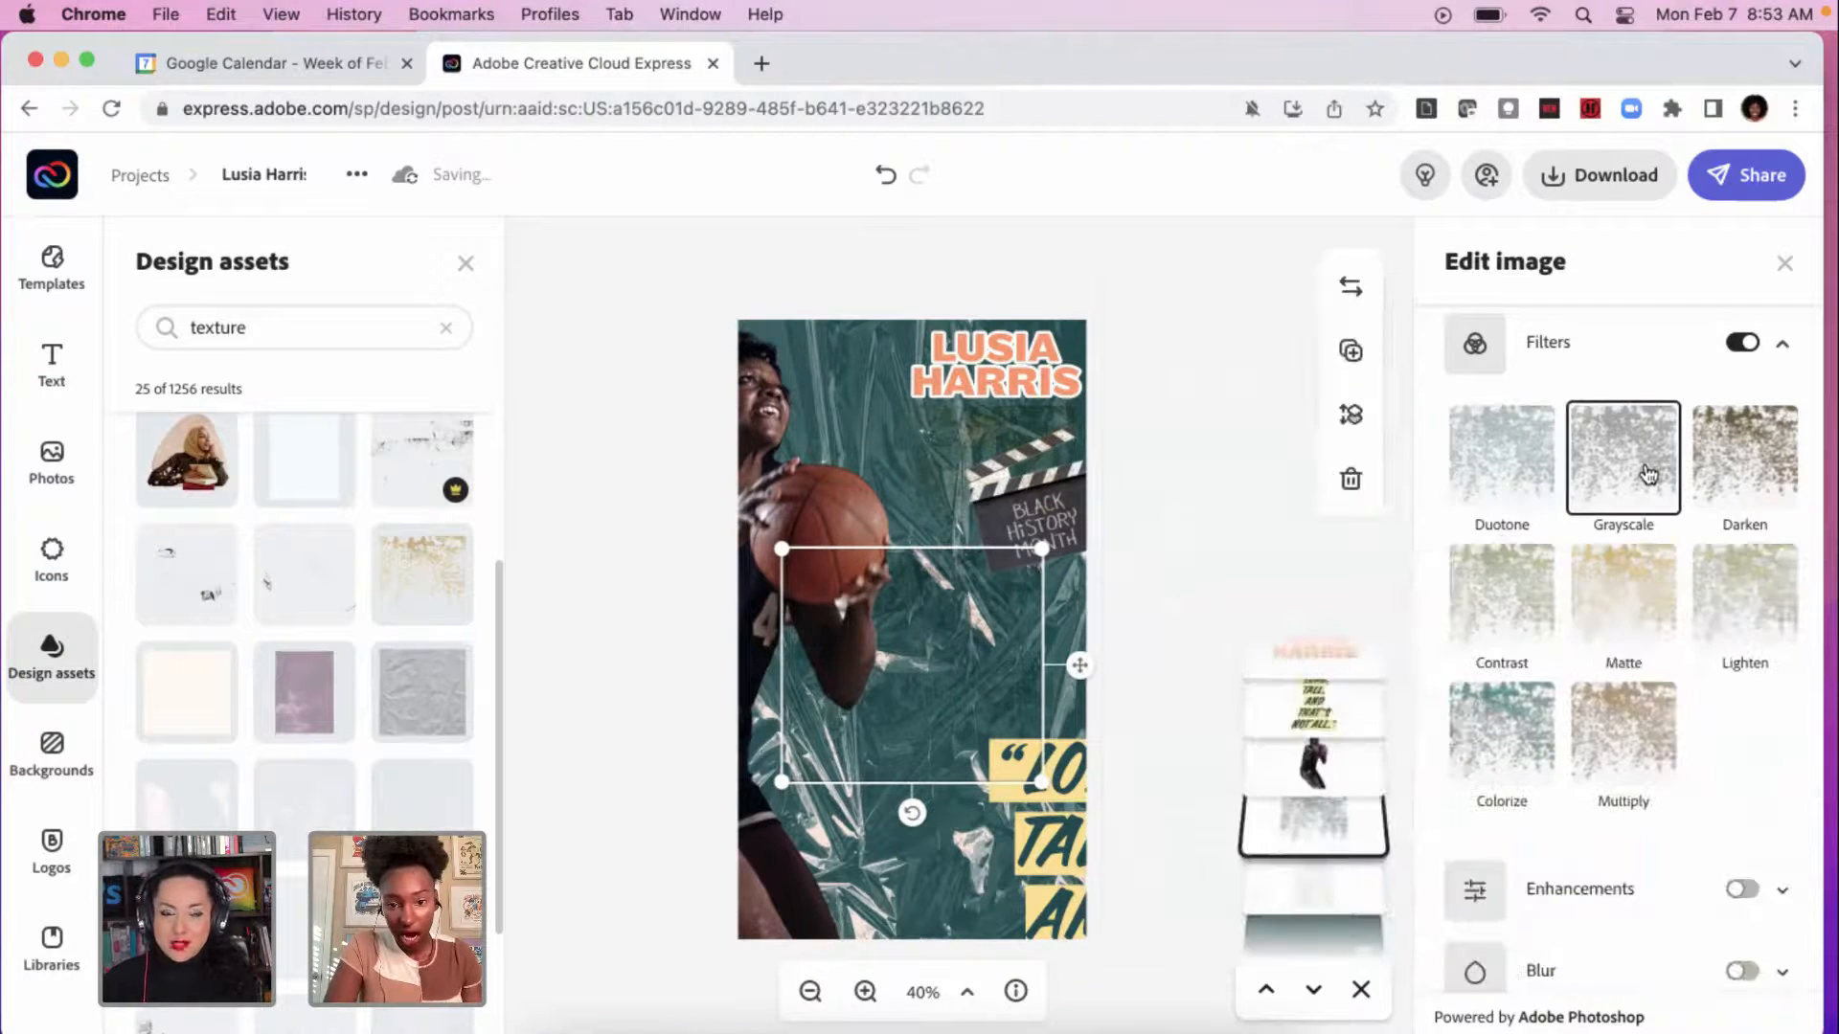
click(1788, 614)
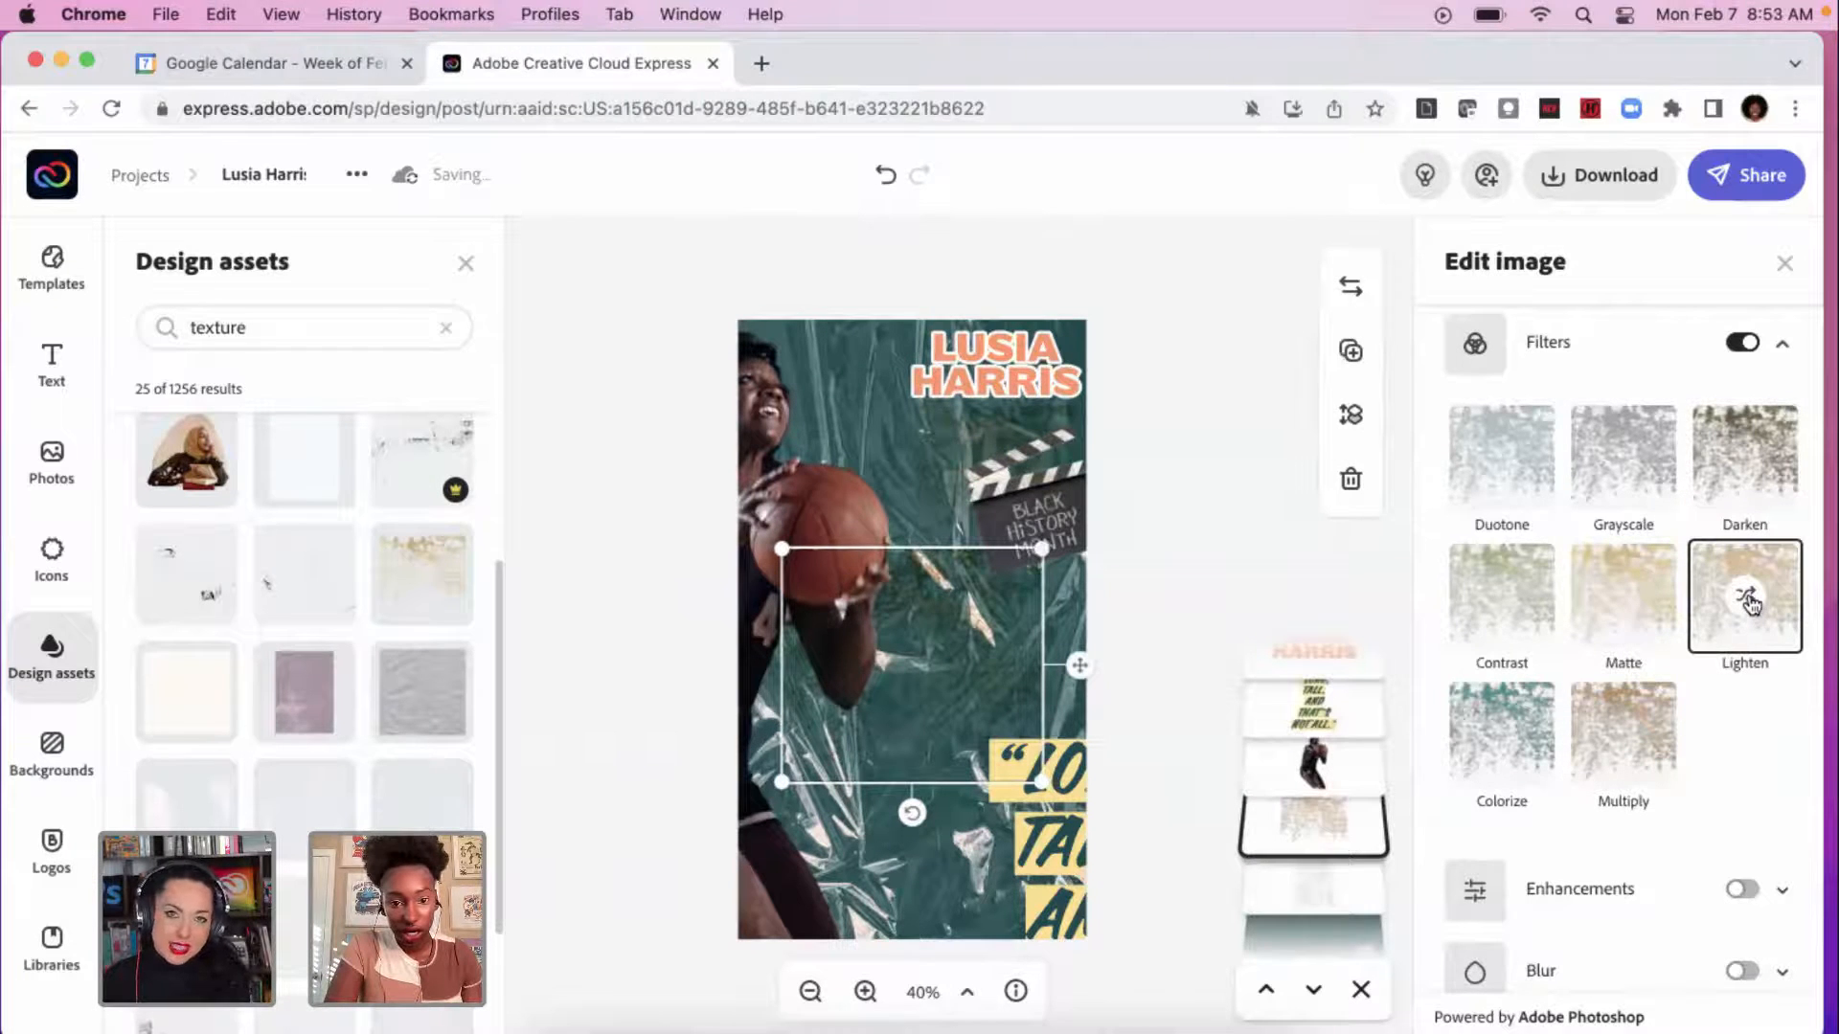
click(1624, 604)
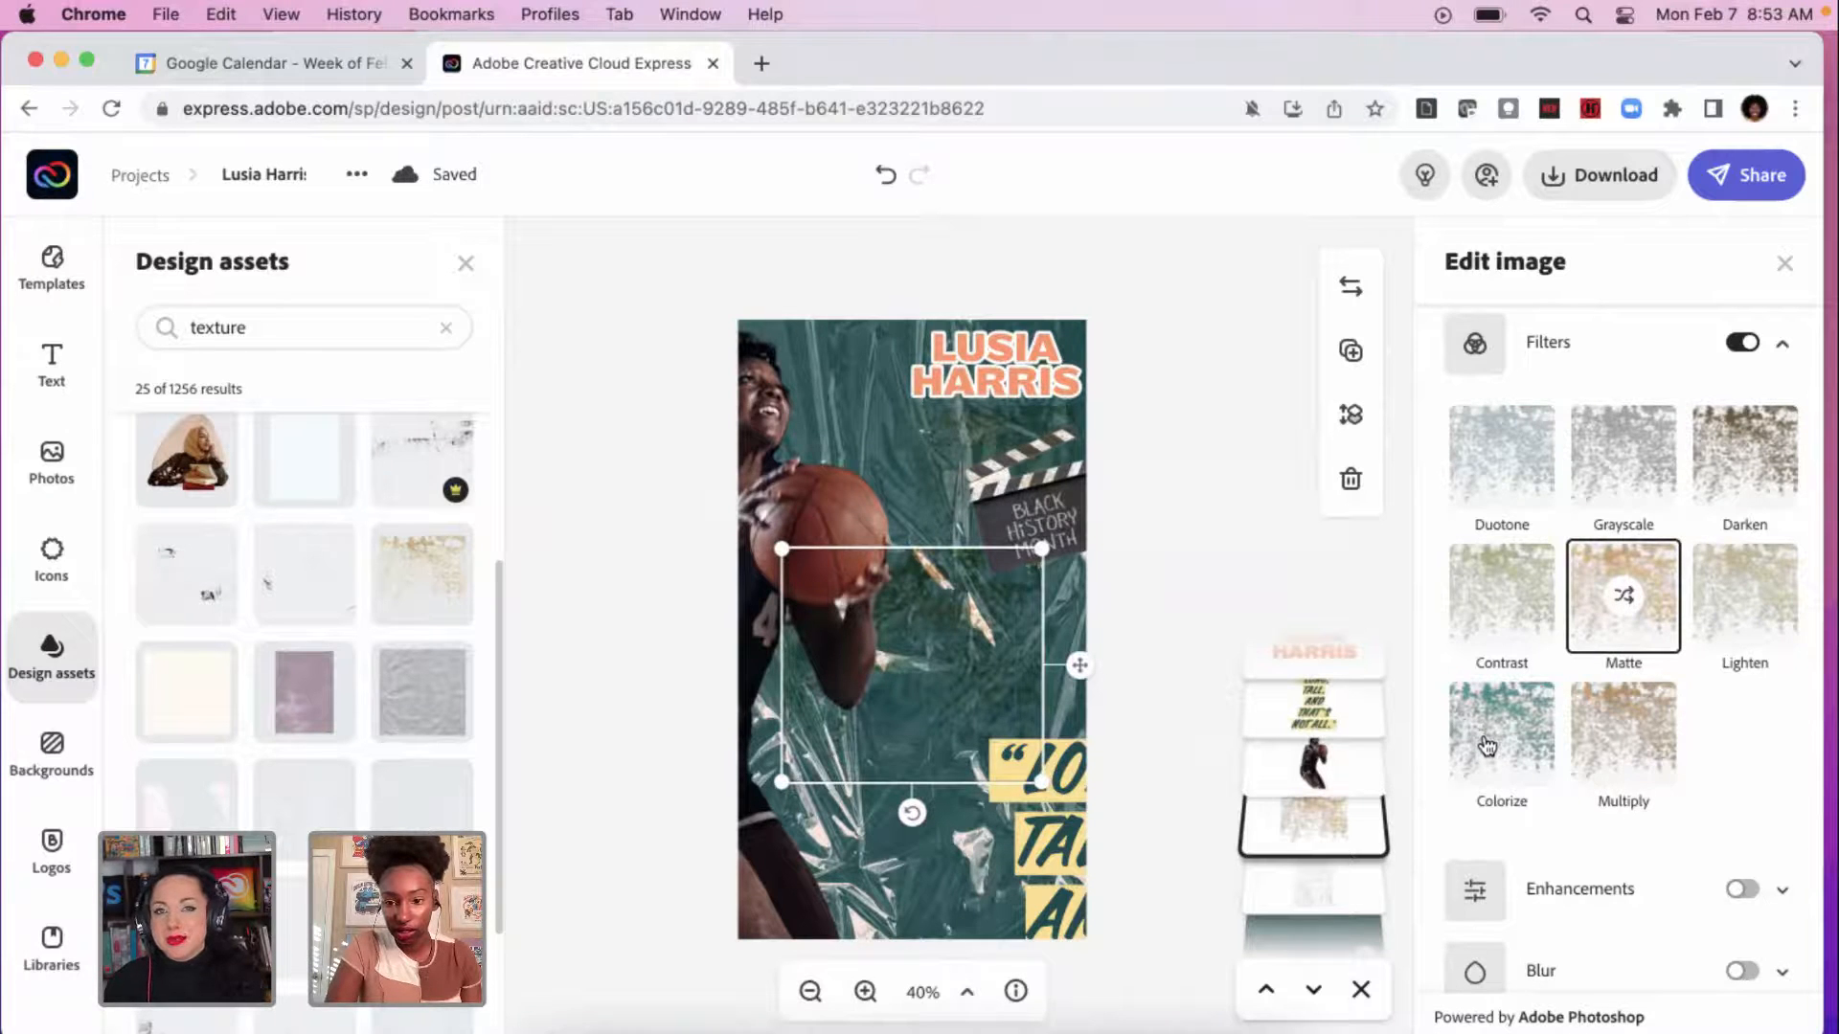
scroll(1488, 746, down, 1)
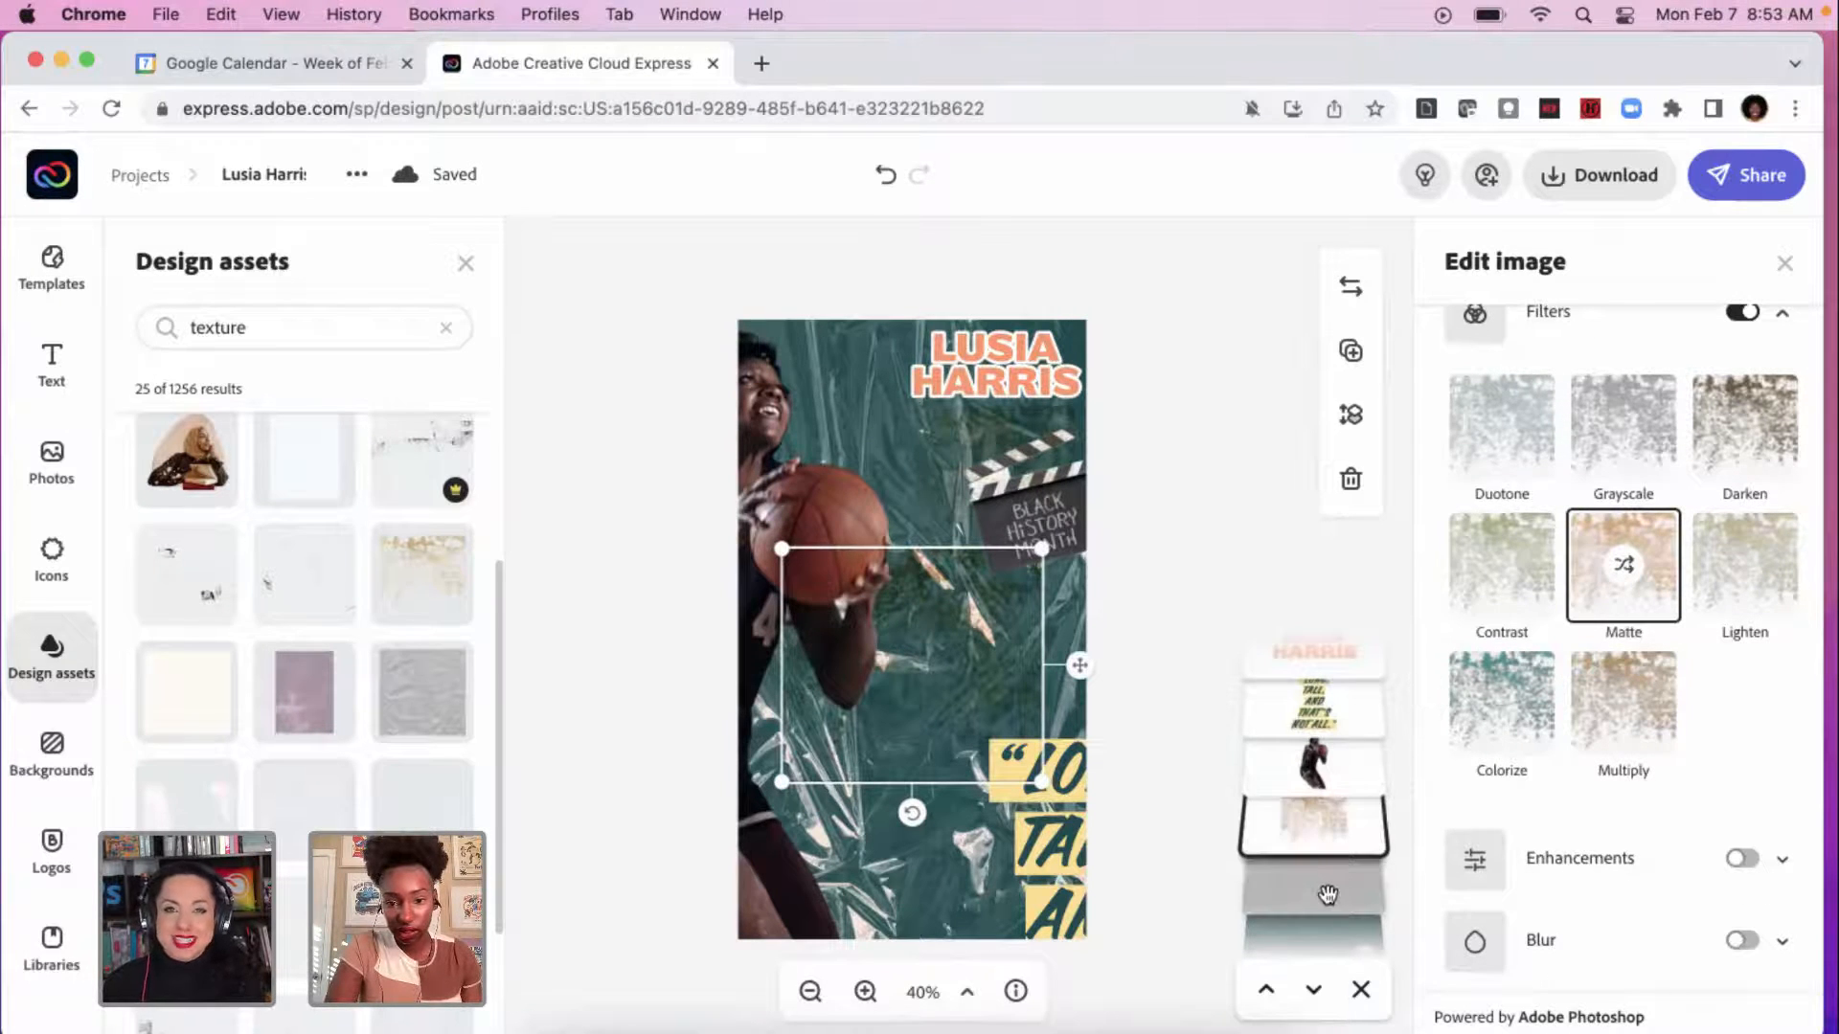
Step: Move the athlete cutout down the canvas and shift the crumpled plastic texture left to uncover the plain green background
click(1328, 895)
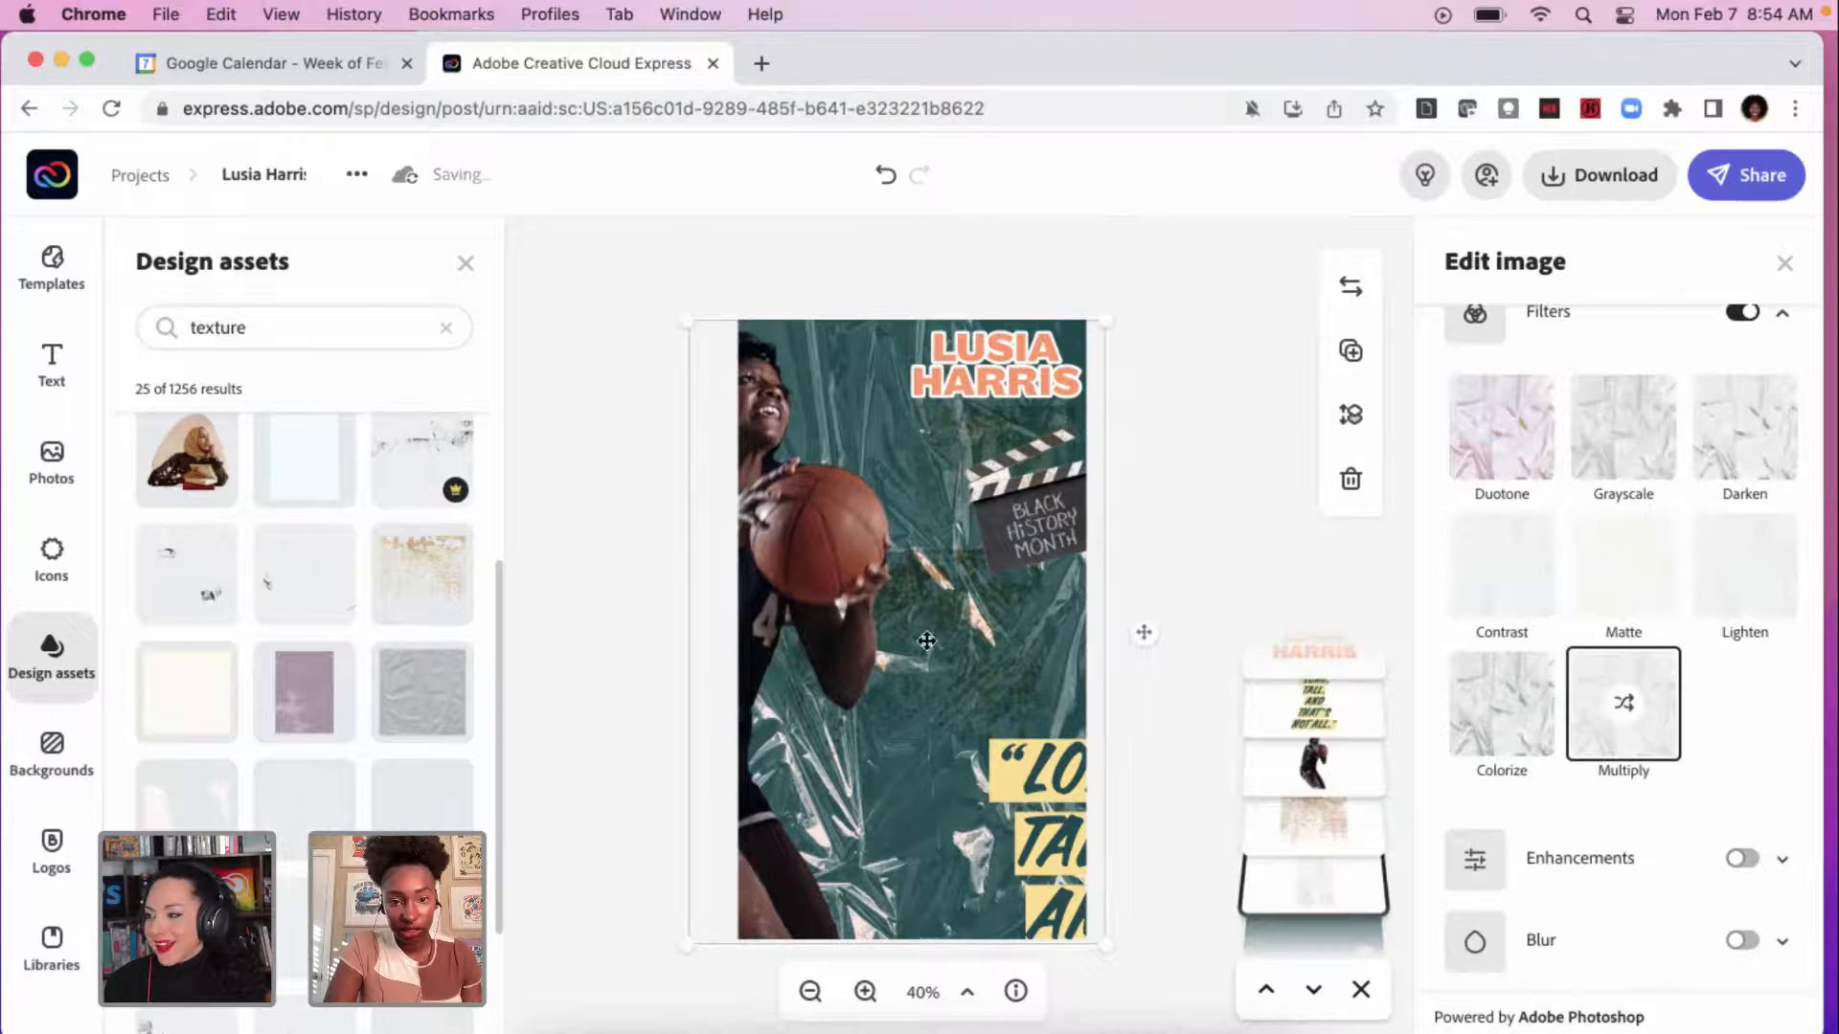
drag(929, 614, 880, 943)
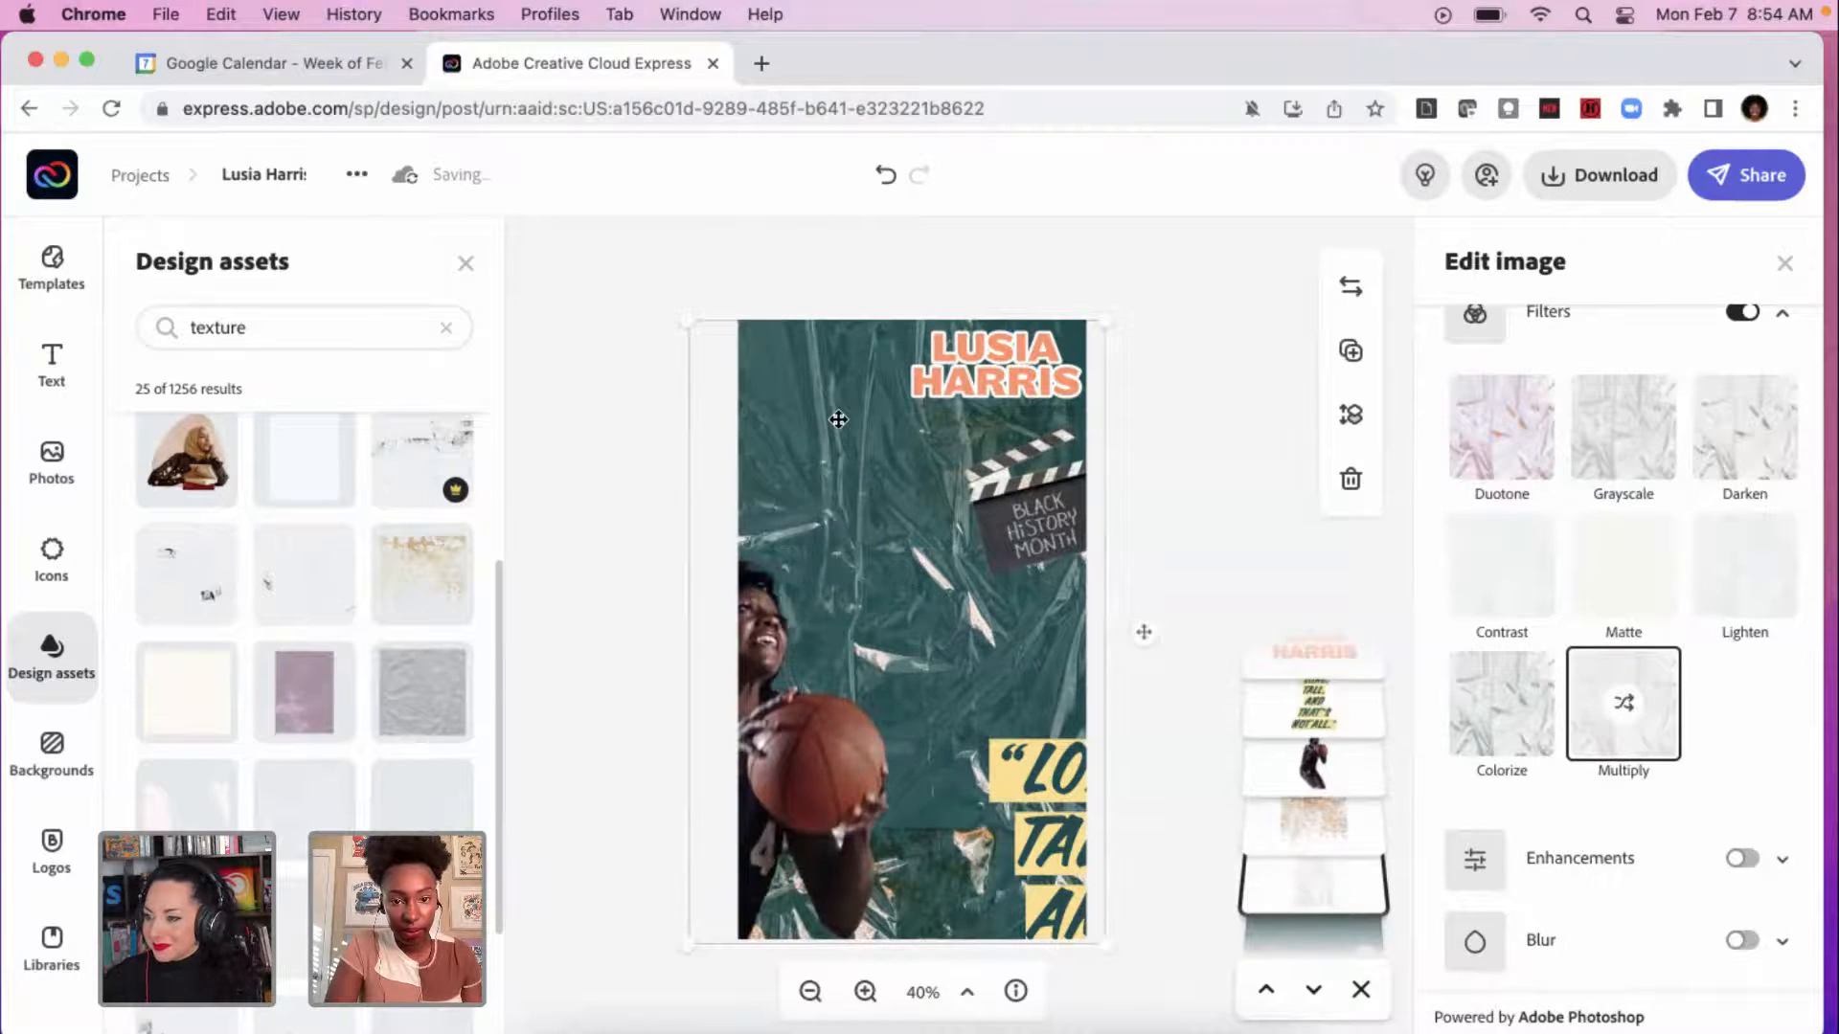
drag(838, 420, 741, 424)
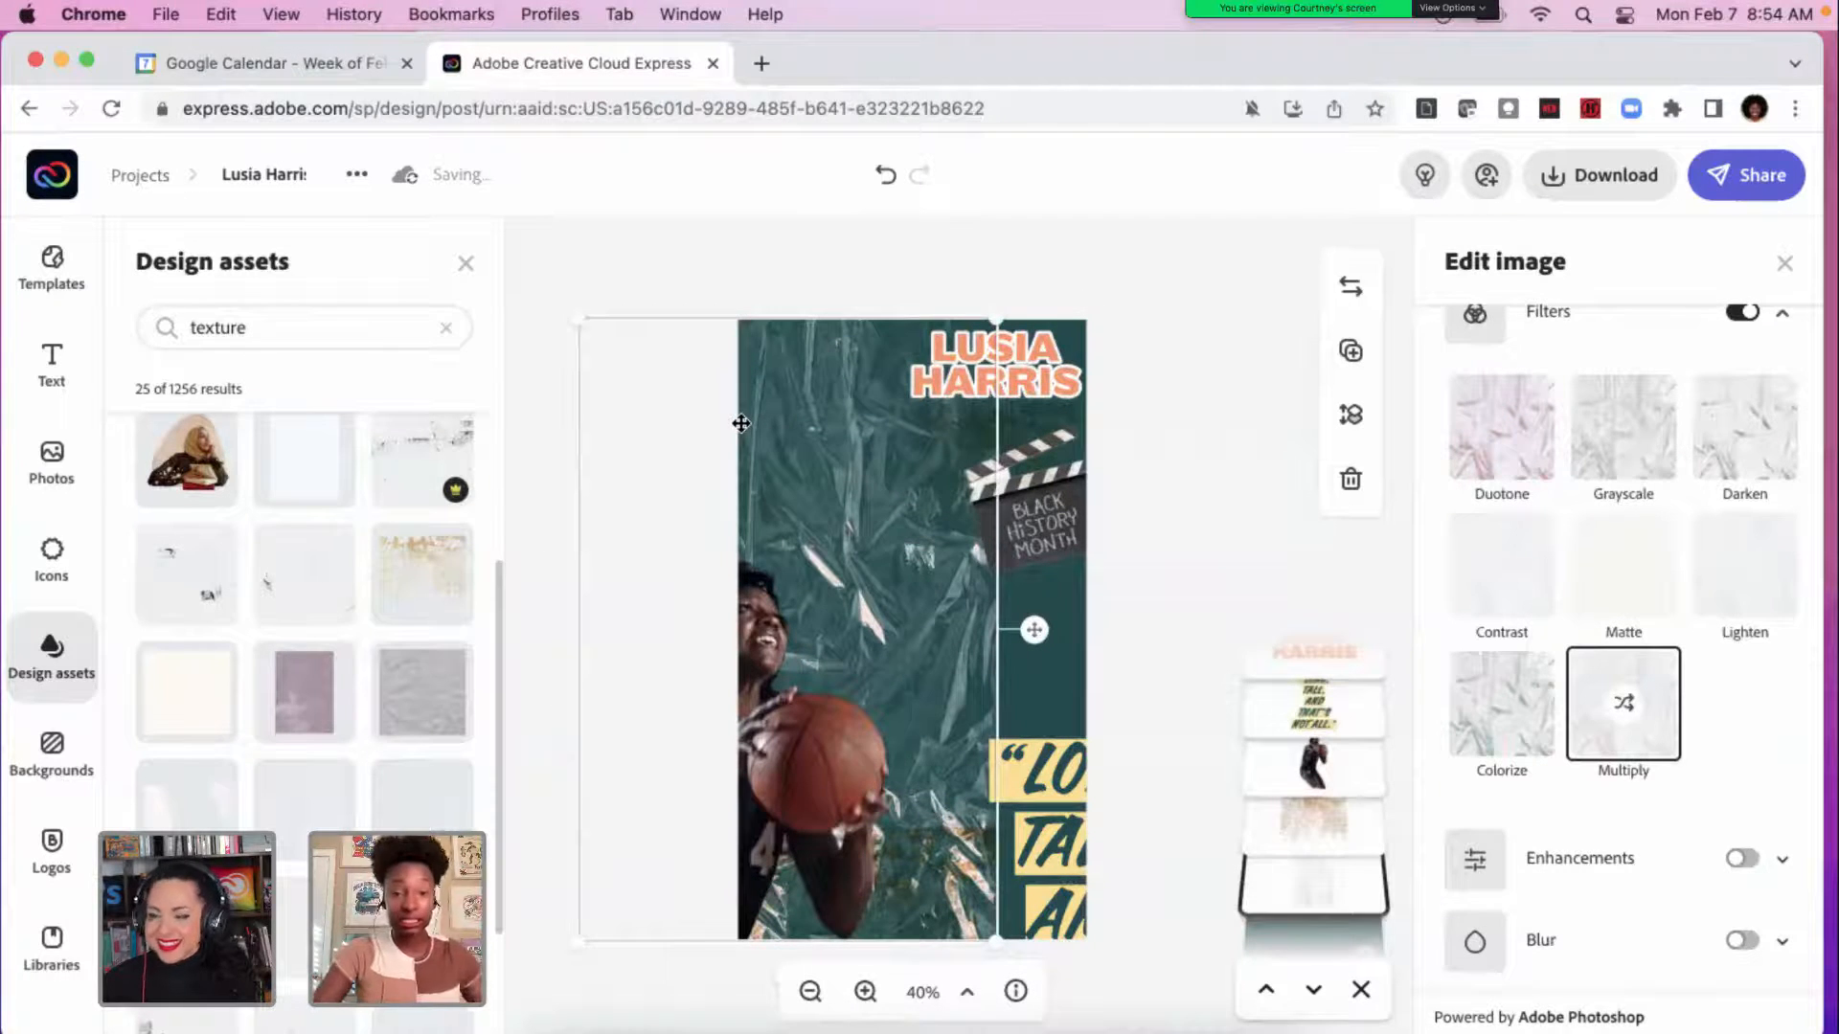
Step: Move and enlarge the crumpled plastic texture to cover the whole canvas, and delete the splatter texture along the lower edge
drag(1002, 309, 902, 381)
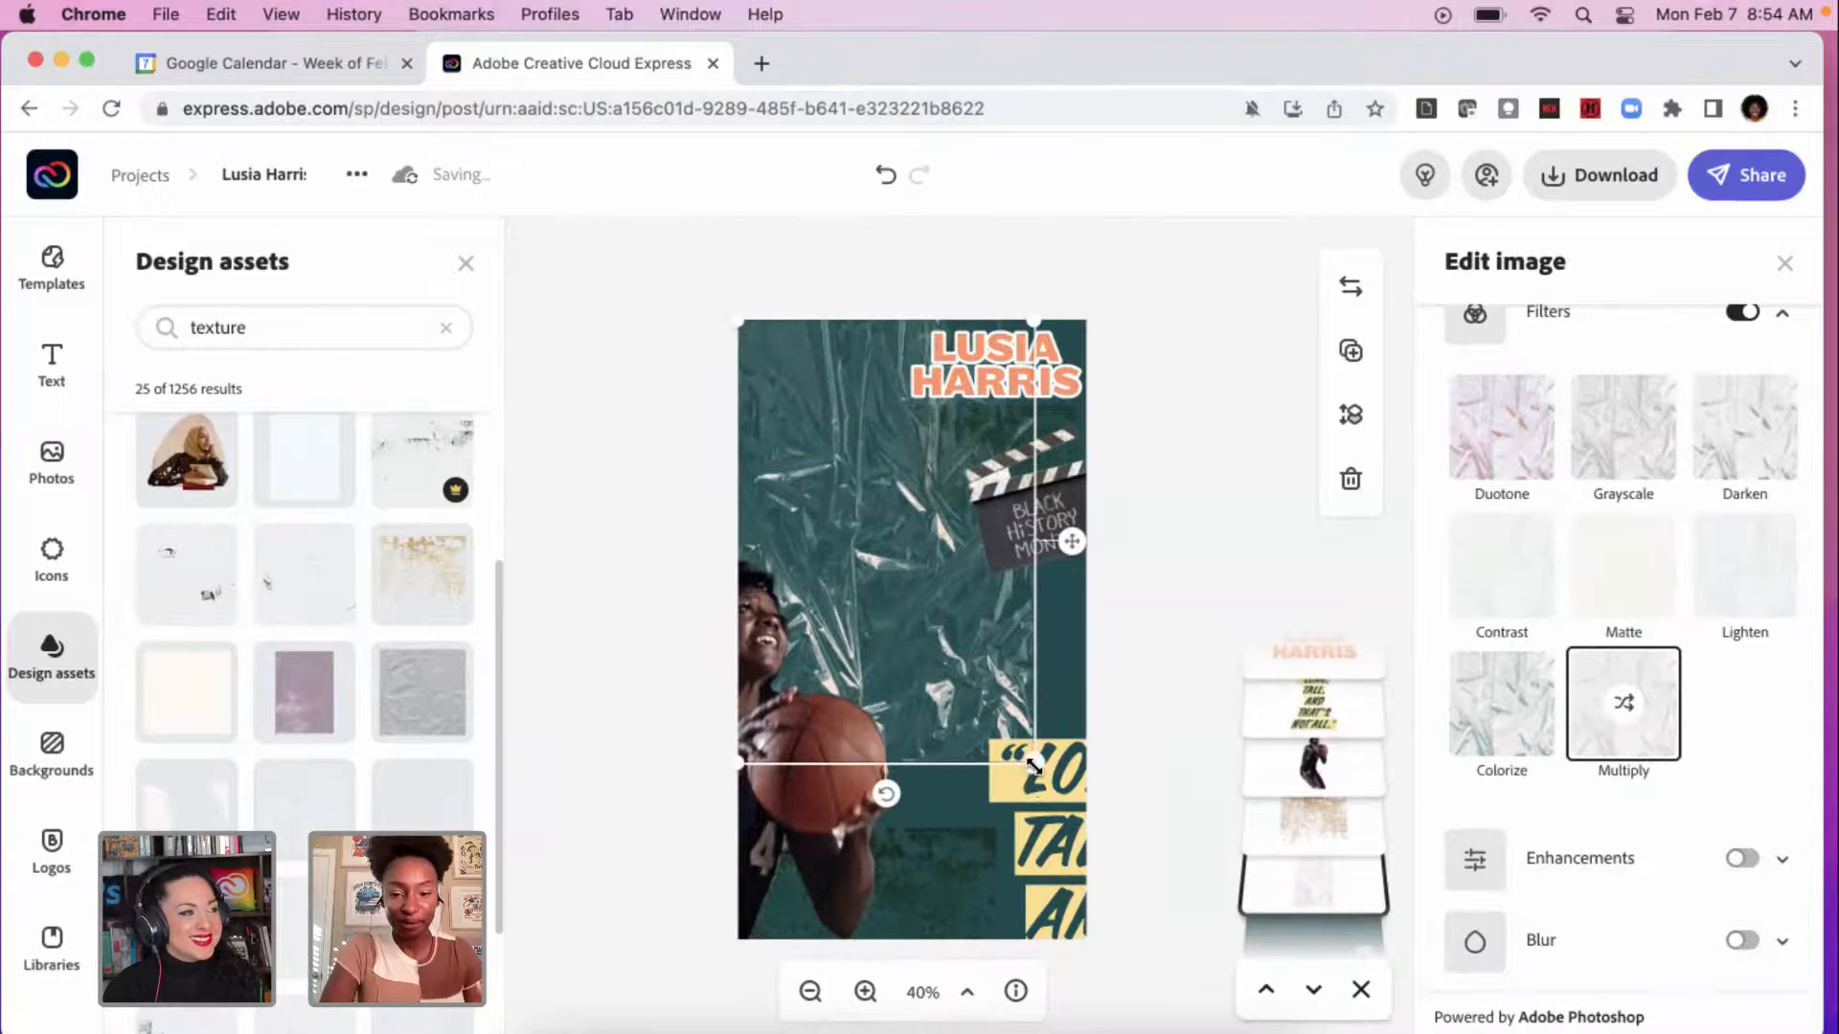
drag(1034, 766, 1223, 998)
click(958, 865)
click(915, 862)
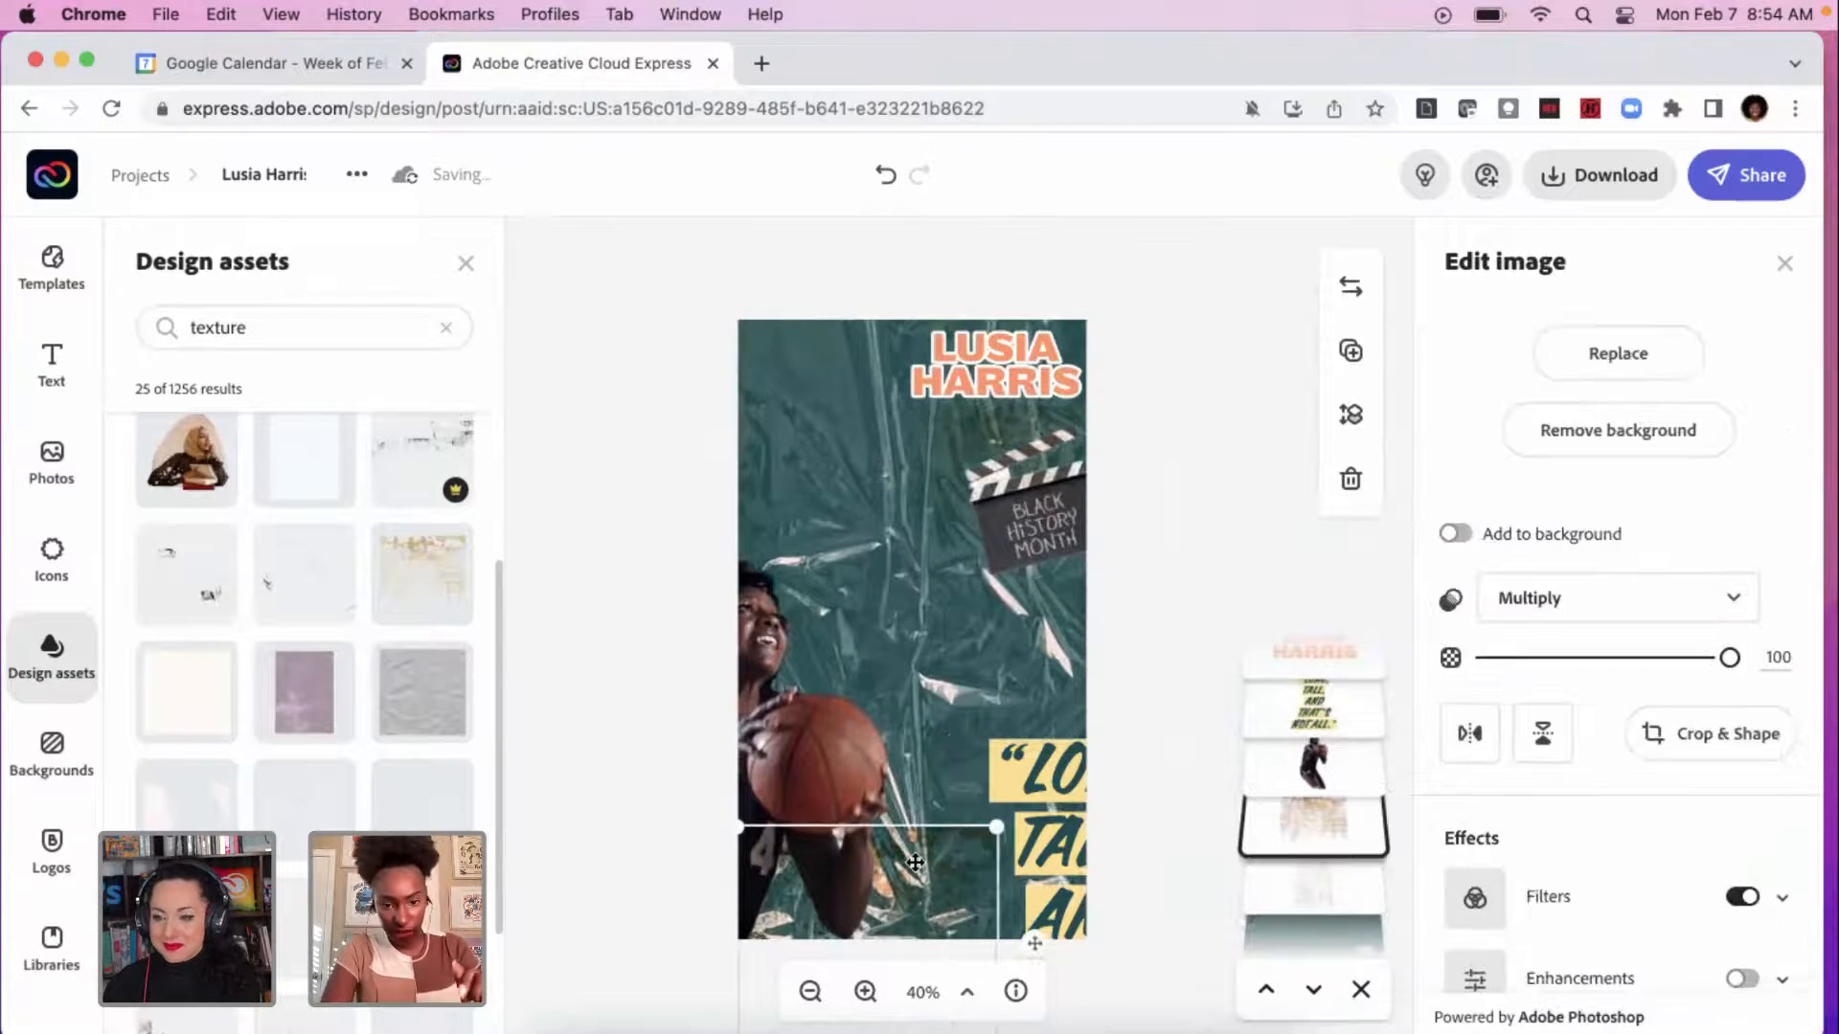
key(Escape)
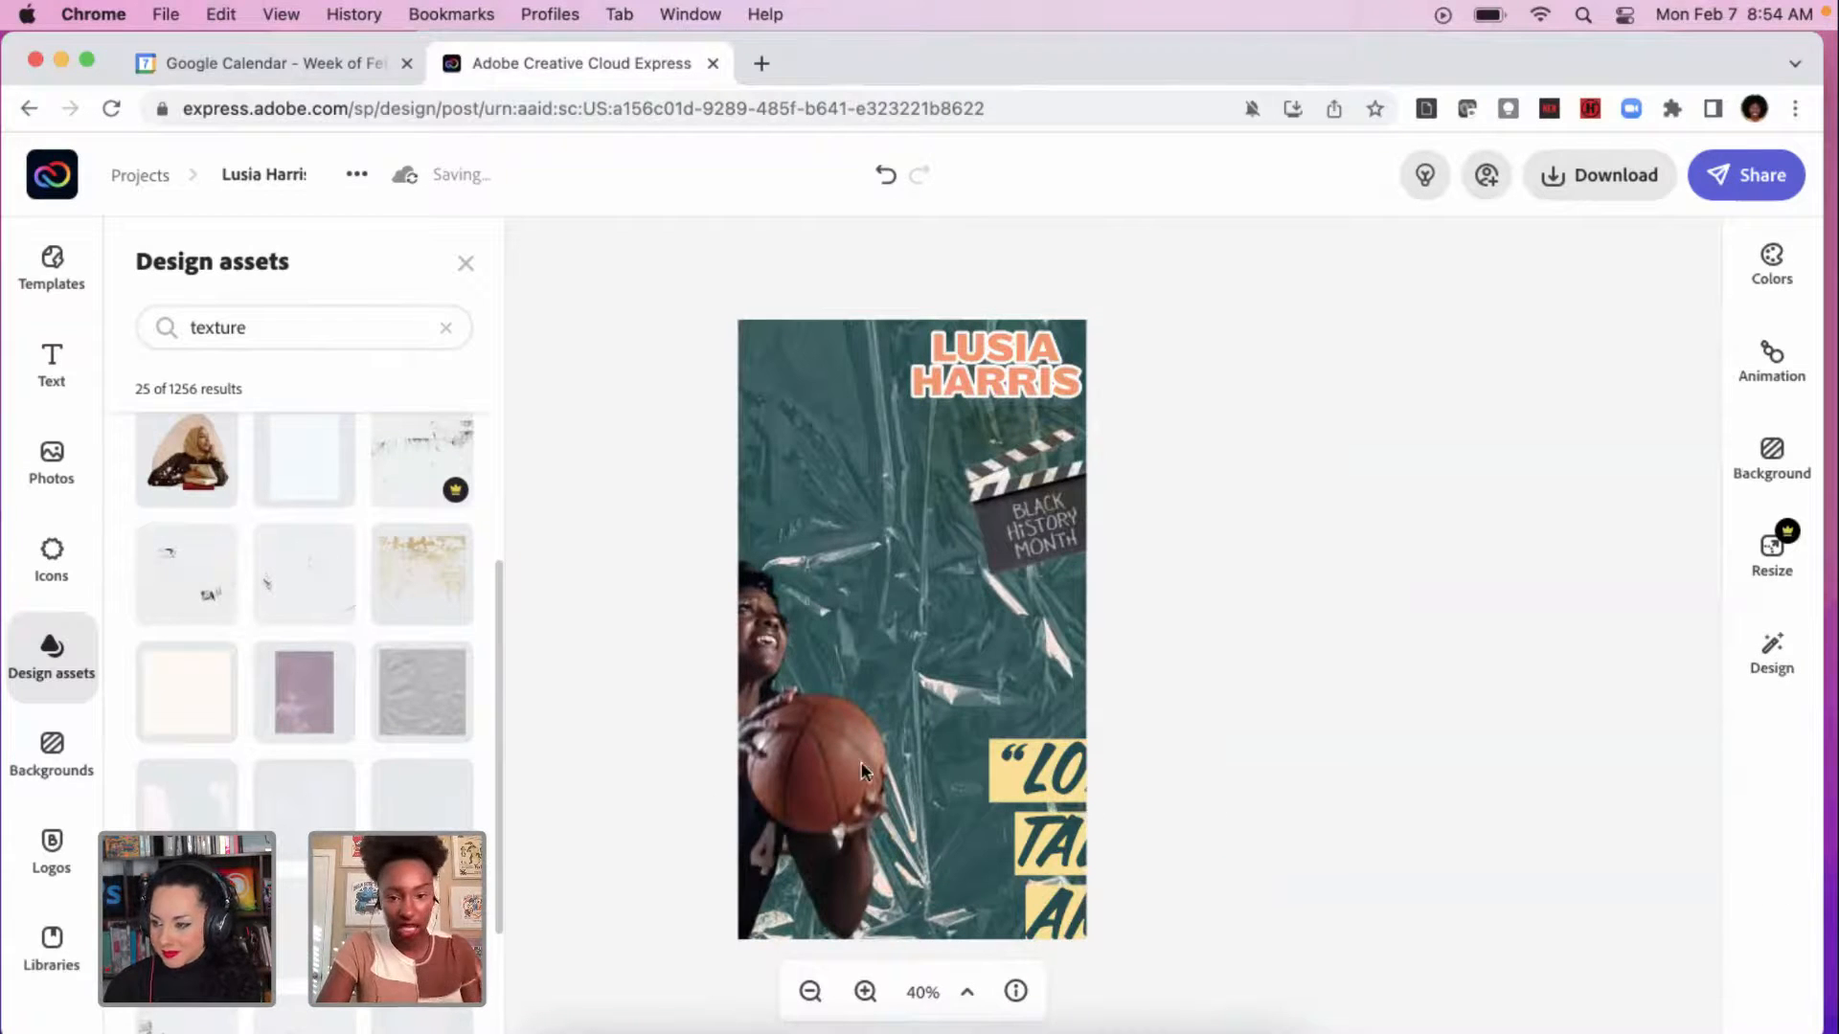
Step: Move the athlete cutout up beside the clapperboard and bring the quote back inside the canvas at its lower right
drag(850, 758, 962, 570)
click(1032, 807)
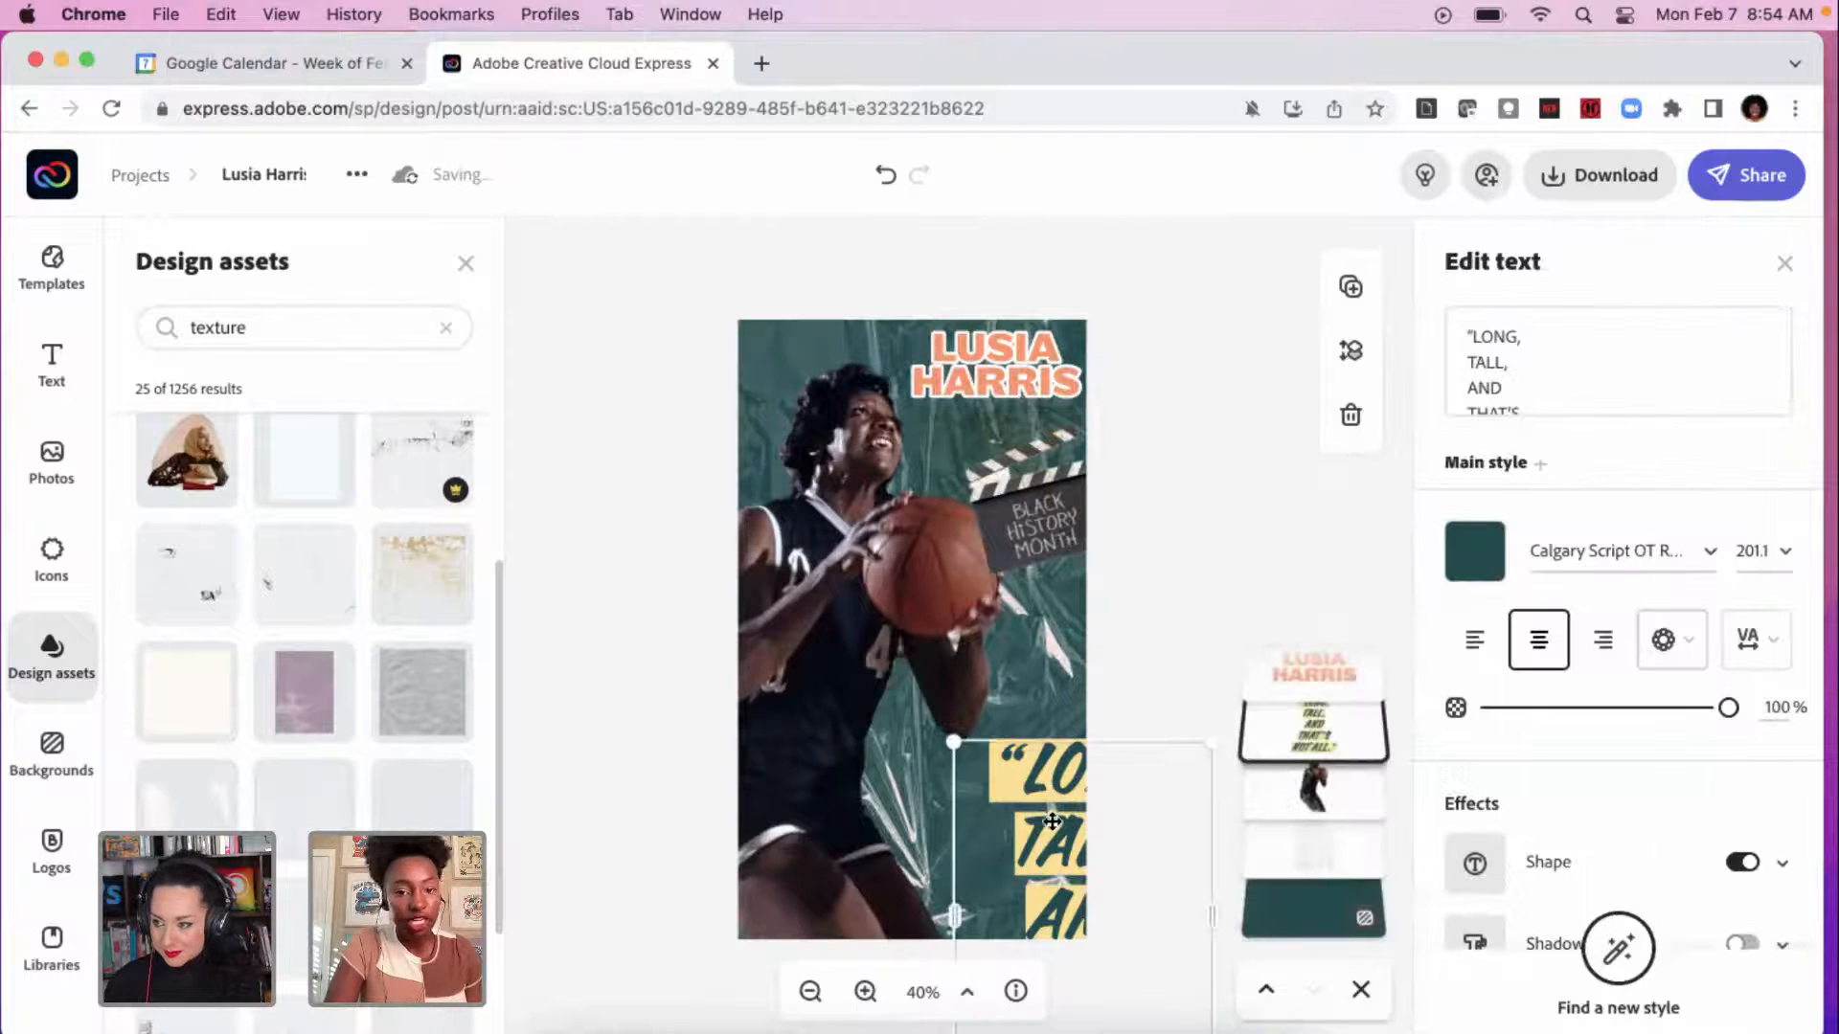
drag(996, 767, 954, 739)
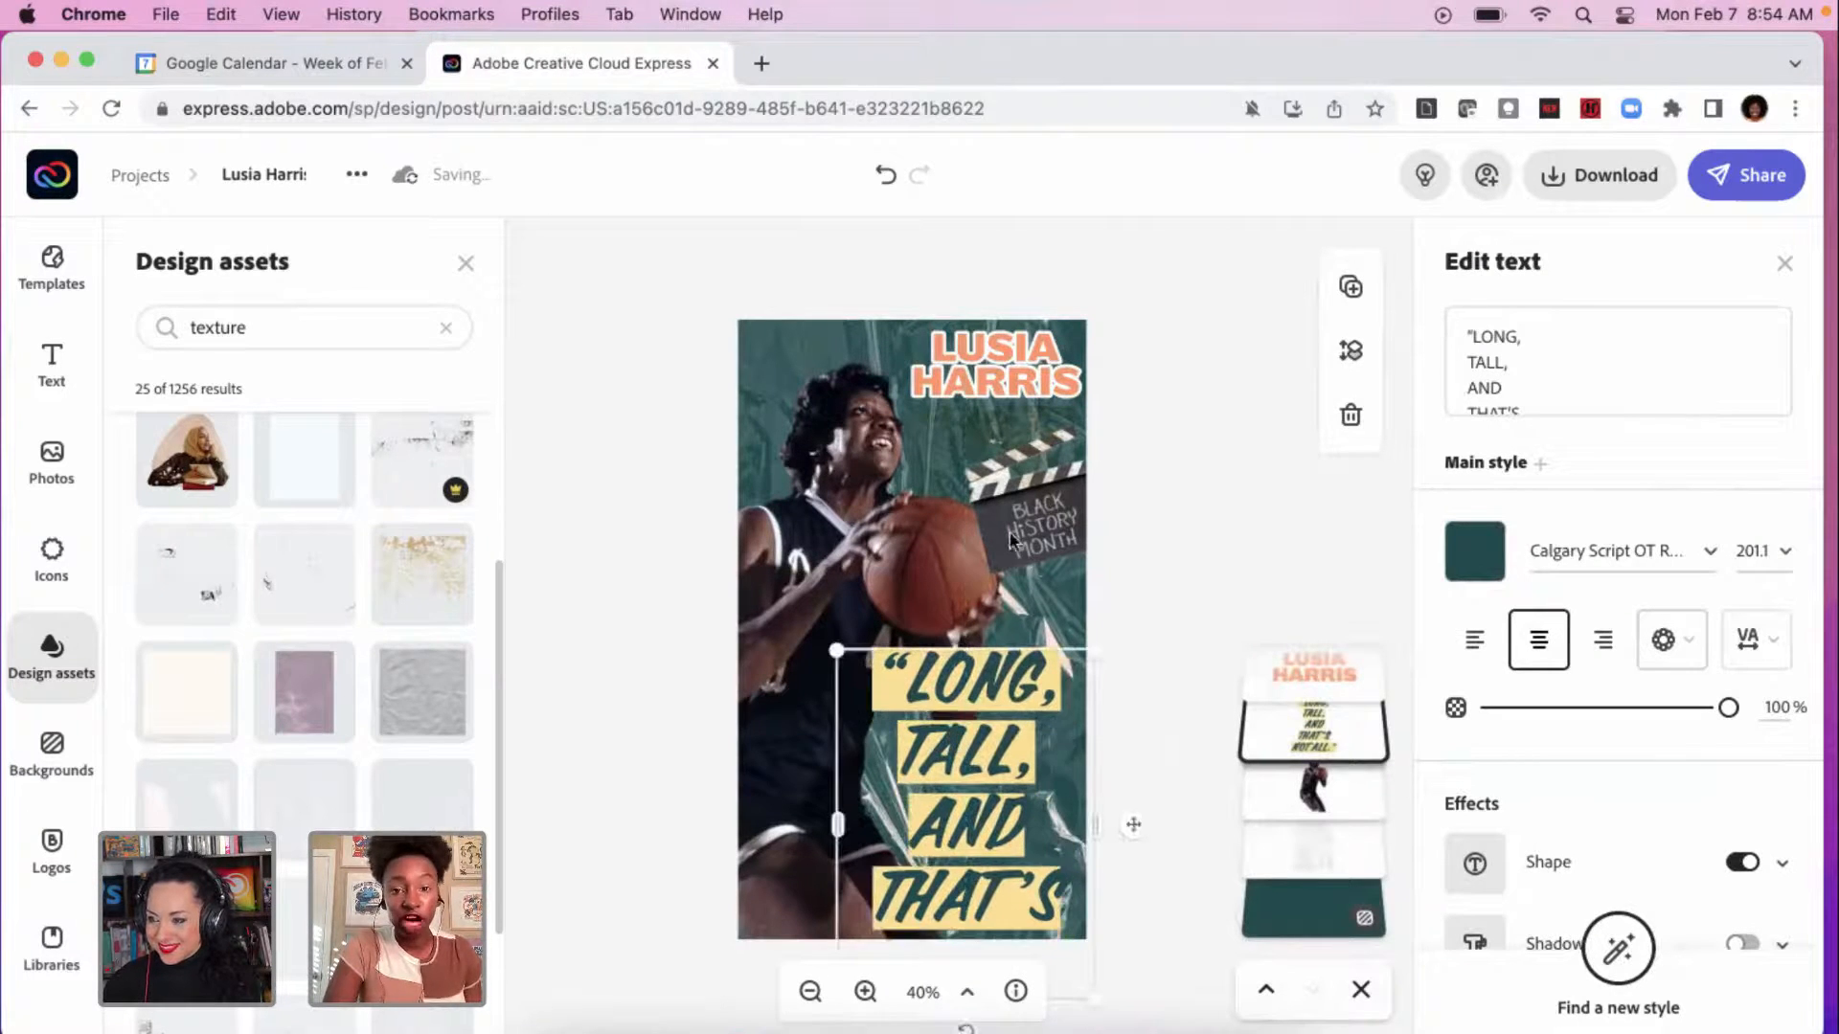
Step: Nudge the LUSIA HARRIS title slightly down and delete the small splatter texture overlapping the clapperboard
click(1015, 345)
drag(1014, 356, 1002, 366)
click(952, 437)
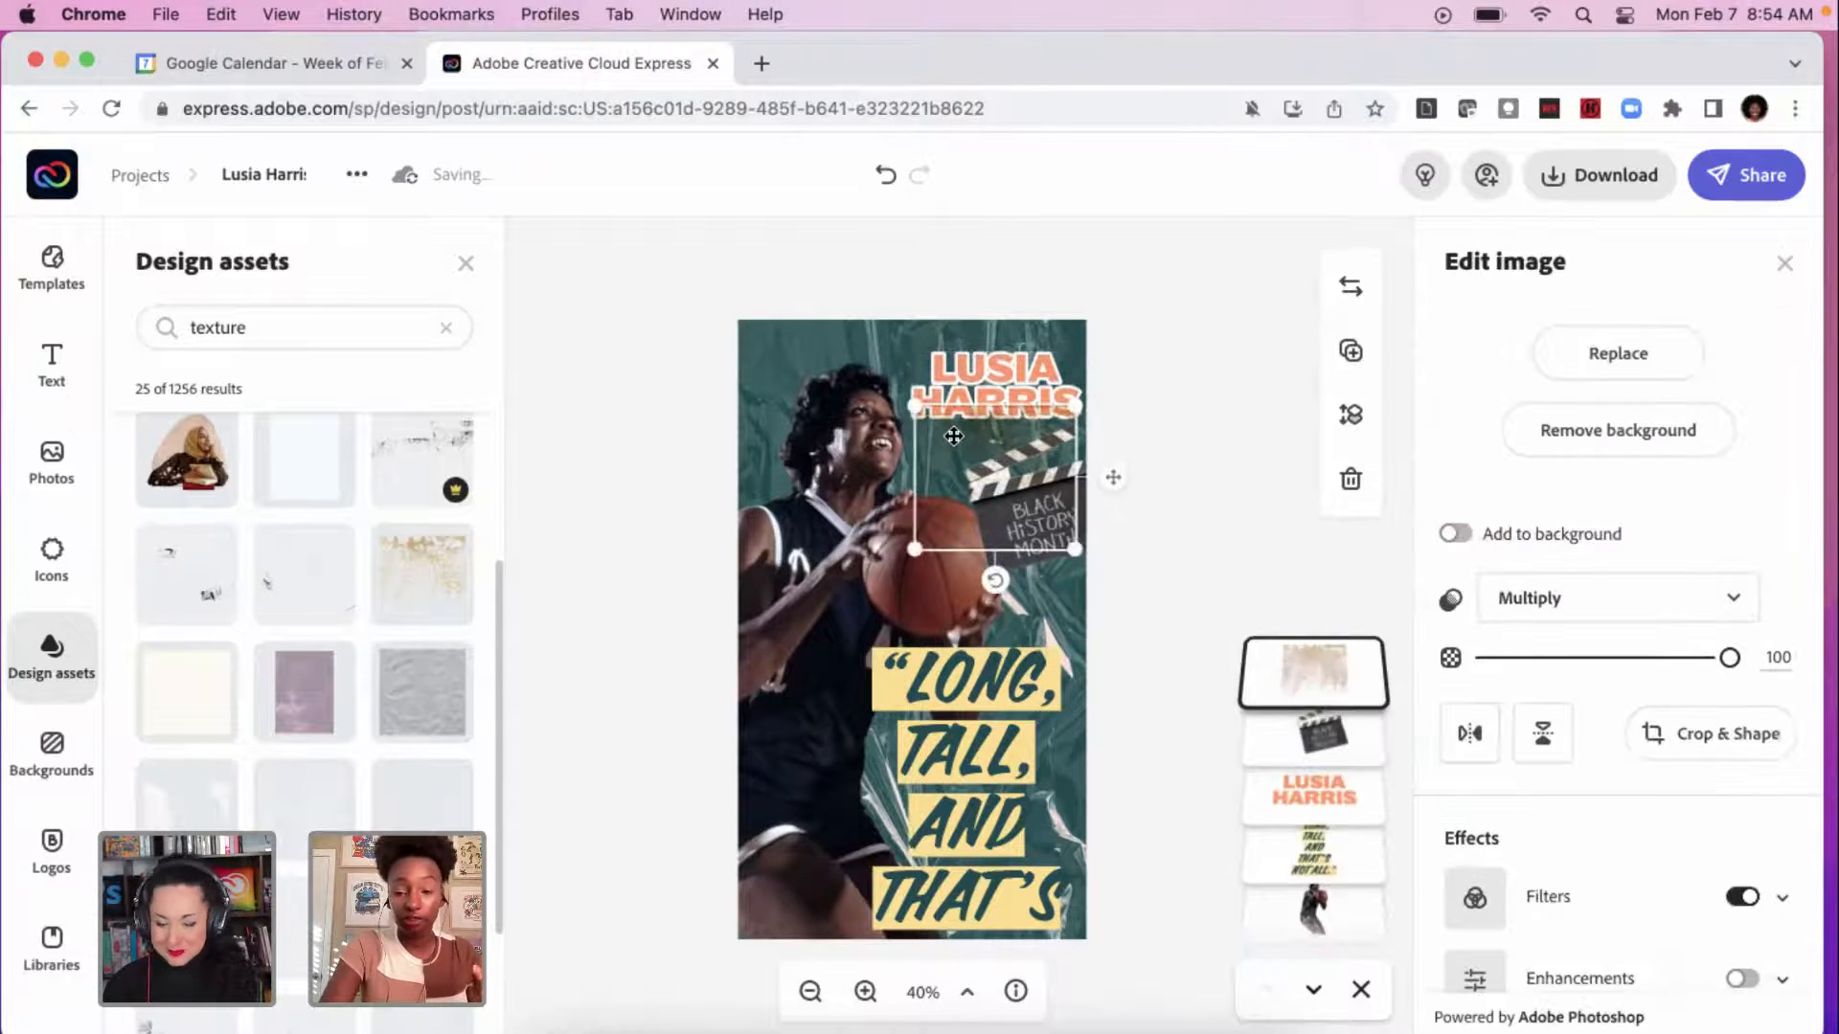
key(Delete)
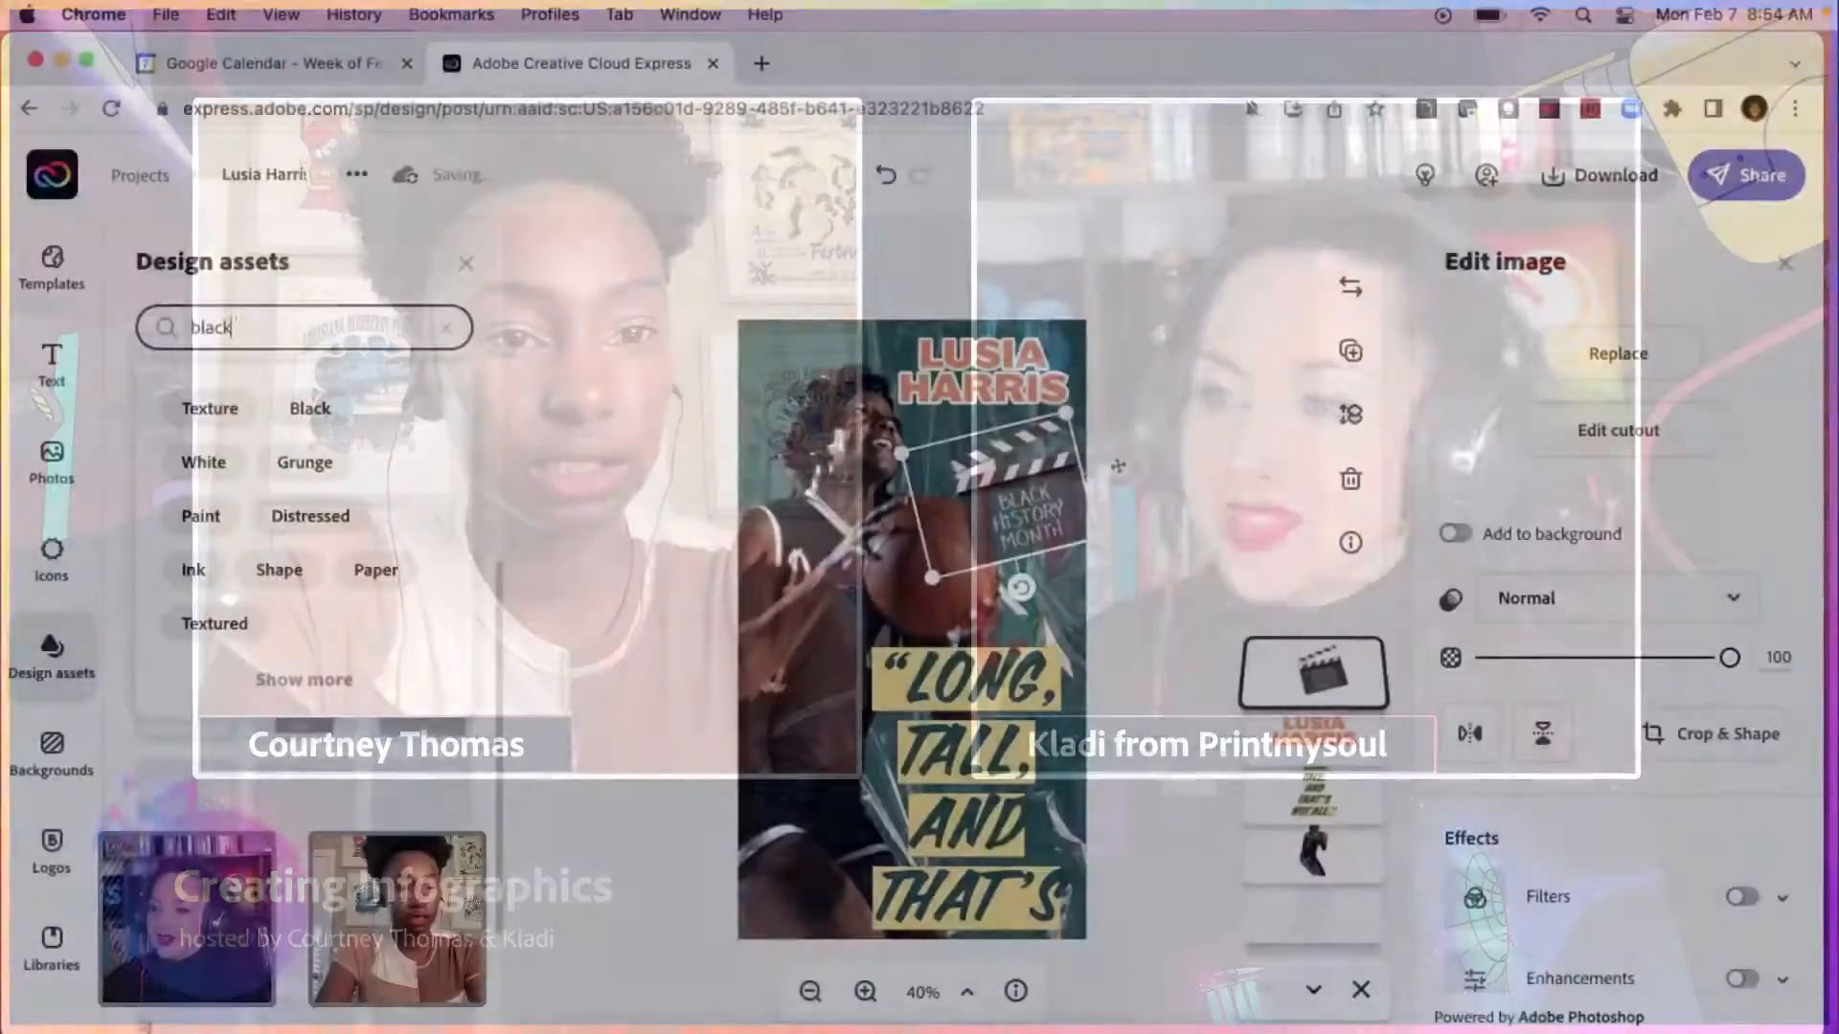
Step: Search the design assets for "black history month" and browse the matching graphics
text(history mont)
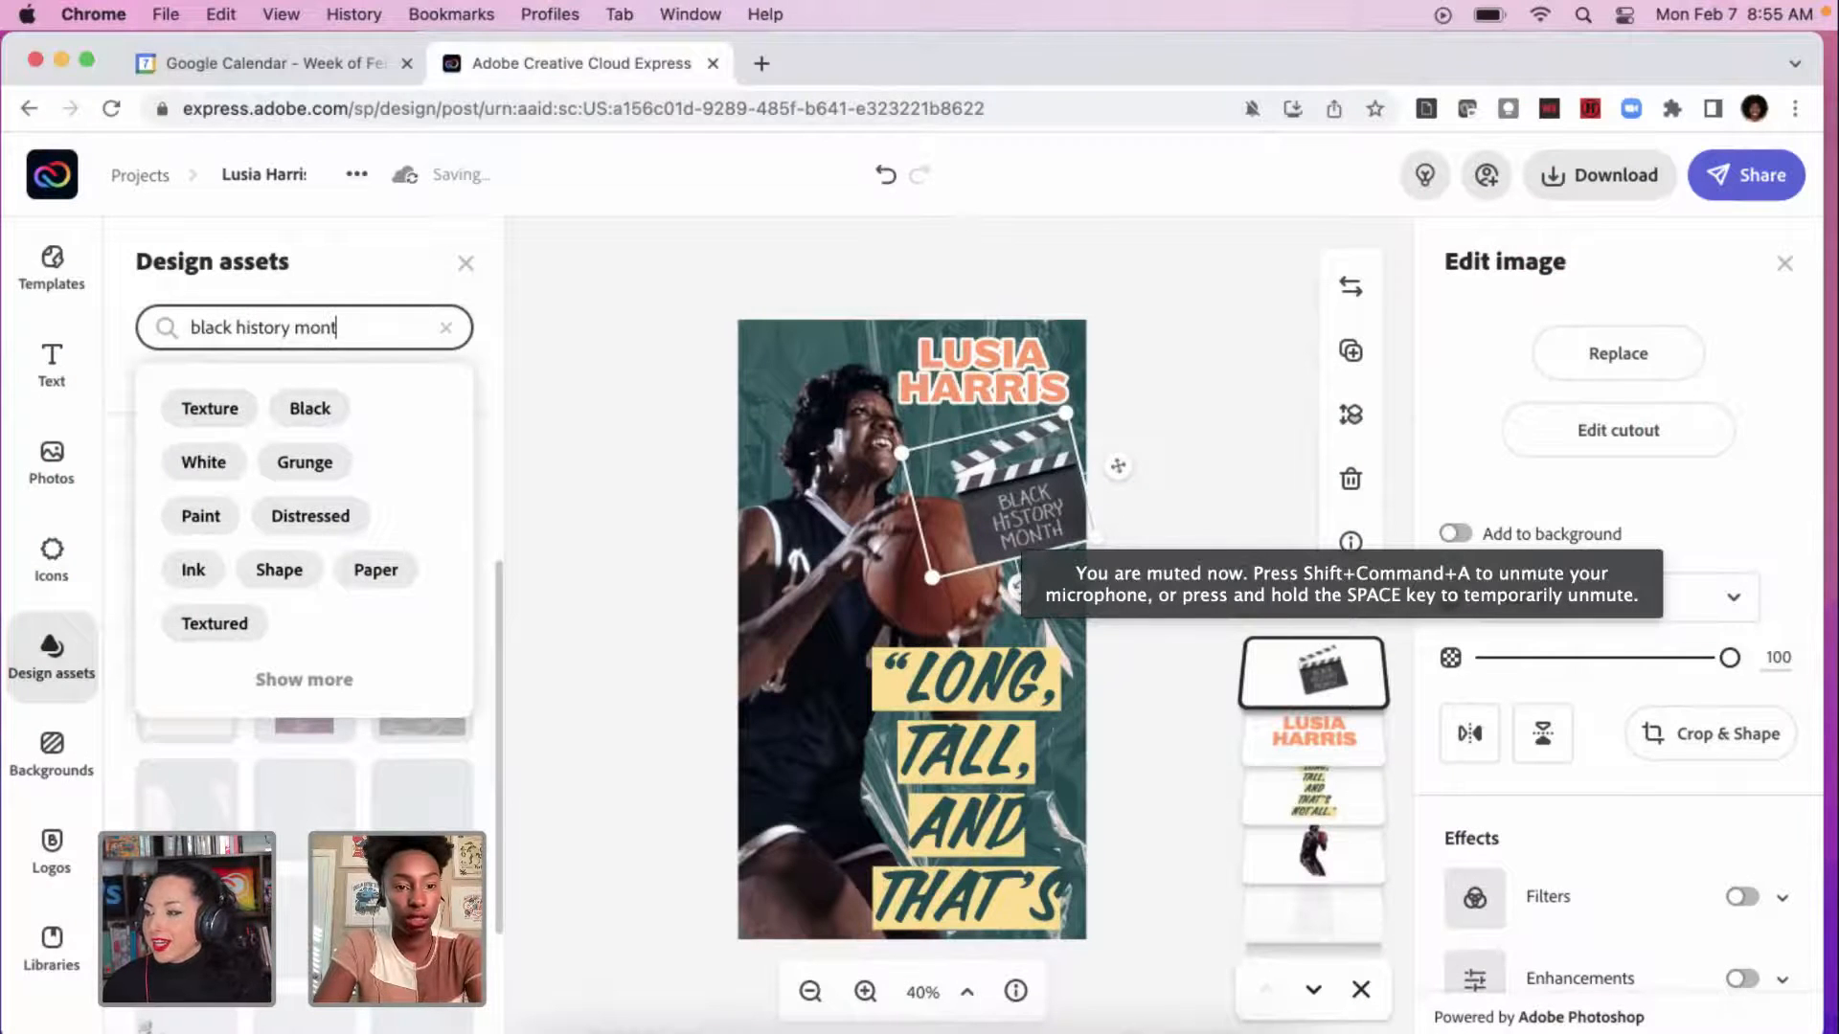
click(348, 334)
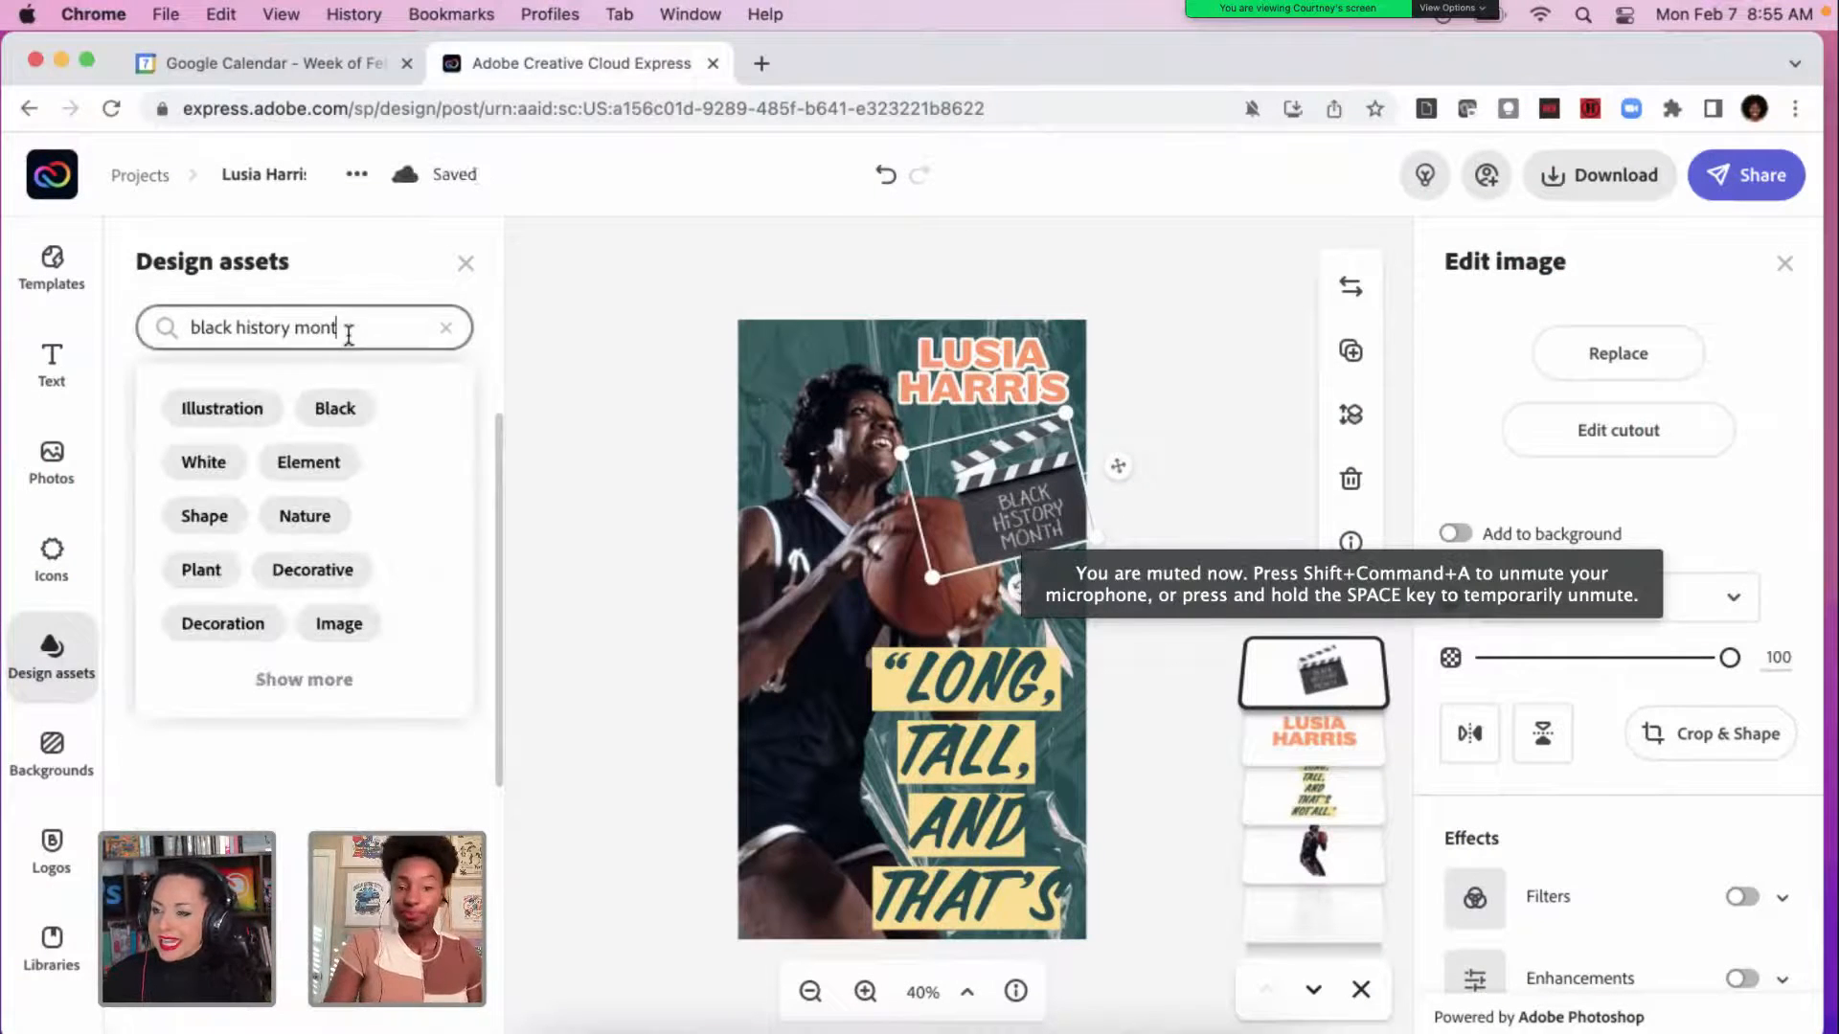
text(h)
key(Return)
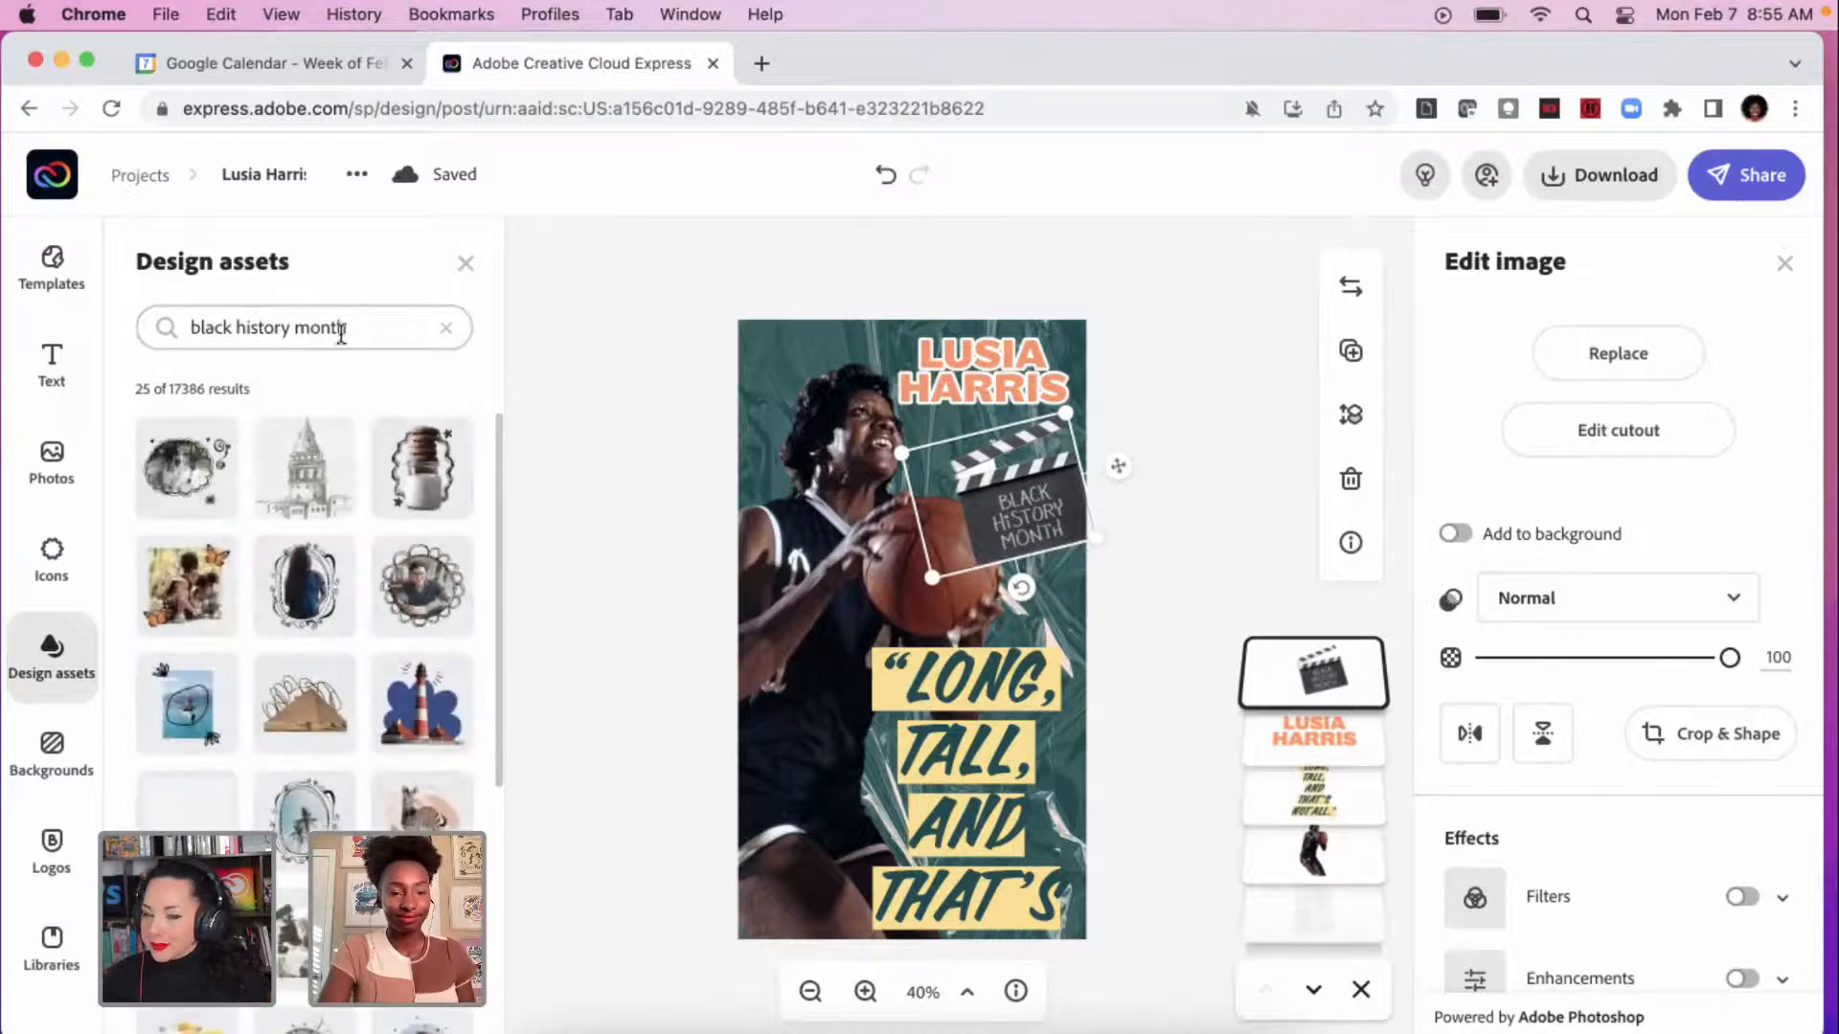
scroll(259, 565, down, 5)
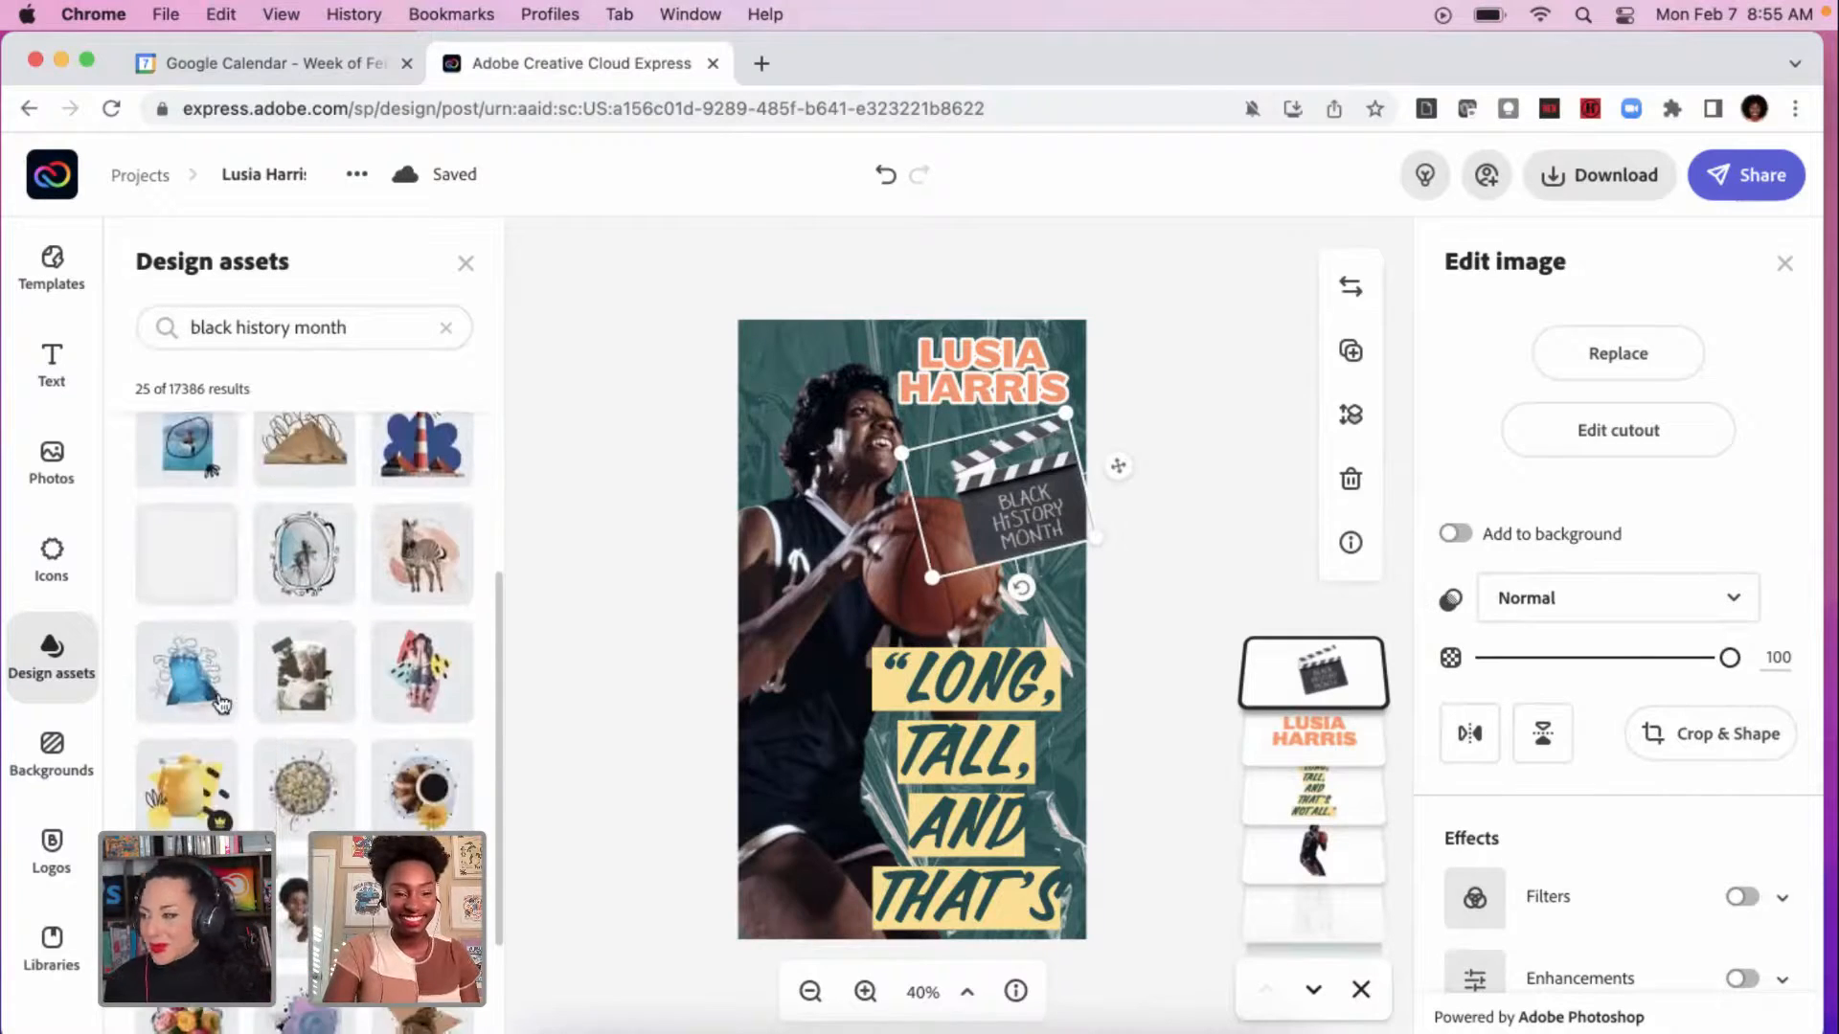